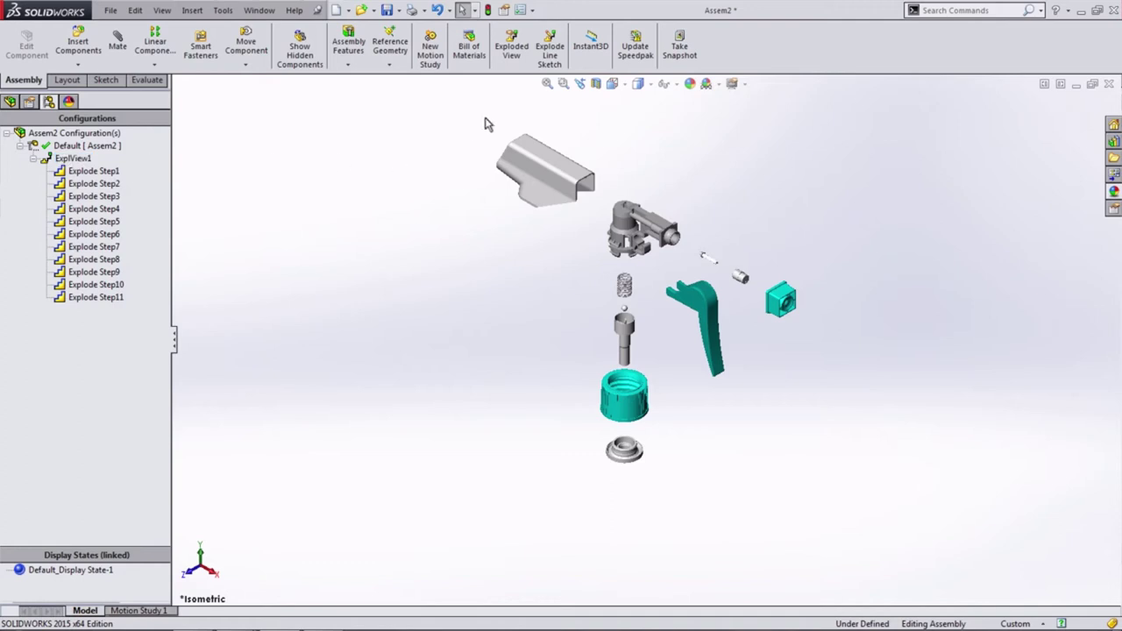
# Play the Animate collapse of ExplView1 so the exploded spray head reassembles
pyautogui.scroll(-2, 488, 124)
pyautogui.rightClick(80, 164)
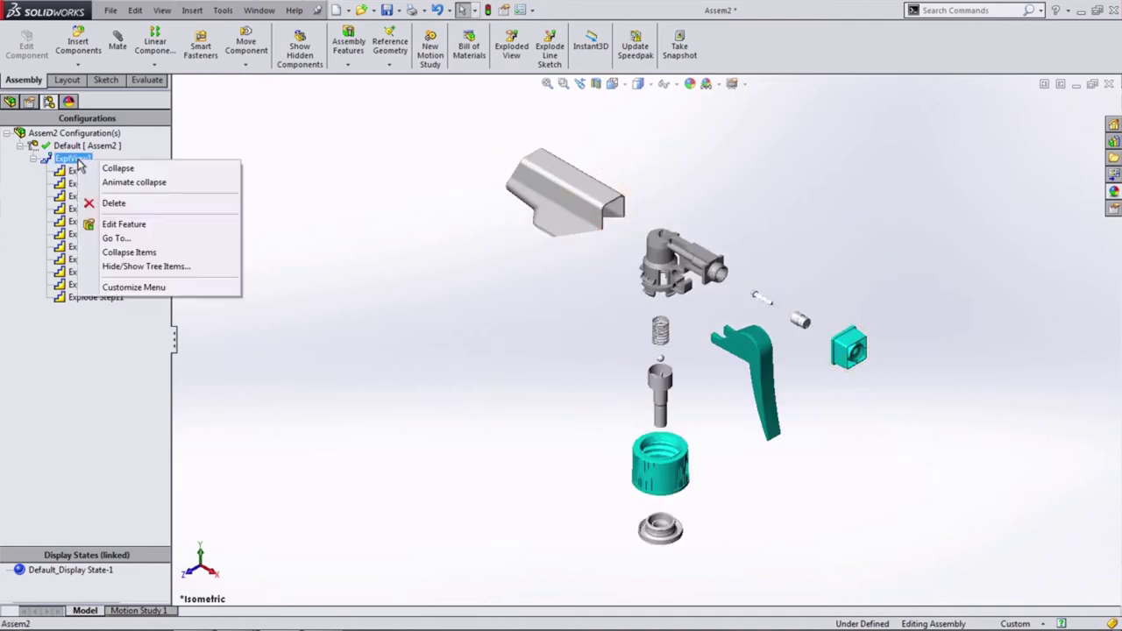
pyautogui.click(140, 189)
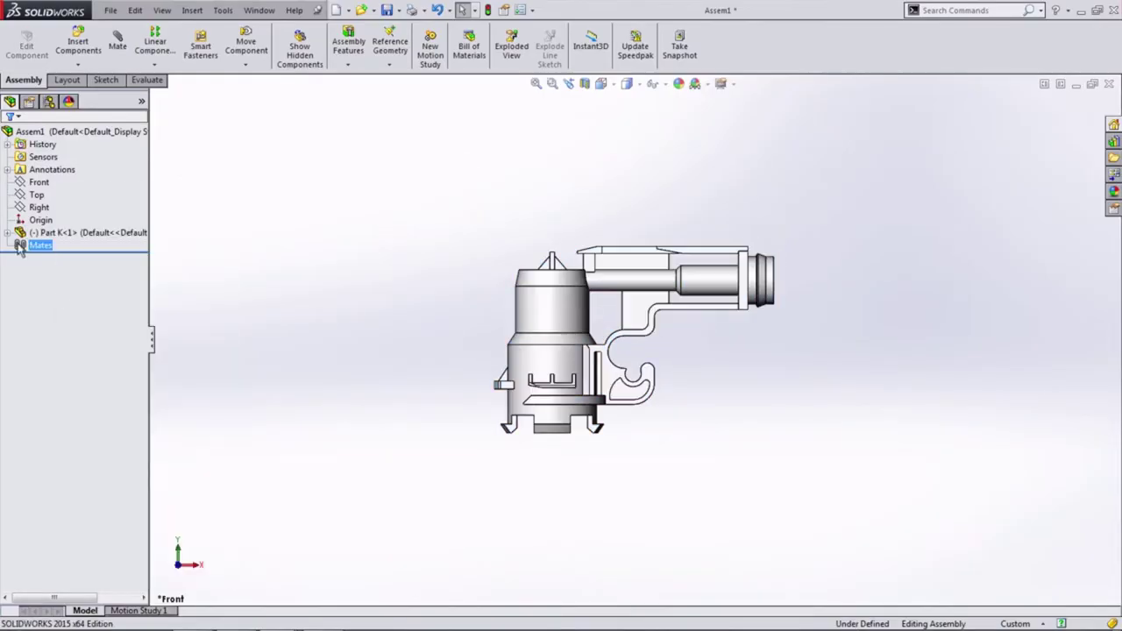
# Mate Part K's origin to the assembly origin to anchor the head body
pyautogui.rightClick(40, 234)
pyautogui.click(50, 198)
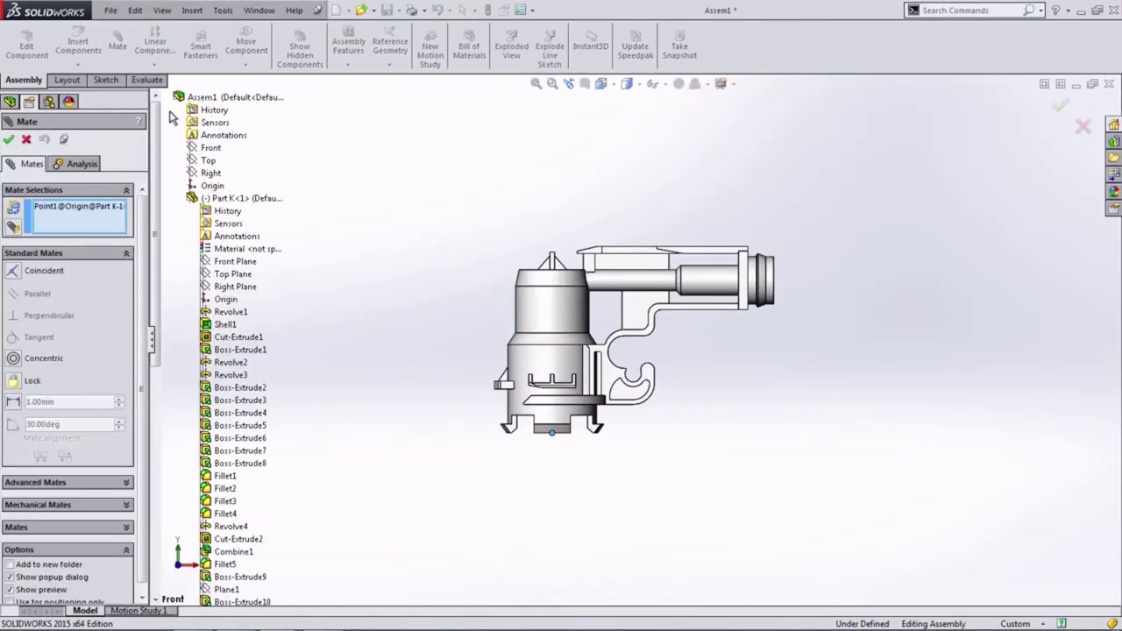
pyautogui.click(204, 189)
pyautogui.click(117, 158)
pyautogui.click(8, 138)
pyautogui.rightClick(42, 232)
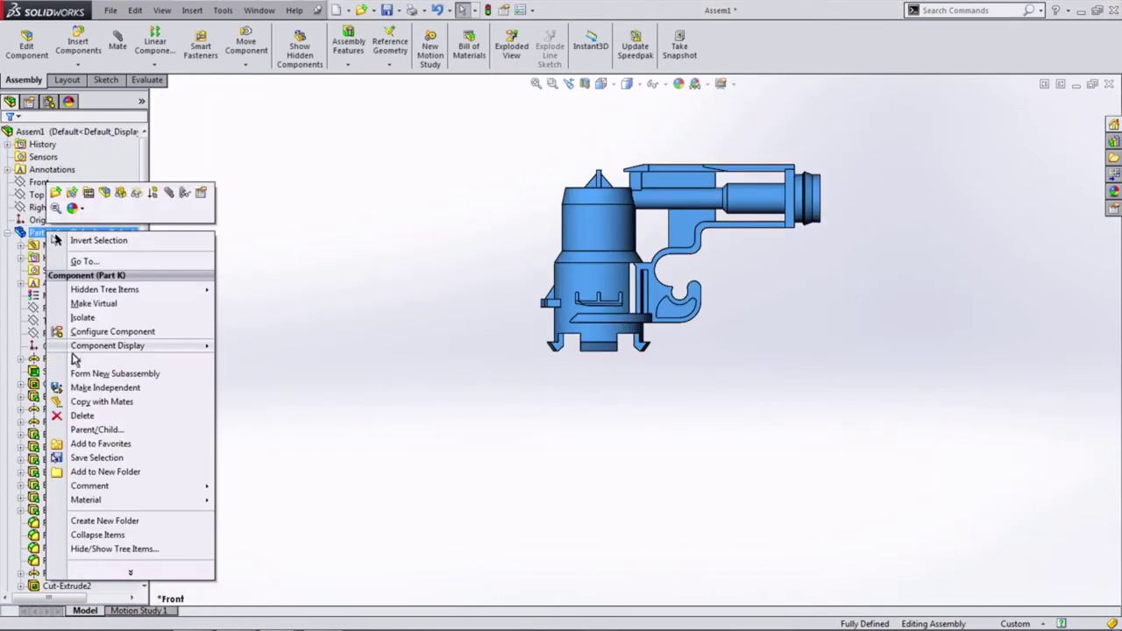
pyautogui.click(485, 301)
pyautogui.moveTo(486, 301); pyautogui.dragTo(543, 263, button='middle')
# Insert the threaded cap Part B and view the assembly from the front
pyautogui.click(78, 44)
pyautogui.click(32, 303)
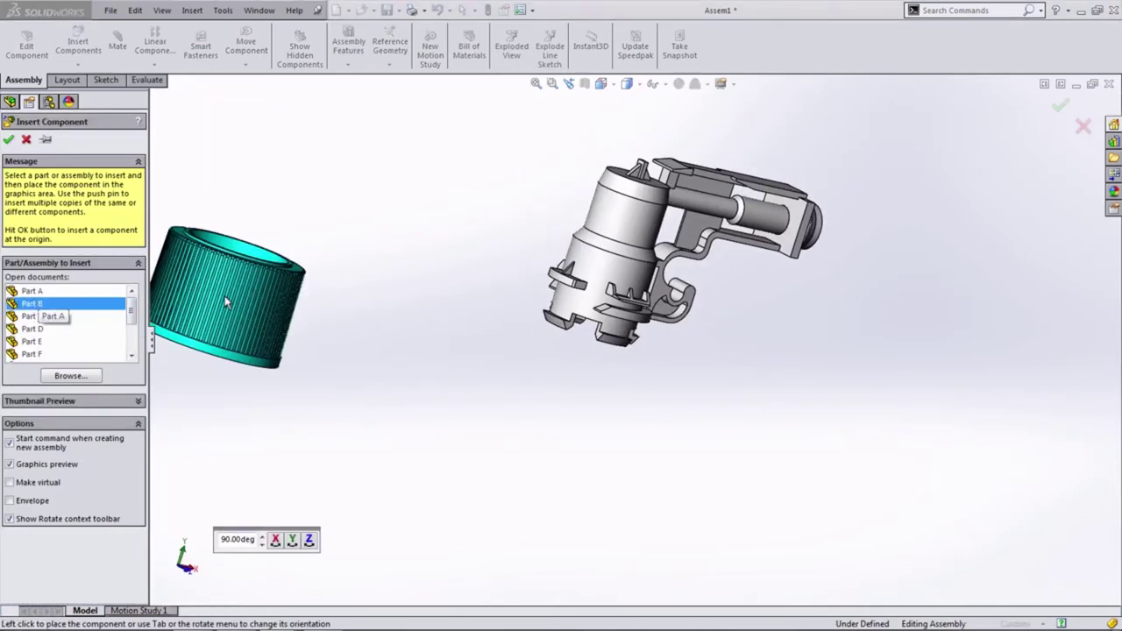
pyautogui.click(225, 296)
pyautogui.press('space')
pyautogui.click(624, 115)
# Mate the cap's inner round face concentric with the head body's round face
pyautogui.click(118, 44)
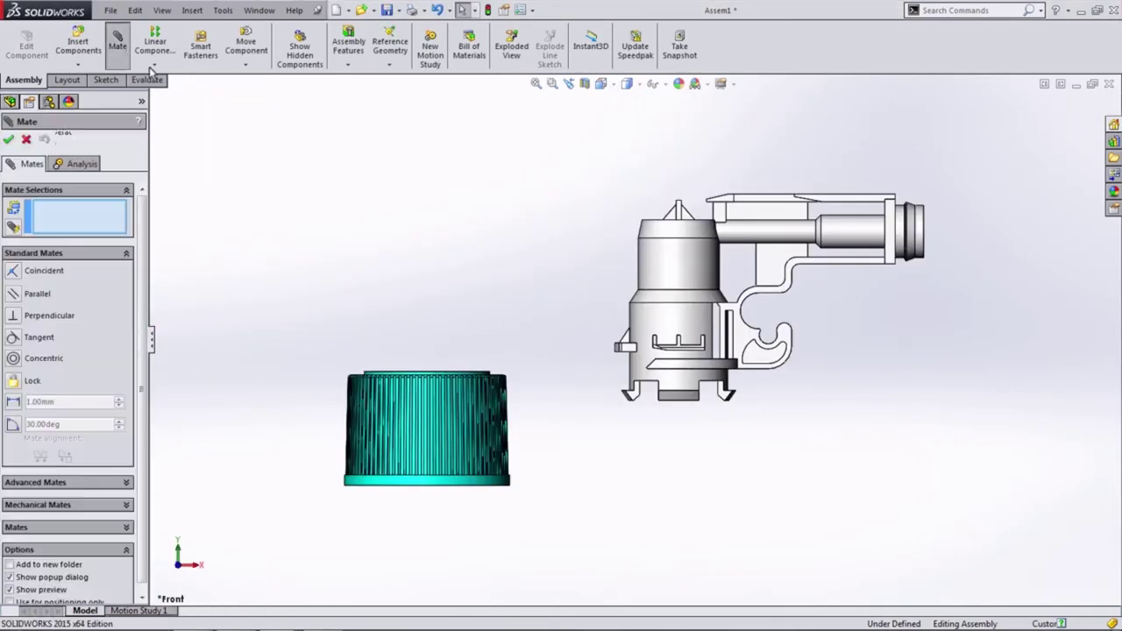
pyautogui.moveTo(150, 72)
pyautogui.mouseDown(button='middle')
pyautogui.moveTo(455, 331)
pyautogui.moveTo(560, 351)
pyautogui.moveTo(688, 151)
pyautogui.mouseUp(button='middle')
pyautogui.click(576, 355)
pyautogui.click(688, 151)
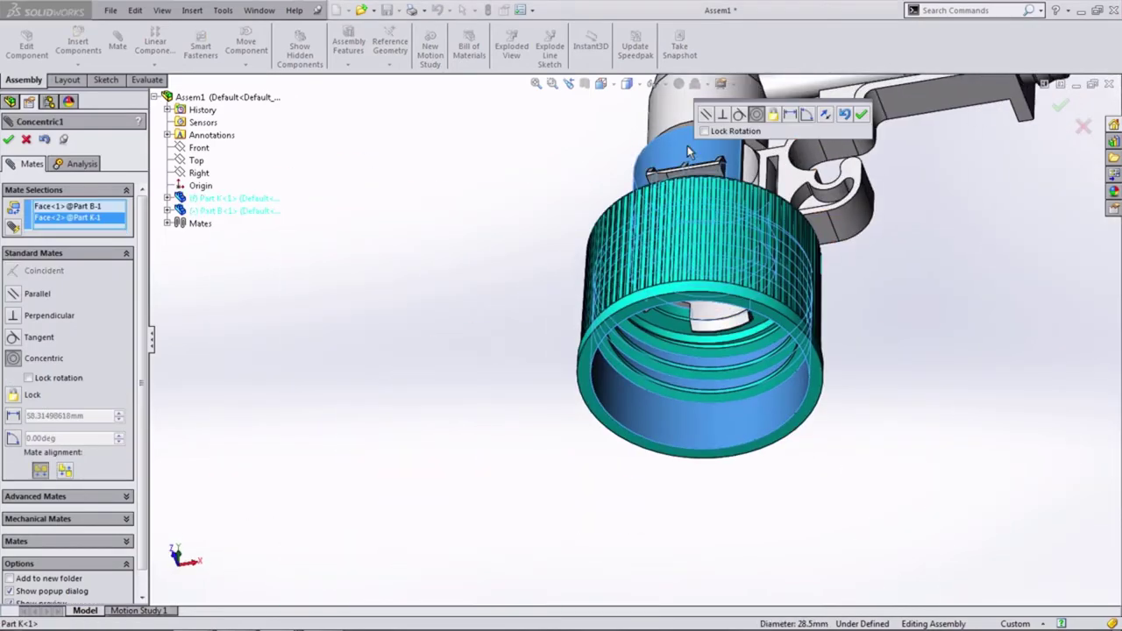
pyautogui.click(860, 114)
# Seat the cap against the head body and align its front plane with the assembly Front
pyautogui.scroll(-3, 609, 259)
pyautogui.click(609, 258)
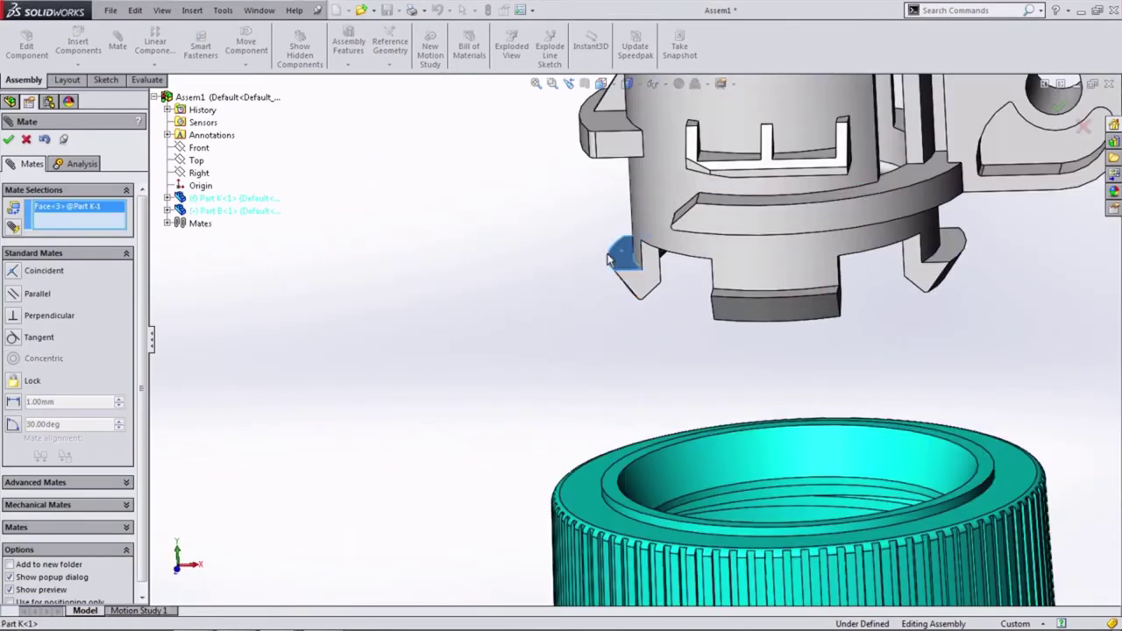
pyautogui.scroll(3, 609, 259)
pyautogui.moveTo(609, 258)
pyautogui.mouseDown(button='middle')
pyautogui.moveTo(638, 375)
pyautogui.moveTo(616, 271)
pyautogui.mouseUp(button='middle')
pyautogui.click(638, 375)
pyautogui.click(631, 405)
pyautogui.scroll(-3, 616, 272)
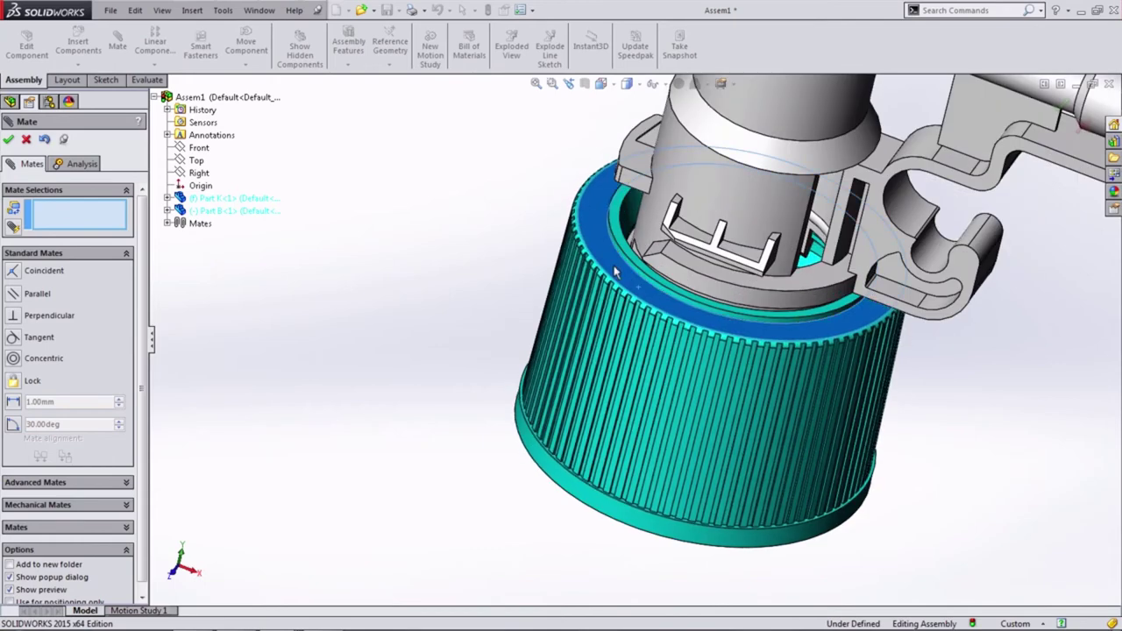
pyautogui.click(196, 147)
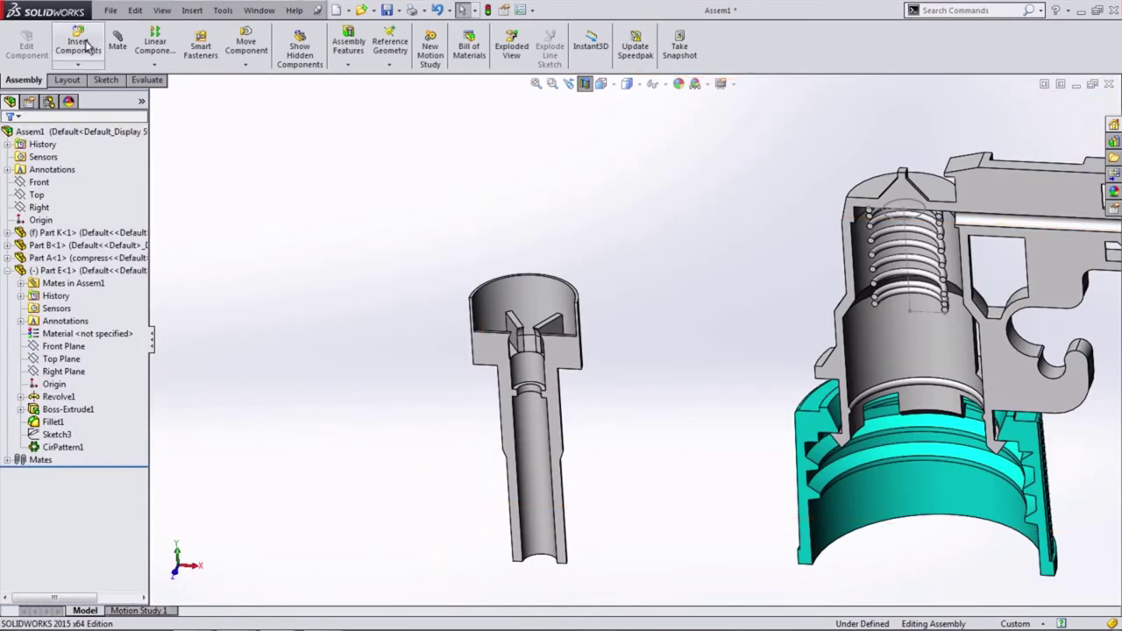
# Insert the ball Part F into the assembly above the shaft
pyautogui.click(78, 43)
pyautogui.click(32, 316)
pyautogui.click(363, 254)
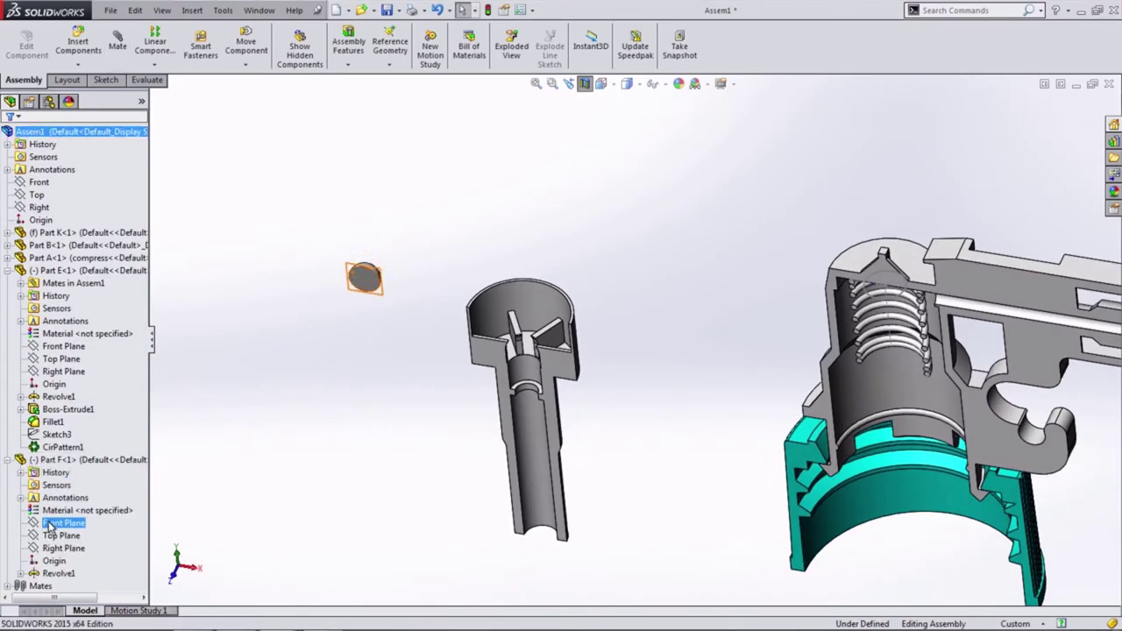
pyautogui.click(63, 484)
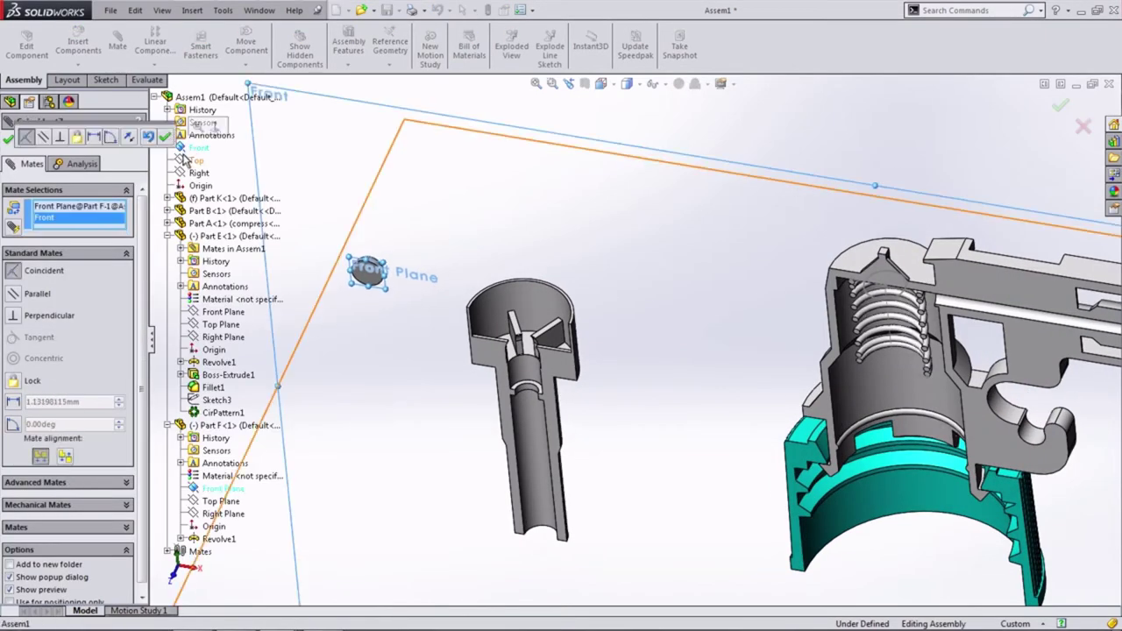
pyautogui.press('Escape')
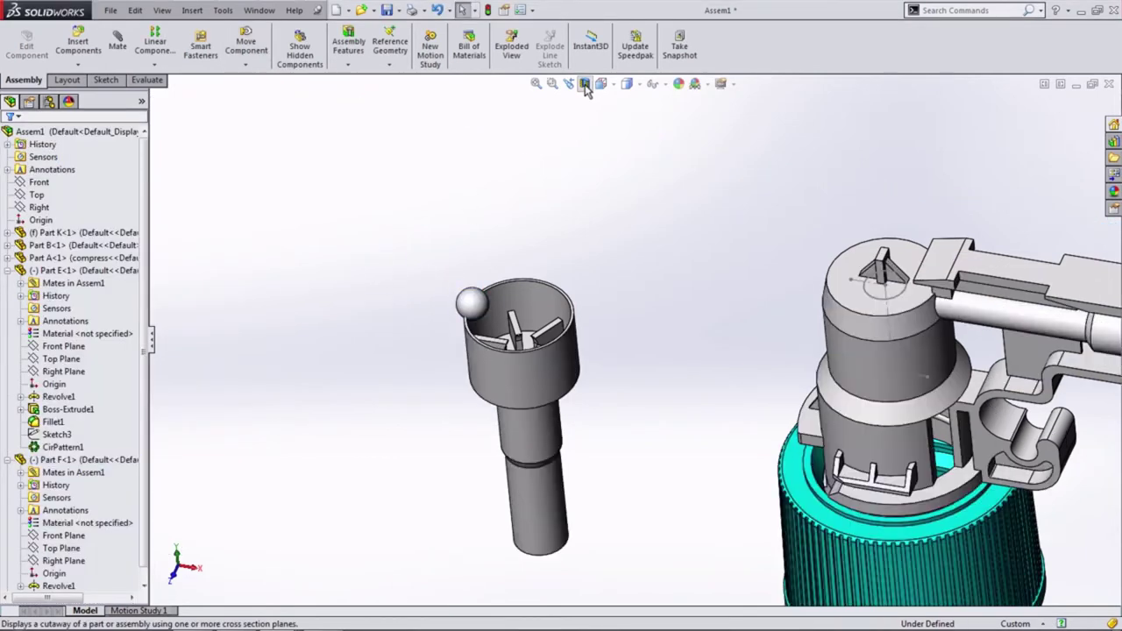
pyautogui.click(584, 85)
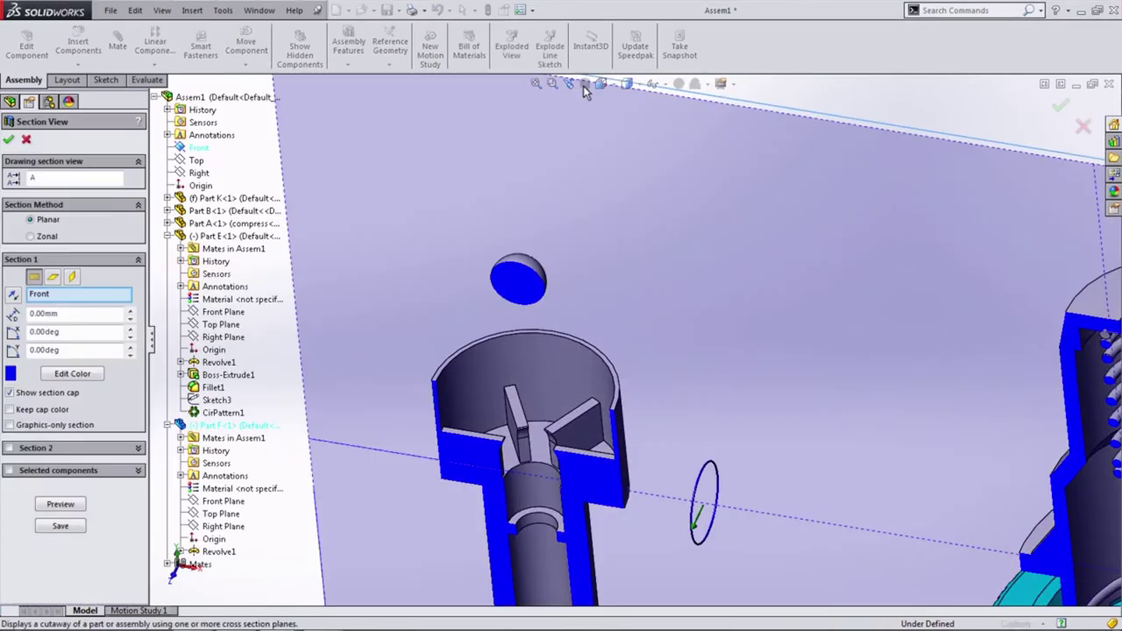
pyautogui.click(27, 140)
# Open Part F in its own window to inspect its revolve feature and profile sketch
pyautogui.click(552, 194)
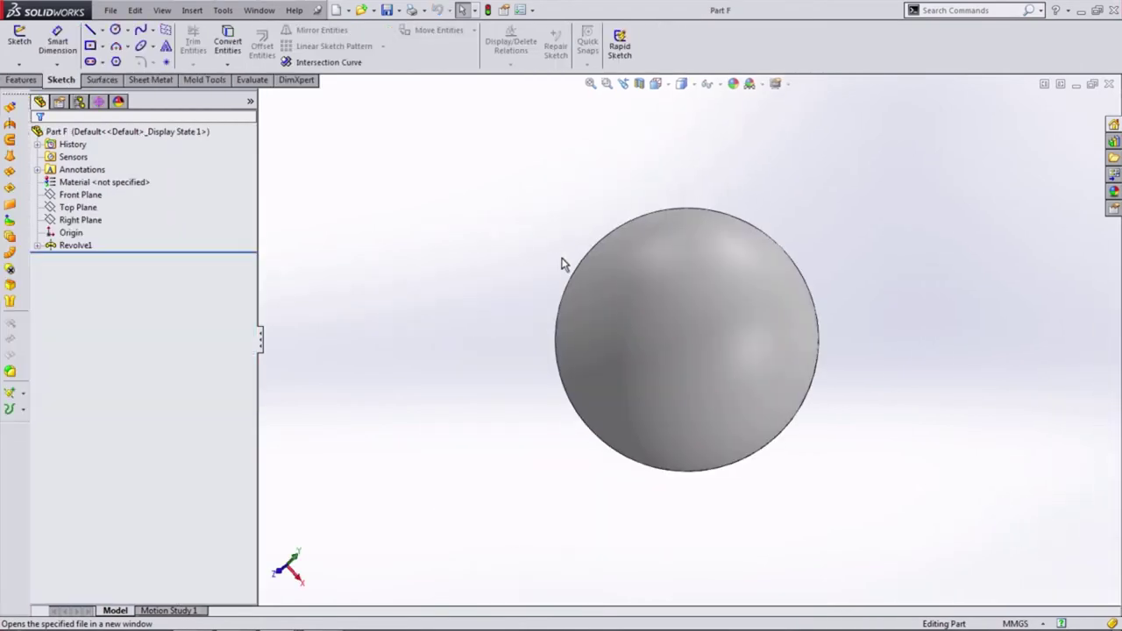
pyautogui.click(67, 246)
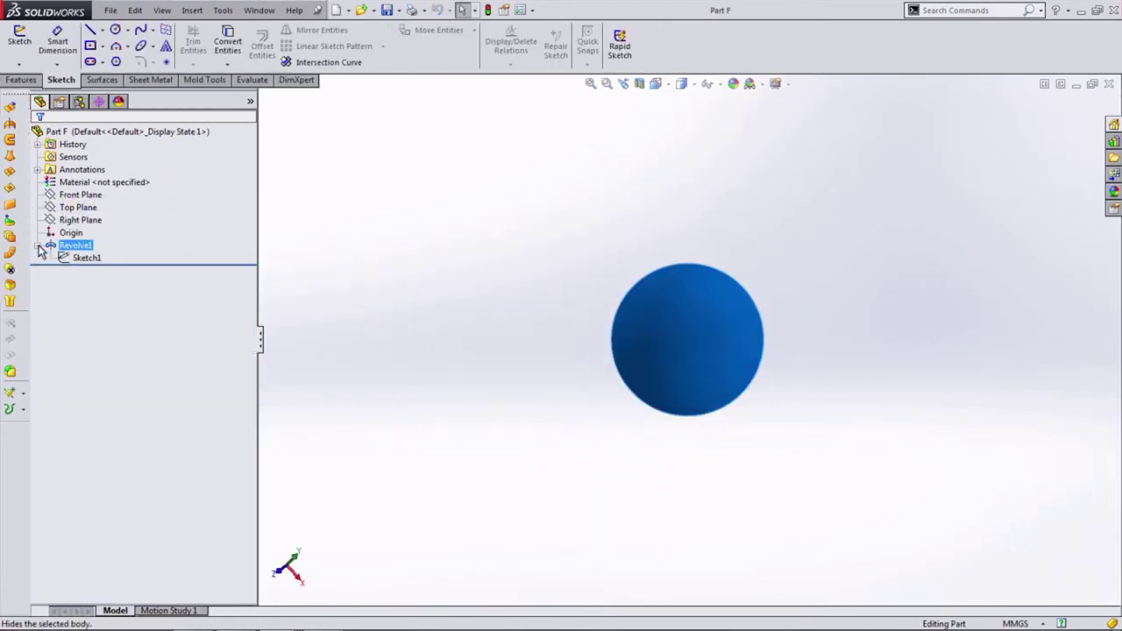
pyautogui.click(86, 257)
pyautogui.hotkey('ctrl', 'Tab')
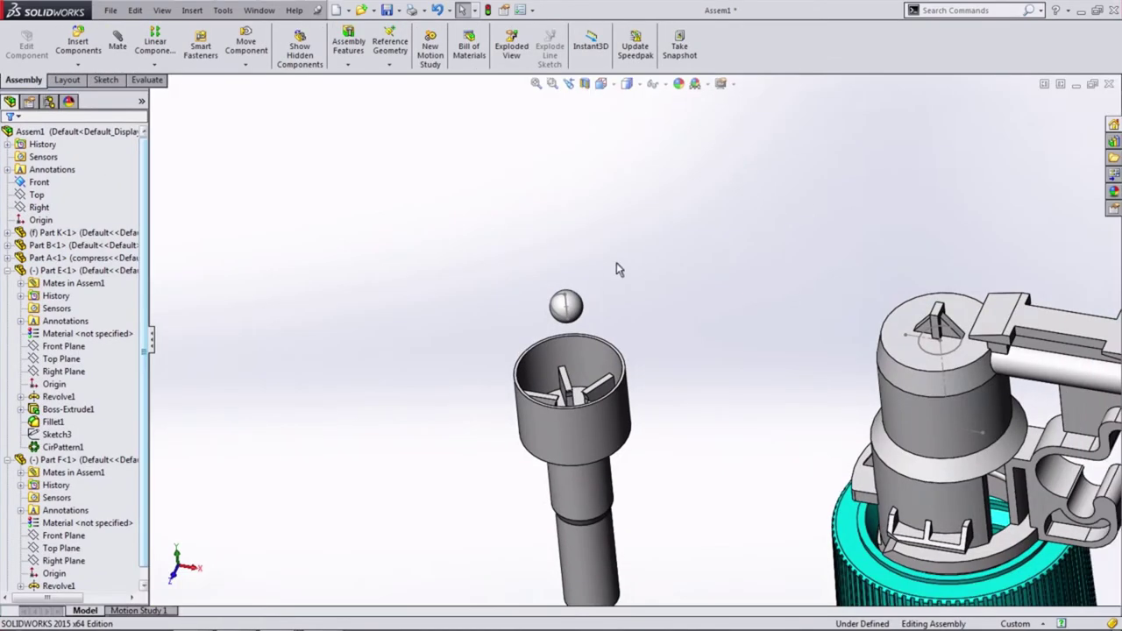
# Open Part E and show Sketch3, the shaft's axis line
pyautogui.click(491, 224)
pyautogui.click(409, 340)
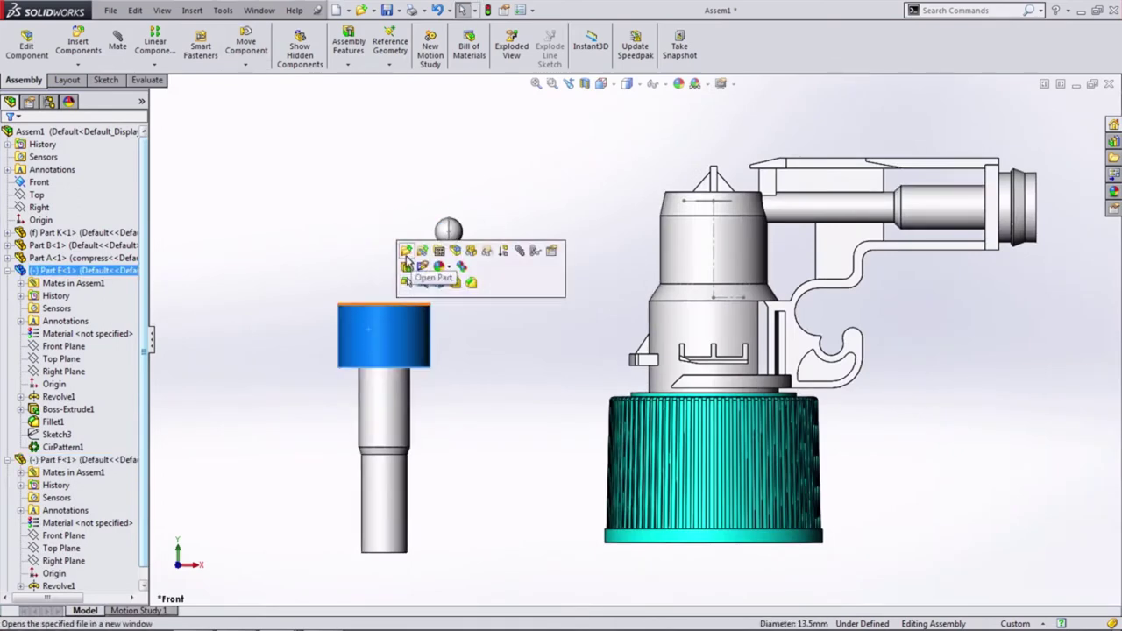
pyautogui.click(451, 273)
pyautogui.click(71, 266)
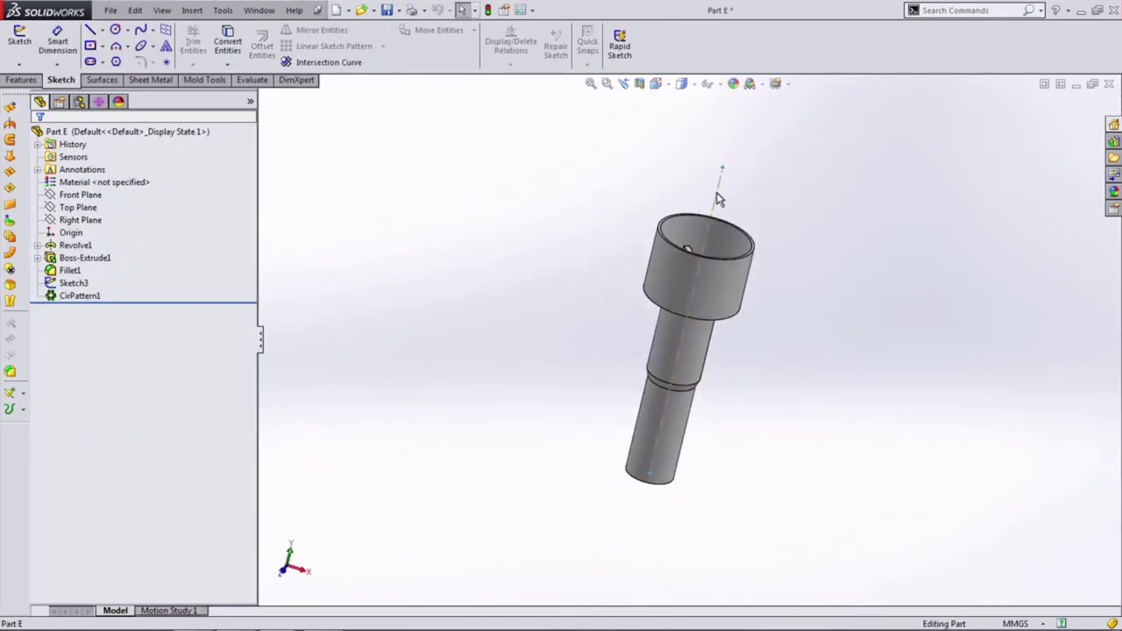
pyautogui.click(1073, 87)
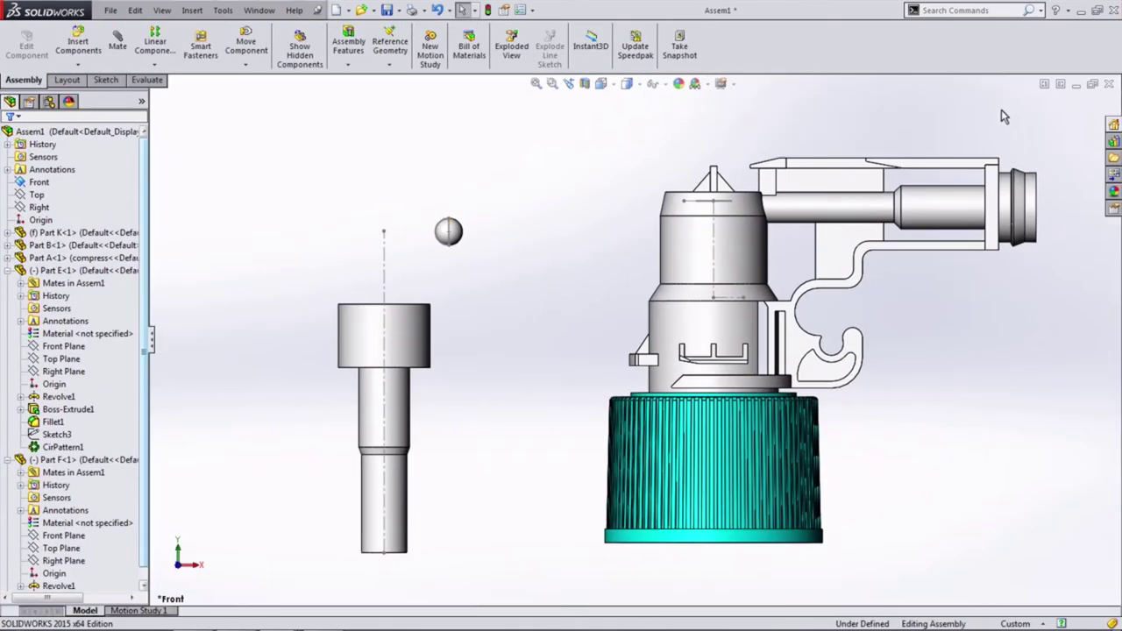
# Mate the ball's centre onto Part E's Sketch3 axis line
pyautogui.click(119, 53)
pyautogui.moveTo(439, 272)
pyautogui.mouseDown(button='middle')
pyautogui.moveTo(472, 294)
pyautogui.moveTo(477, 281)
pyautogui.moveTo(471, 324)
pyautogui.mouseUp(button='middle')
pyautogui.click(535, 272)
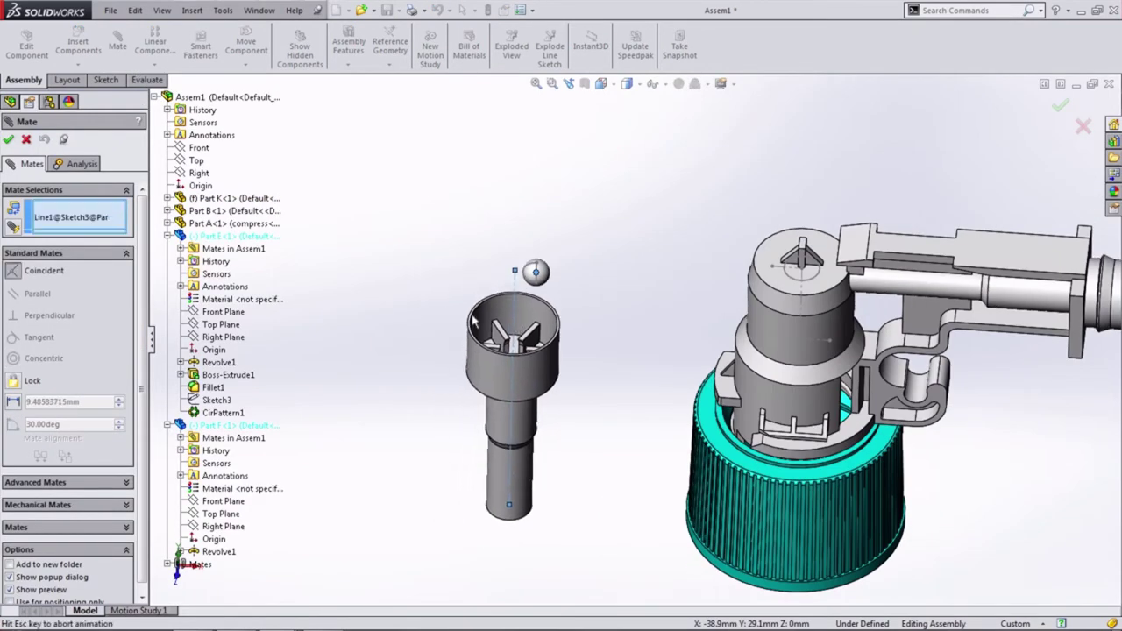
pyautogui.click(460, 300)
pyautogui.scroll(-3, 459, 300)
pyautogui.click(8, 139)
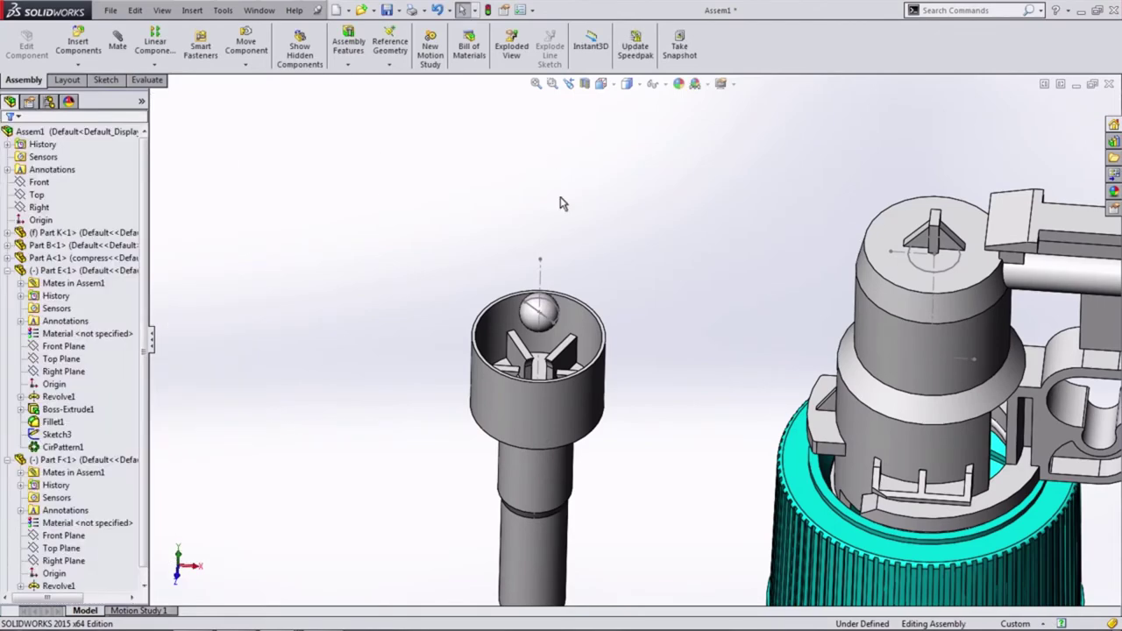
# Turn on Section View and make the ball tangent to the seat inside the shaft's cup
pyautogui.click(584, 84)
pyautogui.click(9, 141)
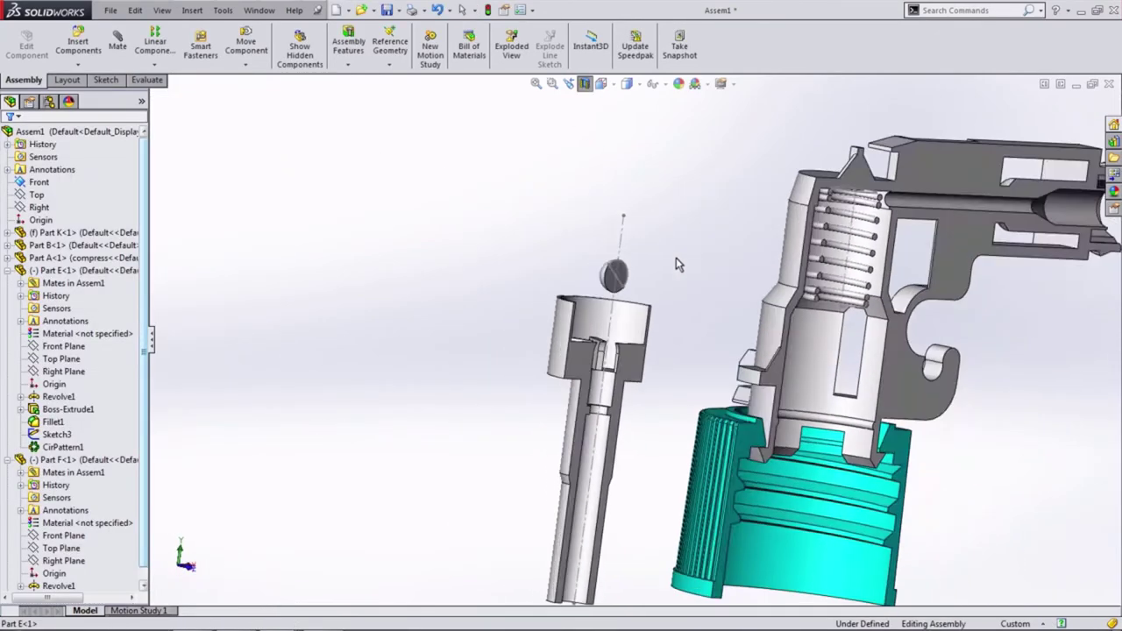
pyautogui.click(117, 41)
pyautogui.scroll(-5, 599, 301)
pyautogui.click(599, 301)
pyautogui.scroll(-3, 631, 451)
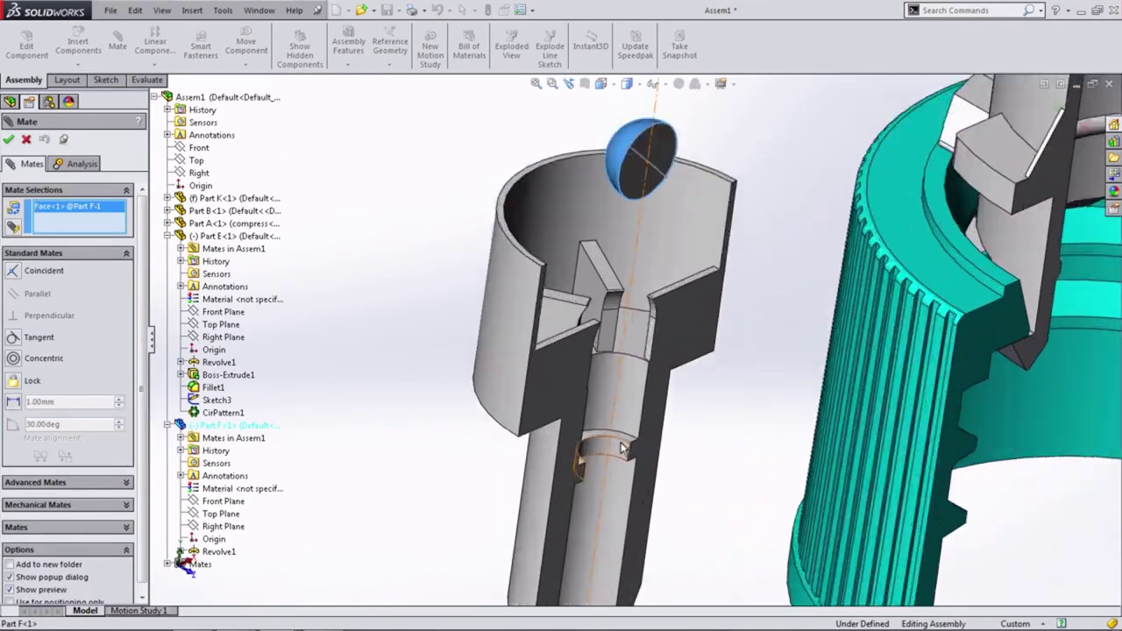
pyautogui.click(638, 450)
pyautogui.click(708, 460)
# Return to the Front view, close the mate setup, and start Insert Components
pyautogui.scroll(5, 613, 421)
pyautogui.moveTo(614, 420); pyautogui.dragTo(501, 410, button='middle')
pyautogui.click(600, 83)
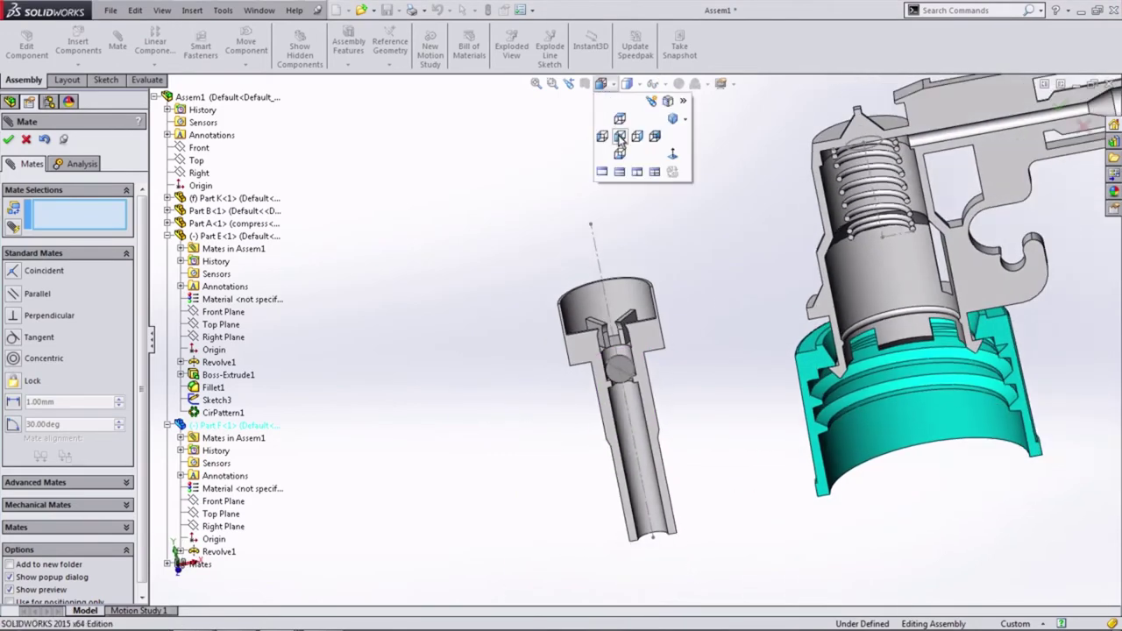
pyautogui.click(607, 114)
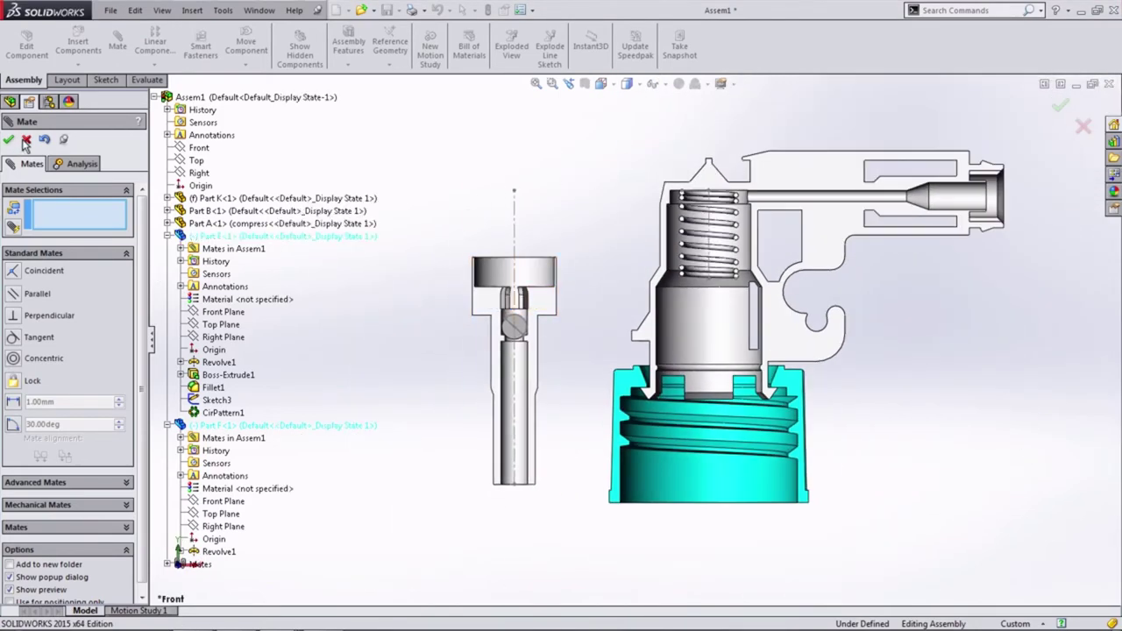
pyautogui.click(26, 140)
pyautogui.click(78, 44)
# Insert the collar Part C to the left of the shaft
pyautogui.moveTo(130, 325); pyautogui.dragTo(130, 306)
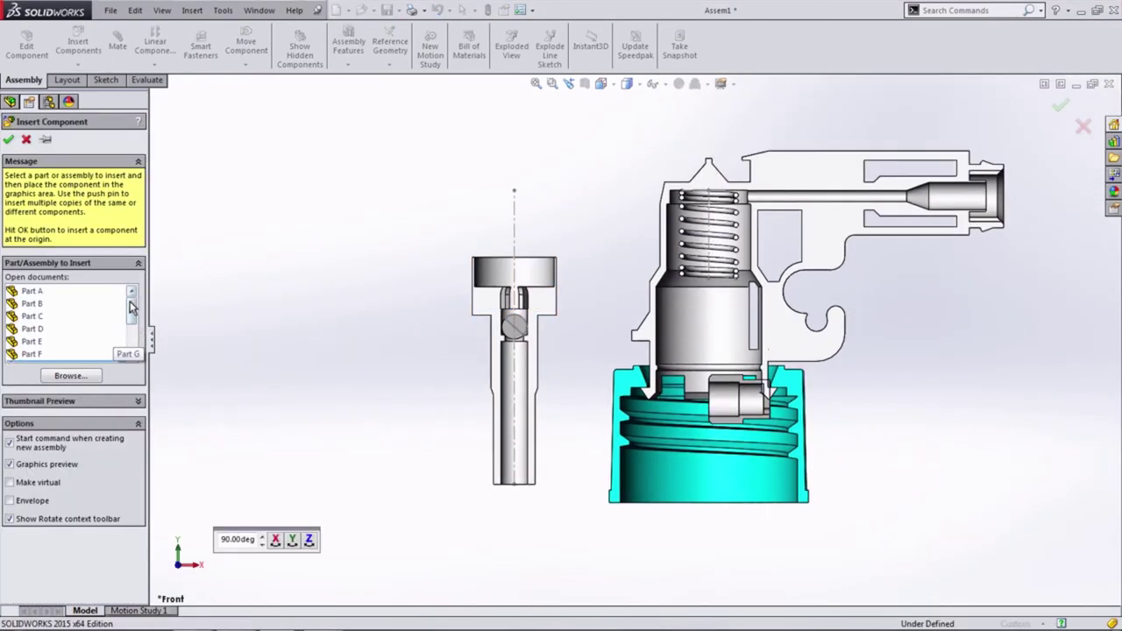
pyautogui.click(32, 328)
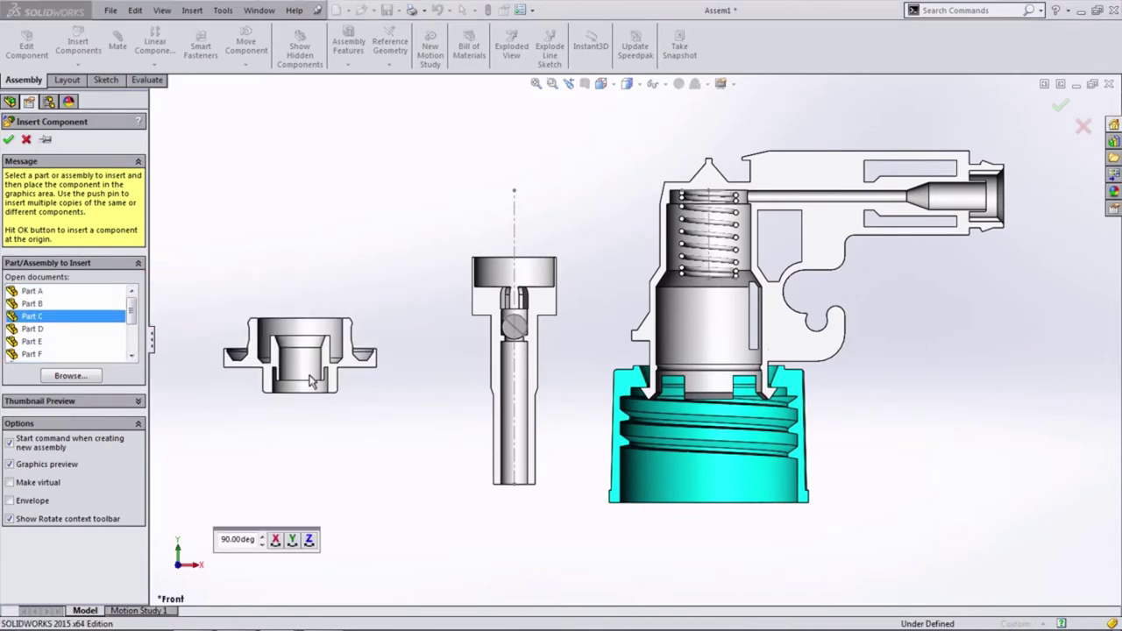
pyautogui.click(359, 353)
pyautogui.moveTo(359, 353); pyautogui.dragTo(405, 290, button='middle')
# Mate Part C's bore concentric with the Part E shaft and slide the collar up the stem
pyautogui.click(488, 325)
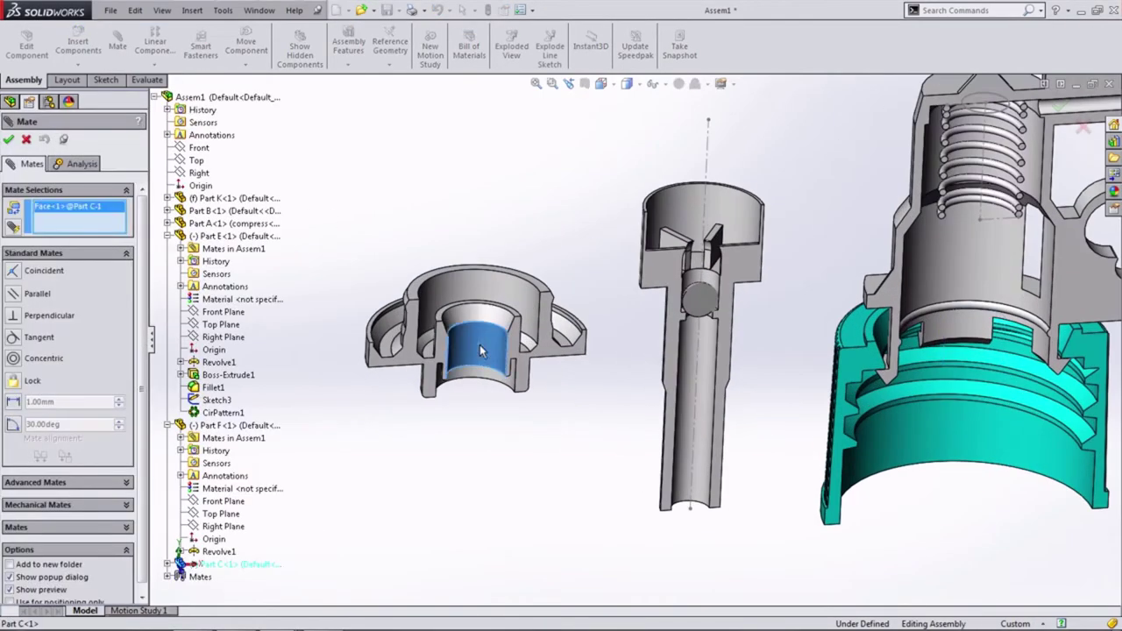
pyautogui.click(675, 368)
pyautogui.press('Return')
pyautogui.scroll(-3, 574, 289)
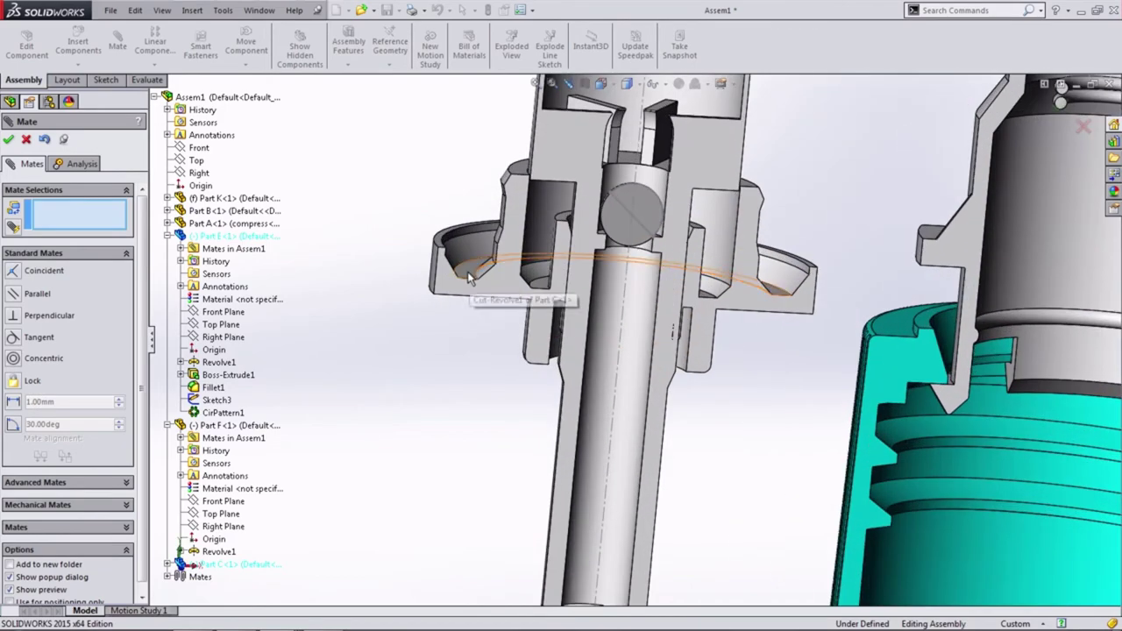
pyautogui.scroll(-3, 578, 351)
pyautogui.scroll(-3, 584, 397)
pyautogui.click(572, 302)
pyautogui.scroll(3, 572, 302)
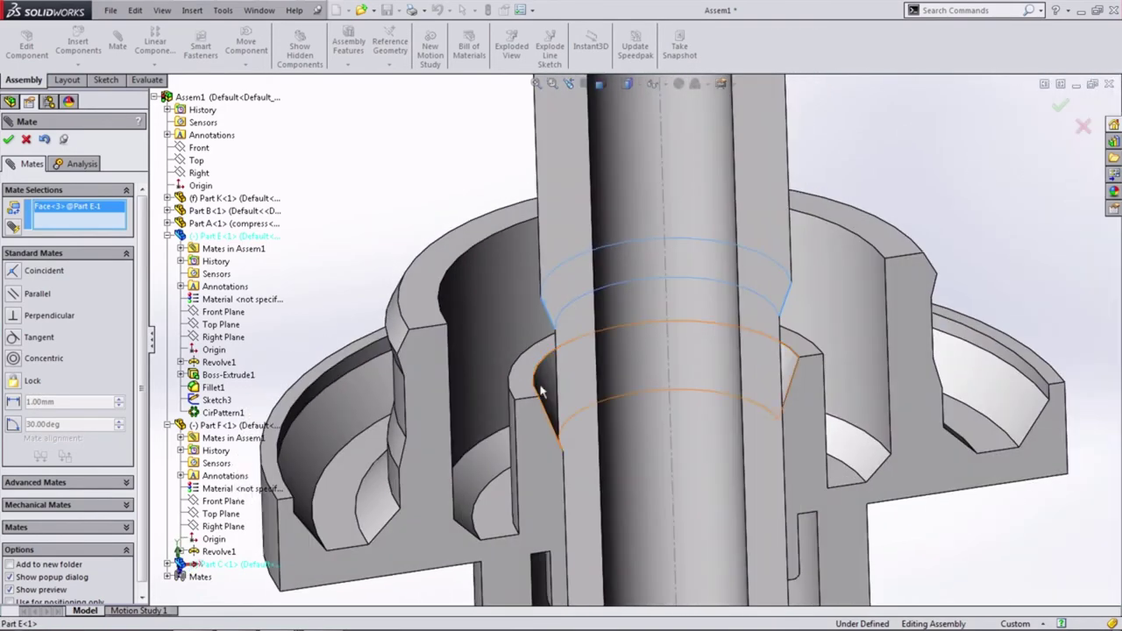
pyautogui.click(535, 409)
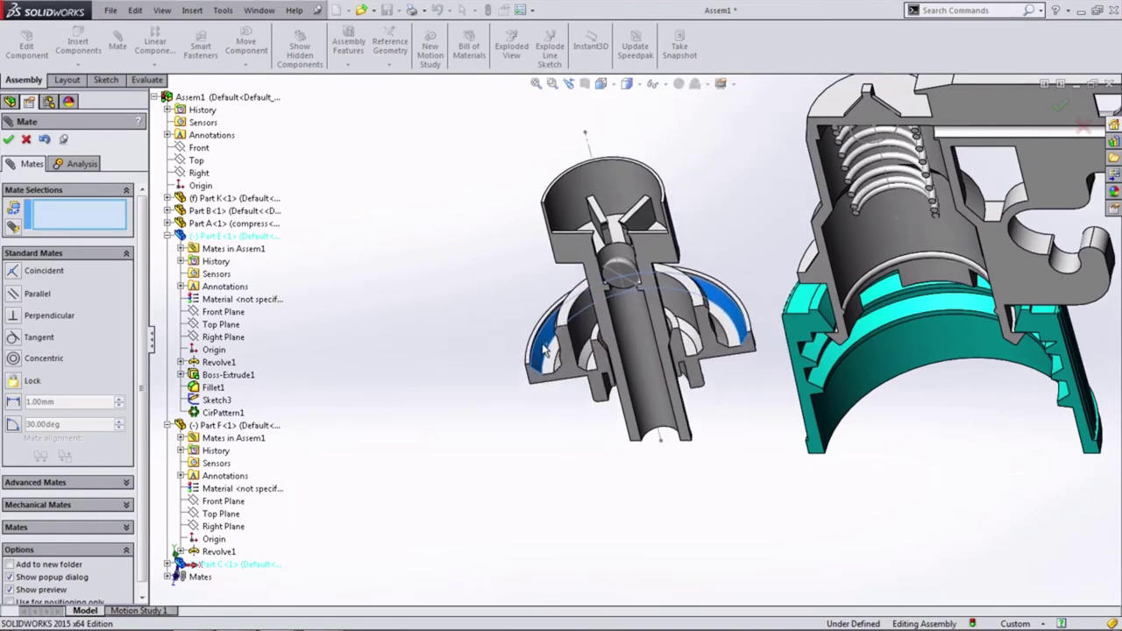
pyautogui.moveTo(561, 340); pyautogui.dragTo(559, 325)
pyautogui.click(168, 235)
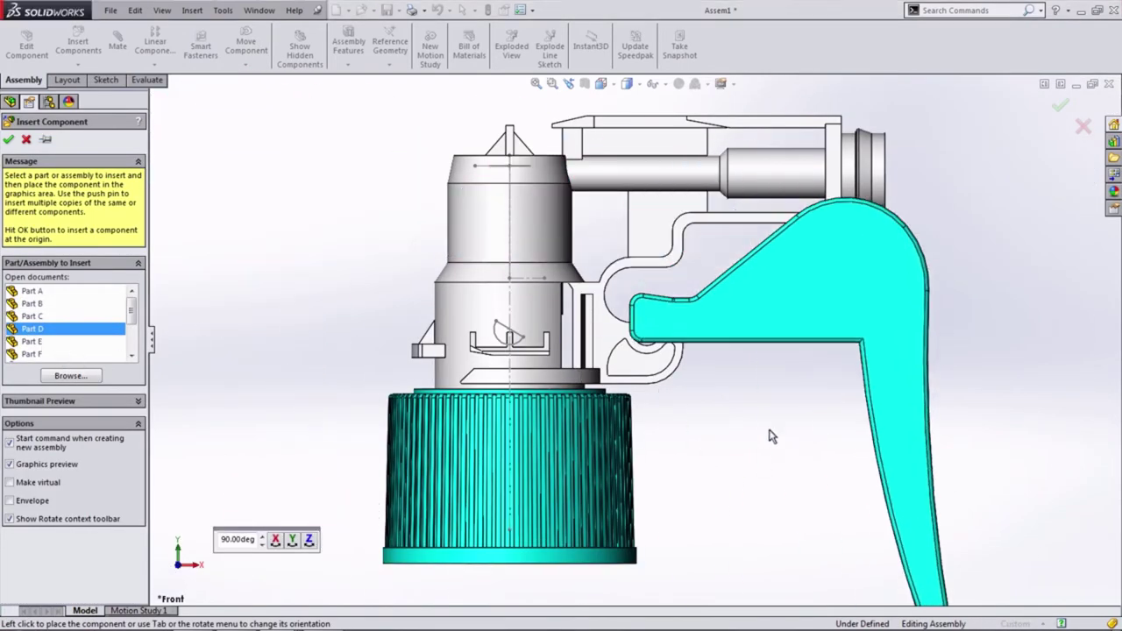
# Place trigger Part D and mate its Front Plane coincident with the assembly Front
pyautogui.click(771, 436)
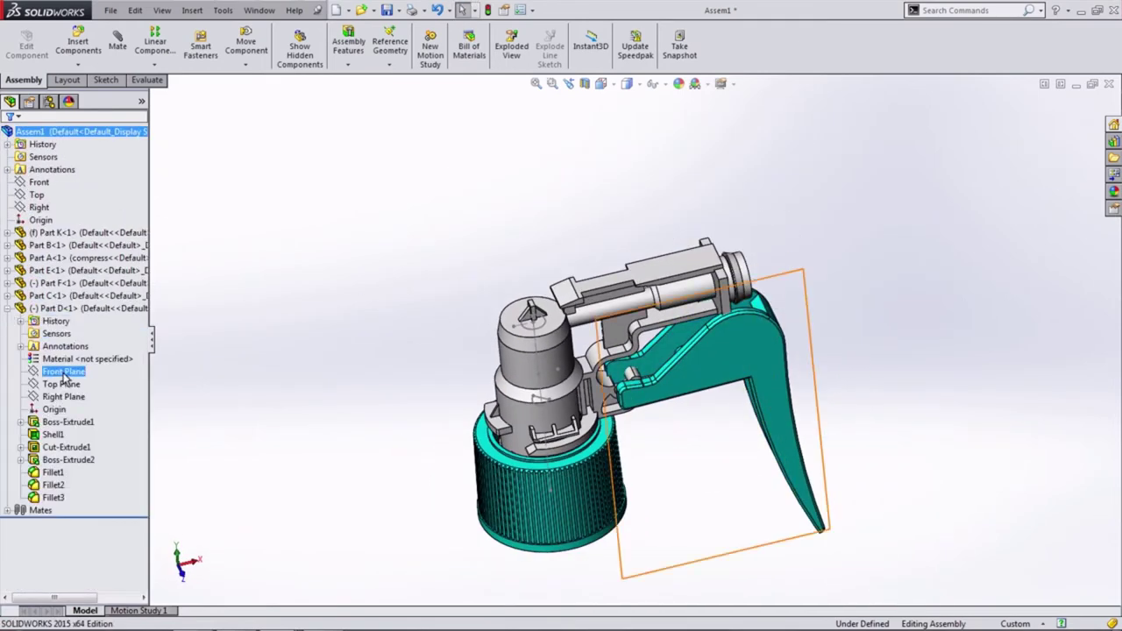
pyautogui.click(73, 336)
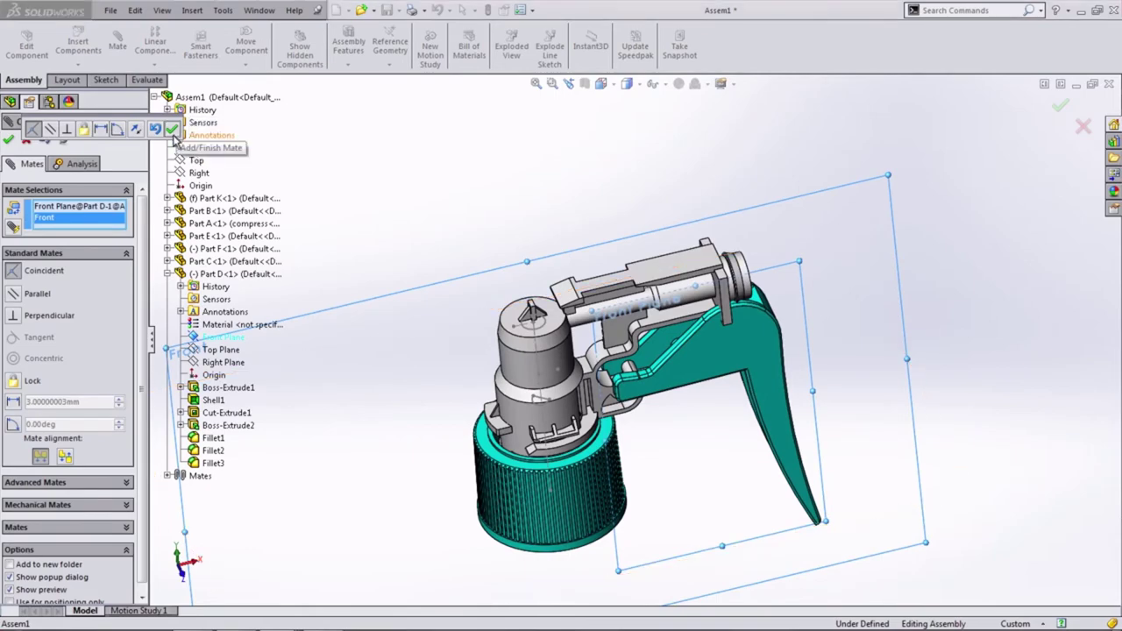
pyautogui.click(172, 129)
pyautogui.scroll(-5, 486, 441)
pyautogui.scroll(-3, 486, 441)
pyautogui.scroll(-3, 486, 441)
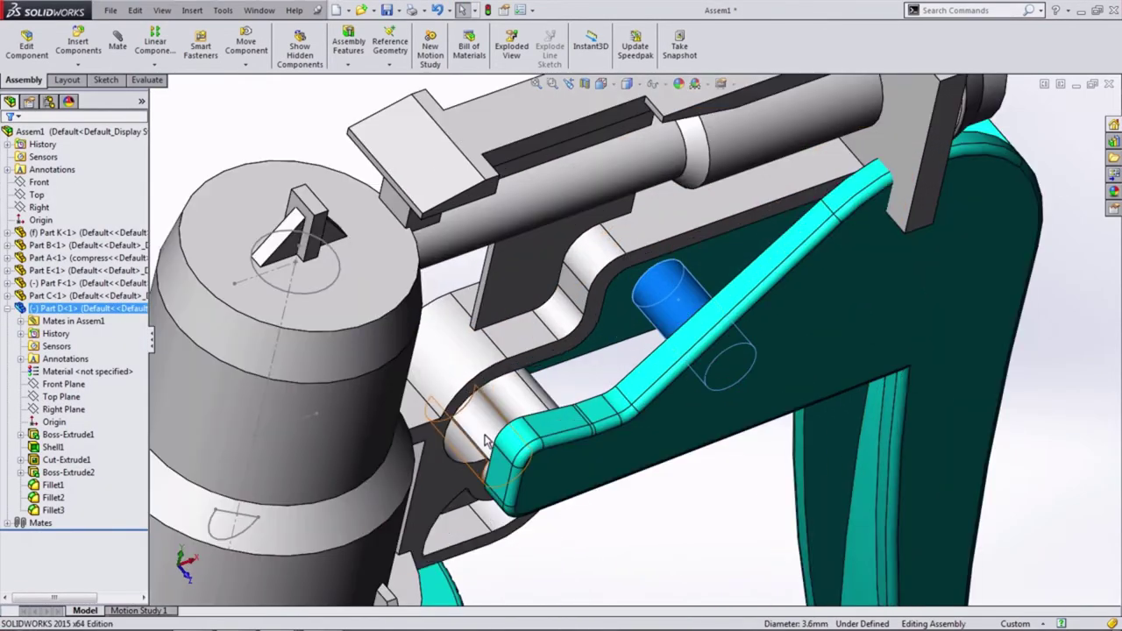
pyautogui.scroll(10, 486, 441)
pyautogui.moveTo(683, 368); pyautogui.dragTo(707, 436)
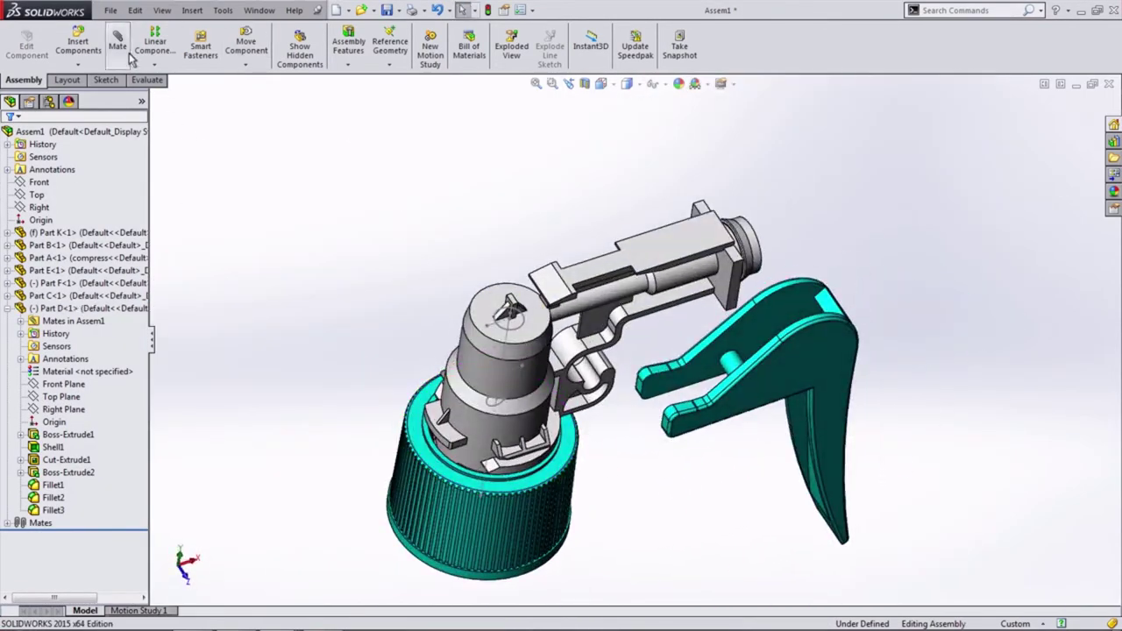
# Mate the trigger's pivot hole concentric with Part K's pivot, then turn on Section View
pyautogui.click(130, 56)
pyautogui.scroll(-5, 662, 339)
pyautogui.click(561, 263)
pyautogui.click(631, 403)
pyautogui.scroll(-3, 607, 420)
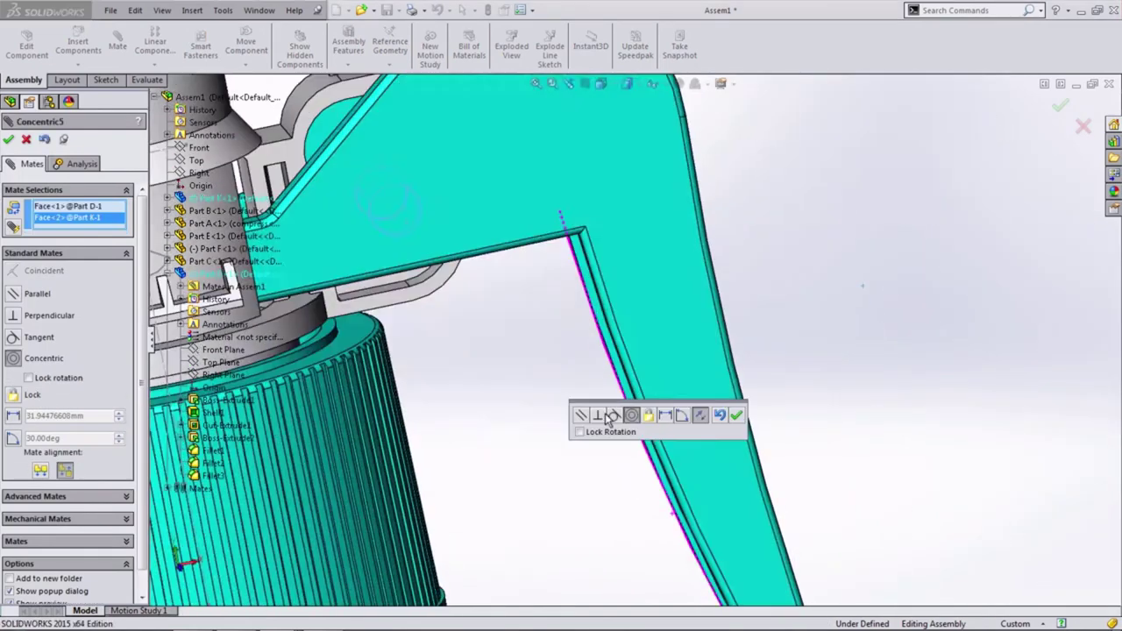
pyautogui.scroll(5, 607, 420)
pyautogui.click(736, 415)
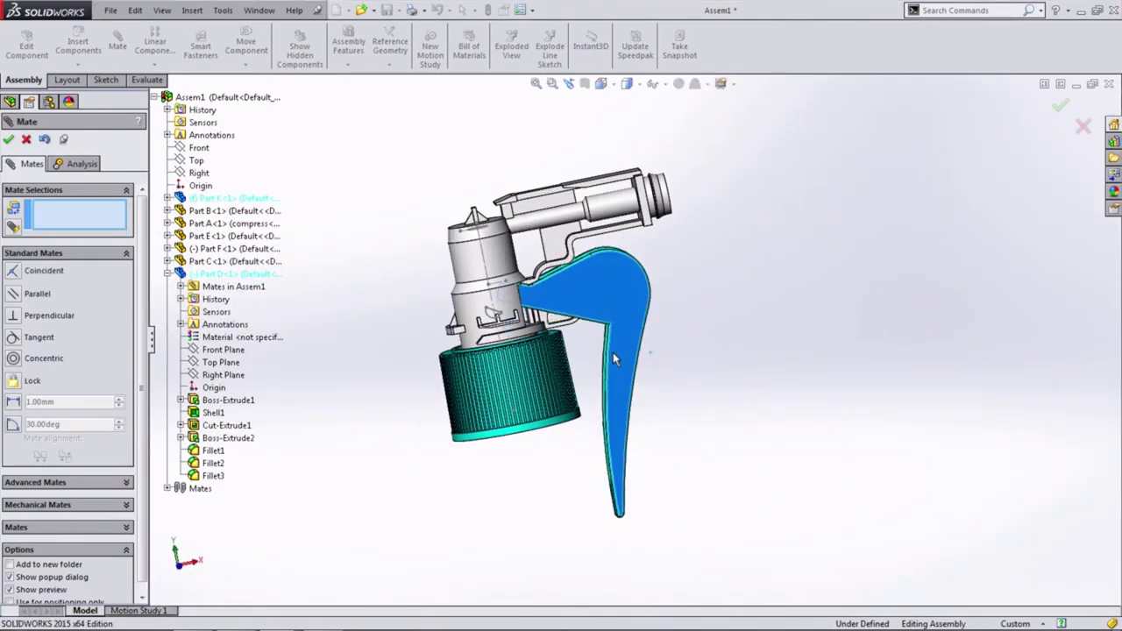
pyautogui.moveTo(613, 359); pyautogui.dragTo(666, 290)
pyautogui.press('Escape')
pyautogui.click(583, 83)
# Change the section cut from the Front plane to the Top plane
pyautogui.press('Return')
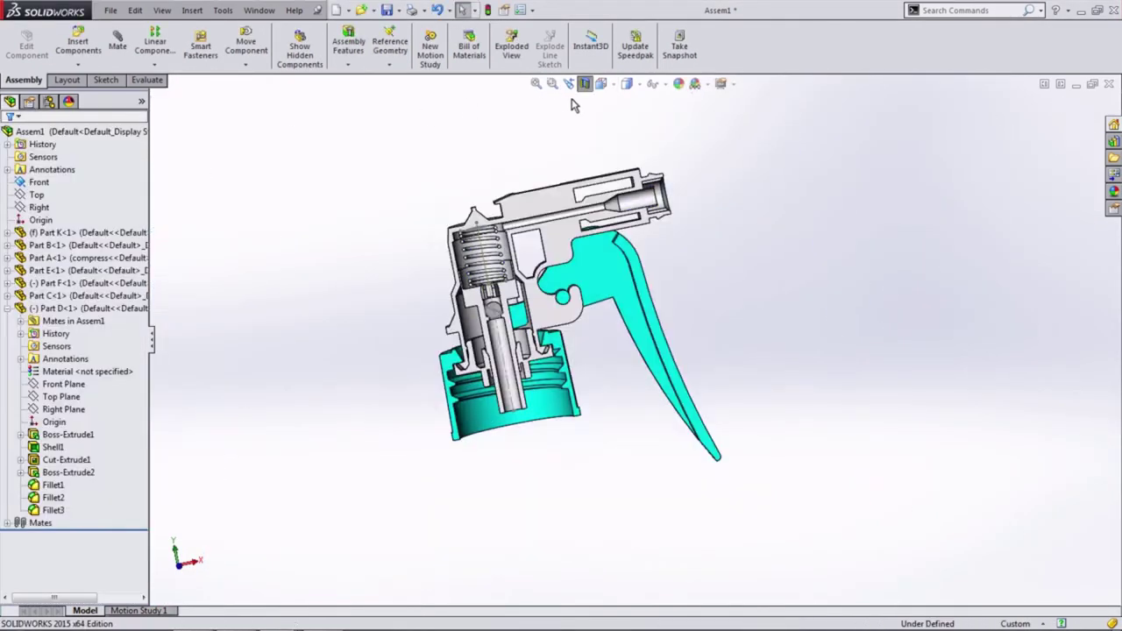
pyautogui.click(716, 346)
pyautogui.moveTo(716, 346); pyautogui.dragTo(613, 307, button='middle')
pyautogui.scroll(-5, 565, 283)
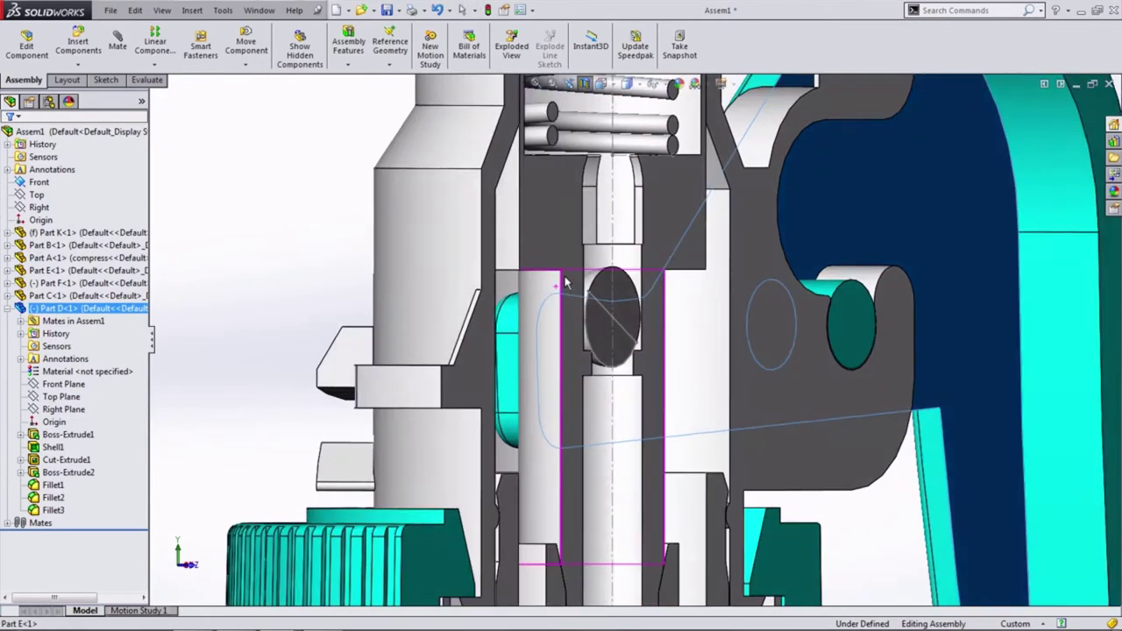
pyautogui.scroll(3, 565, 282)
pyautogui.click(583, 84)
pyautogui.click(584, 83)
pyautogui.click(52, 276)
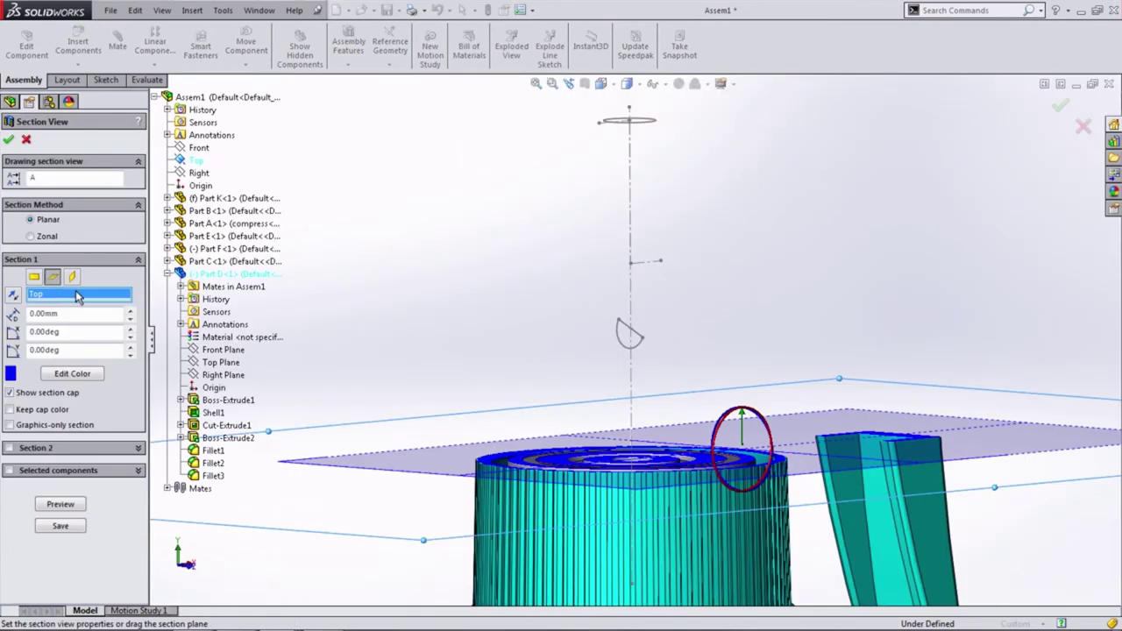
pyautogui.press('Return')
pyautogui.scroll(-5, 613, 351)
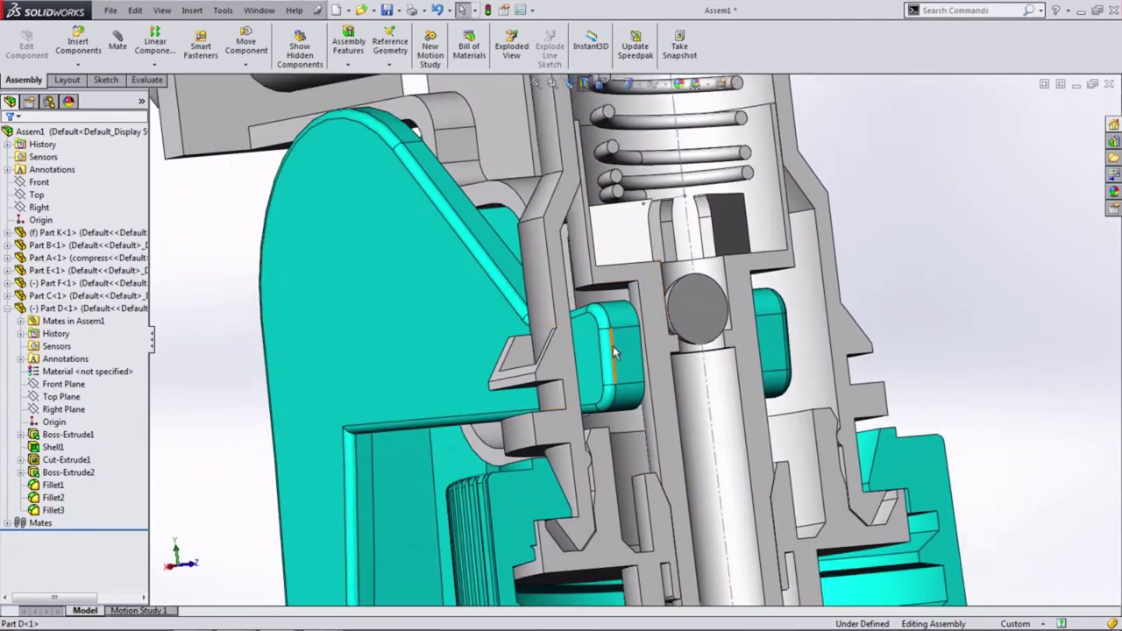
# Make the trigger tab tangent to the plunger collar face
pyautogui.press('m')
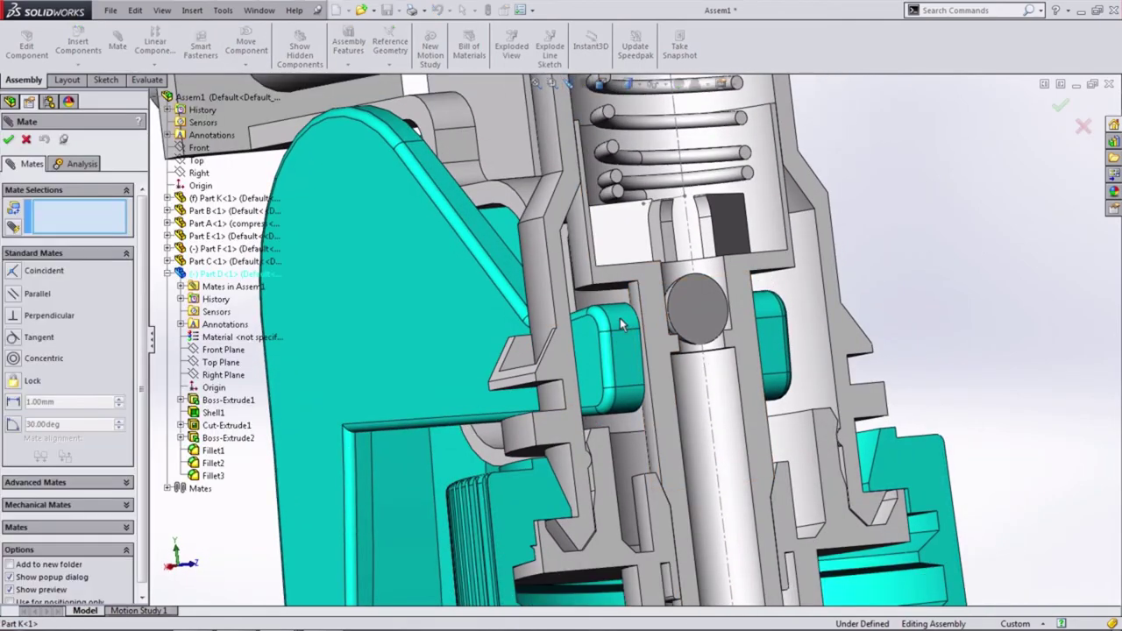
pyautogui.scroll(2, 633, 326)
pyautogui.click(653, 317)
pyautogui.click(675, 289)
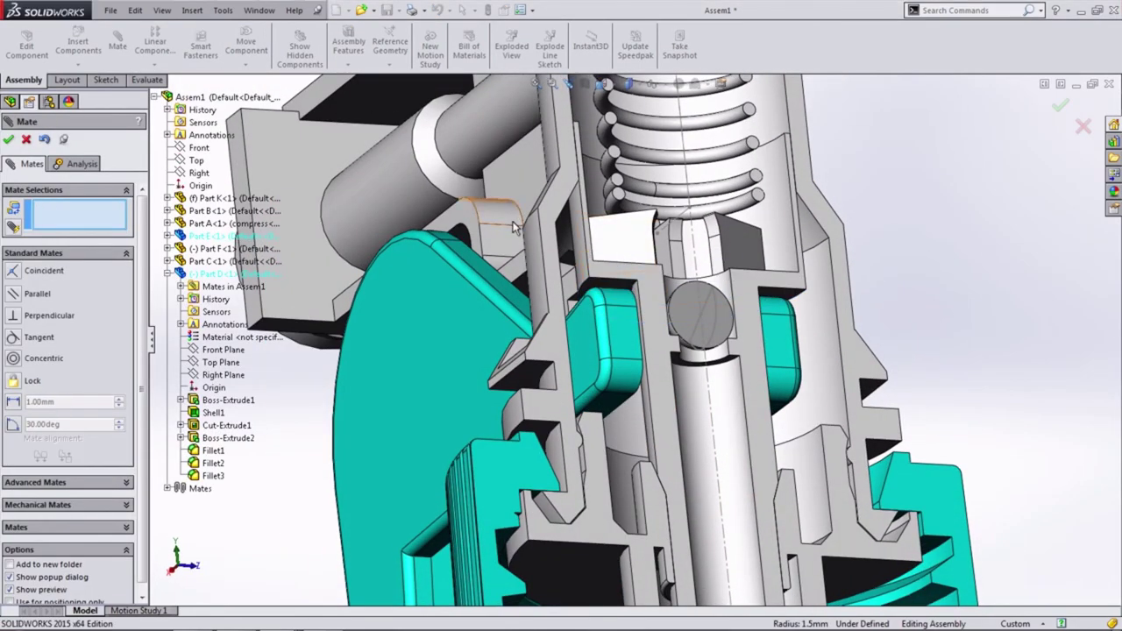
pyautogui.moveTo(666, 298); pyautogui.dragTo(465, 401, button='middle')
# Mate the nozzle face so the nozzle insert Part H is fully defined
pyautogui.scroll(-3, 736, 324)
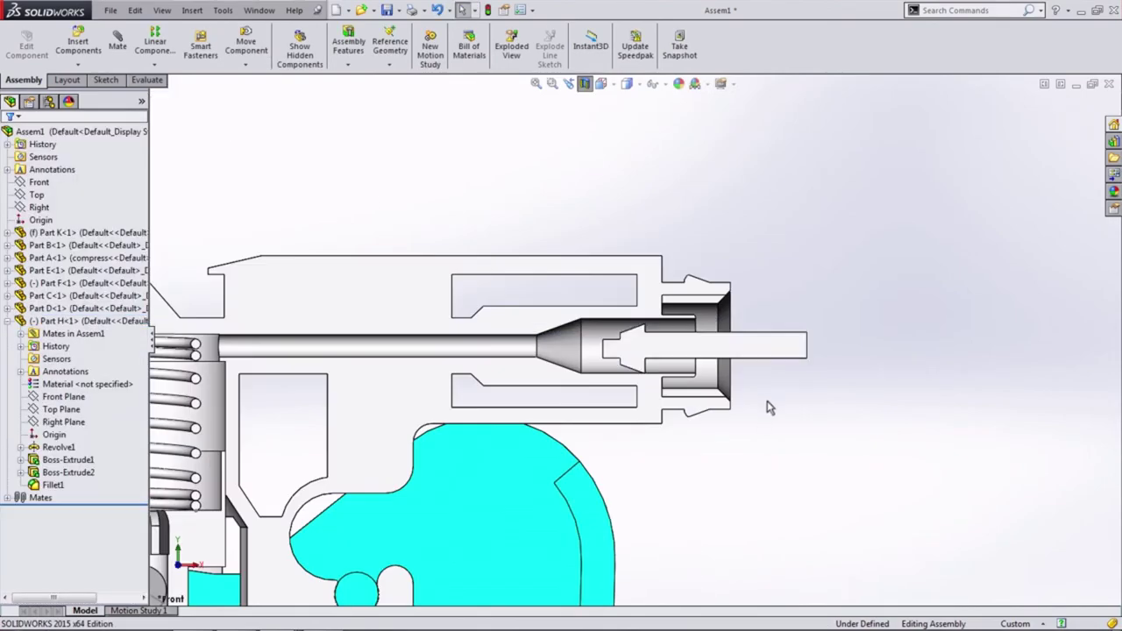
pyautogui.moveTo(771, 400)
pyautogui.mouseDown(button='middle')
pyautogui.moveTo(631, 438)
pyautogui.moveTo(662, 357)
pyautogui.mouseUp(button='middle')
pyautogui.click(662, 357)
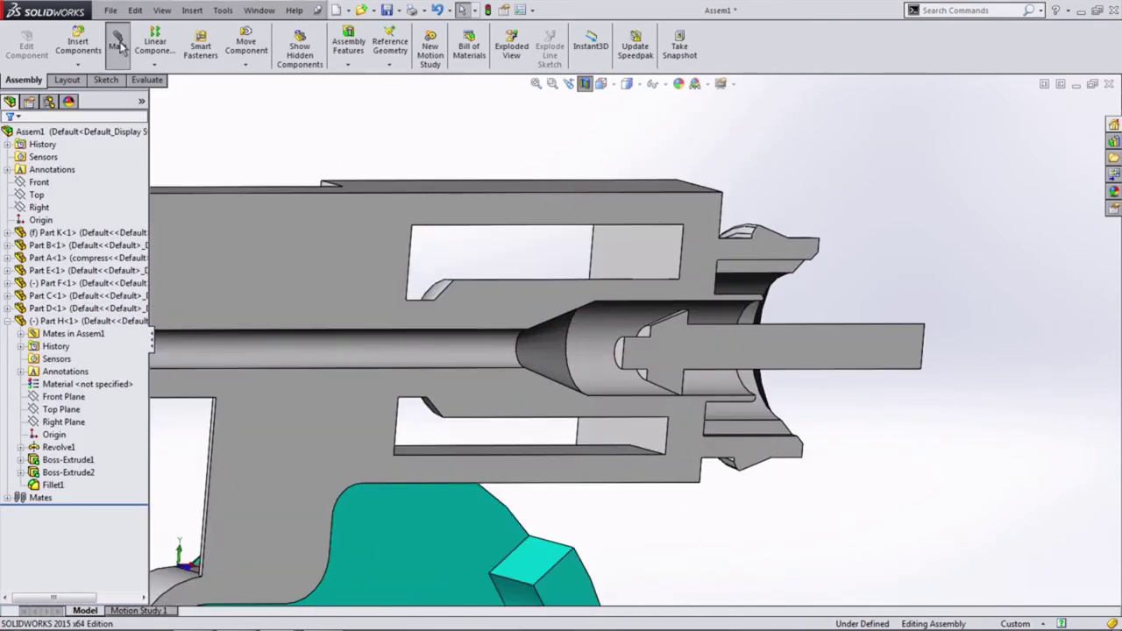
pyautogui.press('Escape')
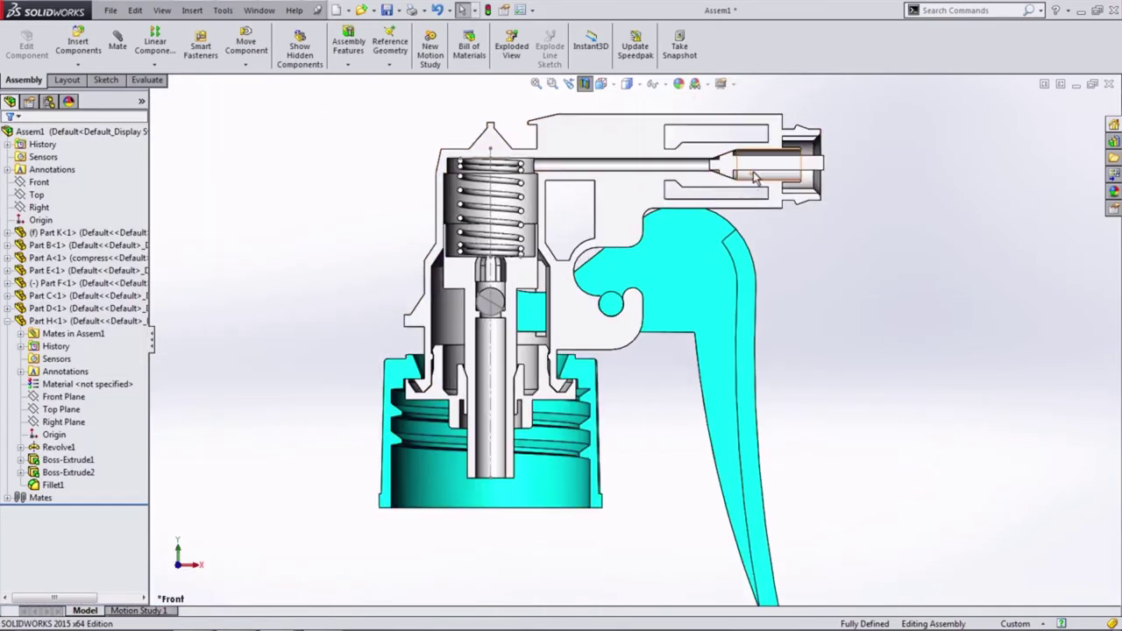
pyautogui.scroll(-2, 490, 175)
# Start Insert Components and choose Part G from the open documents
pyautogui.click(78, 46)
pyautogui.click(30, 342)
pyautogui.click(30, 353)
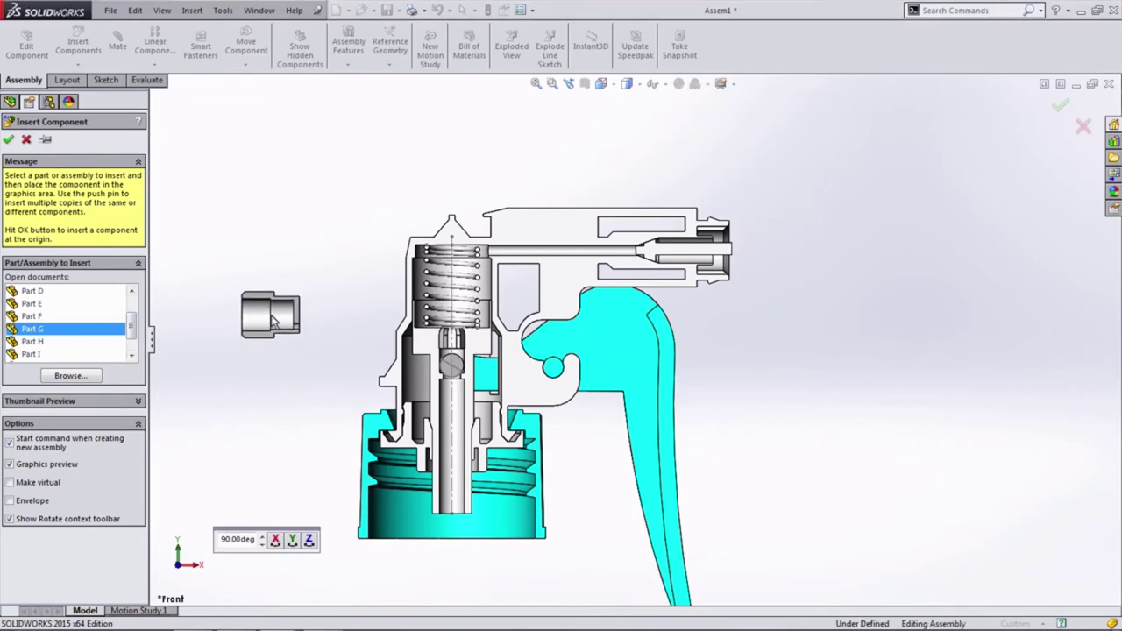
# Place cap Part G and mate its Front Plane coincident with the assembly Front
pyautogui.click(254, 316)
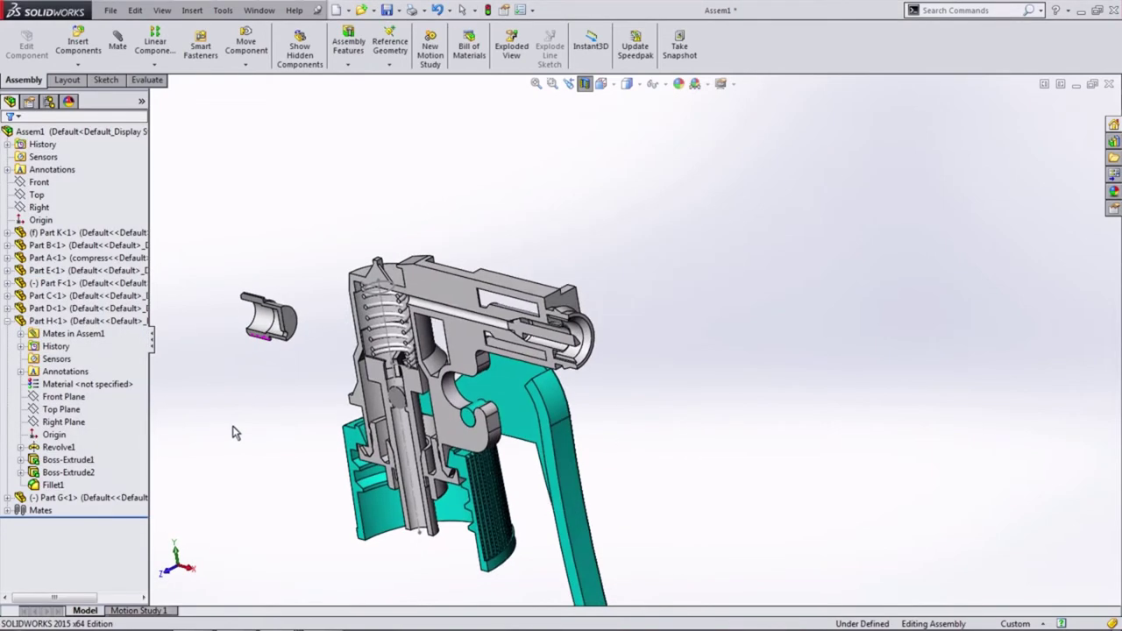
pyautogui.click(9, 321)
pyautogui.click(118, 41)
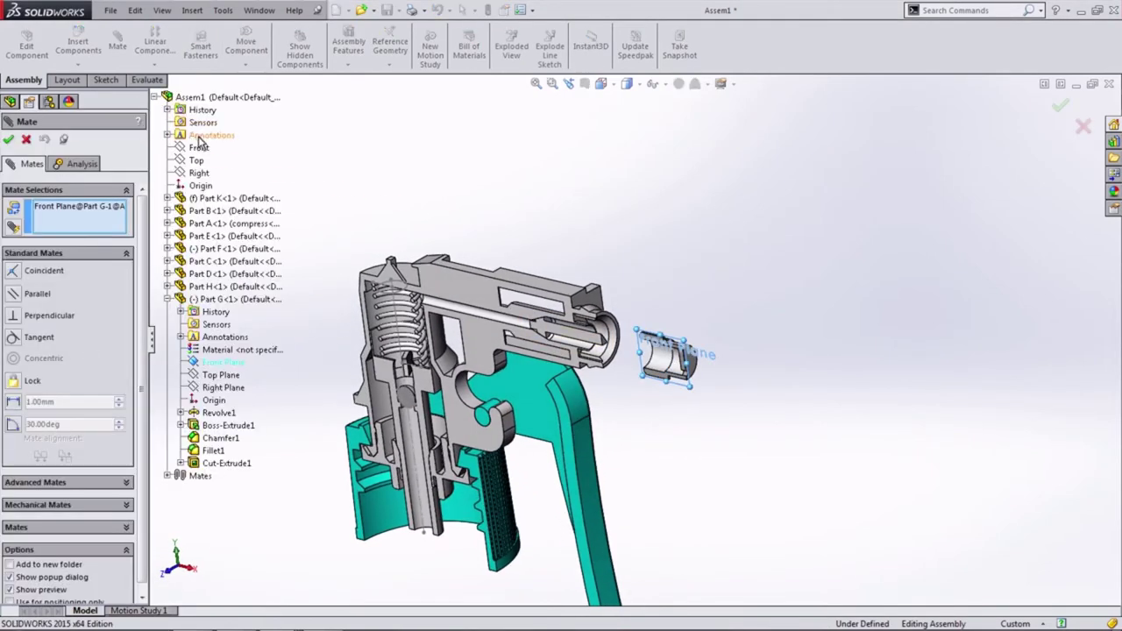
pyautogui.click(197, 147)
pyautogui.click(178, 127)
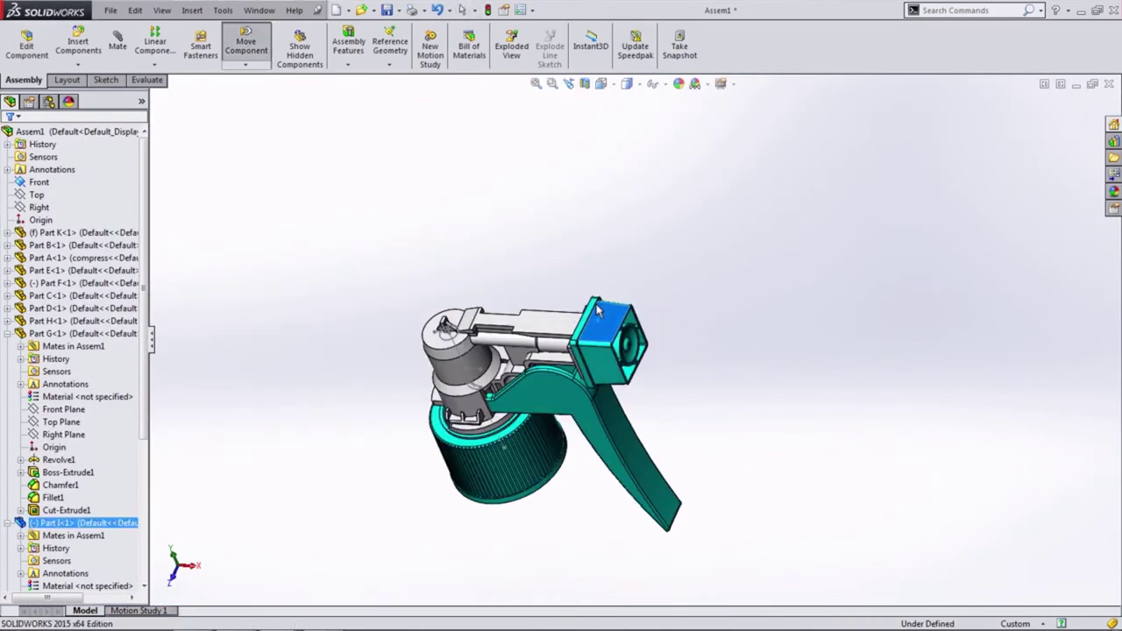
pyautogui.press('Escape')
pyautogui.click(8, 334)
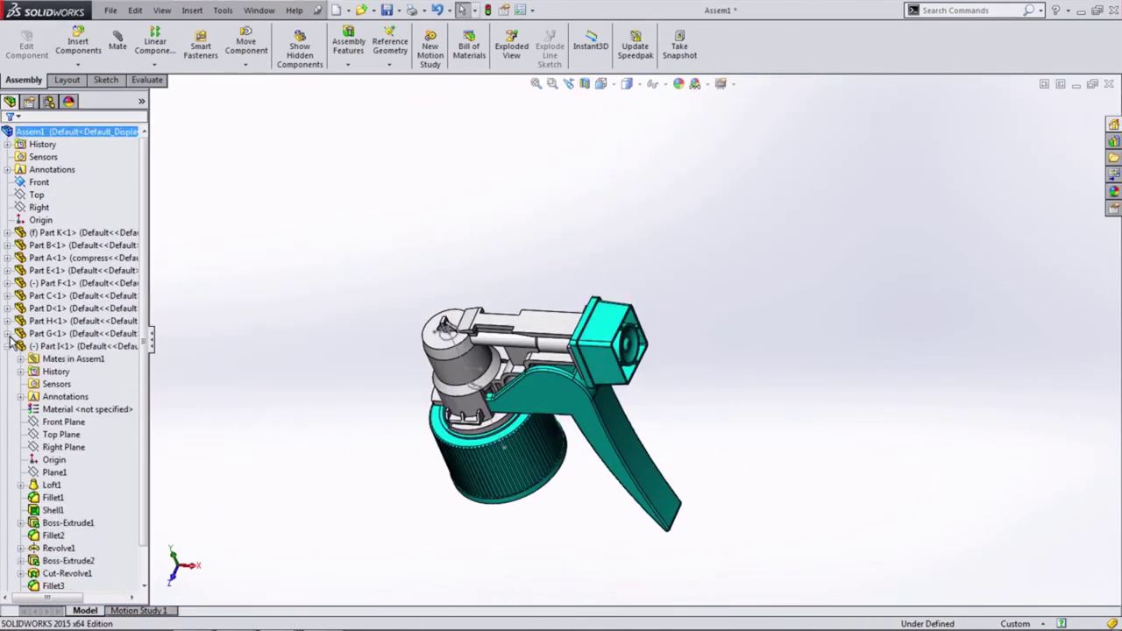
# Align Part I's Front Plane with the assembly Front and switch to the Front view
pyautogui.click(68, 385)
pyautogui.click(188, 143)
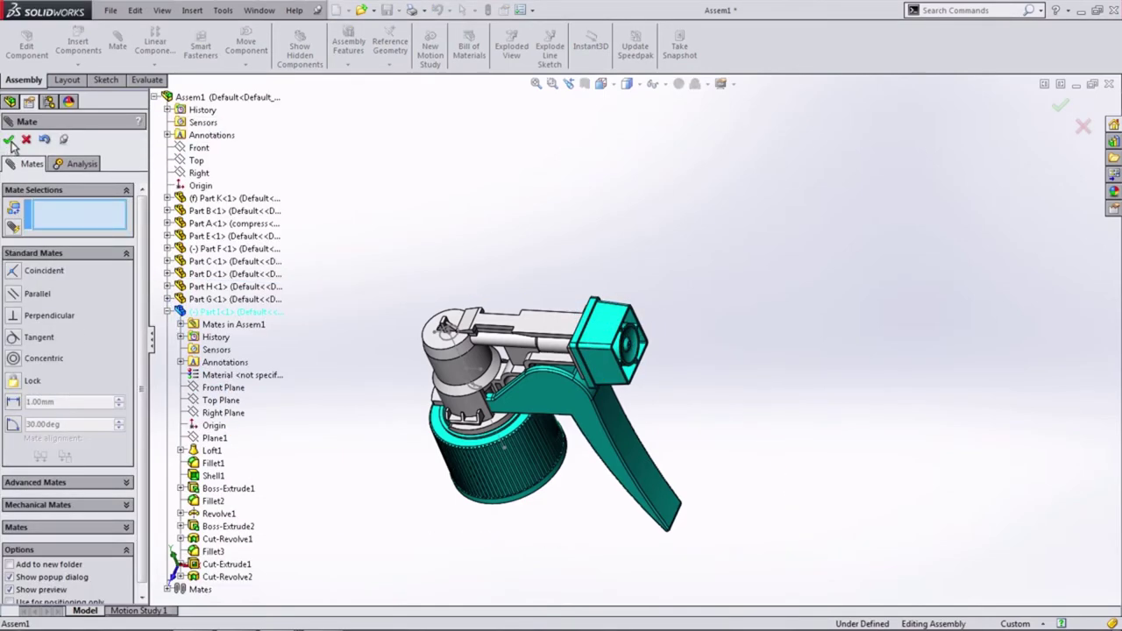
pyautogui.click(481, 285)
pyautogui.hotkey('ctrl', '1')
pyautogui.click(87, 53)
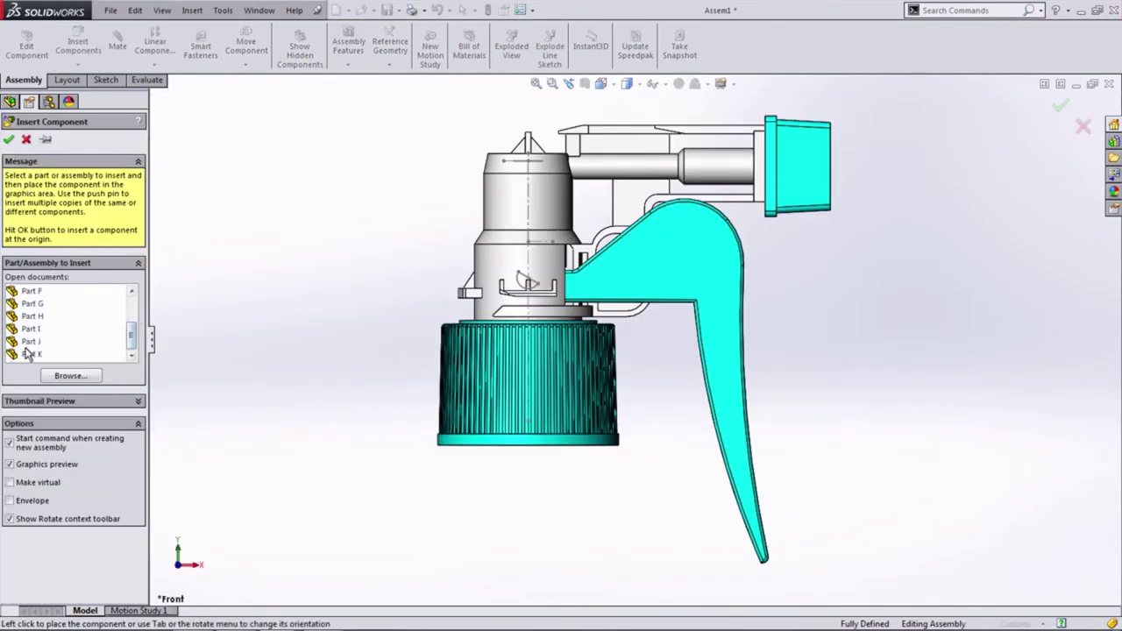
# Insert Part J and mate its Front Plane to the assembly's Right plane
pyautogui.click(26, 353)
pyautogui.click(428, 250)
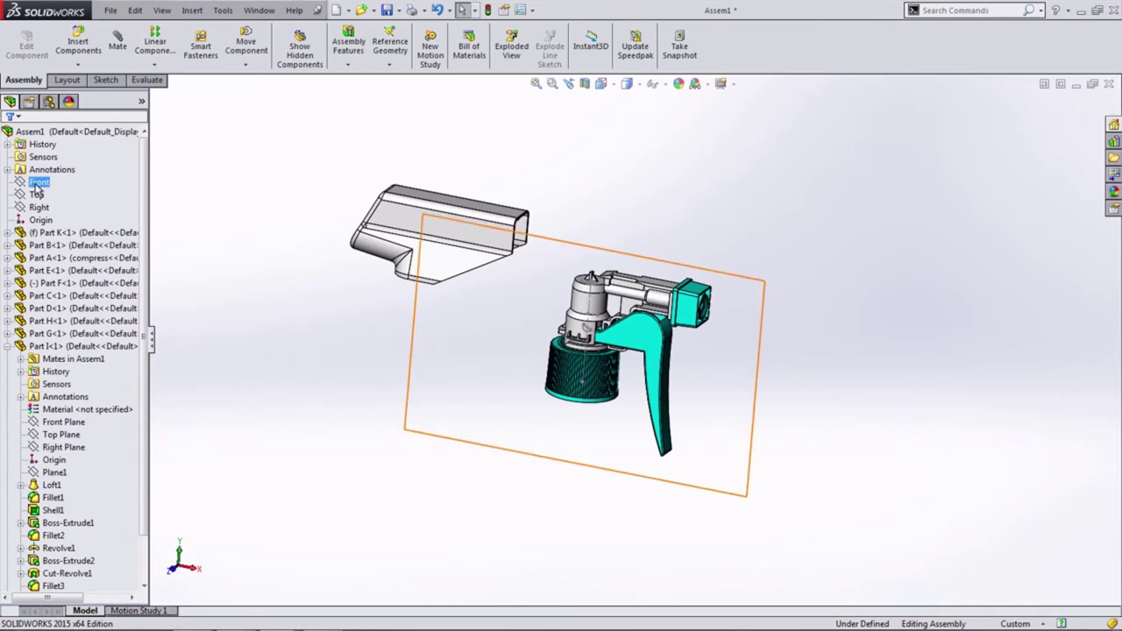
pyautogui.click(45, 358)
pyautogui.click(60, 326)
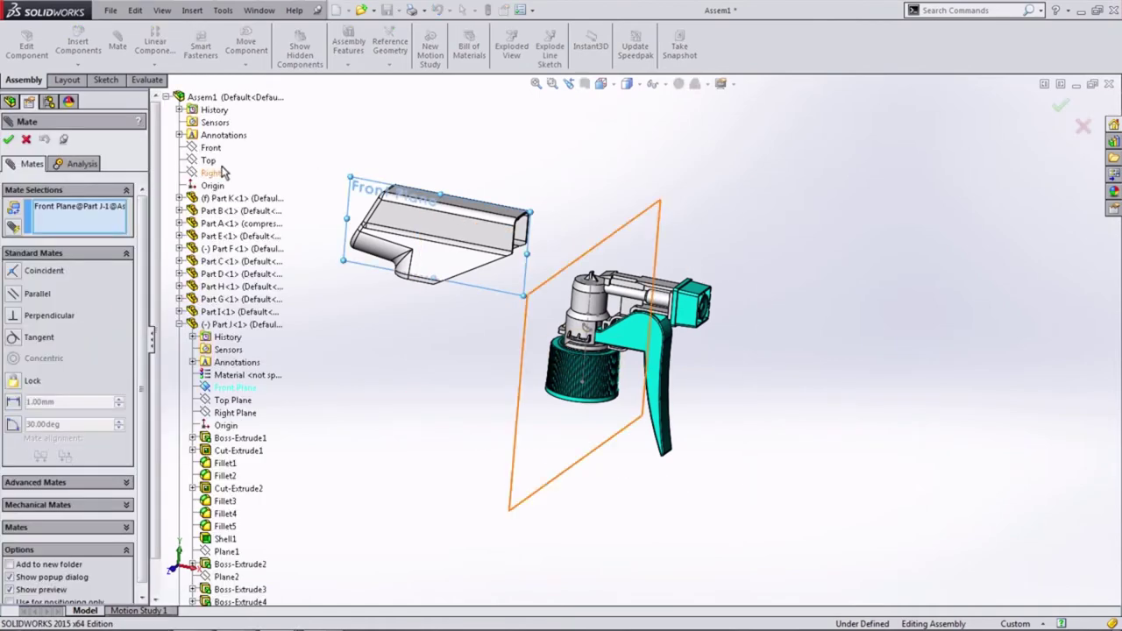
pyautogui.click(217, 173)
pyautogui.press('Return')
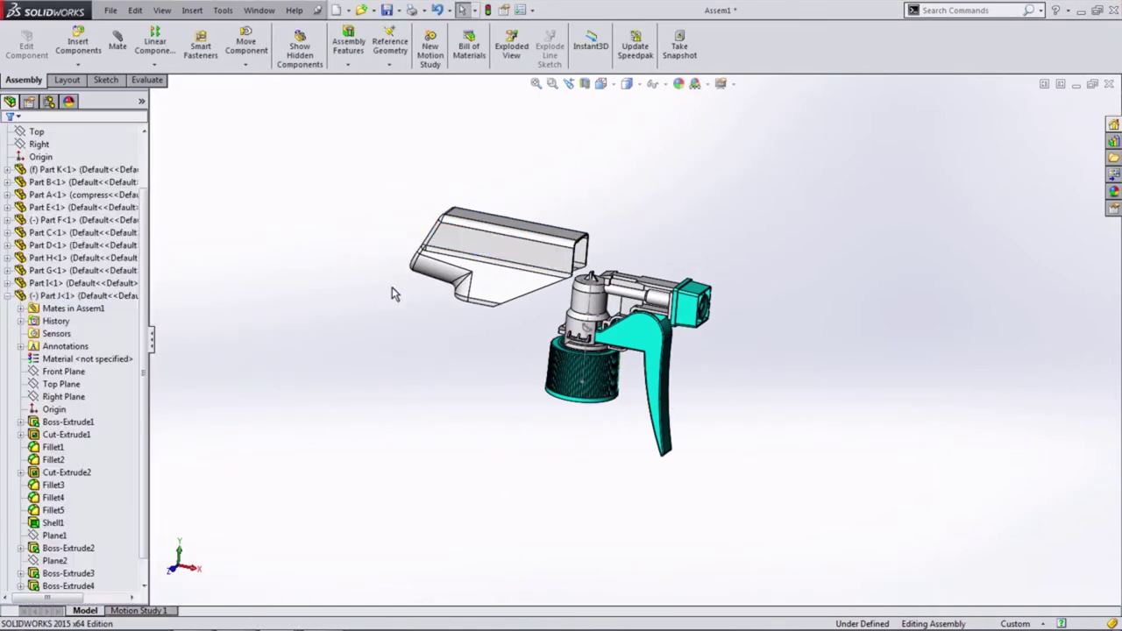
# Add a coincident mate between a sprayer head face and the matching cover face
pyautogui.moveTo(393, 293); pyautogui.dragTo(319, 193, button='middle')
pyautogui.click(118, 49)
pyautogui.scroll(-5, 614, 307)
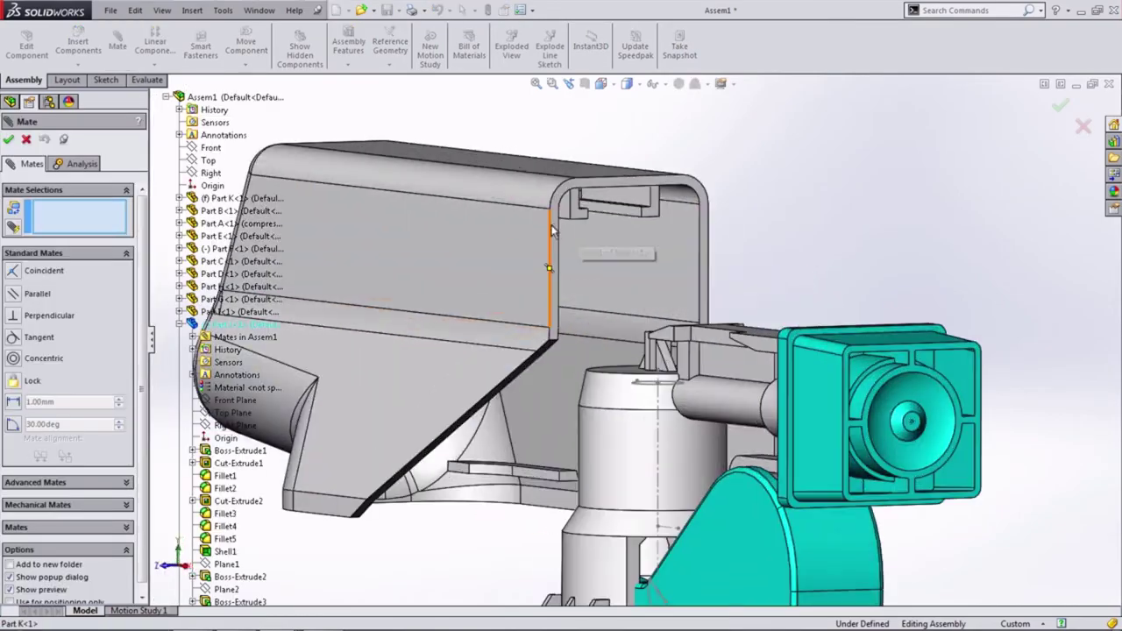
pyautogui.click(683, 263)
pyautogui.scroll(3, 817, 367)
pyautogui.click(817, 367)
pyautogui.press('Return')
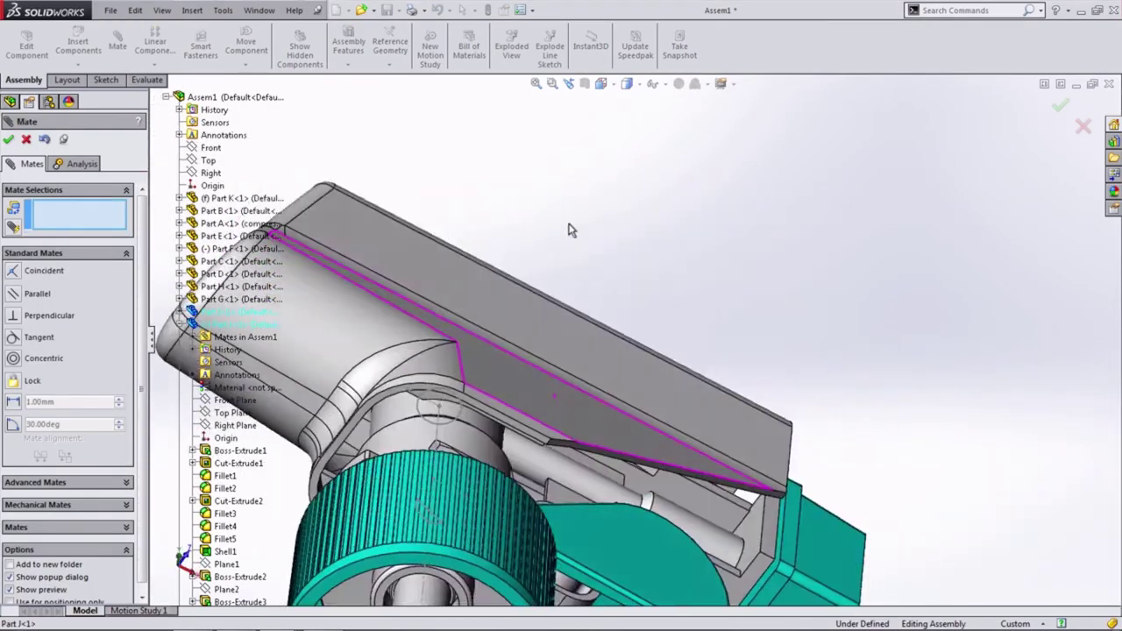
# Mate a second sprayer head face to the cover to fully define the assembly
pyautogui.moveTo(571, 230); pyautogui.dragTo(427, 442, button='middle')
pyautogui.scroll(-4, 567, 349)
pyautogui.click(567, 349)
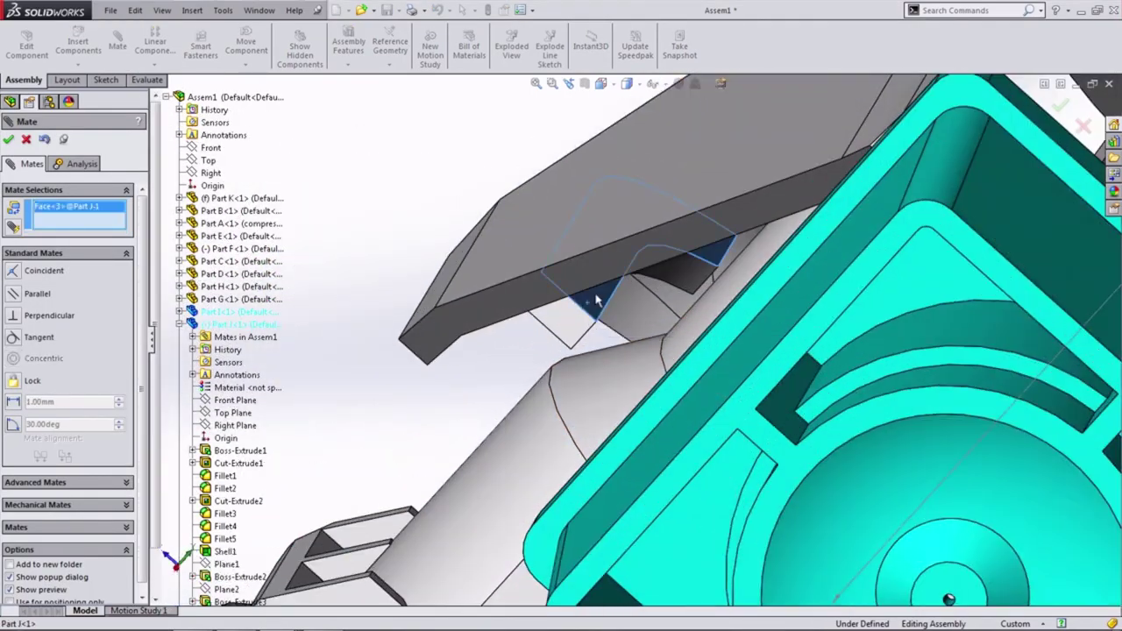
pyautogui.moveTo(567, 349); pyautogui.dragTo(526, 368, button='middle')
pyautogui.click(540, 363)
pyautogui.press('Return')
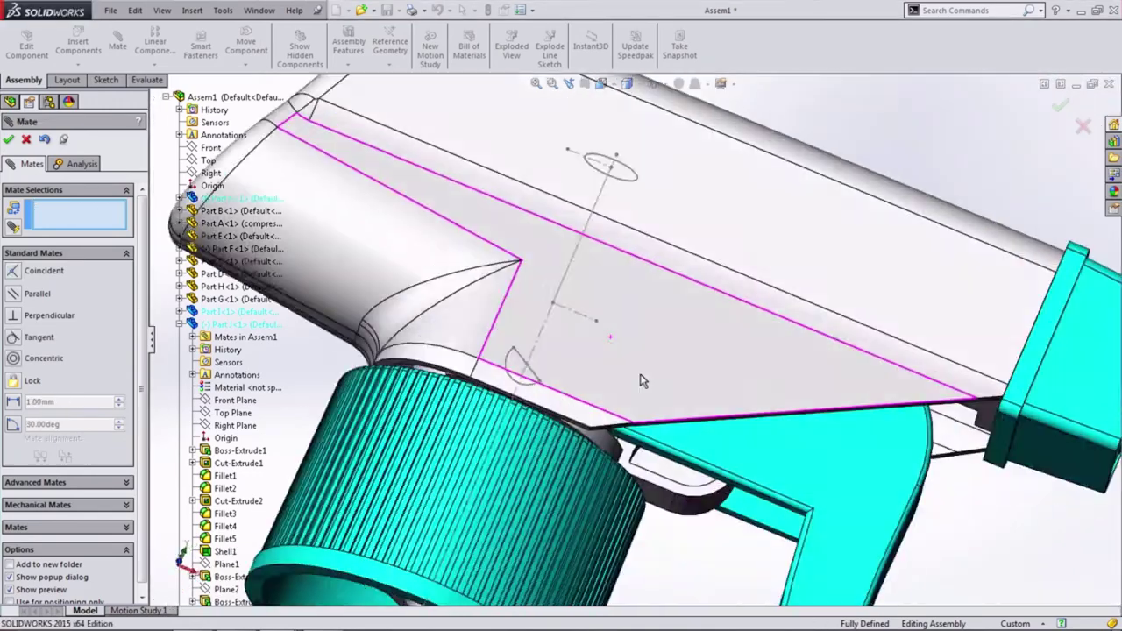
pyautogui.press('Return')
pyautogui.rightClick(514, 278)
pyautogui.click(613, 201)
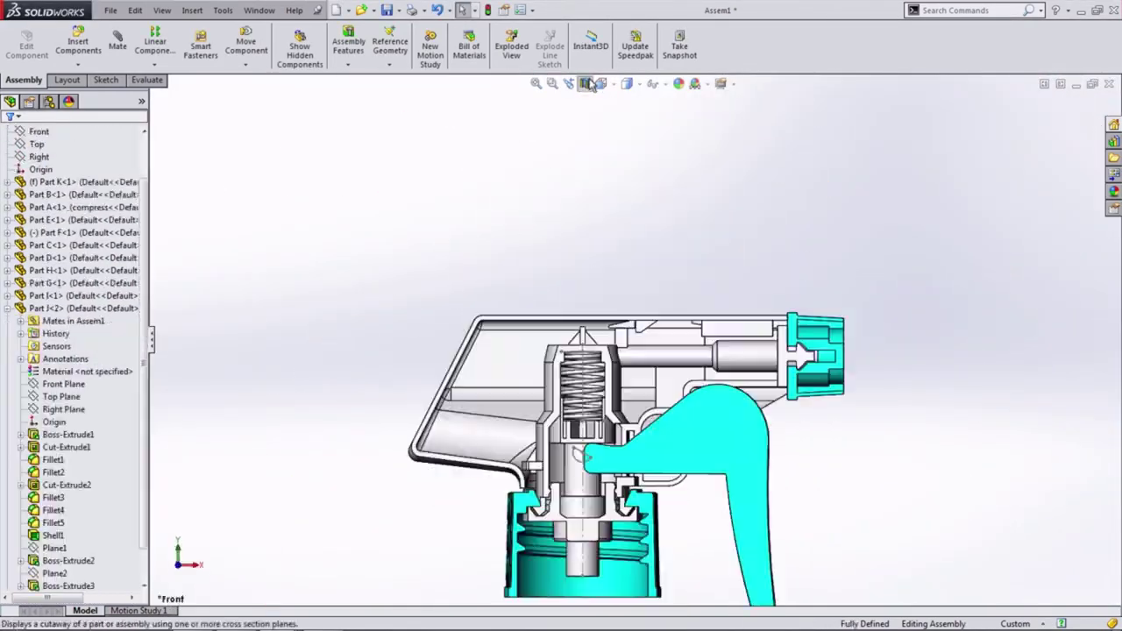
pyautogui.click(671, 120)
pyautogui.click(692, 303)
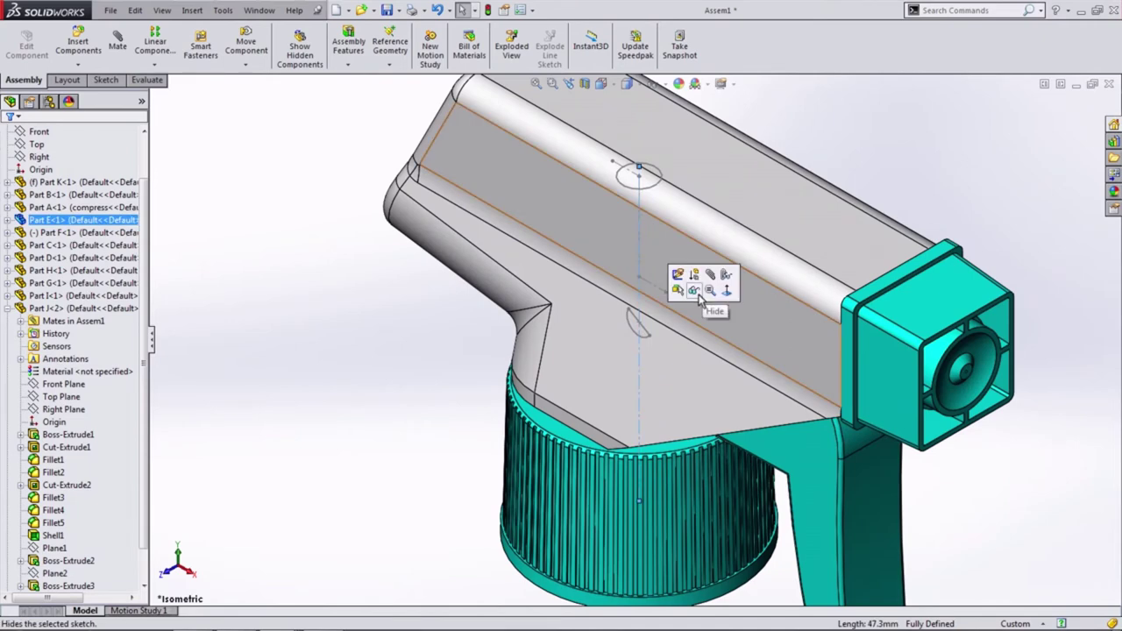
pyautogui.hotkey('ctrl', '1')
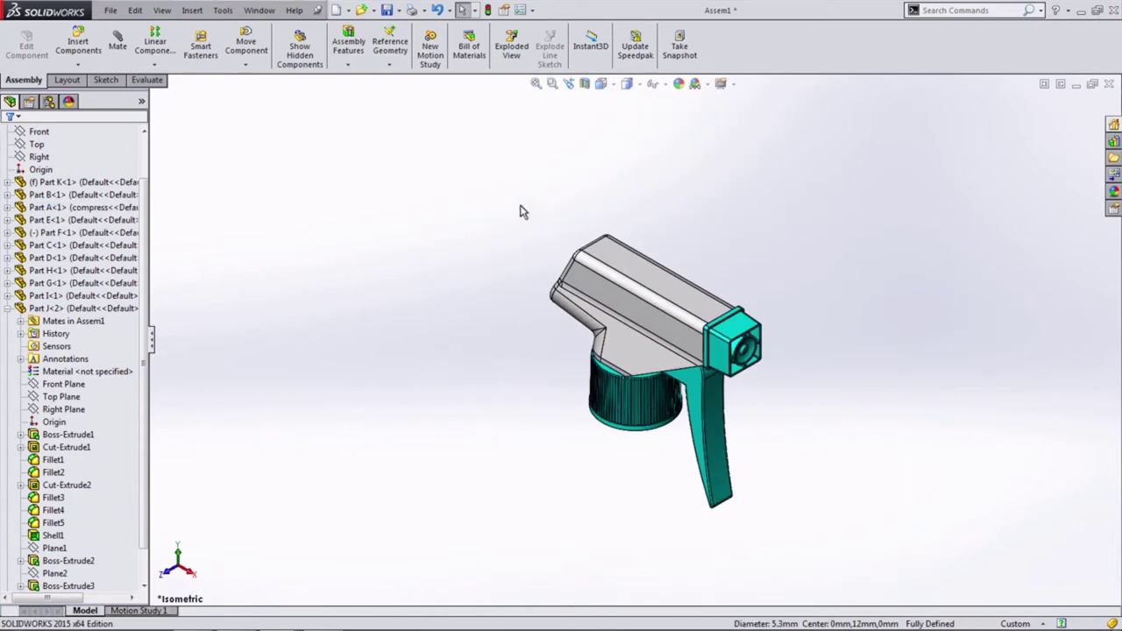
pyautogui.hotkey('ctrl', '4')
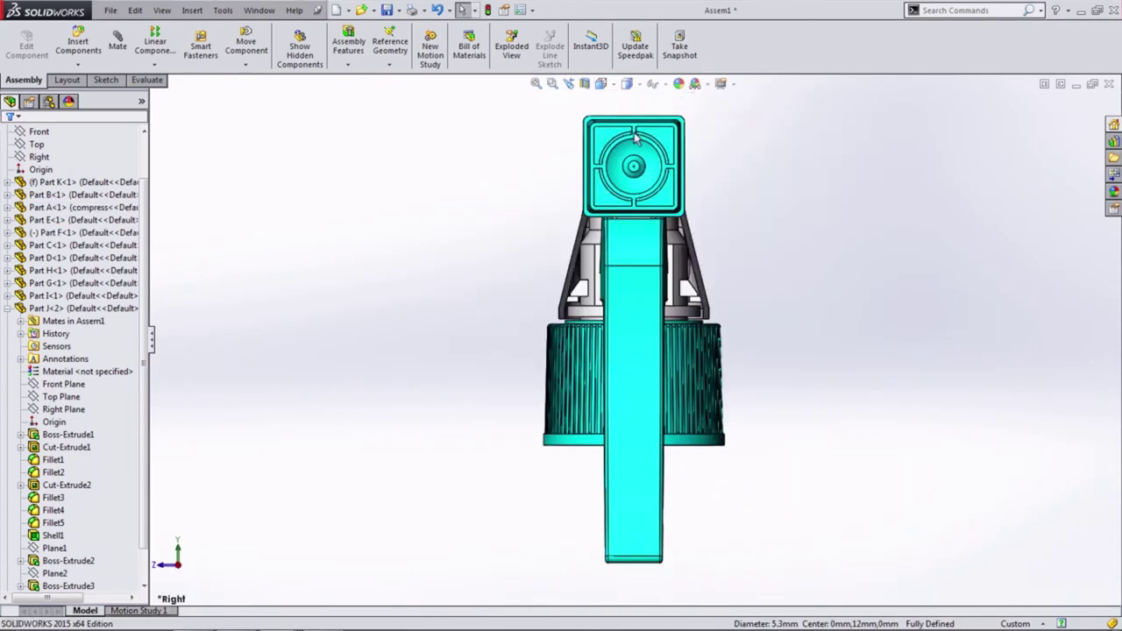
pyautogui.click(619, 120)
pyautogui.click(601, 136)
pyautogui.click(618, 153)
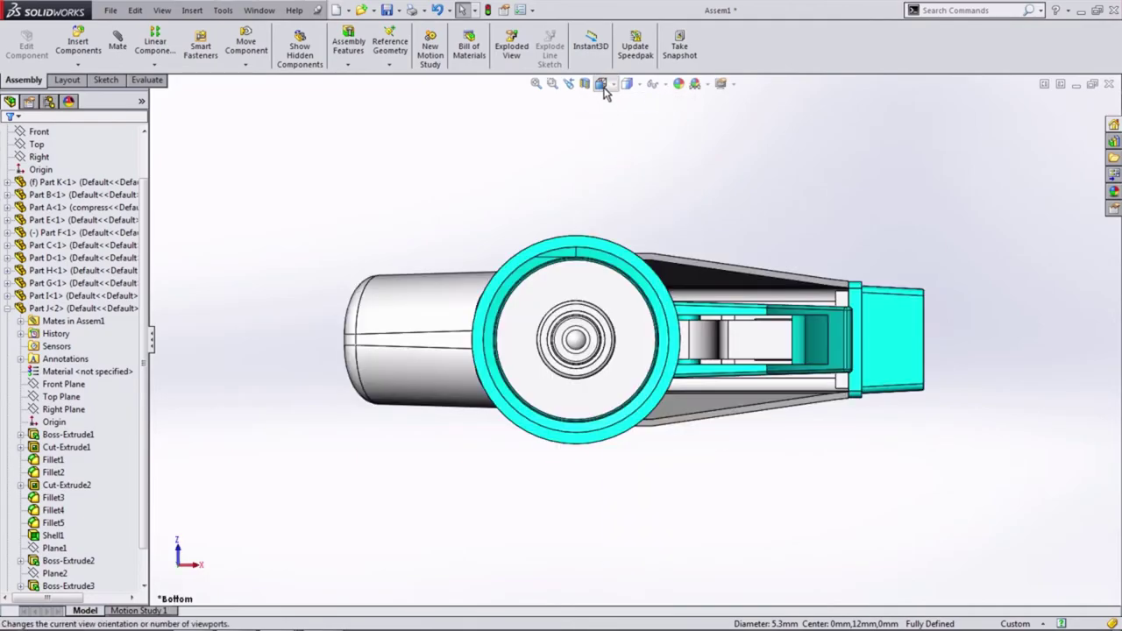
pyautogui.click(619, 135)
pyautogui.hotkey('ctrl', '7')
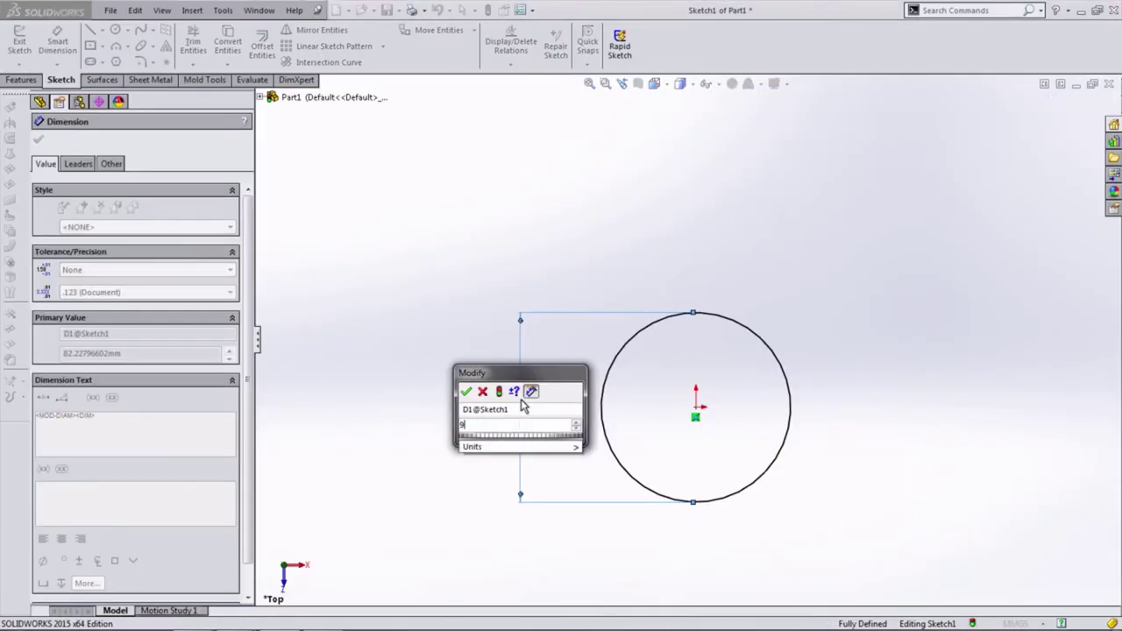
# Create a counterclockwise constant-pitch helix on the 9.5 mm circle: 4 mm pitch, 4.5 turns
pyautogui.click(466, 392)
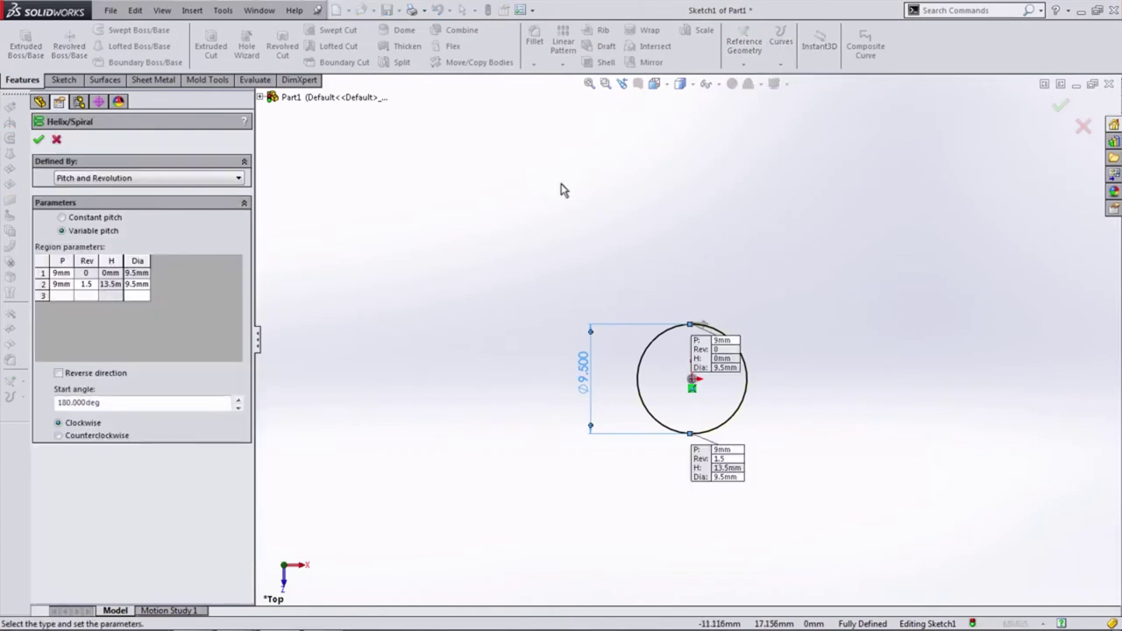
pyautogui.click(63, 218)
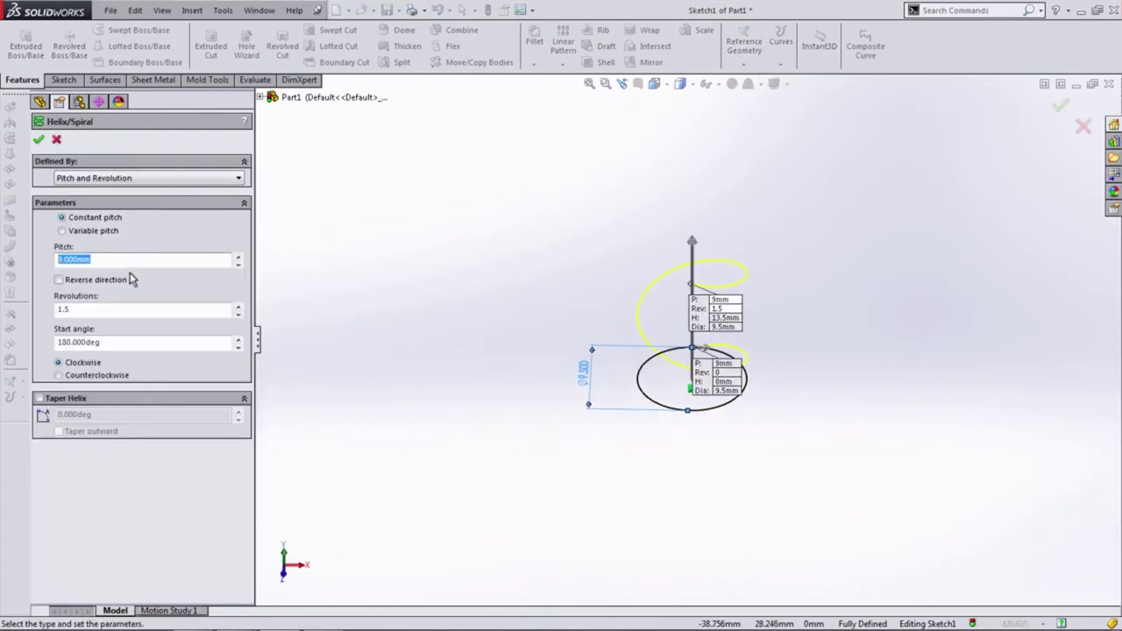
pyautogui.write('4.000')
pyautogui.click(660, 122)
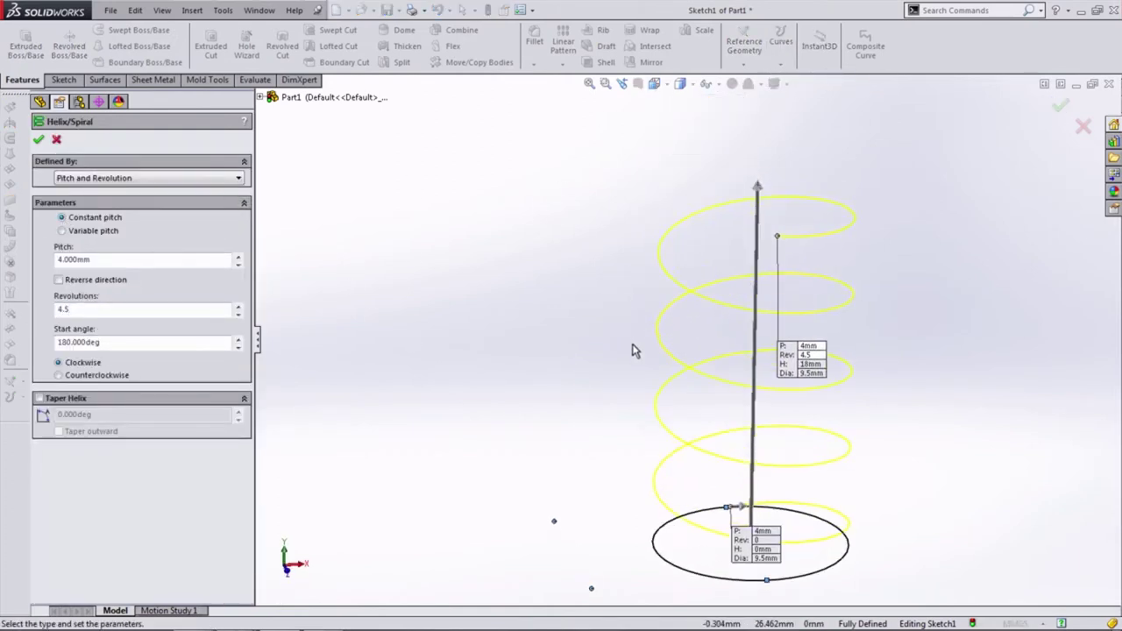
pyautogui.click(78, 313)
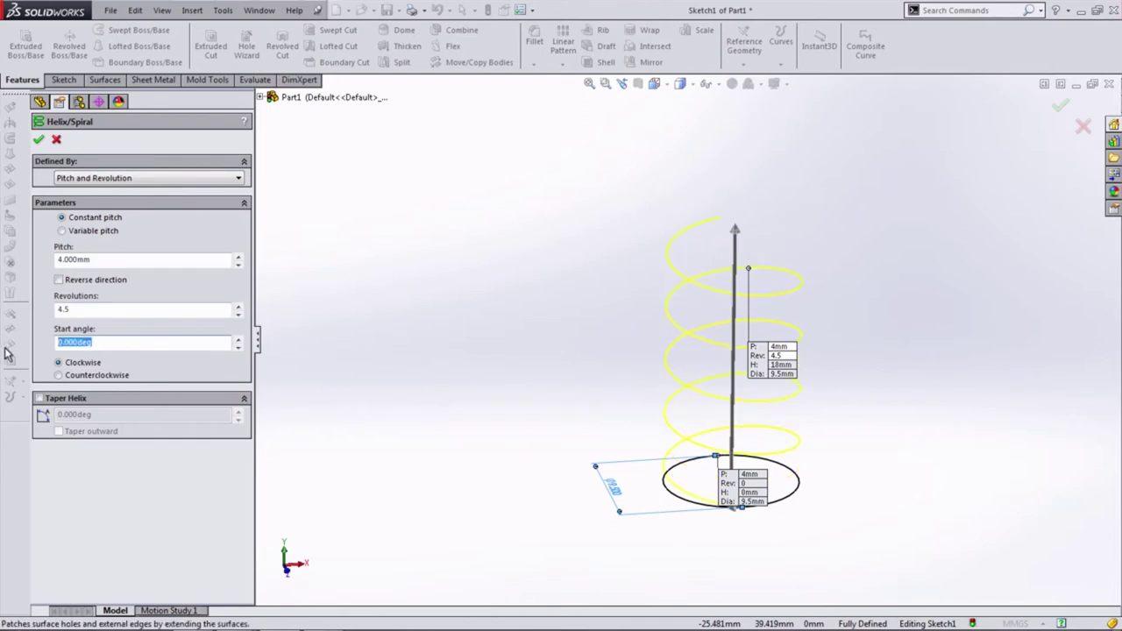
pyautogui.write('90.000')
pyautogui.click(59, 375)
pyautogui.moveTo(453, 395); pyautogui.dragTo(505, 486, button='middle')
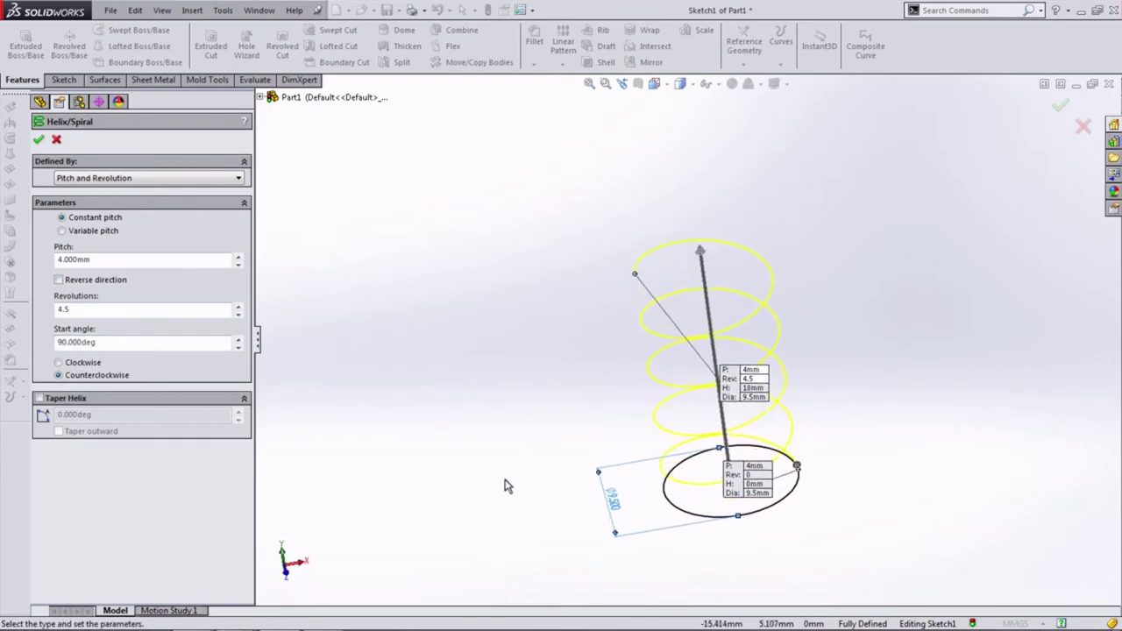
pyautogui.click(39, 140)
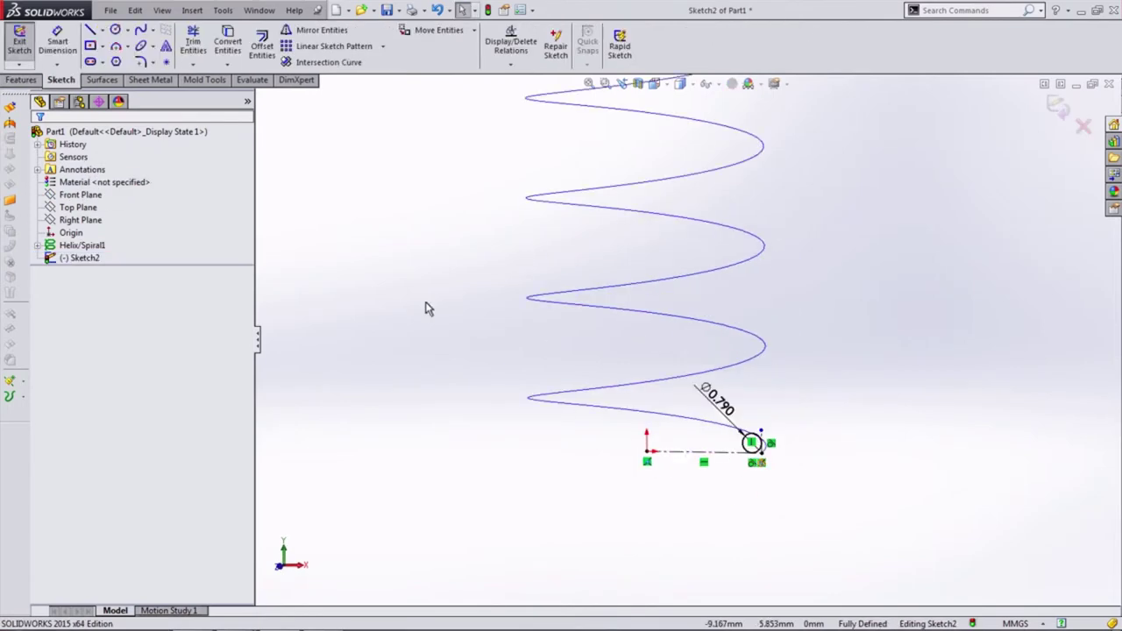
# Sweep the wire profile along the helix to form the solid spring Sweep1
pyautogui.moveTo(929, 212)
pyautogui.mouseDown(button='middle')
pyautogui.moveTo(721, 310)
pyautogui.moveTo(815, 402)
pyautogui.mouseUp(button='middle')
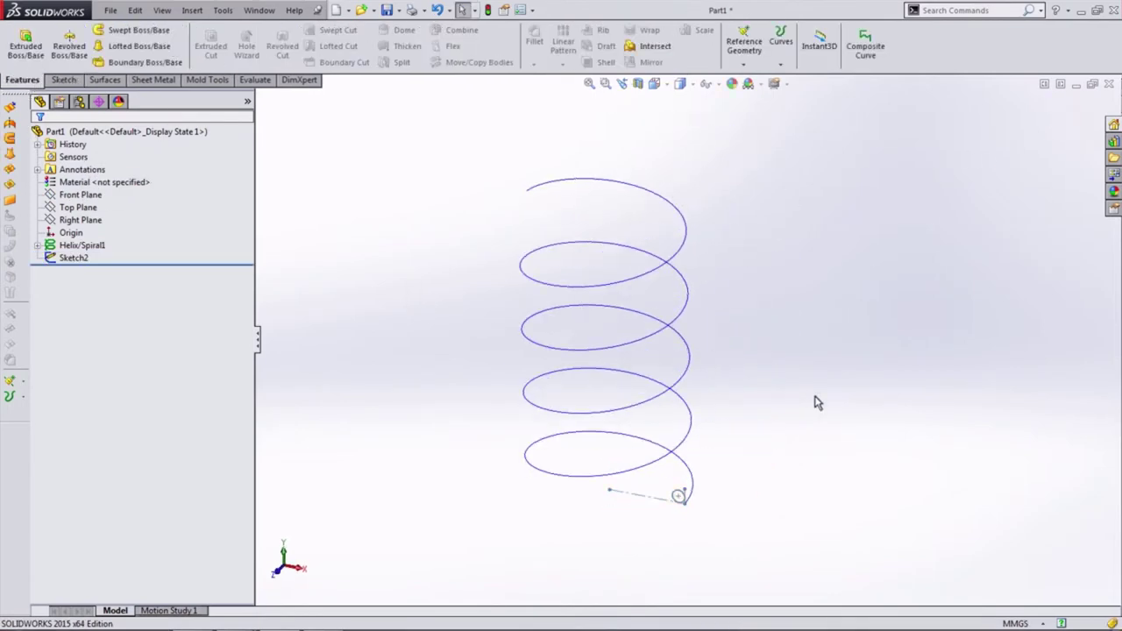
pyautogui.click(113, 33)
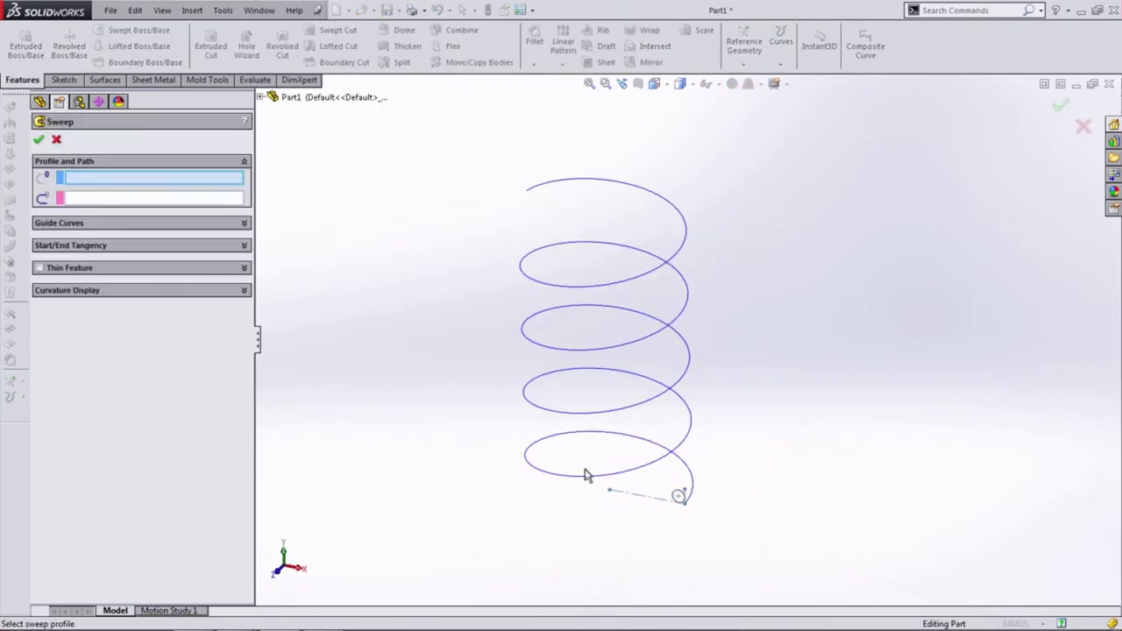
pyautogui.click(653, 466)
pyautogui.click(38, 140)
pyautogui.moveTo(483, 396)
pyautogui.mouseDown(button='middle')
pyautogui.moveTo(521, 401)
pyautogui.moveTo(508, 381)
pyautogui.mouseUp(button='middle')
# Start a new sketch and copy the spring's original 9.5 mm helix base circle into it
pyautogui.click(99, 192)
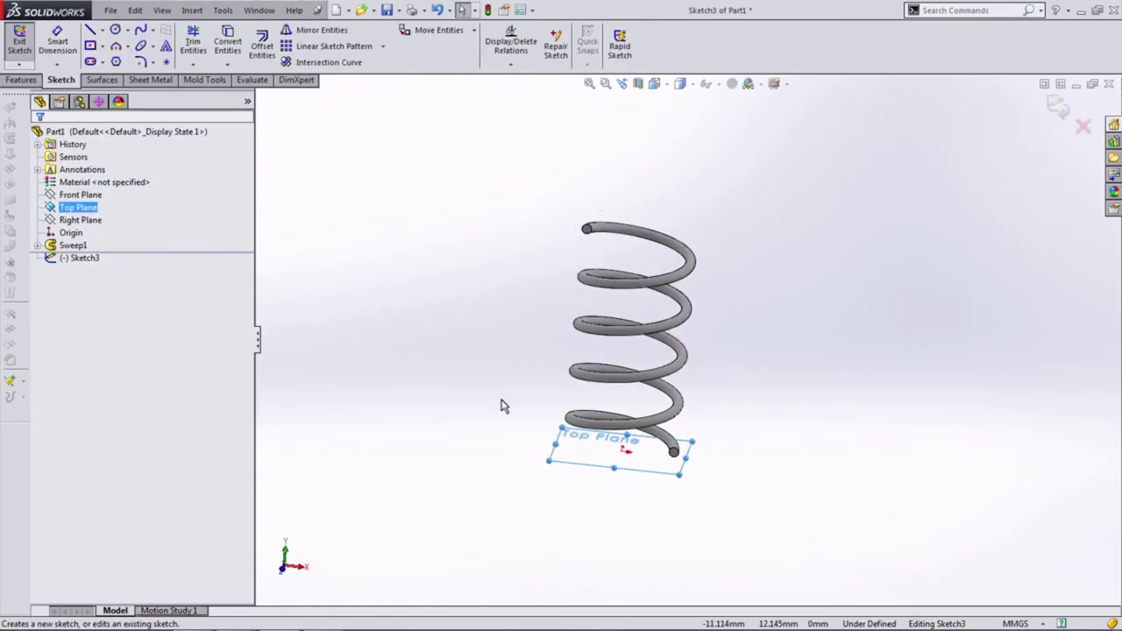
pyautogui.click(50, 247)
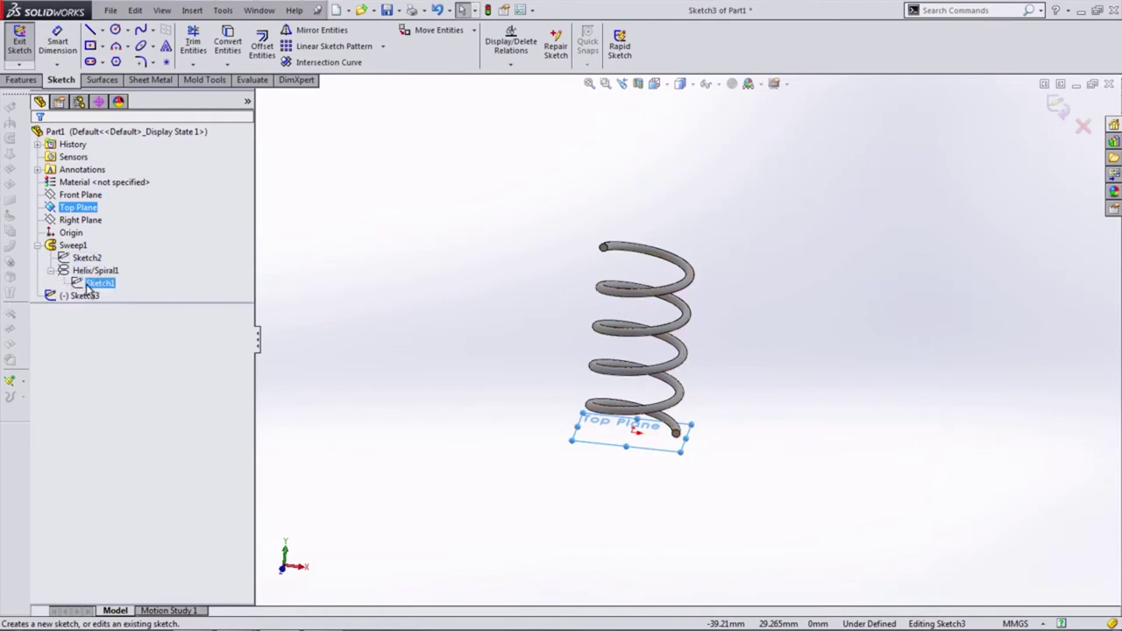
pyautogui.moveTo(525, 491); pyautogui.dragTo(558, 517, button='middle')
pyautogui.click(88, 284)
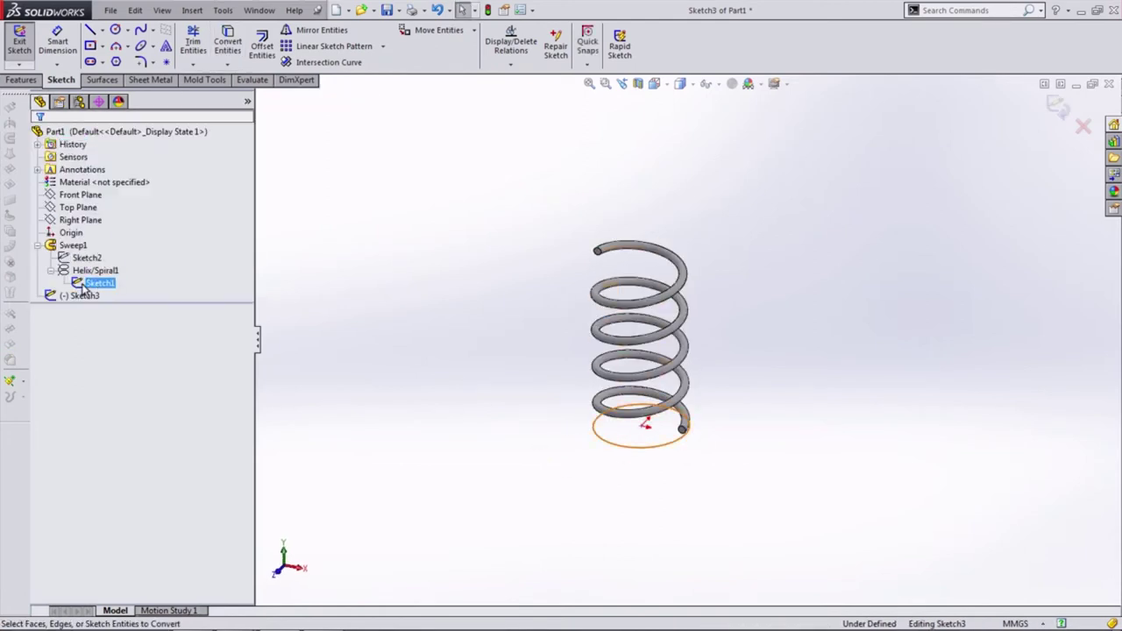
pyautogui.click(223, 58)
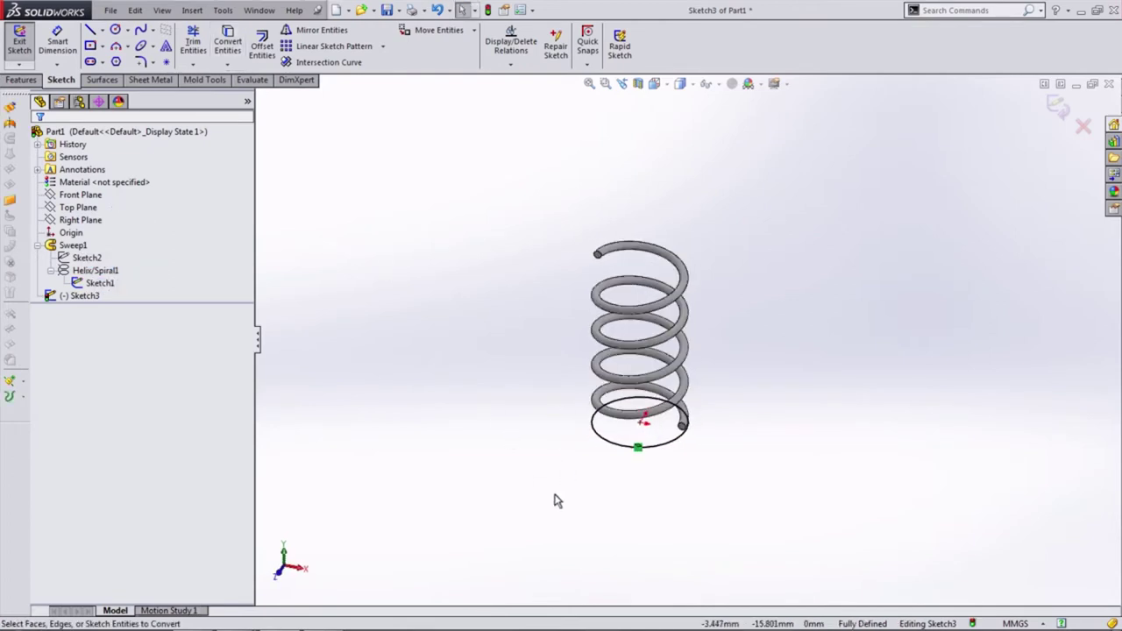
pyautogui.click(19, 80)
# Create a downward variable-pitch helix on the copied circle, tightening to 0.8 mm pitch
pyautogui.click(780, 40)
pyautogui.click(799, 99)
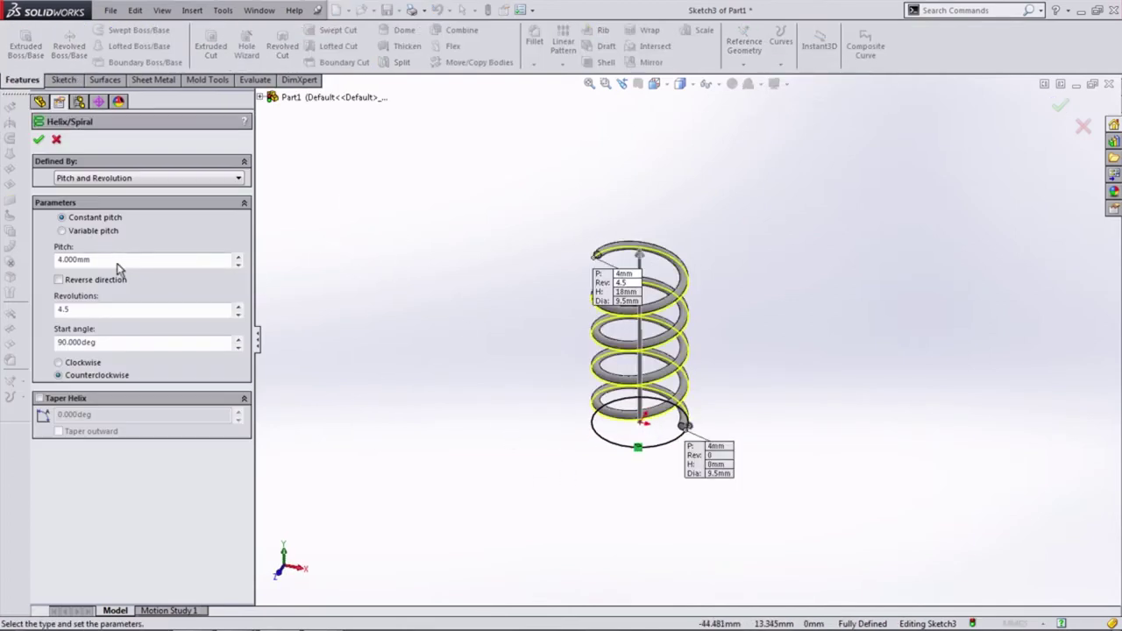
pyautogui.click(98, 235)
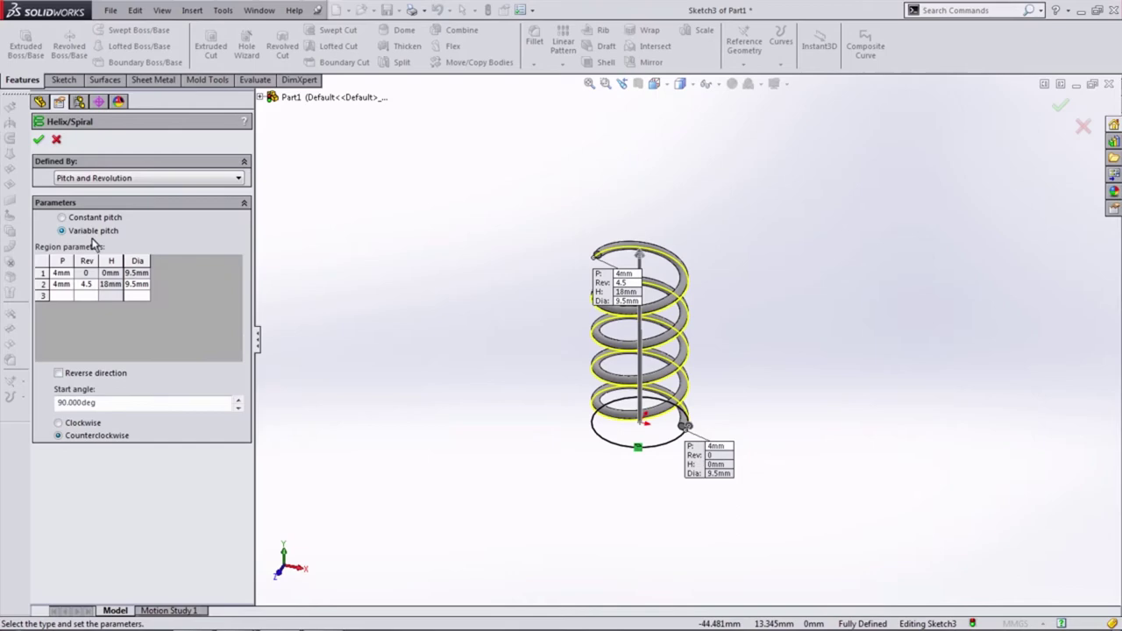
pyautogui.click(58, 373)
pyautogui.scroll(-5, 673, 430)
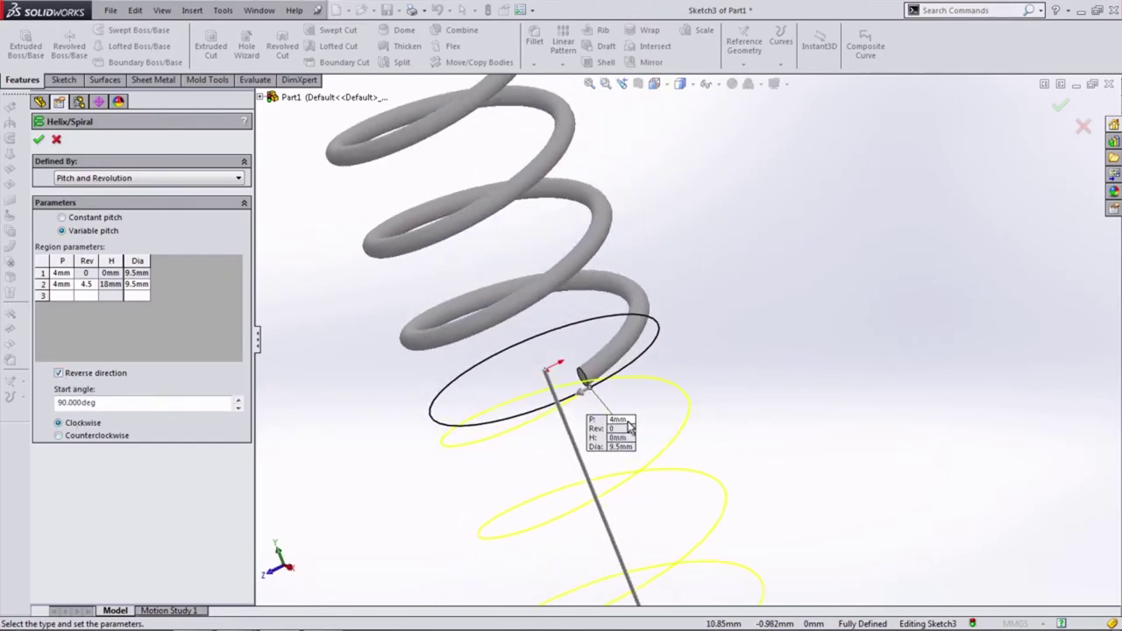
pyautogui.press('f')
pyautogui.write('0.8')
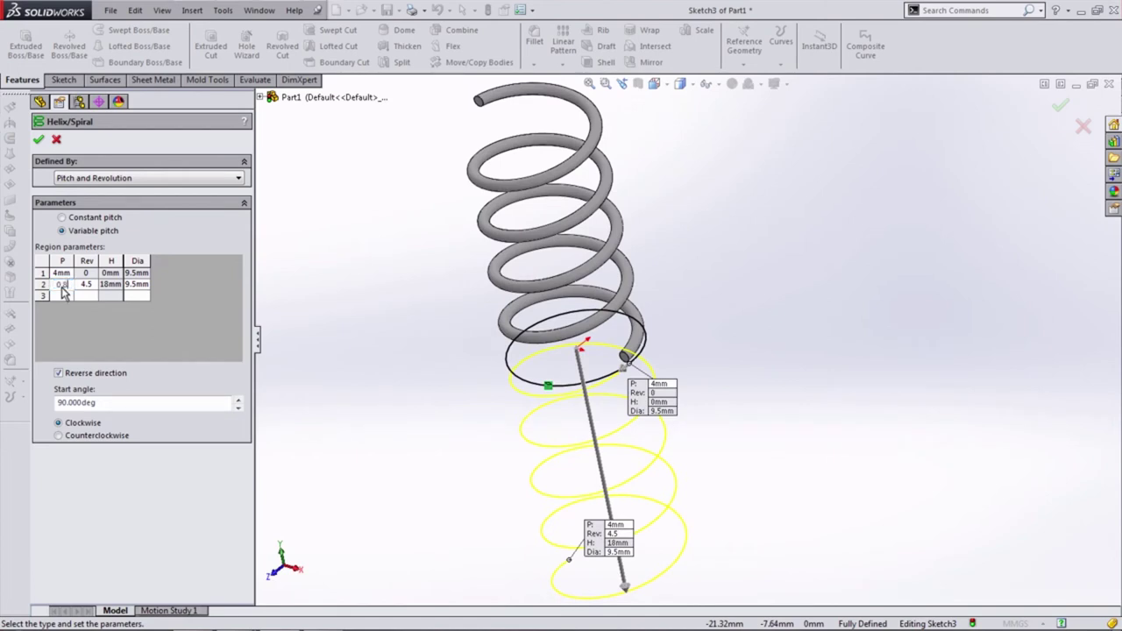
pyautogui.press('Tab')
pyautogui.write('1')
pyautogui.click(62, 297)
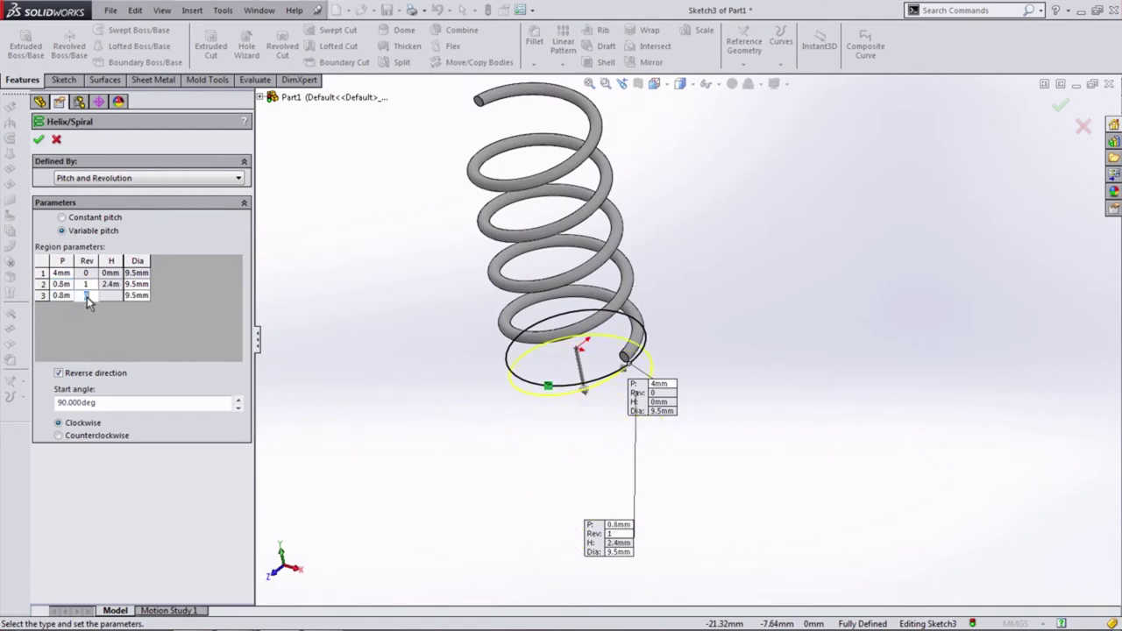
pyautogui.write('1.5')
pyautogui.click(62, 307)
pyautogui.write('2')
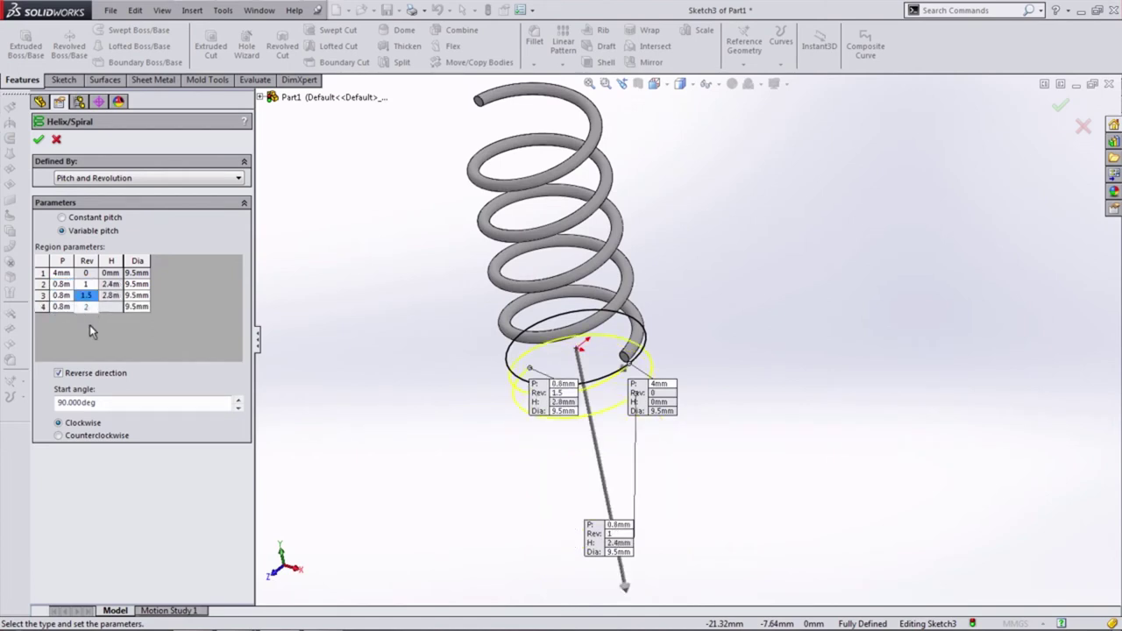
pyautogui.moveTo(473, 442)
pyautogui.mouseDown(button='middle')
pyautogui.moveTo(400, 421)
pyautogui.moveTo(446, 429)
pyautogui.mouseUp(button='middle')
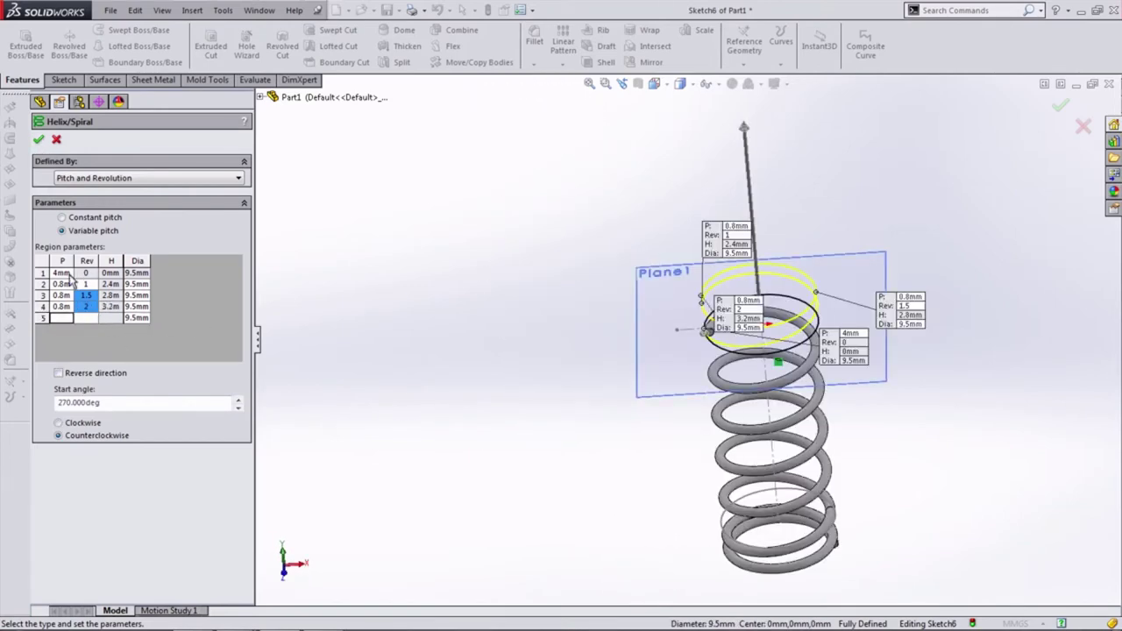
pyautogui.click(39, 139)
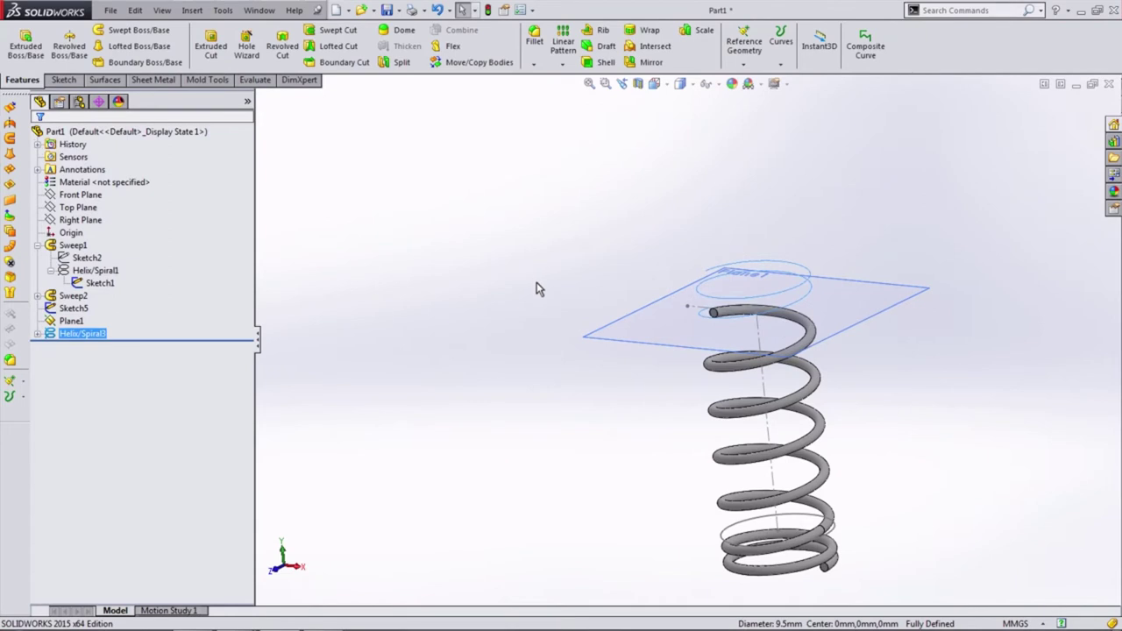
# Hide Plane1 and the helix's base sketch circles
pyautogui.click(669, 326)
pyautogui.click(710, 272)
pyautogui.click(815, 300)
pyautogui.scroll(-2, 684, 490)
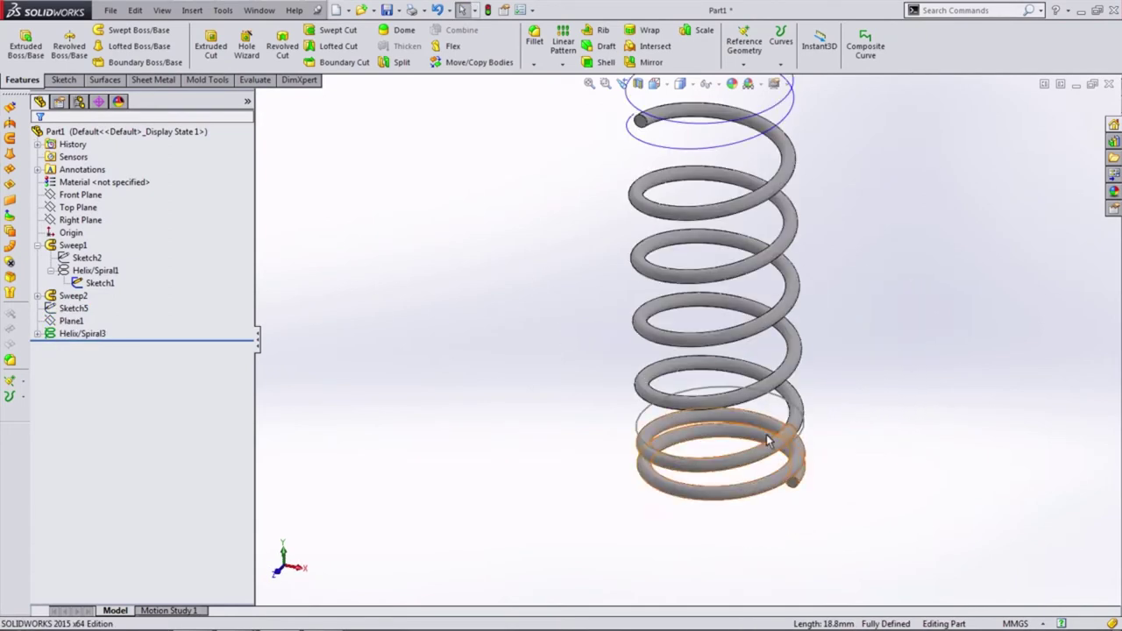
pyautogui.scroll(-2, 504, 130)
# Sketch a profile on the Front Plane from the spring's end circle
pyautogui.click(79, 194)
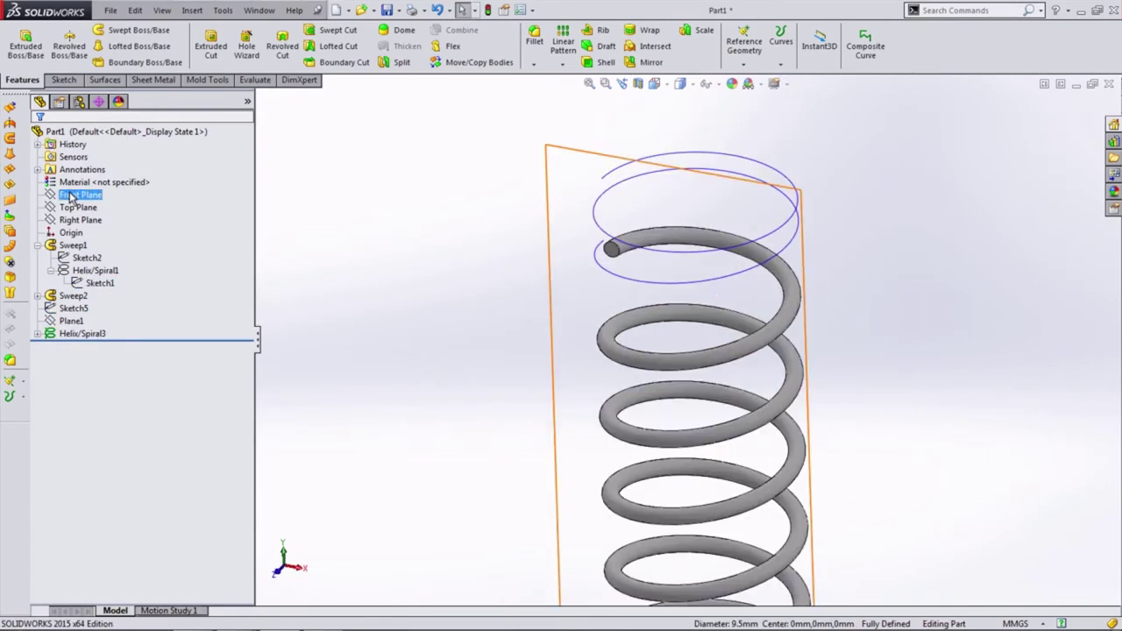
pyautogui.click(110, 175)
pyautogui.scroll(-3, 614, 271)
pyautogui.click(613, 270)
pyautogui.scroll(2, 657, 316)
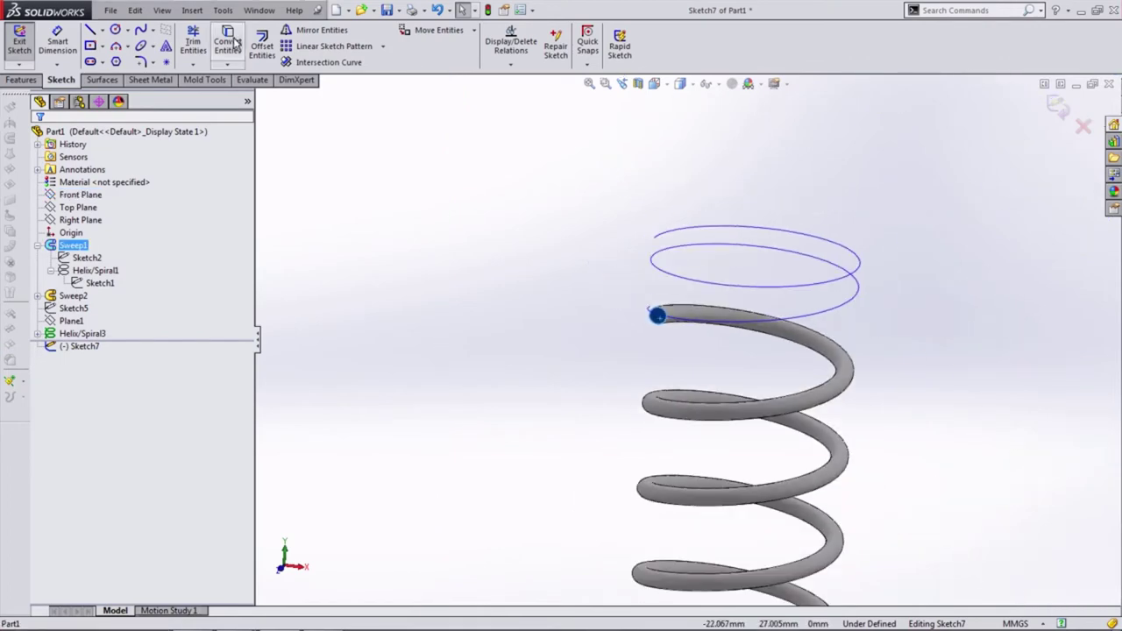
pyautogui.click(1057, 108)
# Sweep the circle profile along Helix/Spiral3 to create Sweep3
pyautogui.click(138, 29)
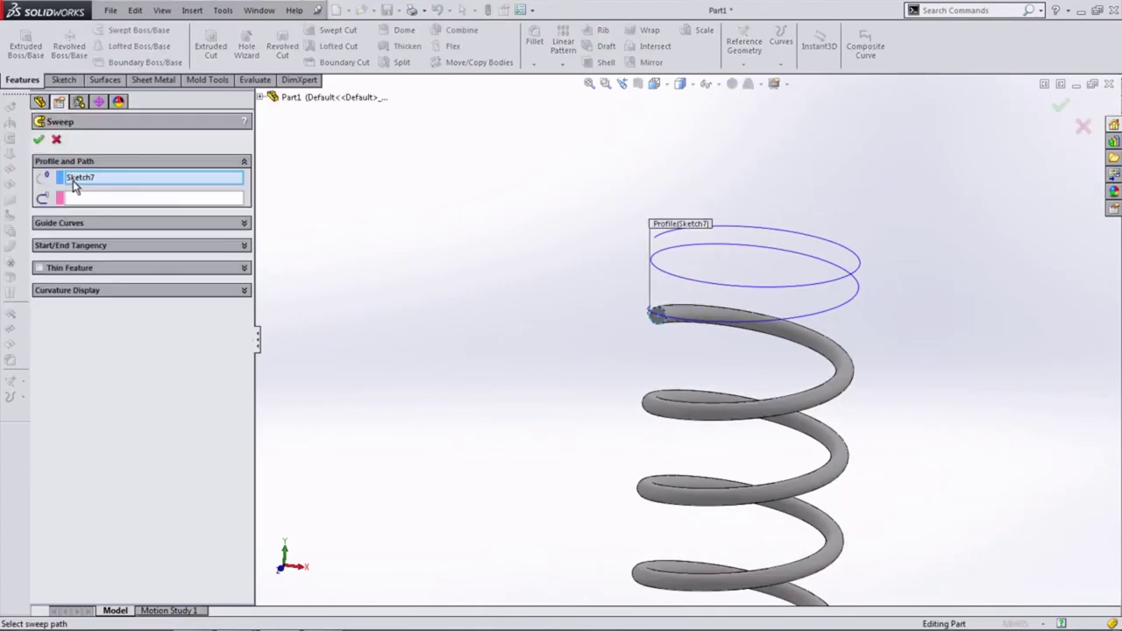
pyautogui.click(709, 325)
pyautogui.press('Return')
pyautogui.scroll(3, 476, 293)
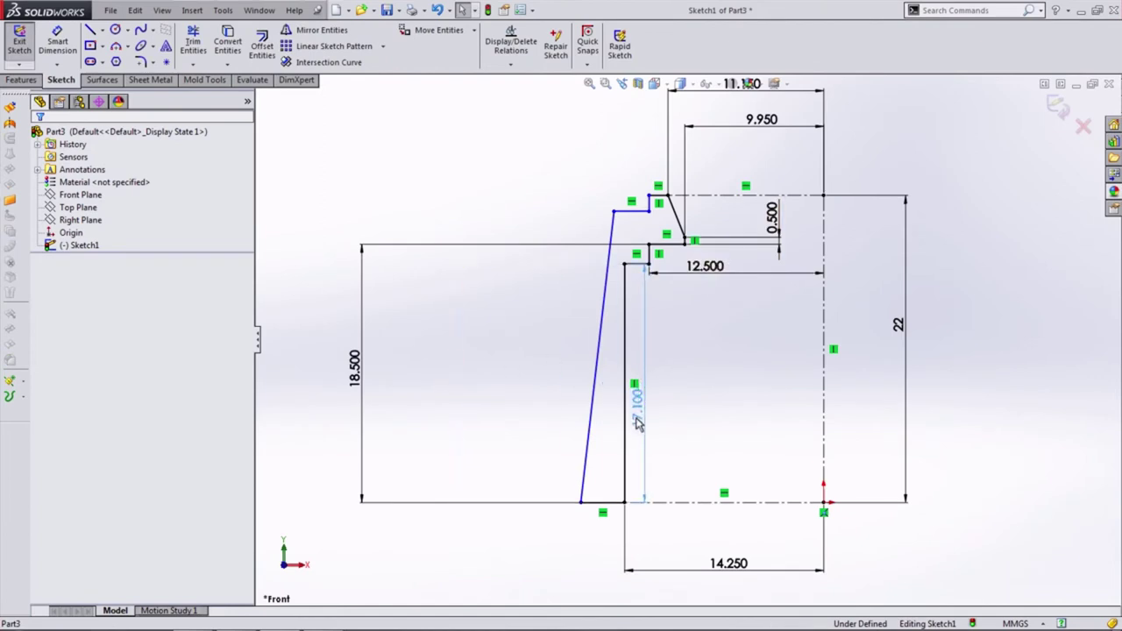
# Place the 17.100 dimension, then dimension the top line 1 mm and the slanted line's height 21.400
pyautogui.click(637, 423)
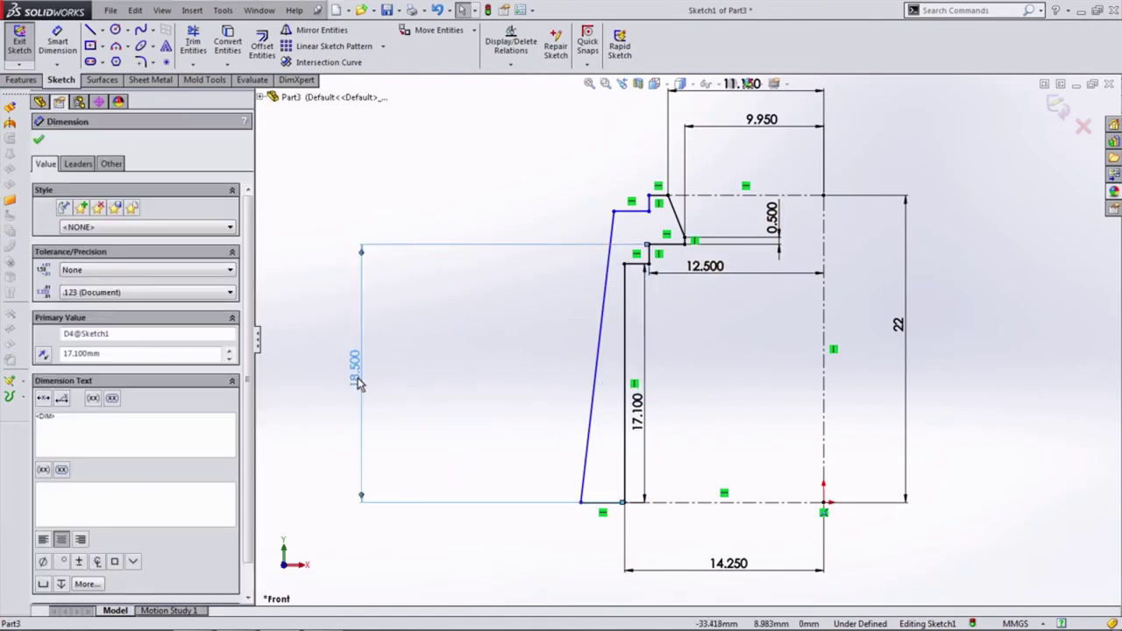
pyautogui.click(660, 194)
pyautogui.click(662, 143)
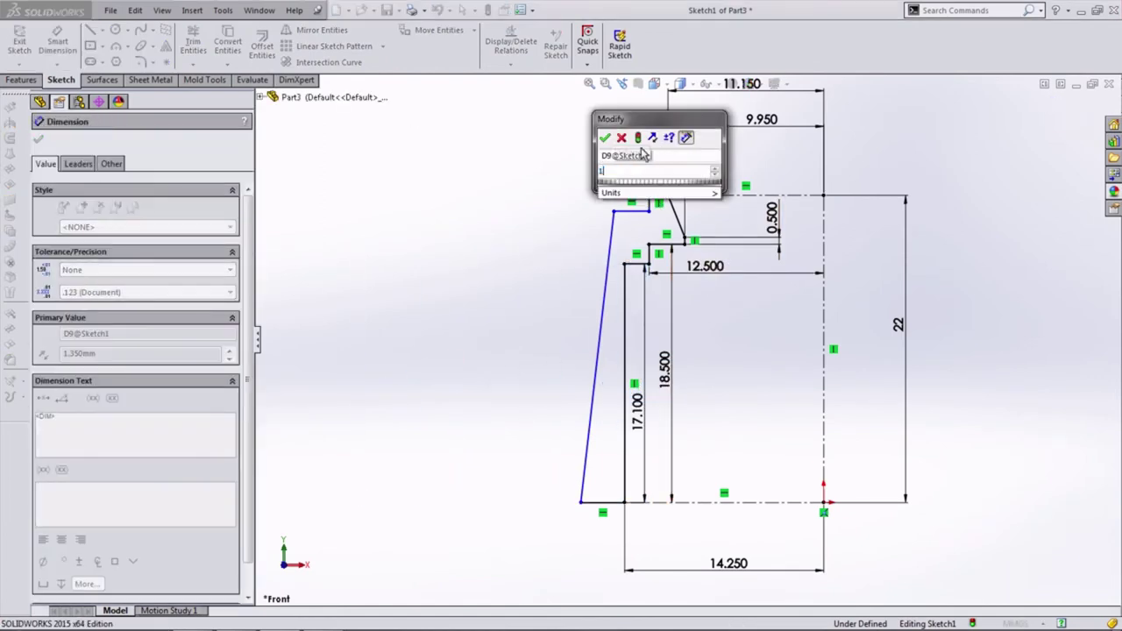
pyautogui.click(602, 145)
pyautogui.click(598, 342)
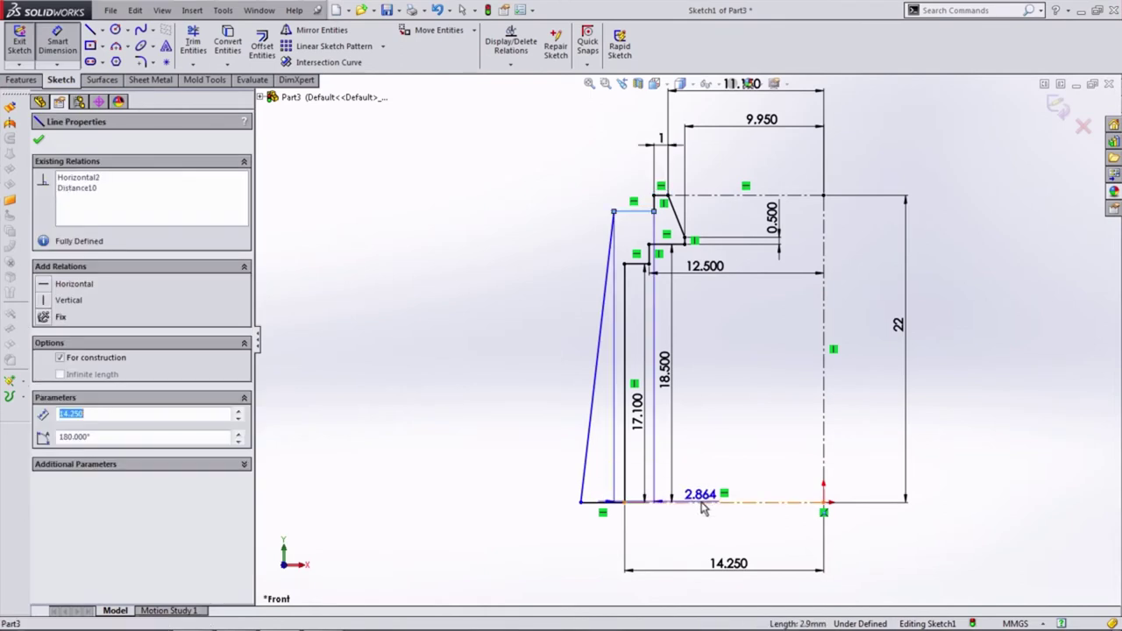
pyautogui.click(483, 366)
pyautogui.click(429, 352)
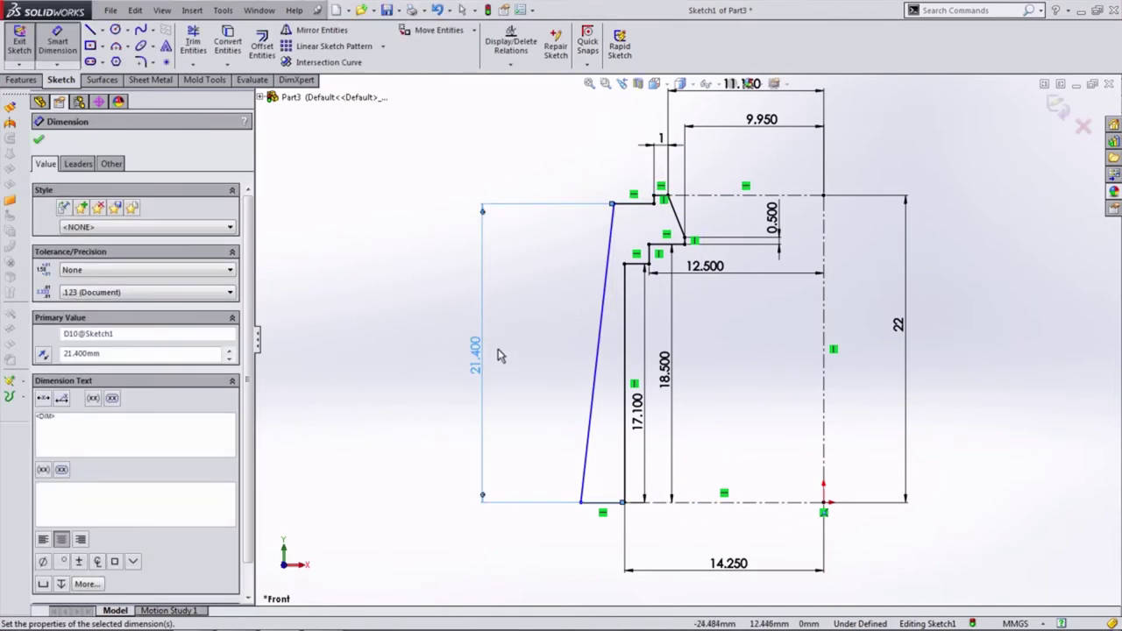
# Add the 15.750 bottom width and 15.250 top width dimensions from the centerline
pyautogui.click(580, 503)
pyautogui.click(823, 490)
pyautogui.click(710, 599)
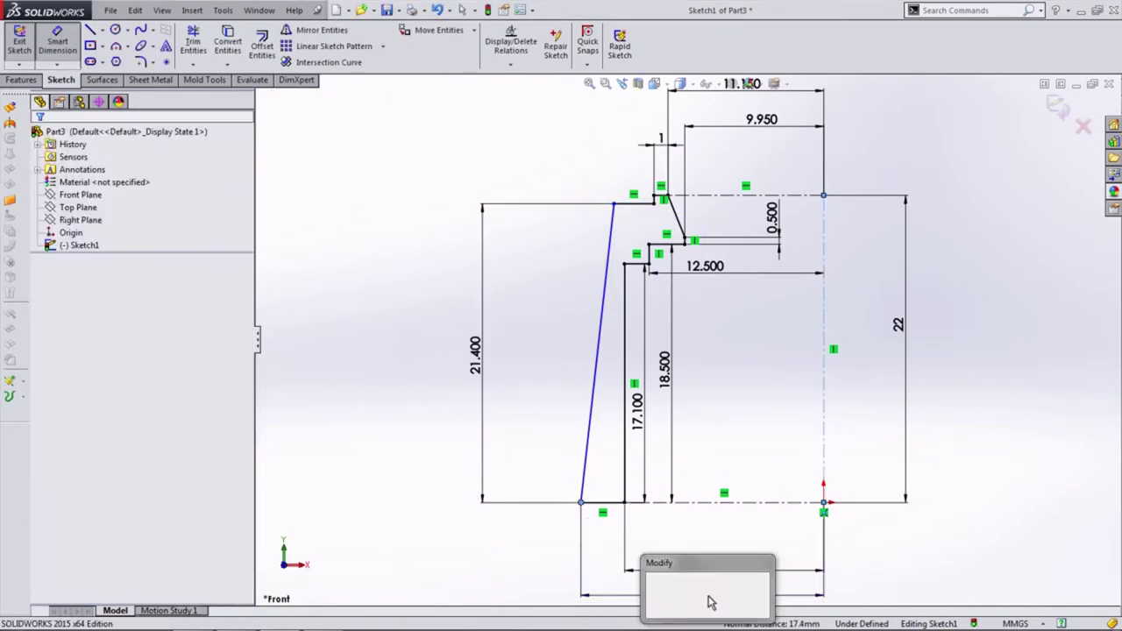
pyautogui.write('31.5/2')
pyautogui.click(657, 591)
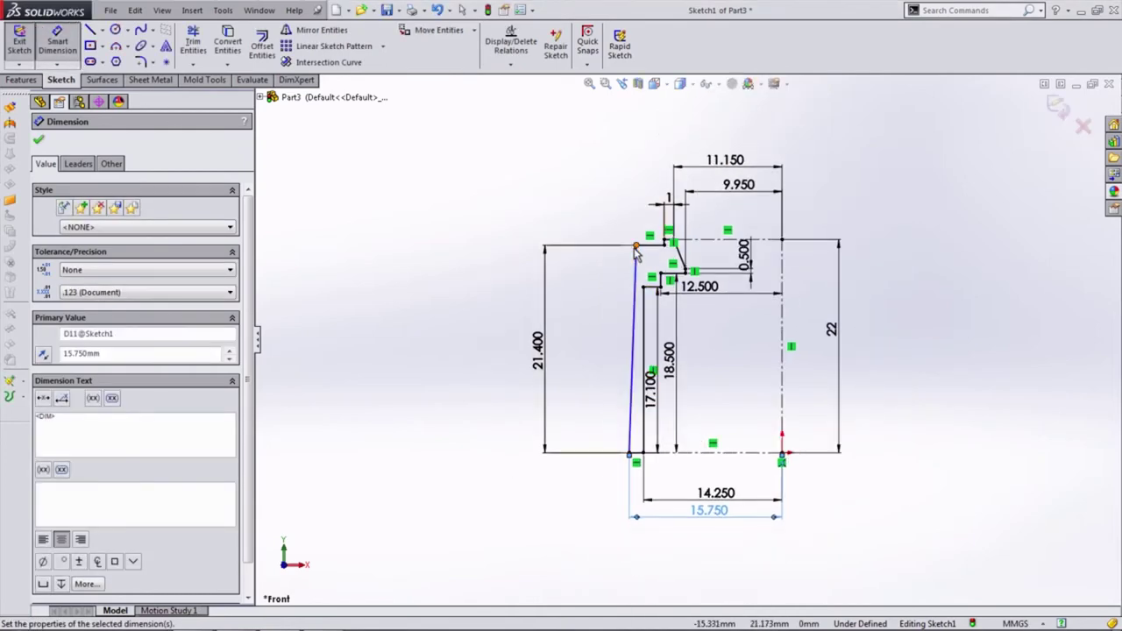
pyautogui.click(637, 245)
pyautogui.click(782, 237)
pyautogui.click(710, 129)
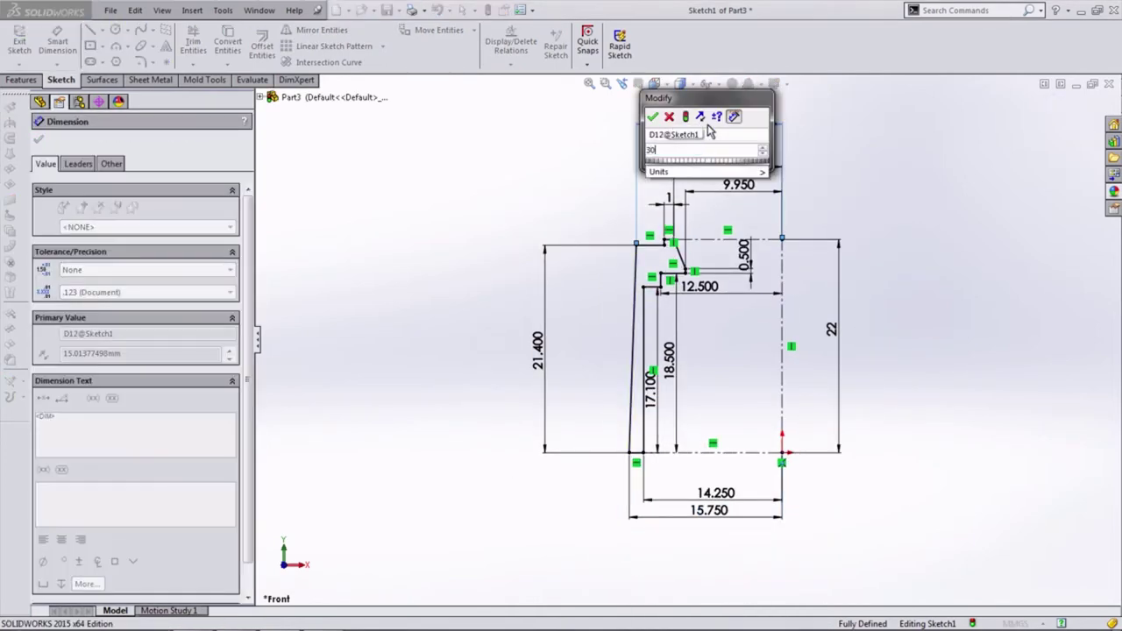
pyautogui.click(651, 116)
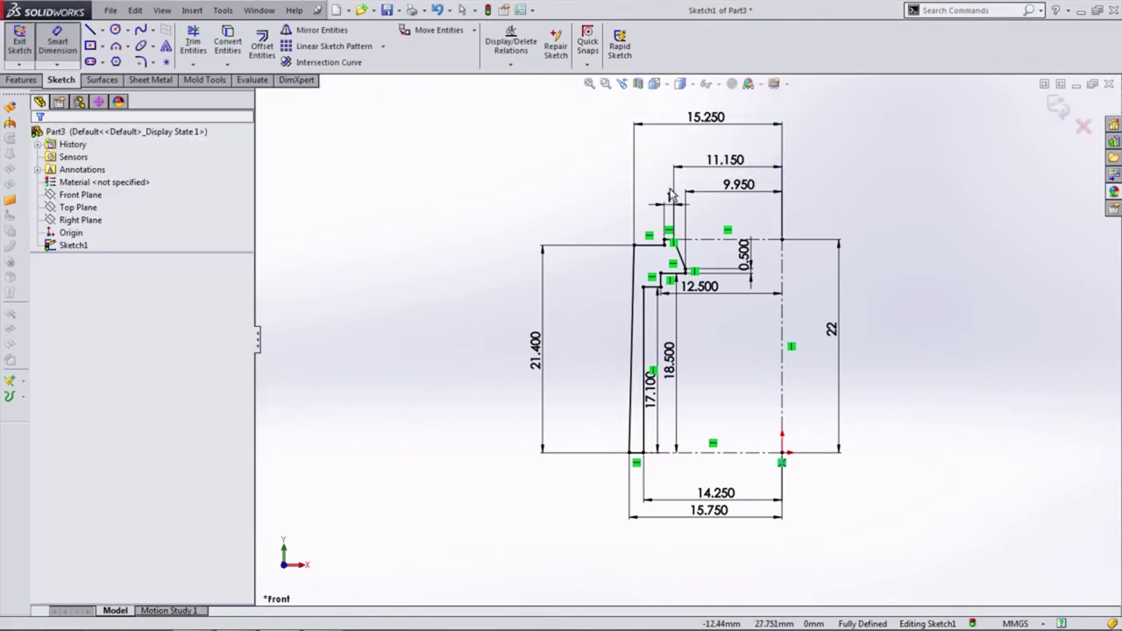
# Drag the dimensions clear of the geometry and fit the sketch in view
pyautogui.click(670, 376)
pyautogui.moveTo(507, 370); pyautogui.dragTo(567, 370)
pyautogui.moveTo(867, 338); pyautogui.dragTo(871, 368)
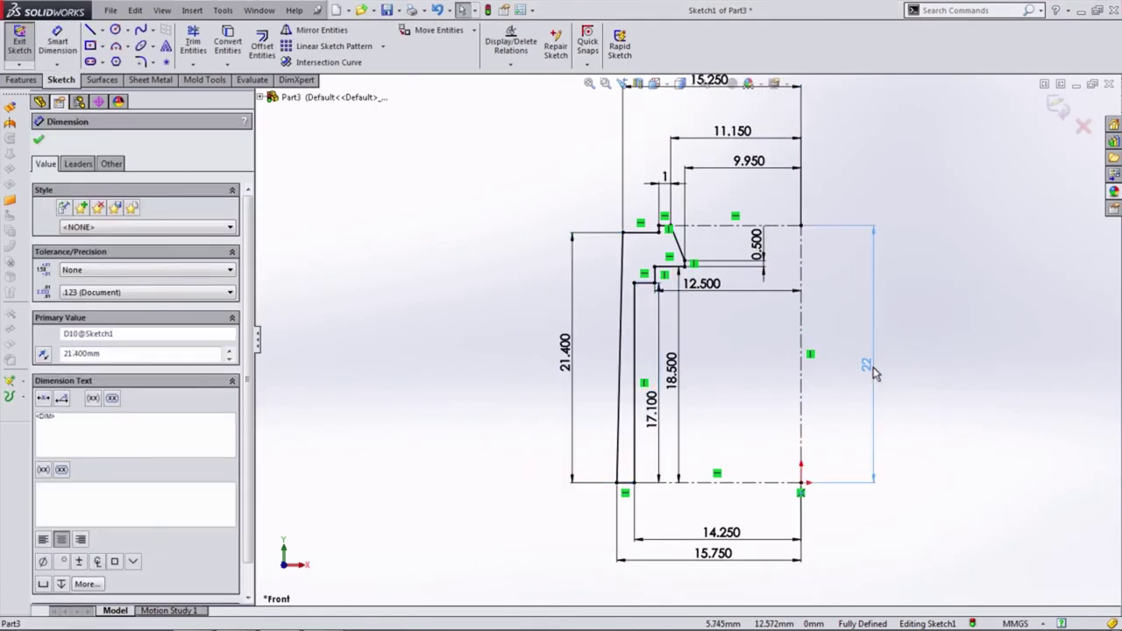
pyautogui.moveTo(721, 532); pyautogui.dragTo(725, 516)
pyautogui.moveTo(724, 562); pyautogui.dragTo(724, 553)
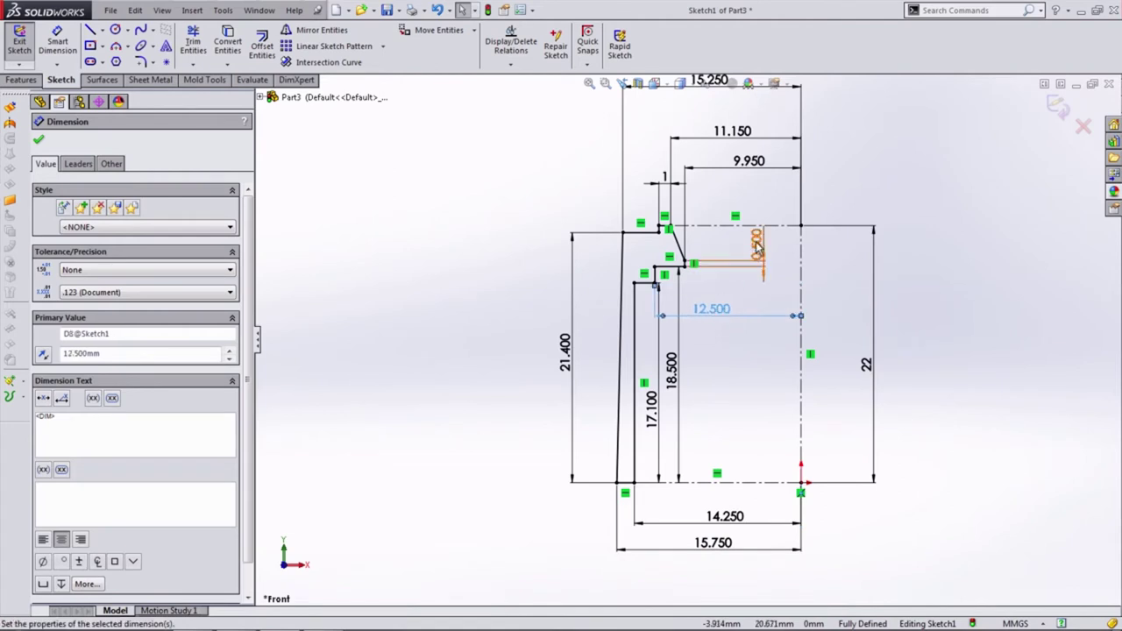
pyautogui.moveTo(764, 172); pyautogui.dragTo(764, 192)
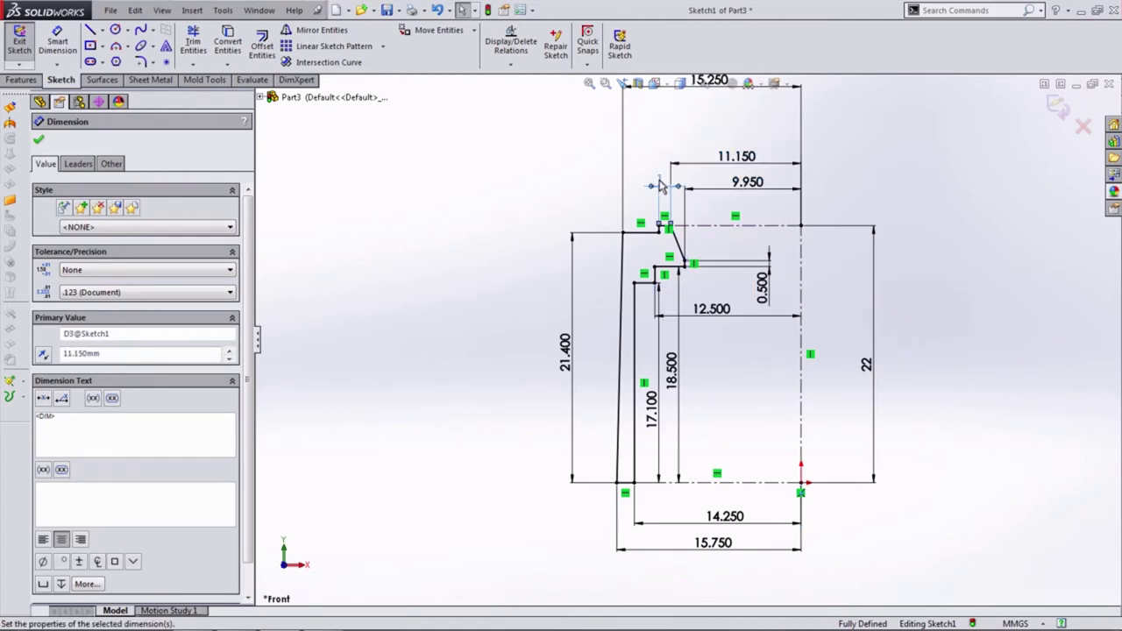
pyautogui.press('z')
pyautogui.scroll(-2, 670, 262)
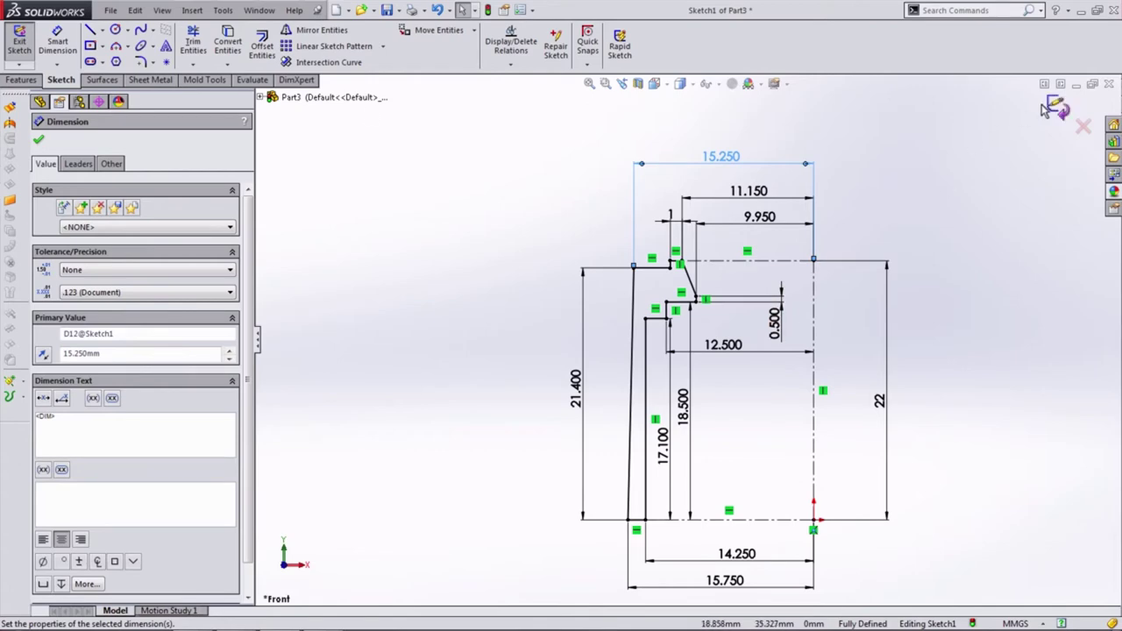
pyautogui.click(21, 79)
# Revolve the profile 360° about the centerline into a solid cap
pyautogui.click(70, 51)
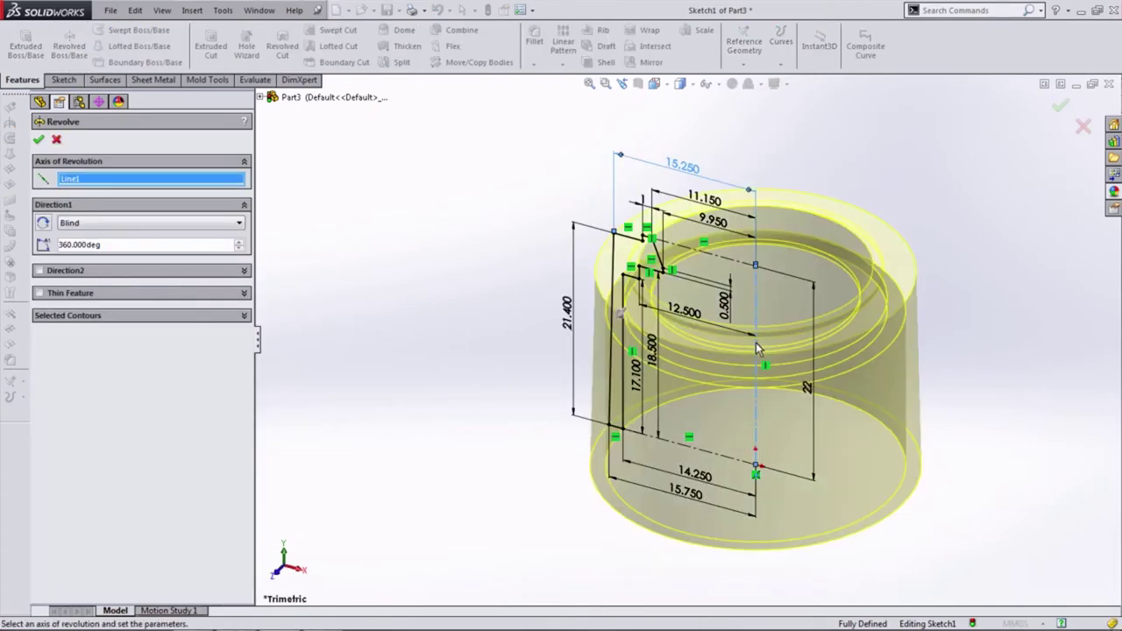
pyautogui.click(39, 140)
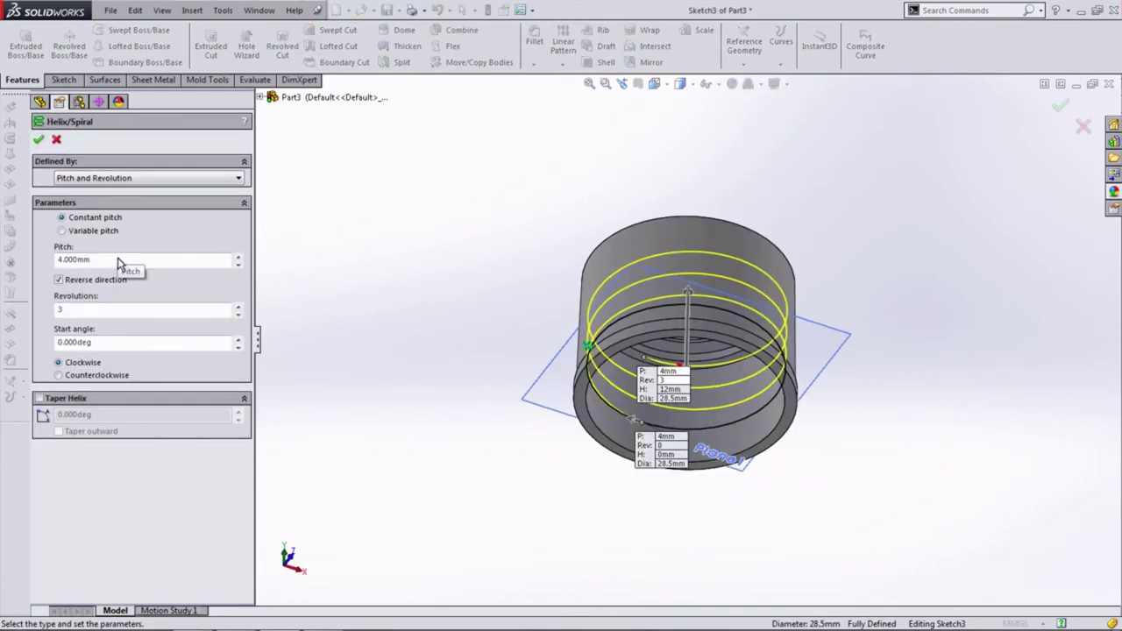
pyautogui.moveTo(298, 305); pyautogui.dragTo(370, 371, button='middle')
# Add a constant-pitch helix inside the cap: 4 mm pitch, 3 revolutions, 180° start angle
pyautogui.doubleClick(113, 260)
pyautogui.write('4')
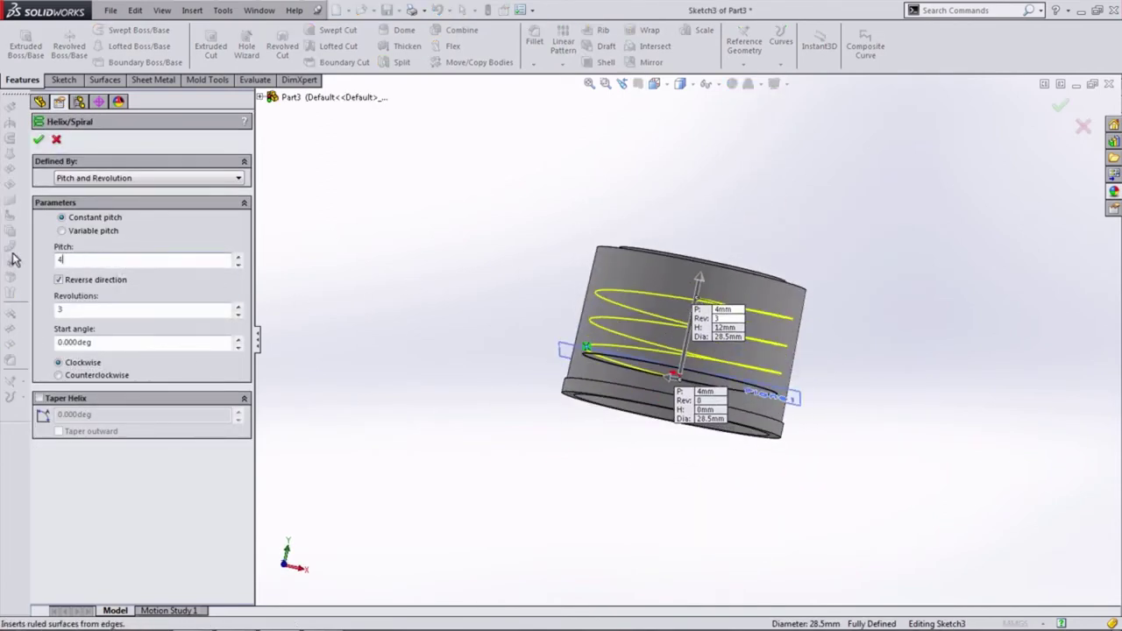
pyautogui.moveTo(322, 318)
pyautogui.mouseDown(button='middle')
pyautogui.moveTo(432, 257)
pyautogui.moveTo(445, 300)
pyautogui.moveTo(618, 333)
pyautogui.moveTo(841, 298)
pyautogui.moveTo(815, 297)
pyautogui.mouseUp(button='middle')
pyautogui.click(653, 84)
pyautogui.click(679, 147)
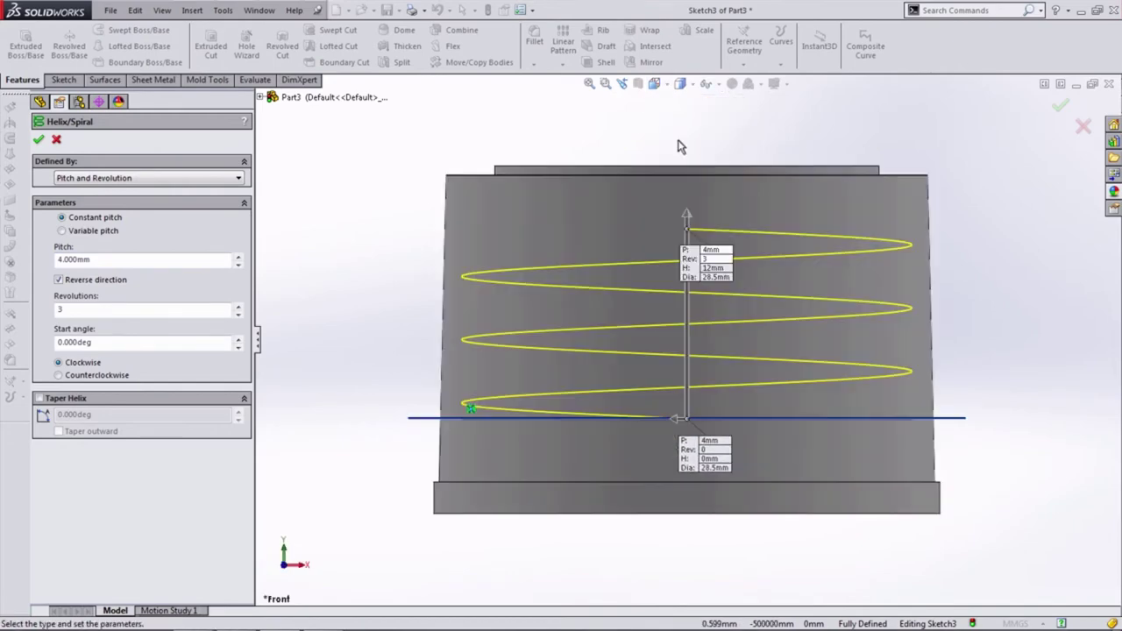
pyautogui.hotkey('ctrl', '7')
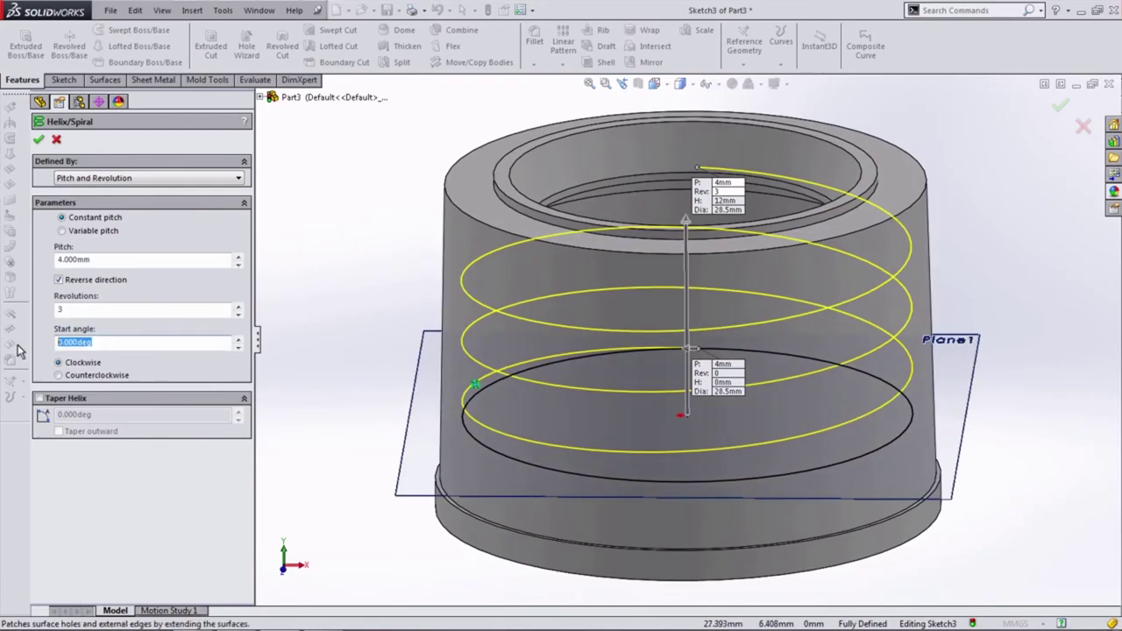
pyautogui.write('180')
pyautogui.press('Return')
pyautogui.moveTo(401, 388); pyautogui.dragTo(399, 355, button='middle')
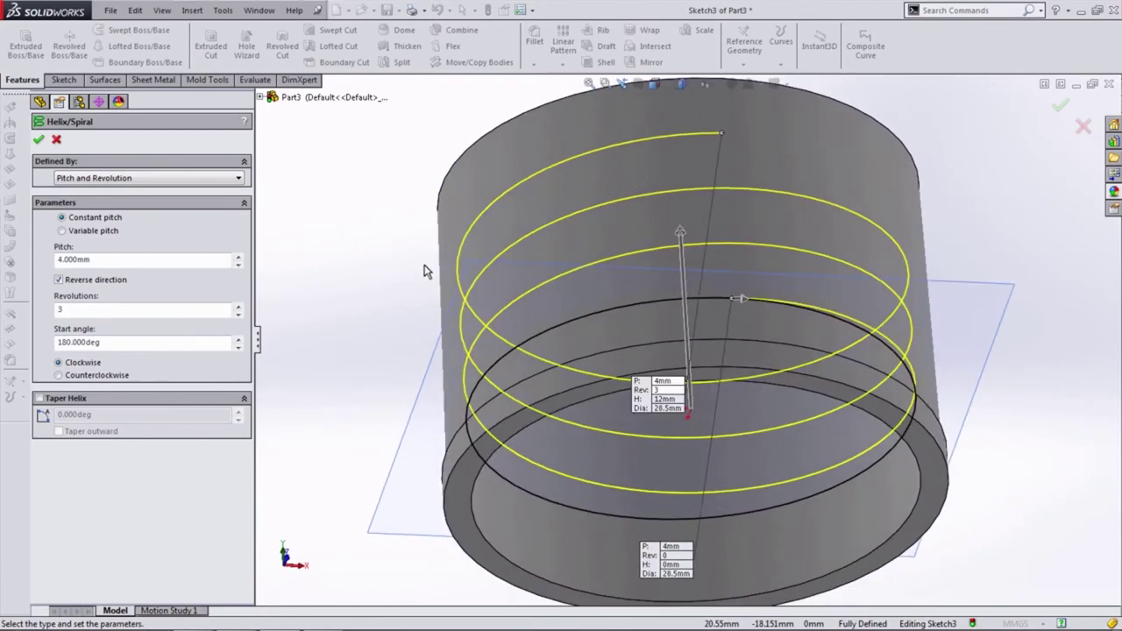
pyautogui.click(40, 141)
pyautogui.moveTo(338, 325); pyautogui.dragTo(412, 394, button='middle')
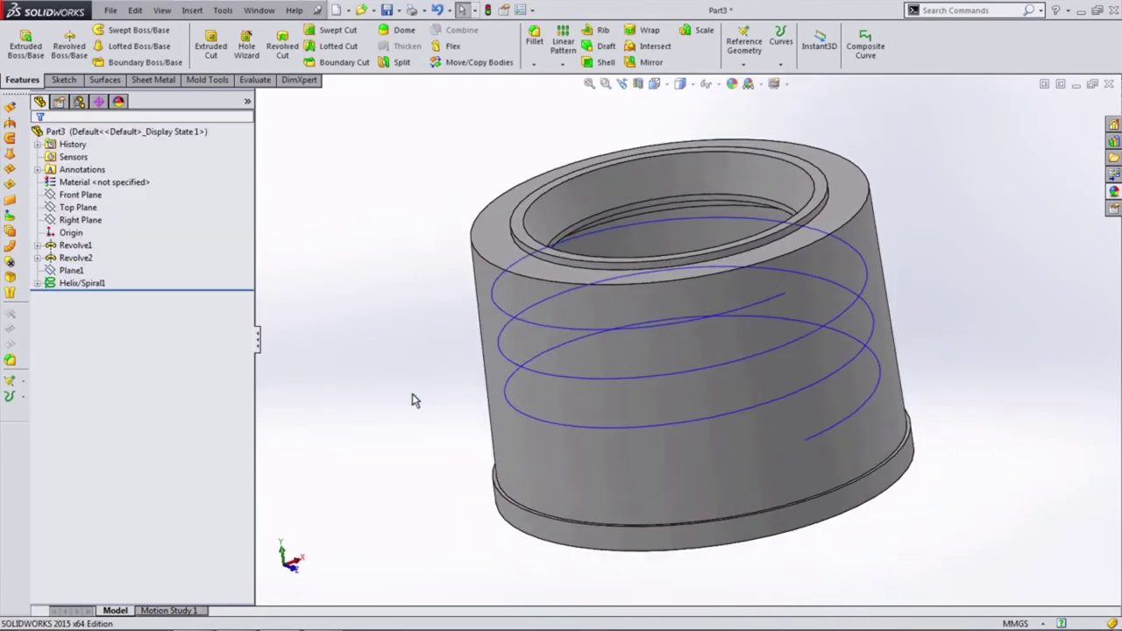
pyautogui.scroll(-5, 411, 393)
# Sketch the trapezoidal thread profile outline on the Right Plane at the helix end
pyautogui.click(78, 220)
pyautogui.click(83, 193)
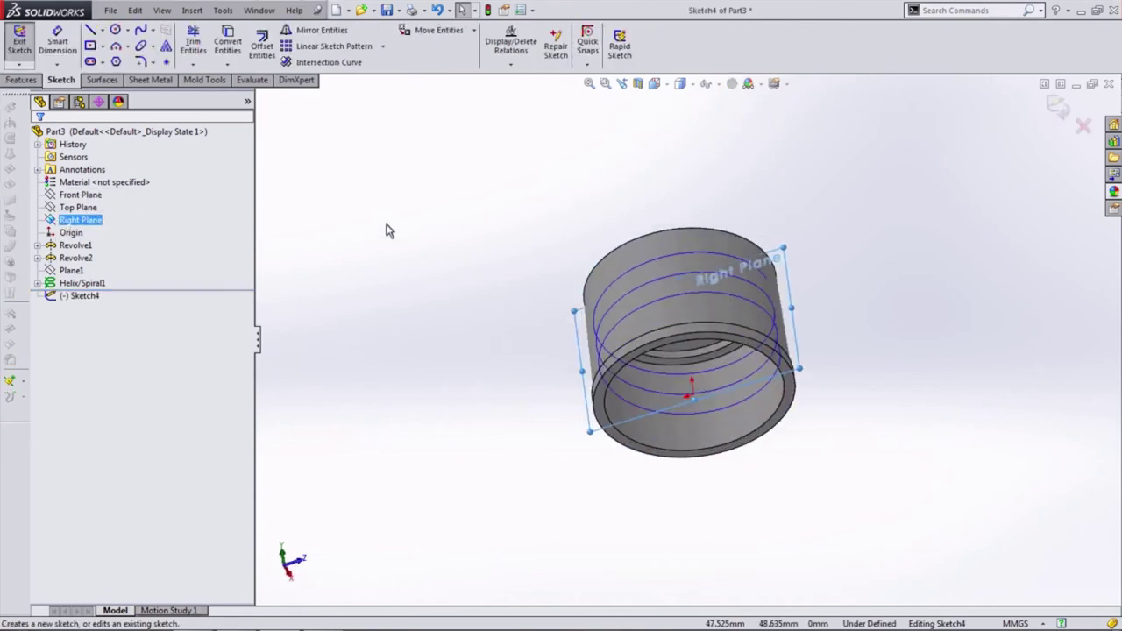
pyautogui.click(654, 84)
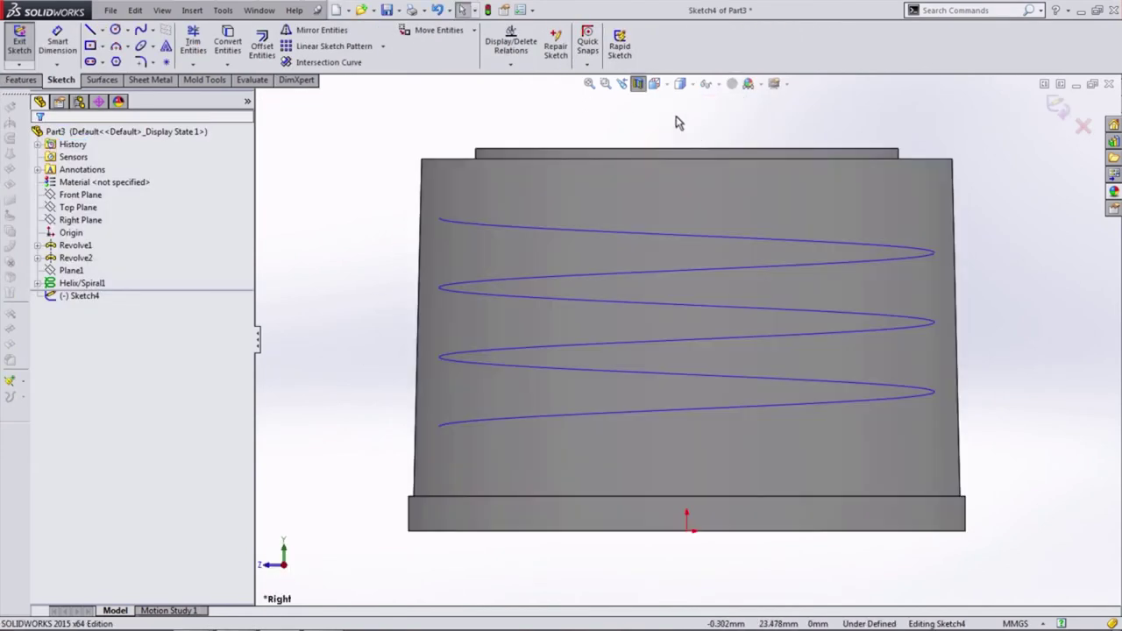
pyautogui.click(655, 137)
pyautogui.press('l')
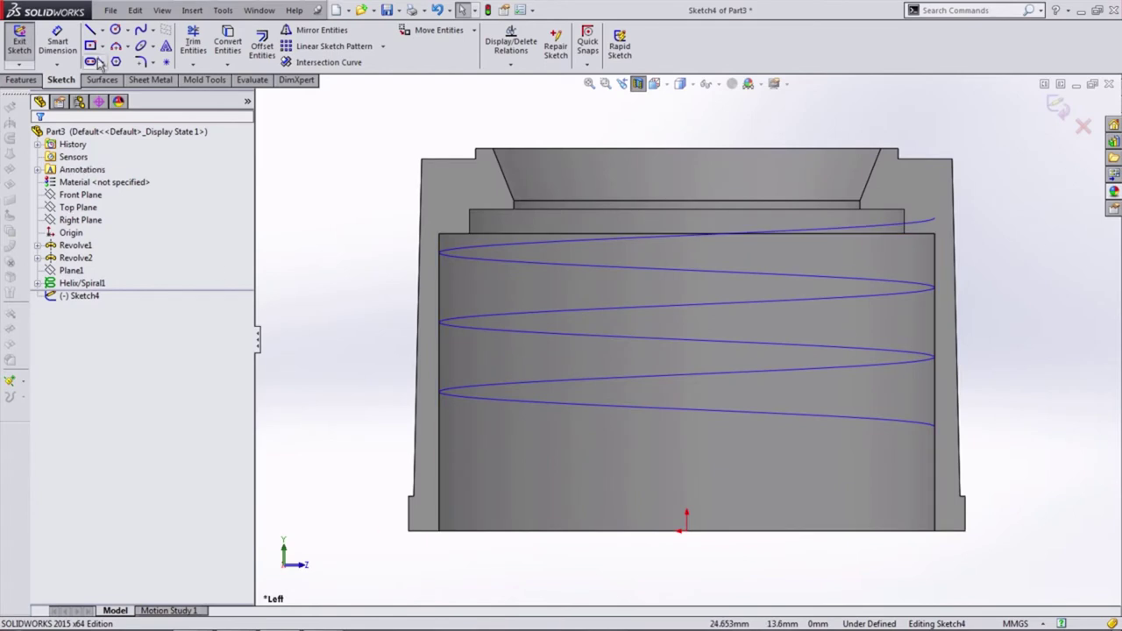
pyautogui.scroll(-2, 958, 410)
pyautogui.scroll(-3, 957, 410)
pyautogui.click(881, 441)
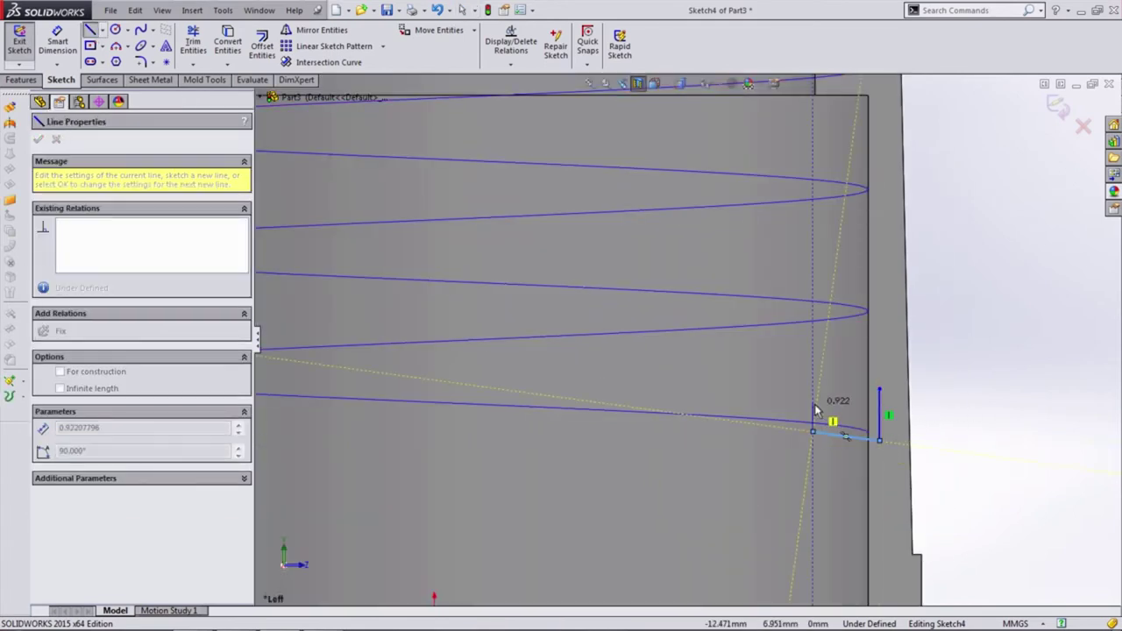
pyautogui.click(880, 389)
pyautogui.press('Escape')
# Pin the profile corner onto the helix with a Pierce relation
pyautogui.click(879, 439)
pyautogui.keyDown('ctrl'); pyautogui.click(741, 421); pyautogui.keyUp('ctrl')
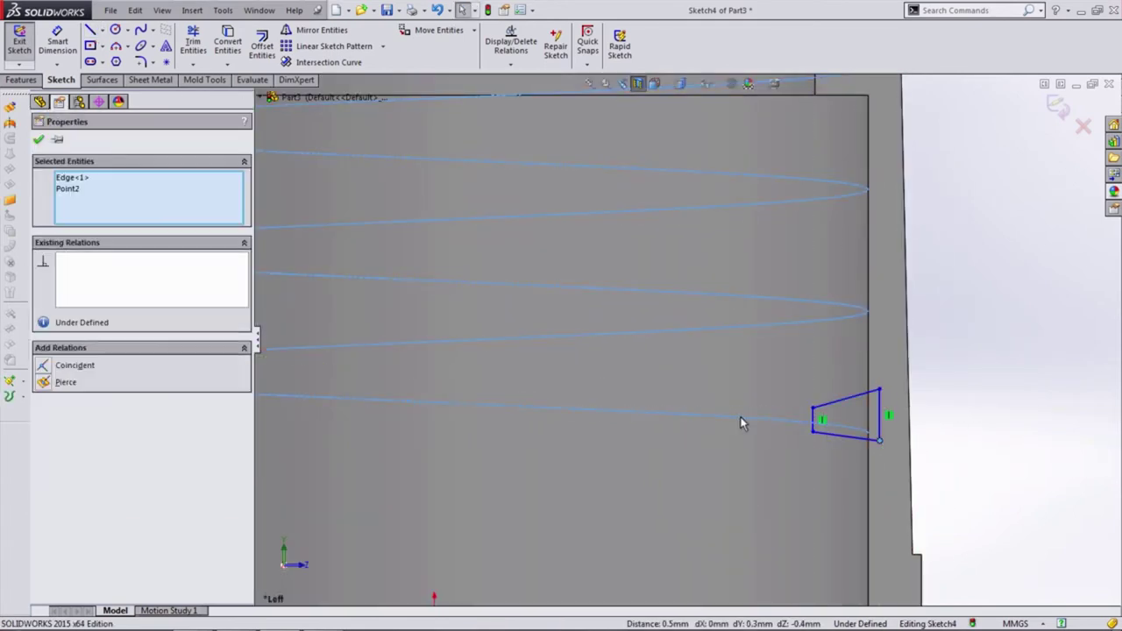
pyautogui.click(59, 383)
pyautogui.click(549, 295)
# Dimension the thread profile 2 mm tall and 1.55 mm wide
pyautogui.click(870, 400)
pyautogui.click(890, 401)
pyautogui.write('2')
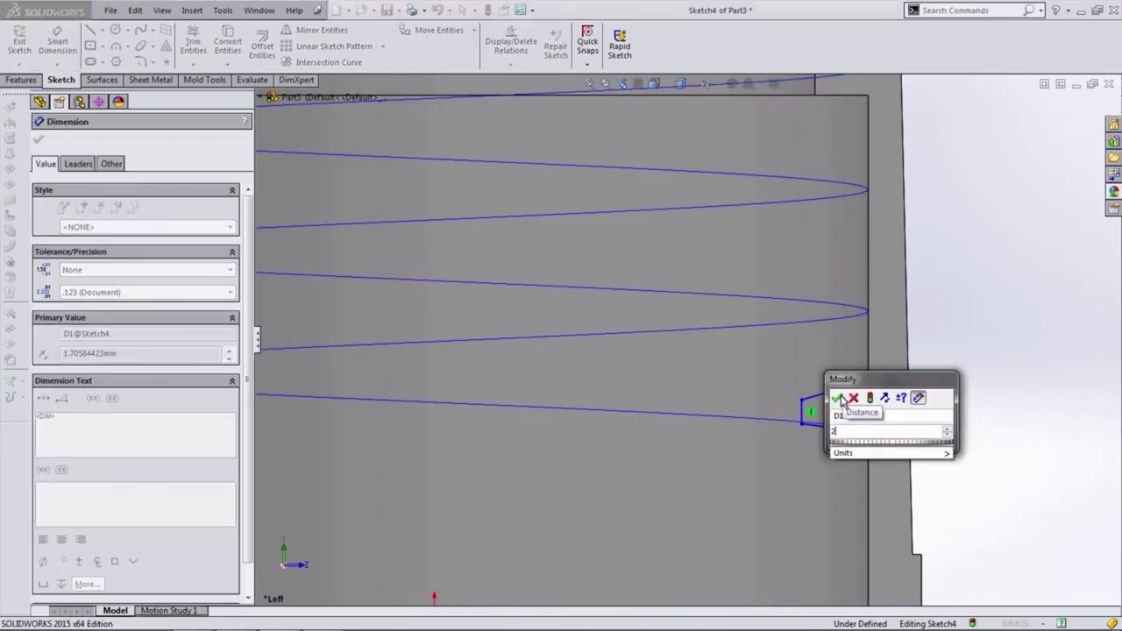
pyautogui.press('Return')
pyautogui.click(801, 427)
pyautogui.click(814, 483)
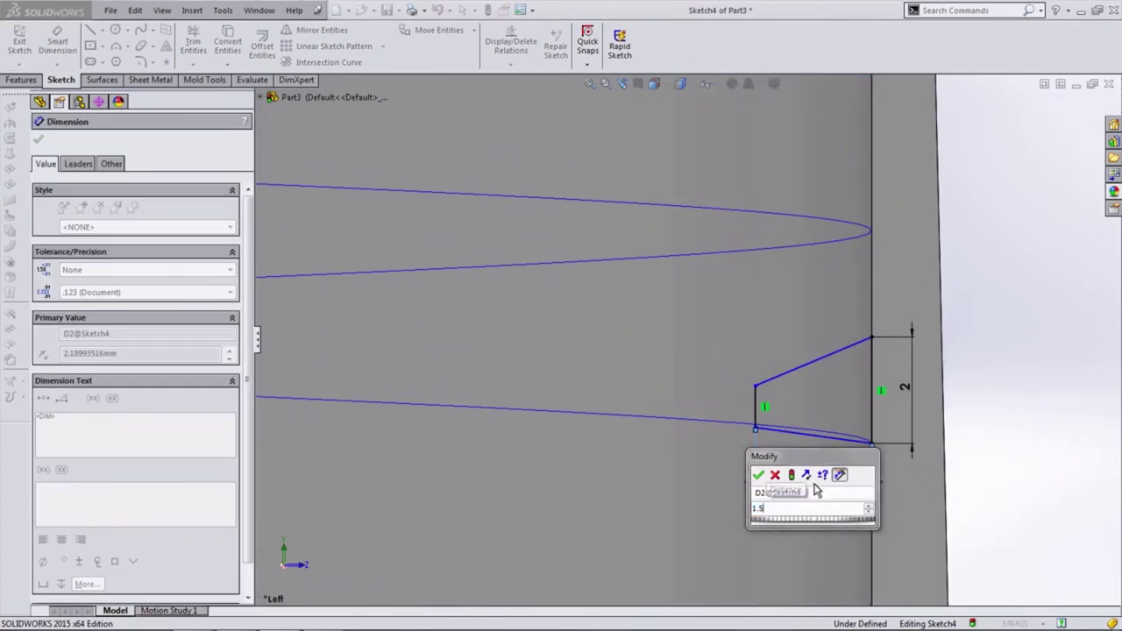
pyautogui.write('1.55')
pyautogui.press('Return')
# Add the 80° and 55° angle dimensions to the thread profile
pyautogui.click(828, 441)
pyautogui.click(871, 399)
pyautogui.click(846, 408)
pyautogui.write('80.00deg')
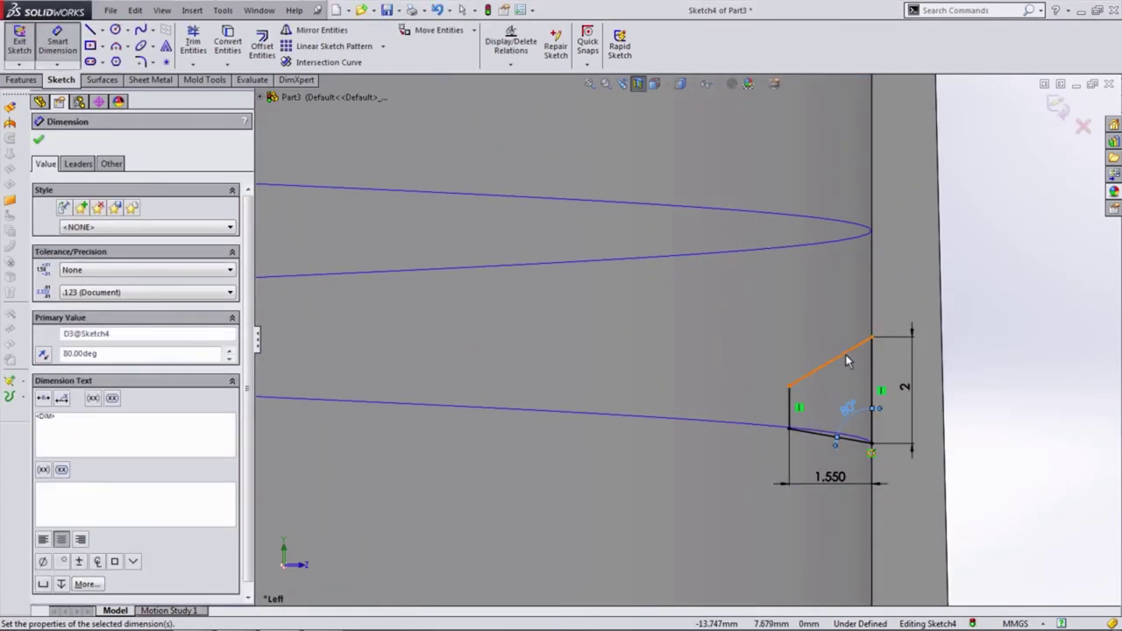
pyautogui.click(828, 361)
pyautogui.click(871, 368)
pyautogui.click(850, 374)
pyautogui.press('Return')
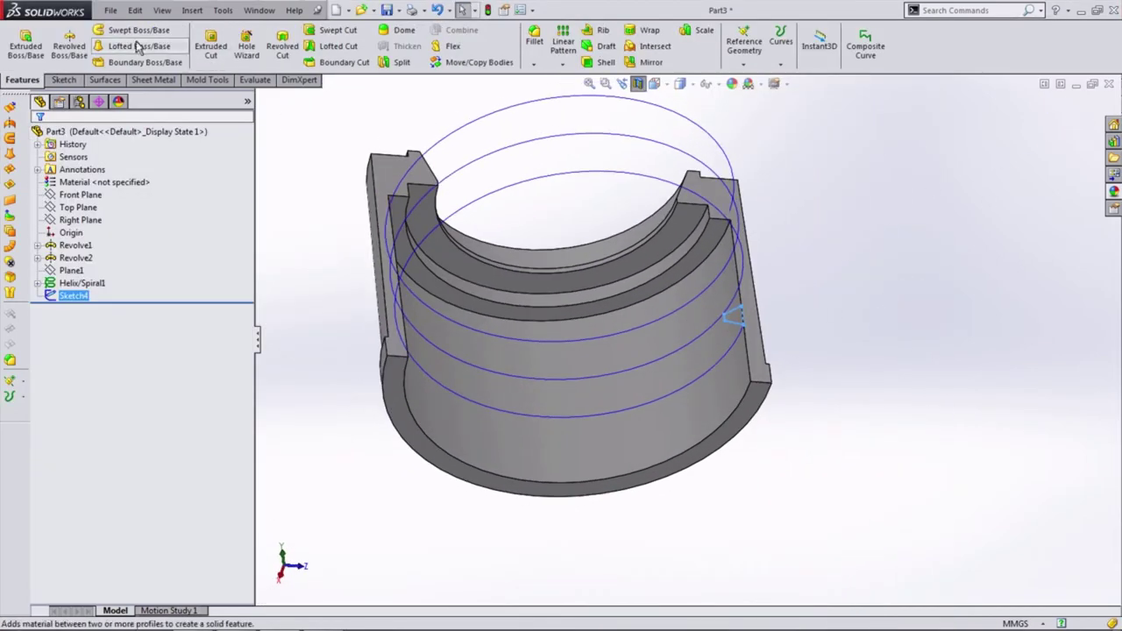
# Sweep the trapezoidal thread profile along Helix/Spiral1 to form the internal thread
pyautogui.click(136, 30)
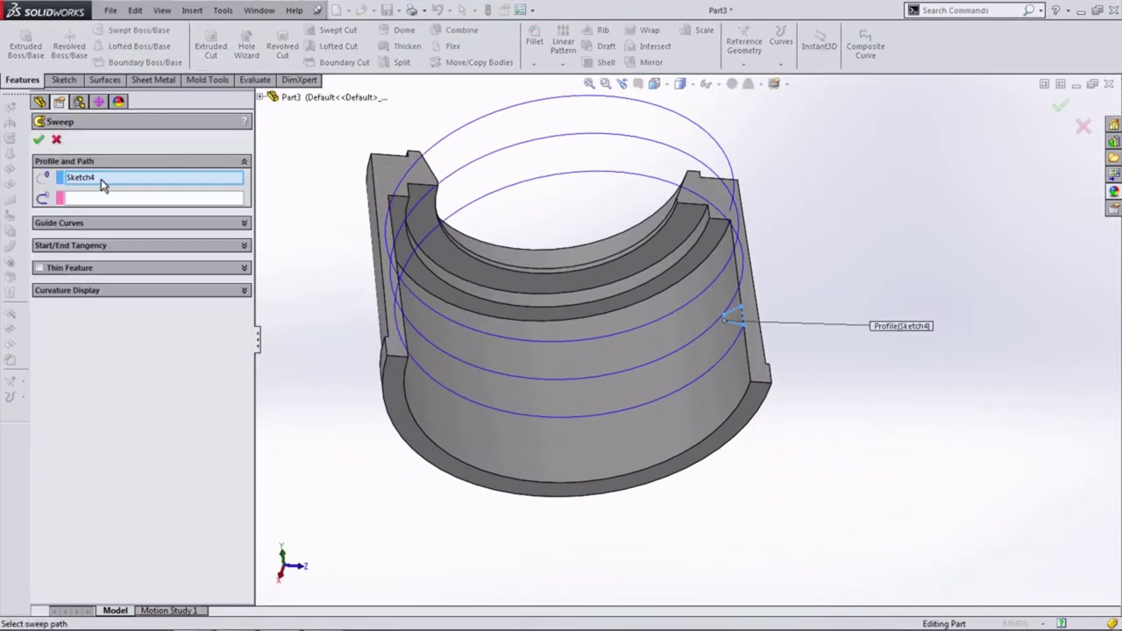
pyautogui.click(726, 353)
pyautogui.moveTo(726, 353); pyautogui.dragTo(576, 327, button='middle')
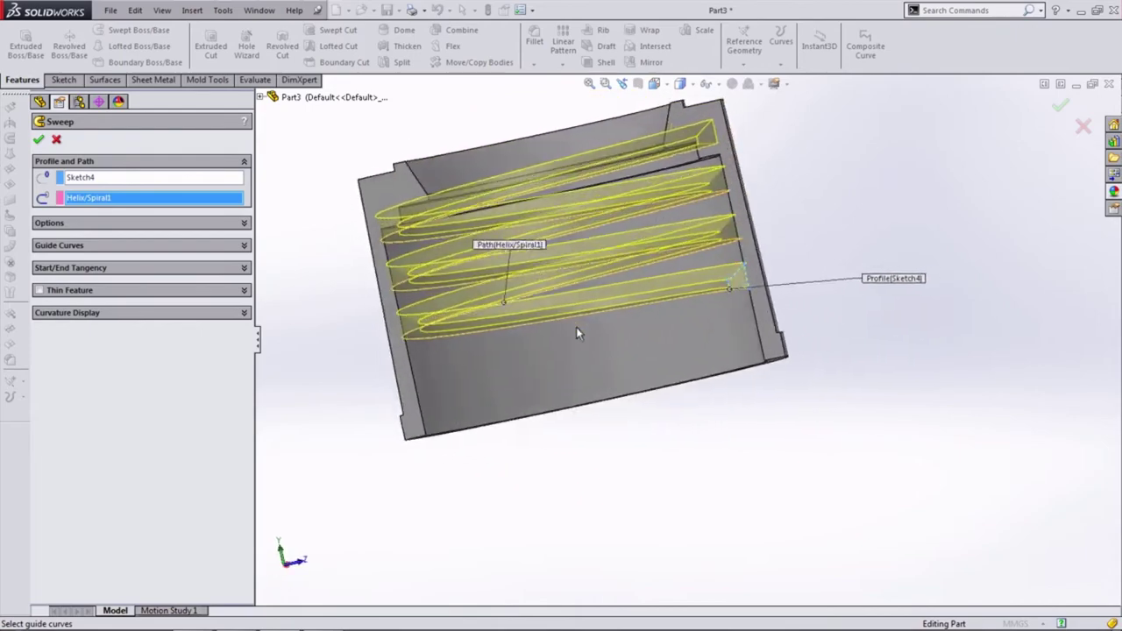
pyautogui.click(38, 141)
pyautogui.moveTo(500, 197)
pyautogui.mouseDown(button='middle')
pyautogui.moveTo(514, 178)
pyautogui.moveTo(686, 376)
pyautogui.mouseUp(button='middle')
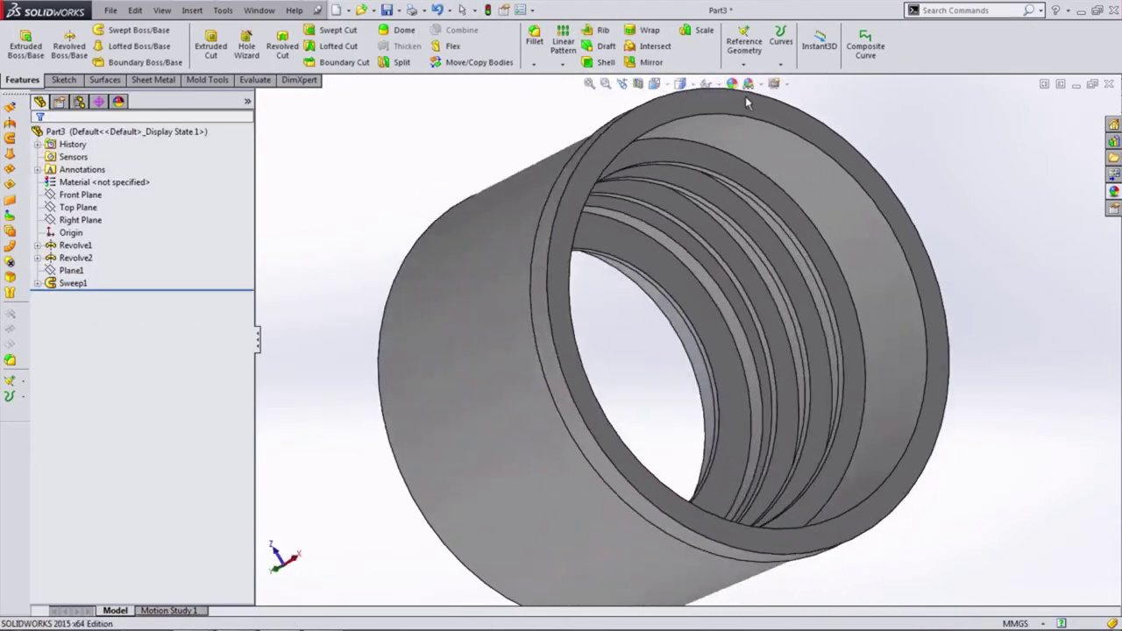
# Inspect the internal thread in a capped Section View cutaway
pyautogui.click(654, 83)
pyautogui.click(665, 131)
pyautogui.click(654, 83)
pyautogui.click(666, 131)
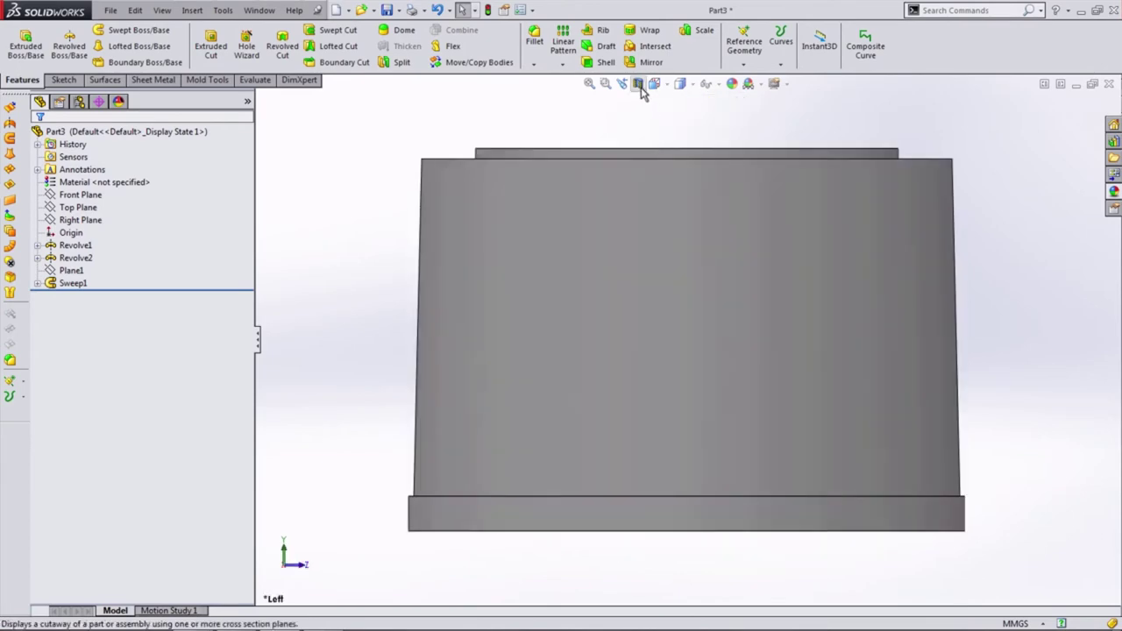
pyautogui.click(637, 83)
pyautogui.click(39, 140)
pyautogui.moveTo(932, 438)
pyautogui.mouseDown(button='middle')
pyautogui.moveTo(753, 401)
pyautogui.moveTo(560, 236)
pyautogui.mouseUp(button='middle')
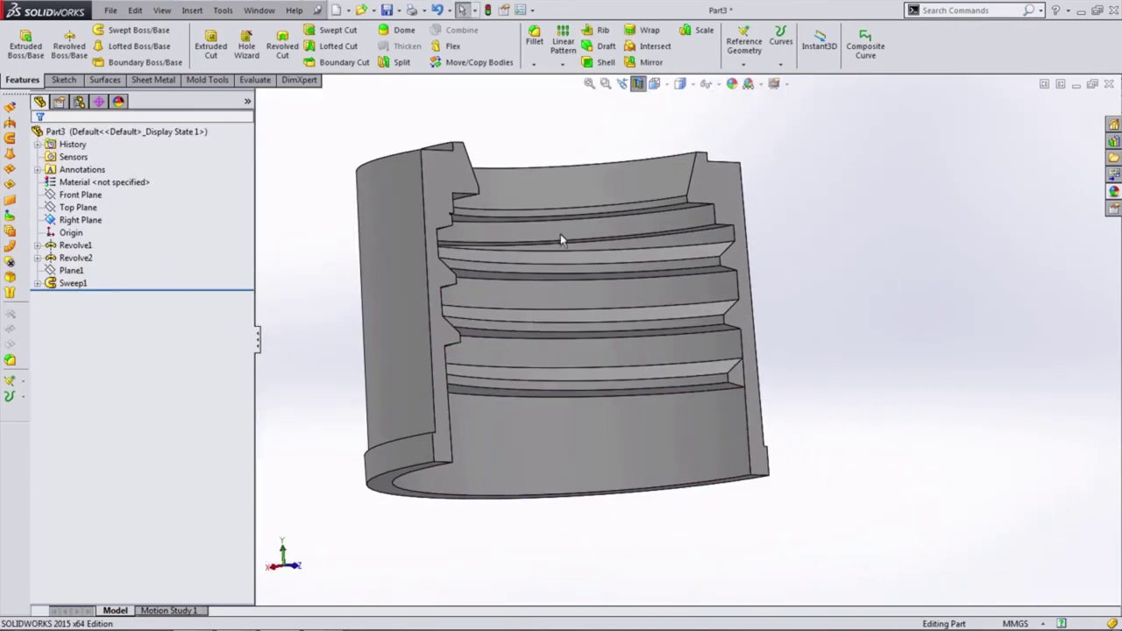
pyautogui.click(637, 83)
pyautogui.click(637, 83)
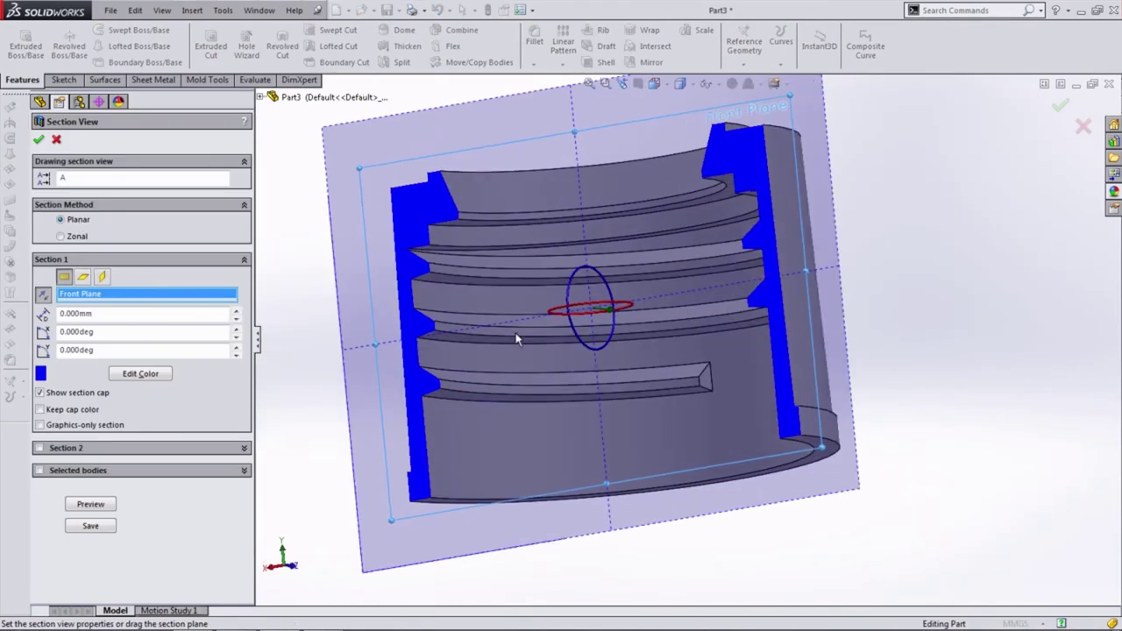
pyautogui.click(38, 140)
# Zoom in on the thread's end and select its end face
pyautogui.moveTo(613, 395); pyautogui.dragTo(688, 421, button='middle')
pyautogui.scroll(-3, 689, 420)
pyautogui.click(688, 412)
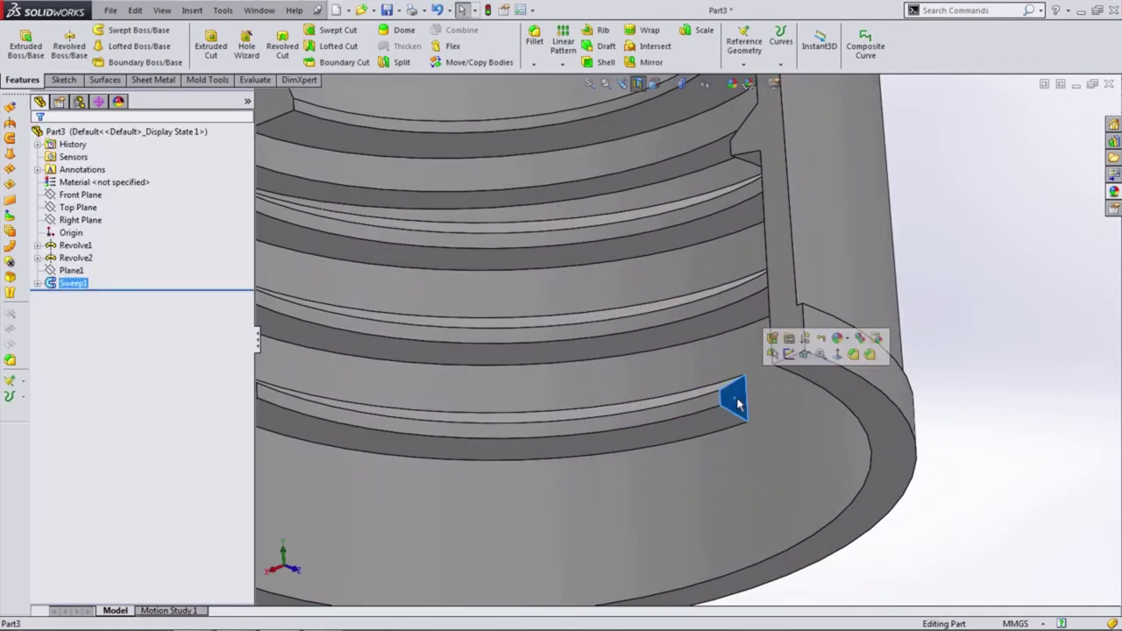
# Extrude the thread's end-face outline as a boss Up To Surface at the inner face
pyautogui.click(786, 359)
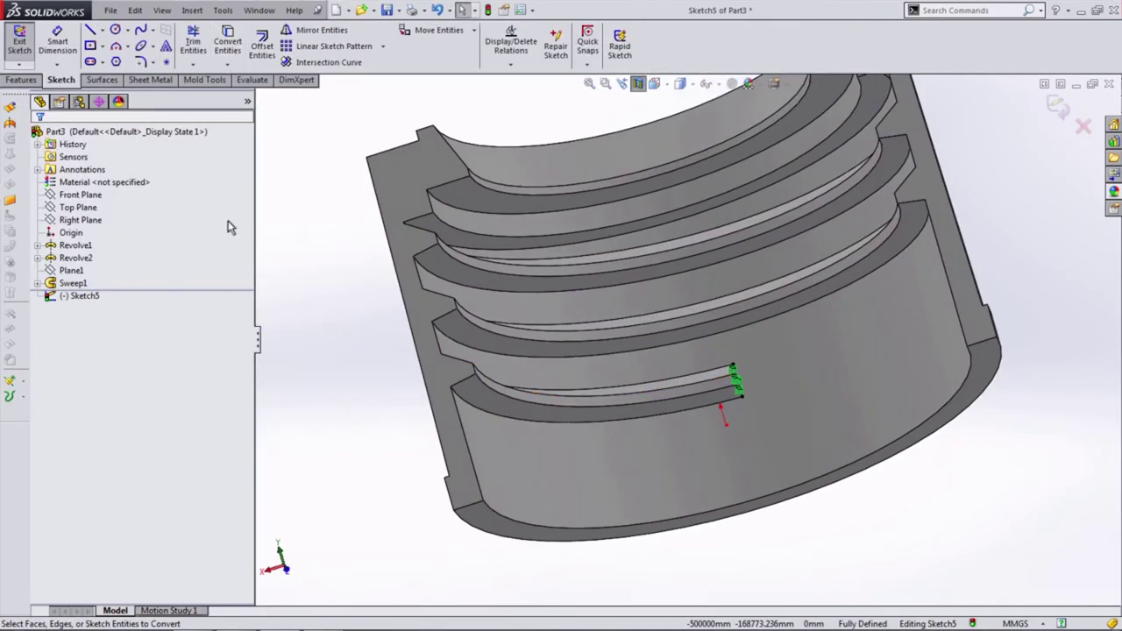
pyautogui.click(21, 79)
pyautogui.click(25, 46)
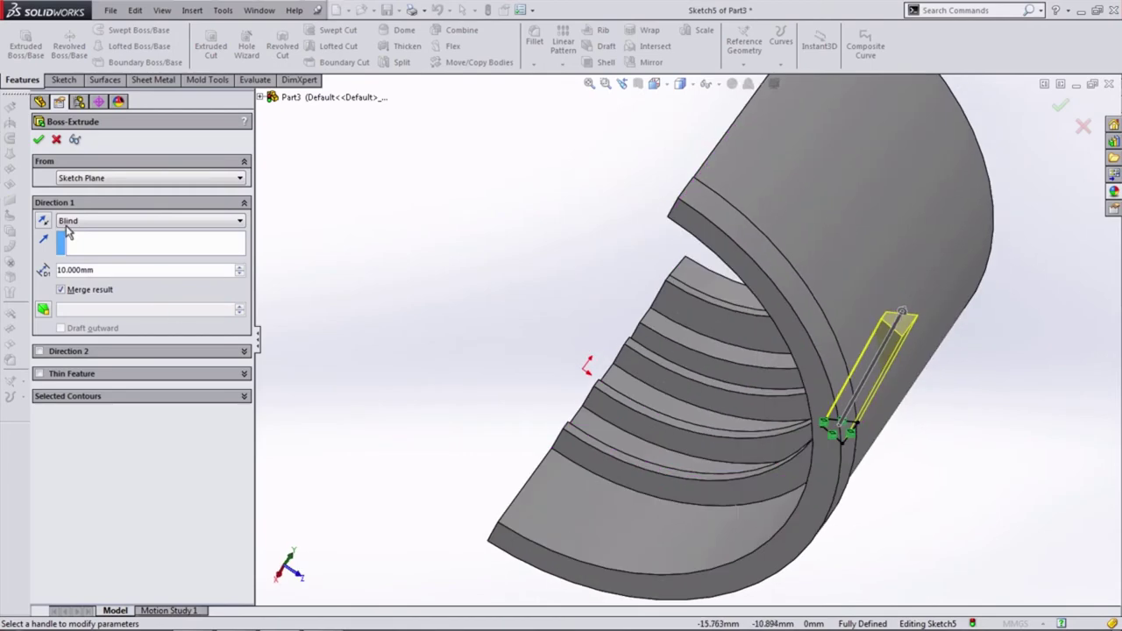
pyautogui.click(70, 221)
pyautogui.click(83, 270)
pyautogui.click(812, 252)
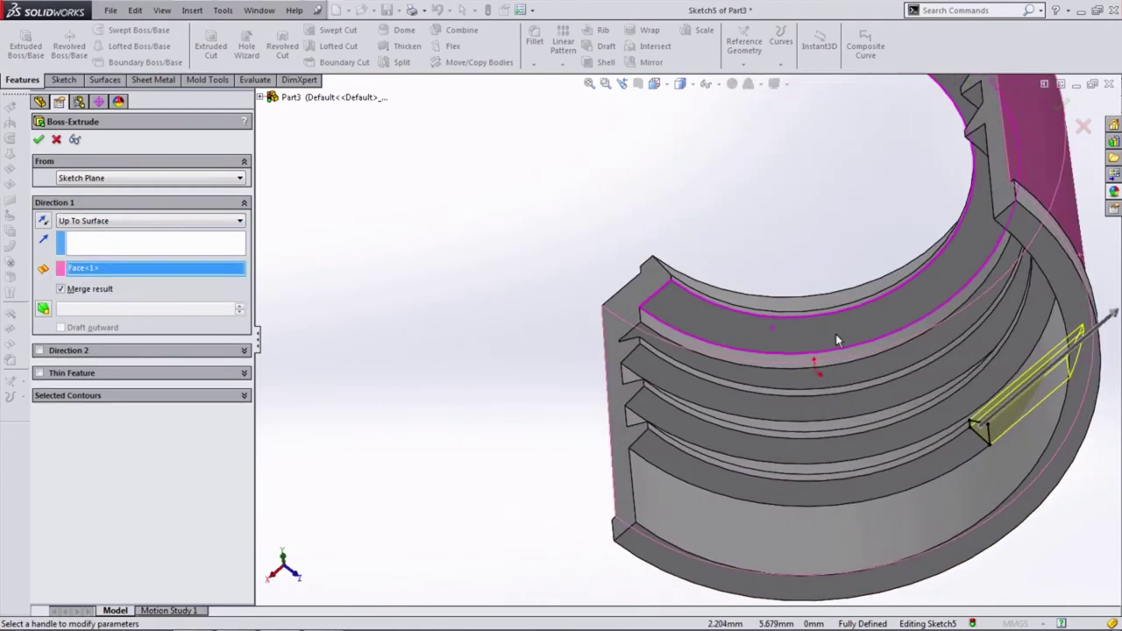
pyautogui.moveTo(835, 334); pyautogui.dragTo(808, 465, button='middle')
pyautogui.press('Return')
# Circular-pattern Cut-Sweep1 into 85 grip ribs around 360°
pyautogui.scroll(3, 853, 387)
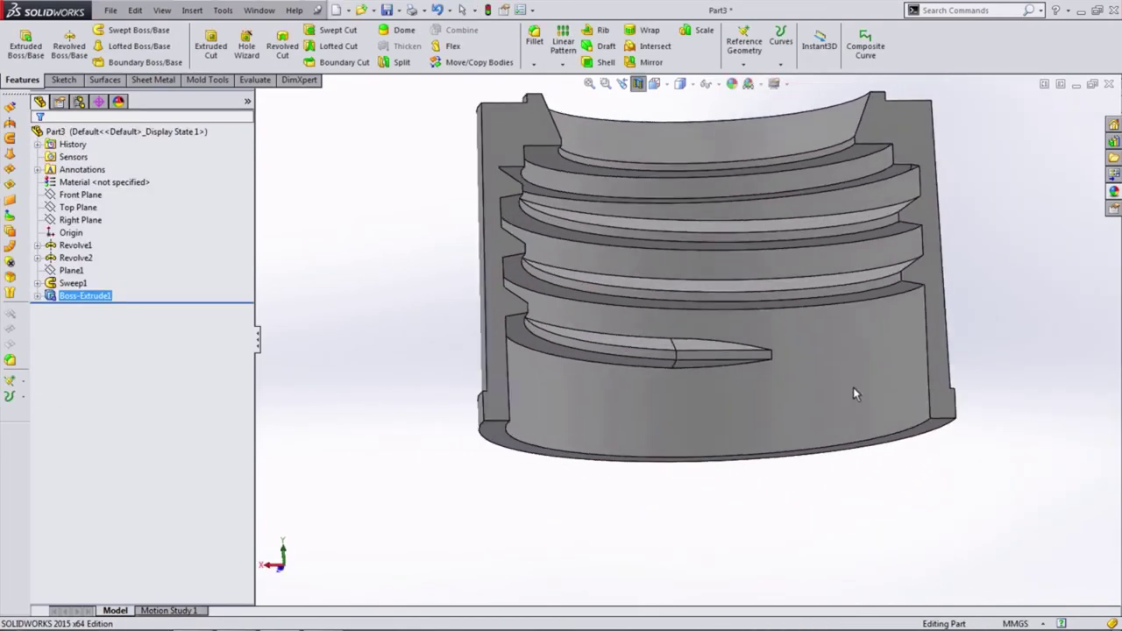
pyautogui.scroll(5, 815, 396)
pyautogui.click(602, 297)
pyautogui.scroll(5, 689, 329)
pyautogui.scroll(3, 640, 376)
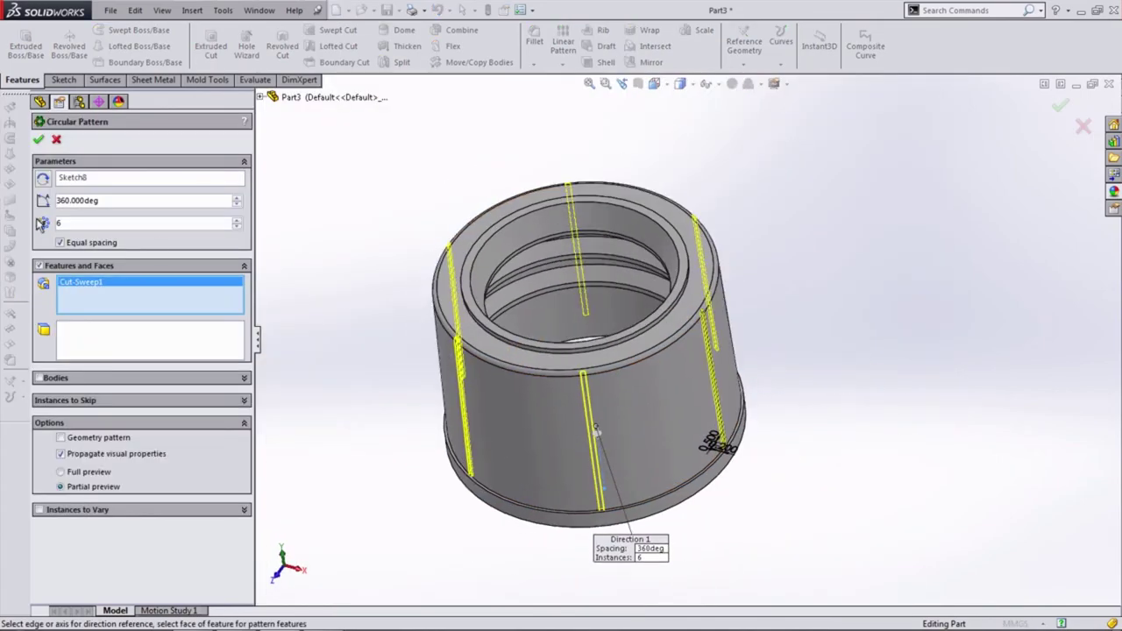
pyautogui.click(39, 141)
# Colour the cap cyan through Edit Appearance
pyautogui.moveTo(419, 316)
pyautogui.mouseDown(button='middle')
pyautogui.moveTo(525, 150)
pyautogui.moveTo(383, 228)
pyautogui.mouseUp(button='middle')
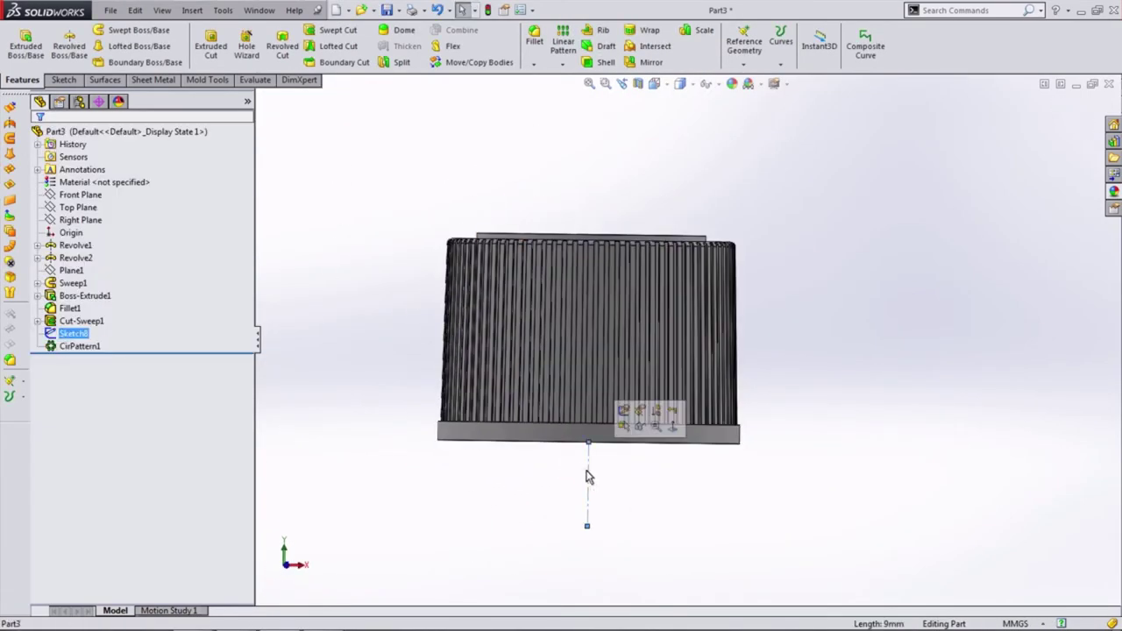
pyautogui.click(653, 83)
pyautogui.click(687, 133)
pyautogui.click(714, 126)
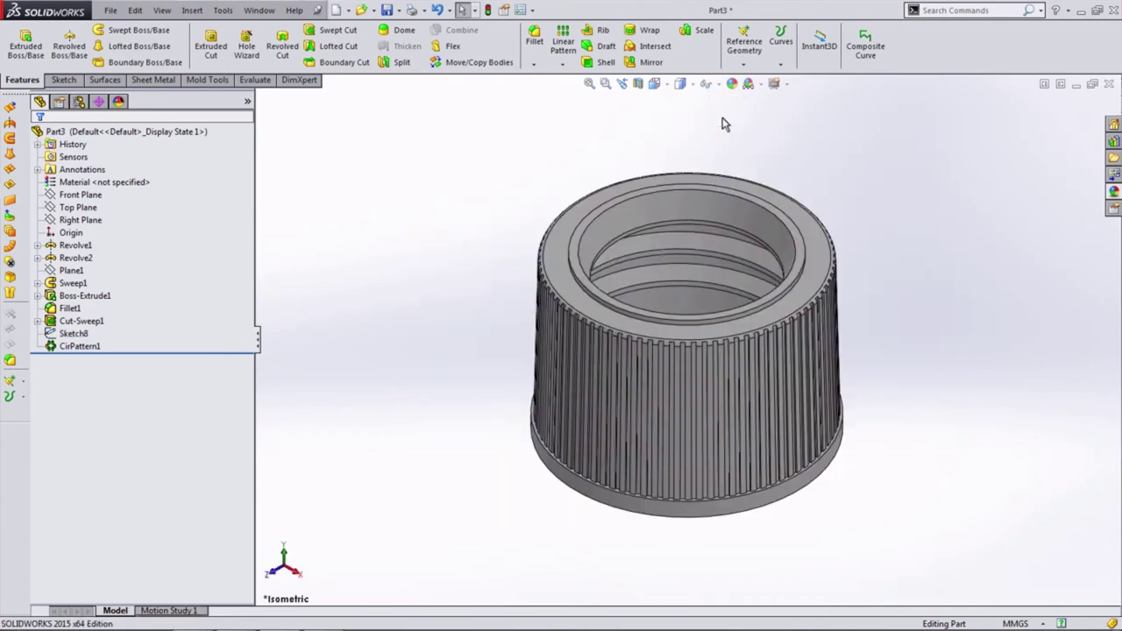
pyautogui.click(732, 87)
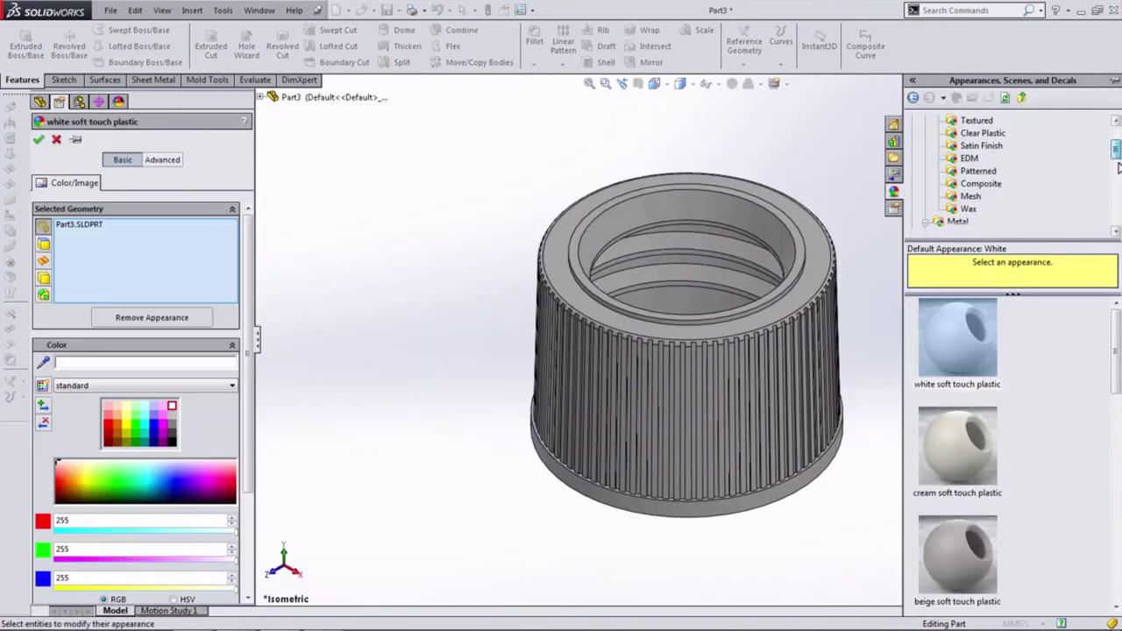
pyautogui.click(964, 235)
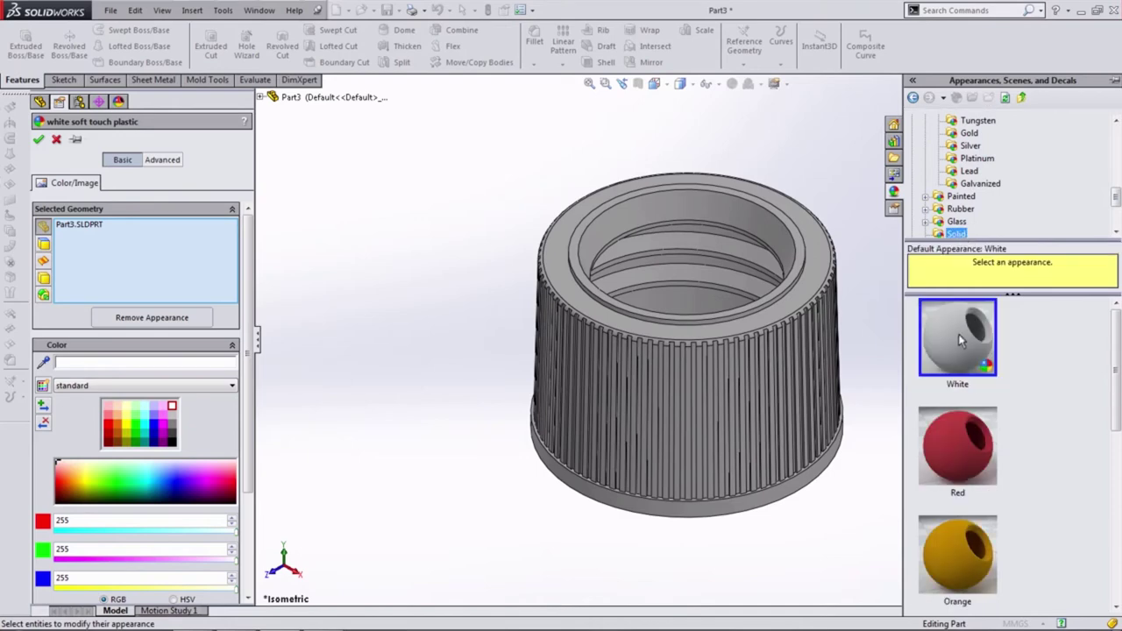
pyautogui.click(978, 326)
pyautogui.click(158, 415)
pyautogui.click(149, 433)
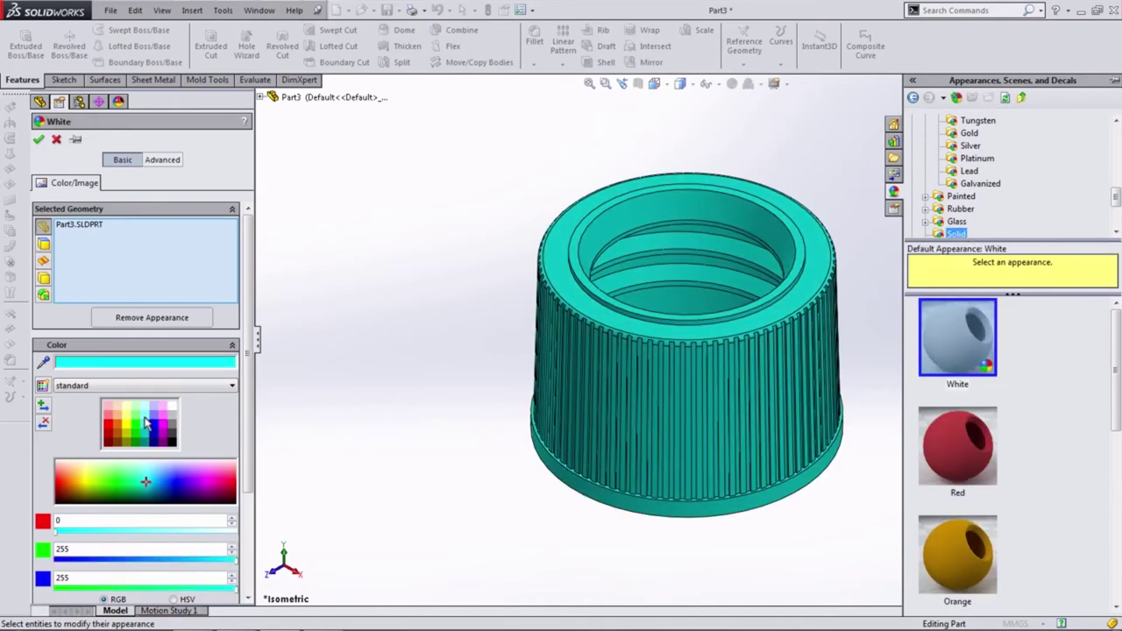
pyautogui.click(38, 139)
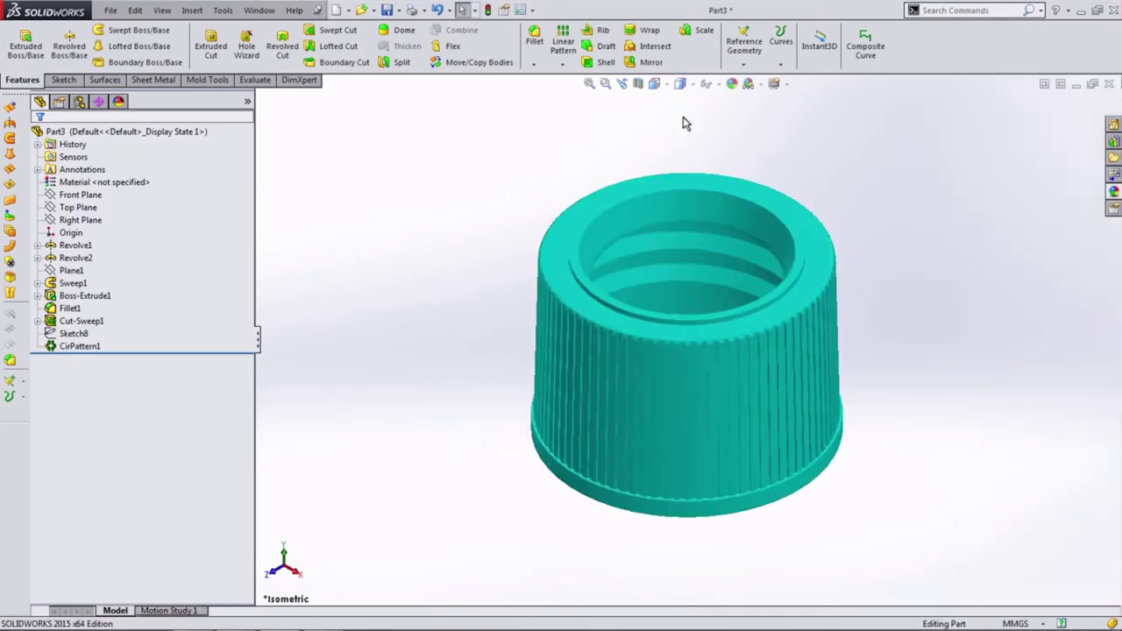
pyautogui.moveTo(681, 120)
pyautogui.mouseDown(button='middle')
pyautogui.moveTo(561, 156)
pyautogui.moveTo(666, 327)
pyautogui.moveTo(761, 81)
pyautogui.mouseUp(button='middle')
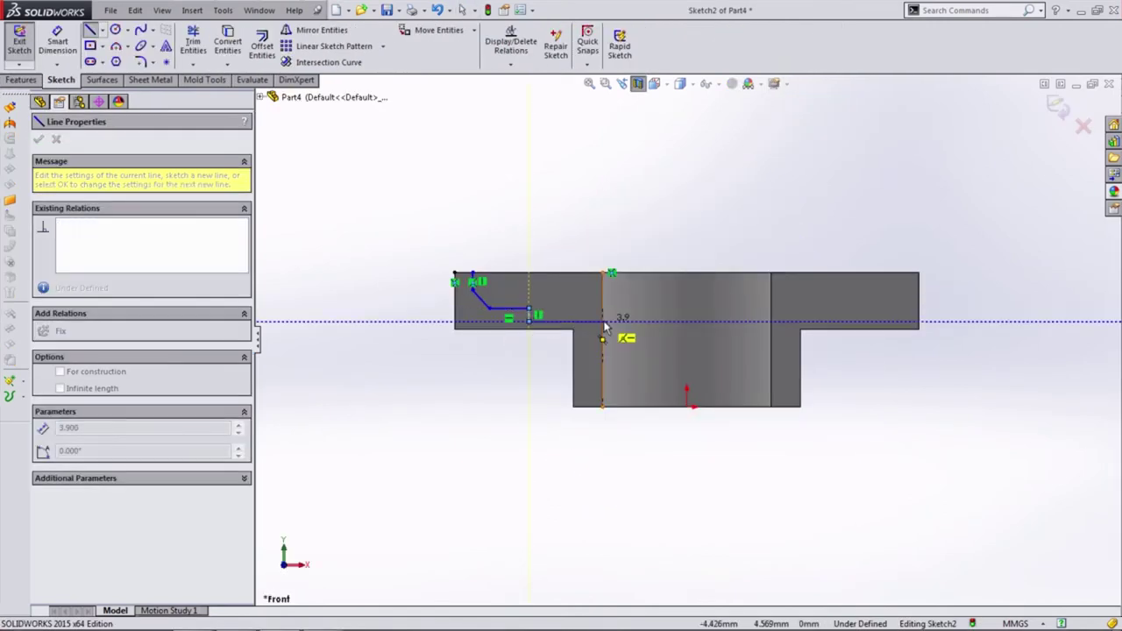
# Draw the closed step profile outline next to the existing line chain
pyautogui.doubleClick(604, 324)
pyautogui.click(473, 280)
pyautogui.click(472, 199)
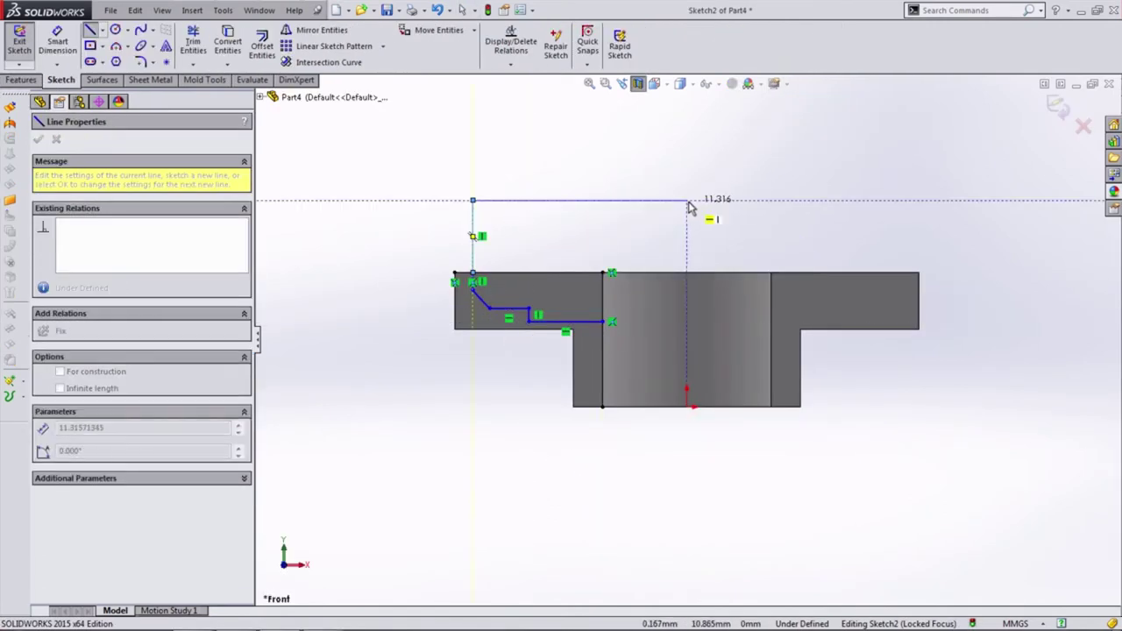
pyautogui.click(686, 200)
pyautogui.click(686, 323)
pyautogui.click(610, 329)
pyautogui.press('Escape')
pyautogui.scroll(-3, 452, 263)
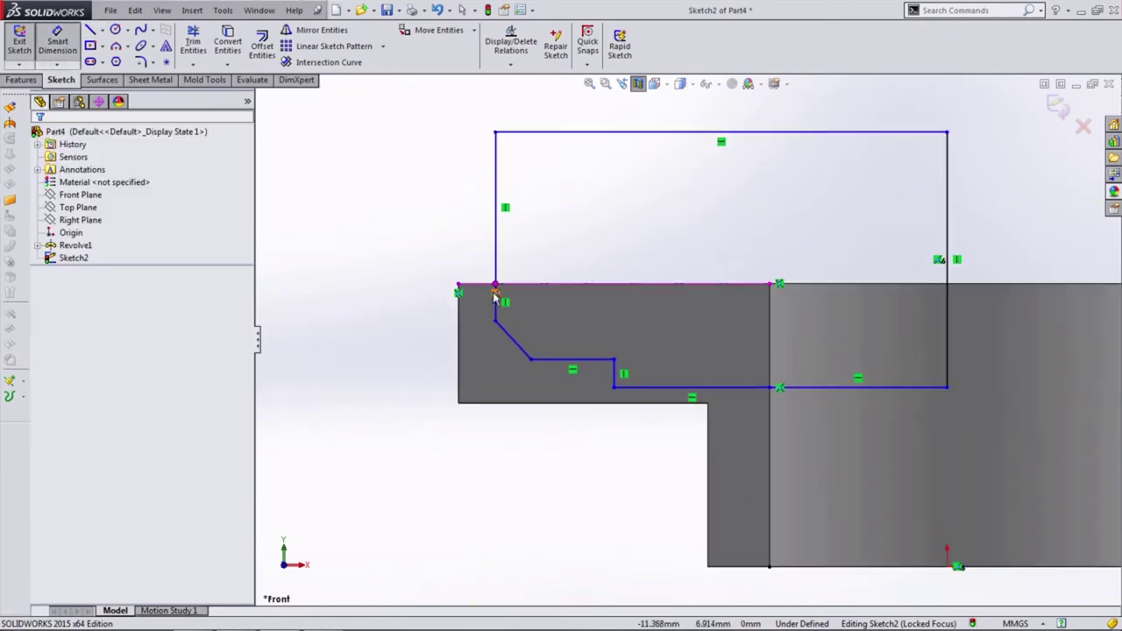
# Dimension the profile's two offsets at 0.5 mm each
pyautogui.click(495, 284)
pyautogui.click(408, 301)
pyautogui.click(409, 301)
pyautogui.click(355, 292)
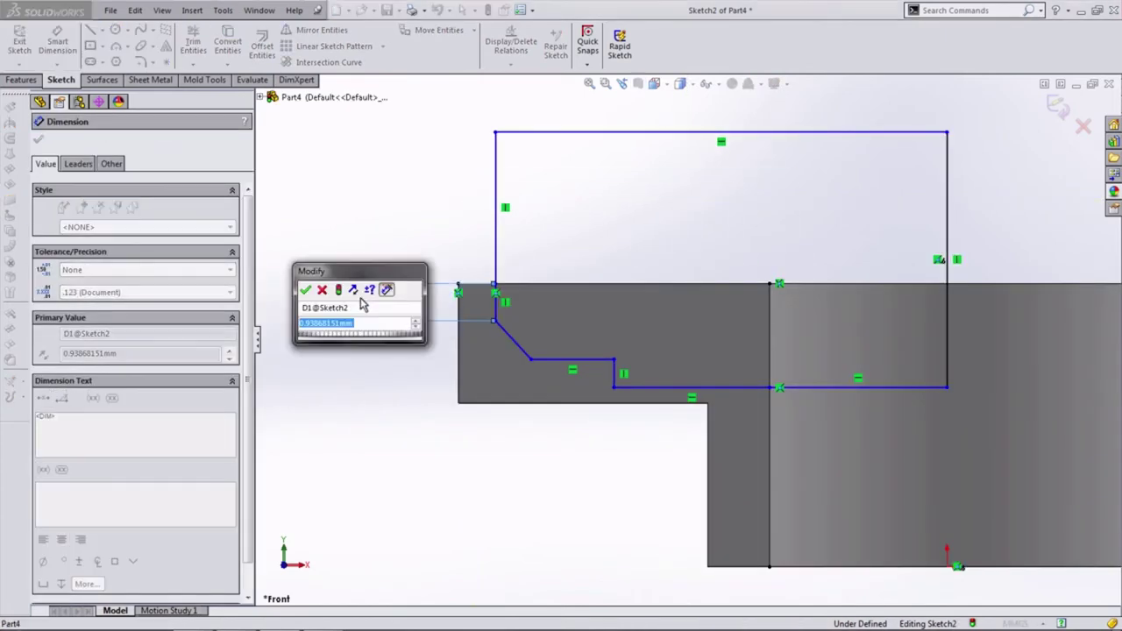
pyautogui.write('0.5')
pyautogui.press('Return')
pyautogui.click(495, 245)
pyautogui.click(457, 285)
pyautogui.click(465, 232)
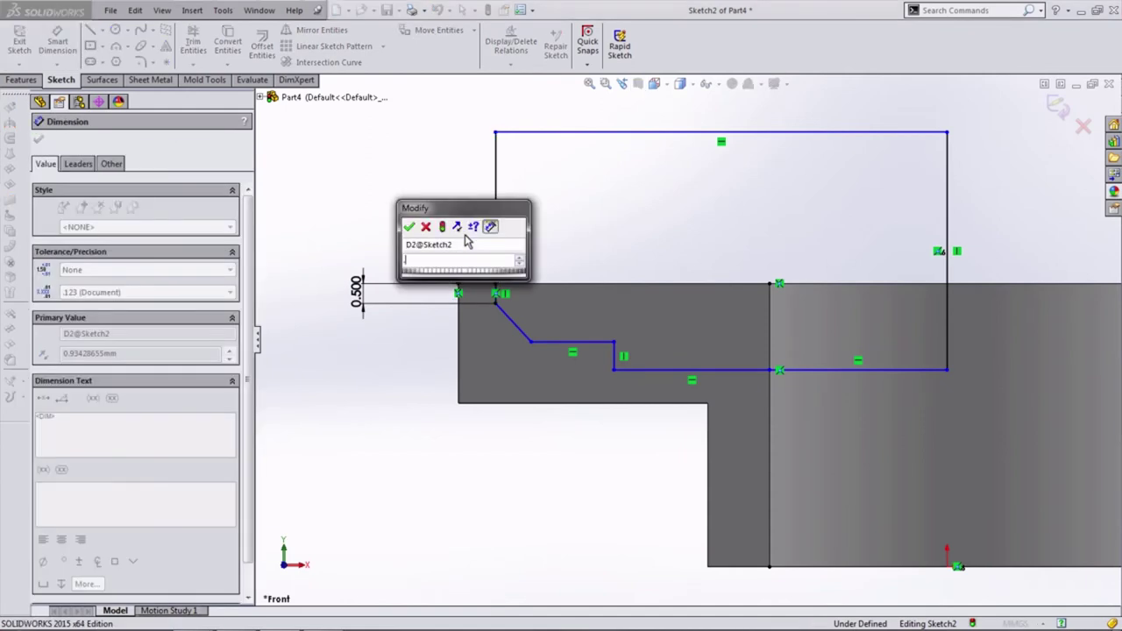
pyautogui.write('0.5')
pyautogui.press('Return')
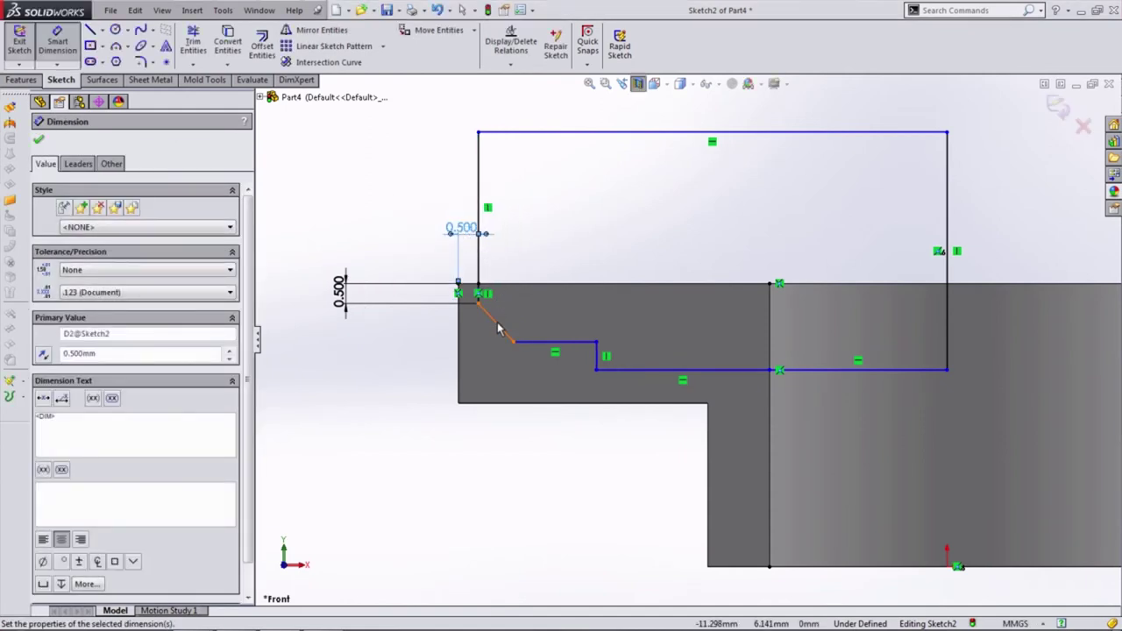
# Add a 35° chamfer angle and a 1.1 mm horizontal ledge length
pyautogui.click(489, 325)
pyautogui.click(946, 300)
pyautogui.click(536, 235)
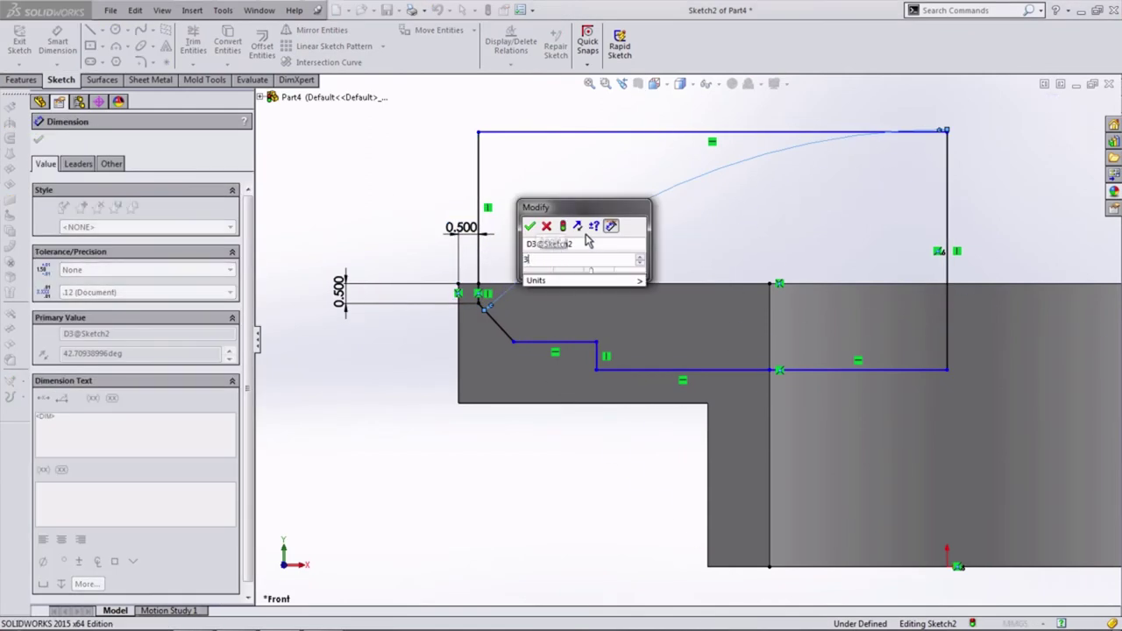
pyautogui.write('35')
pyautogui.press('Return')
pyautogui.click(526, 347)
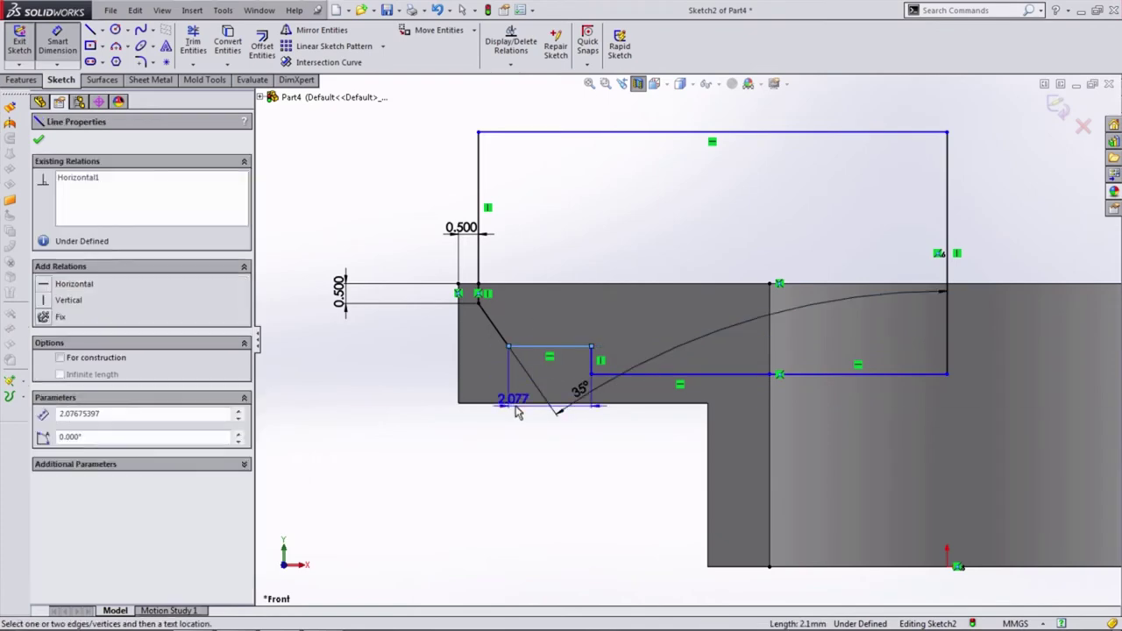
pyautogui.click(515, 394)
pyautogui.write('1.1')
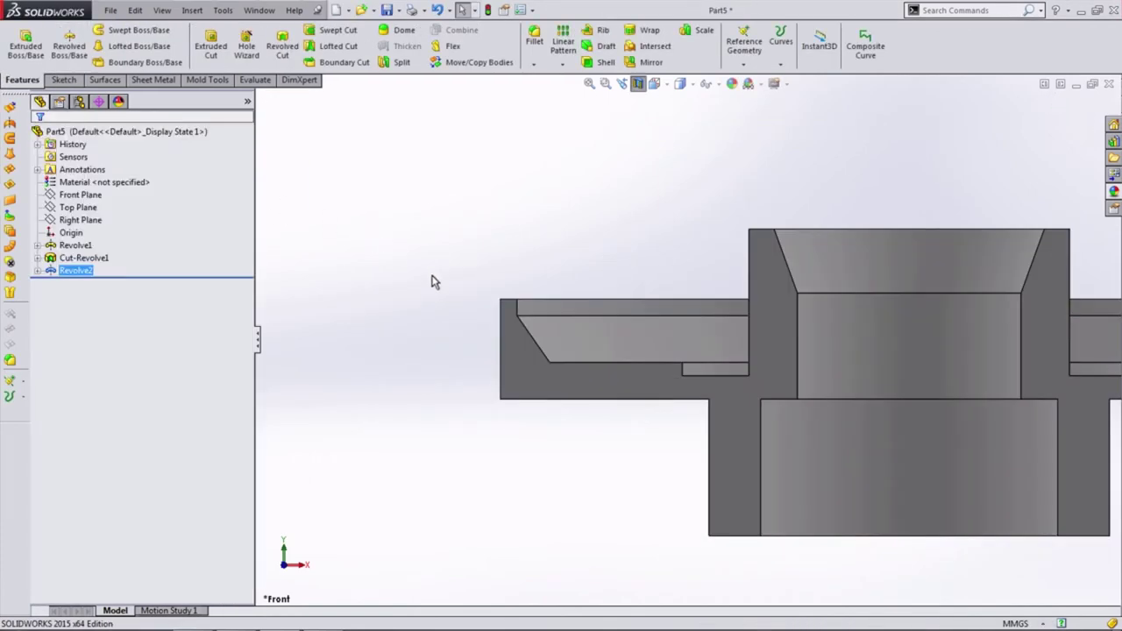
# Sketch a Ø7.700 circle centred on the inner annular face
pyautogui.moveTo(688, 348); pyautogui.dragTo(767, 409, button='middle')
pyautogui.click(793, 416)
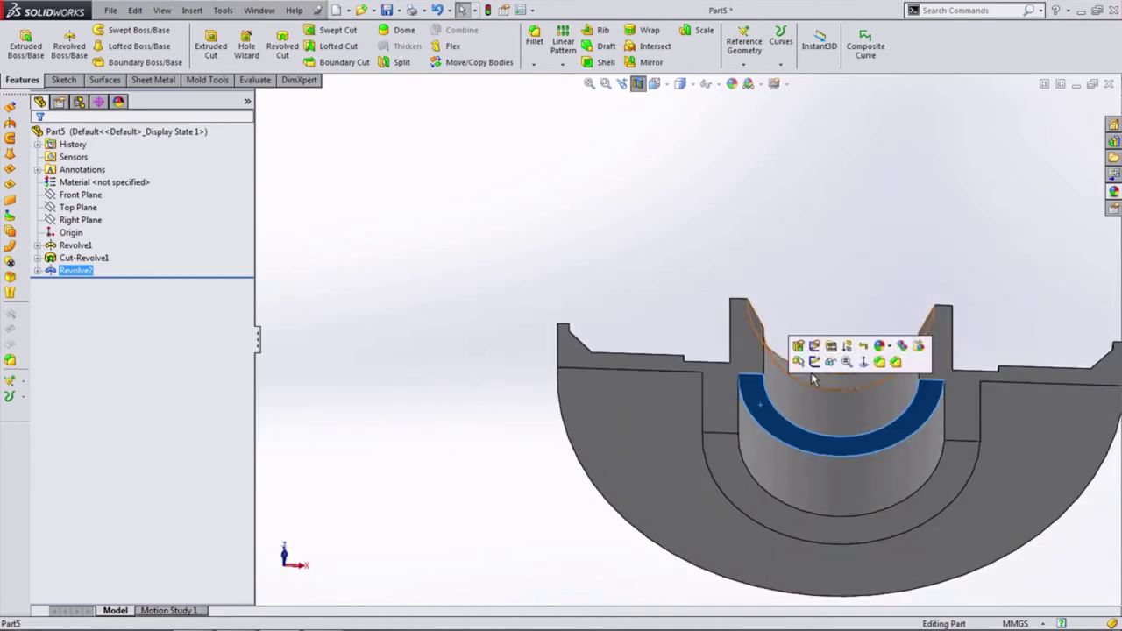
pyautogui.click(799, 362)
pyautogui.click(114, 29)
pyautogui.click(841, 379)
pyautogui.click(780, 430)
pyautogui.click(57, 40)
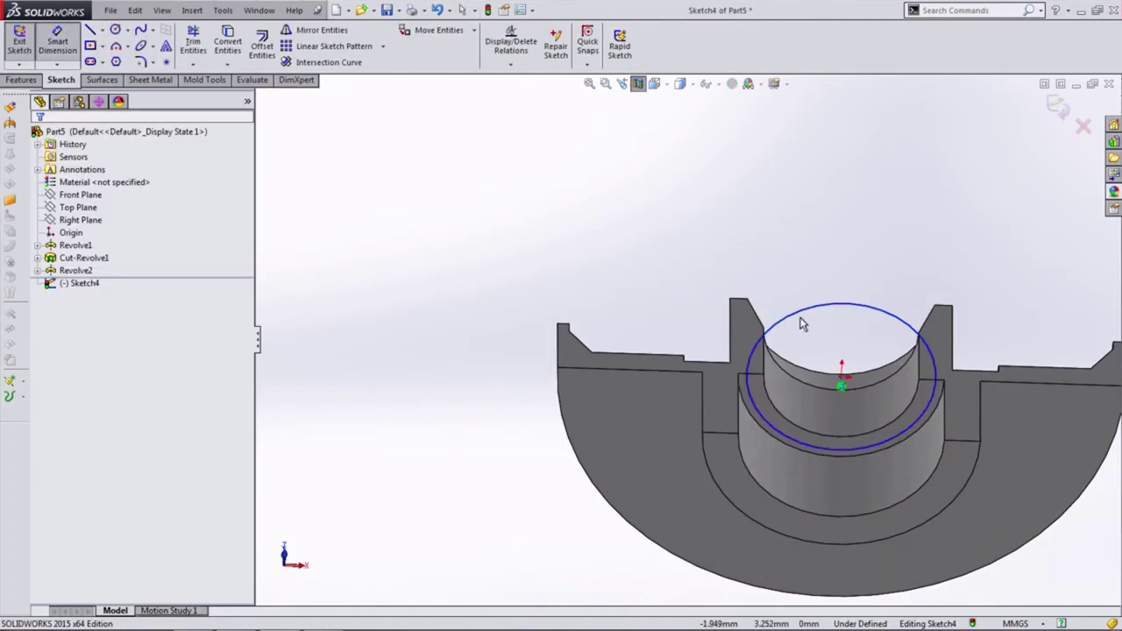
pyautogui.click(809, 325)
pyautogui.click(706, 268)
pyautogui.press('Return')
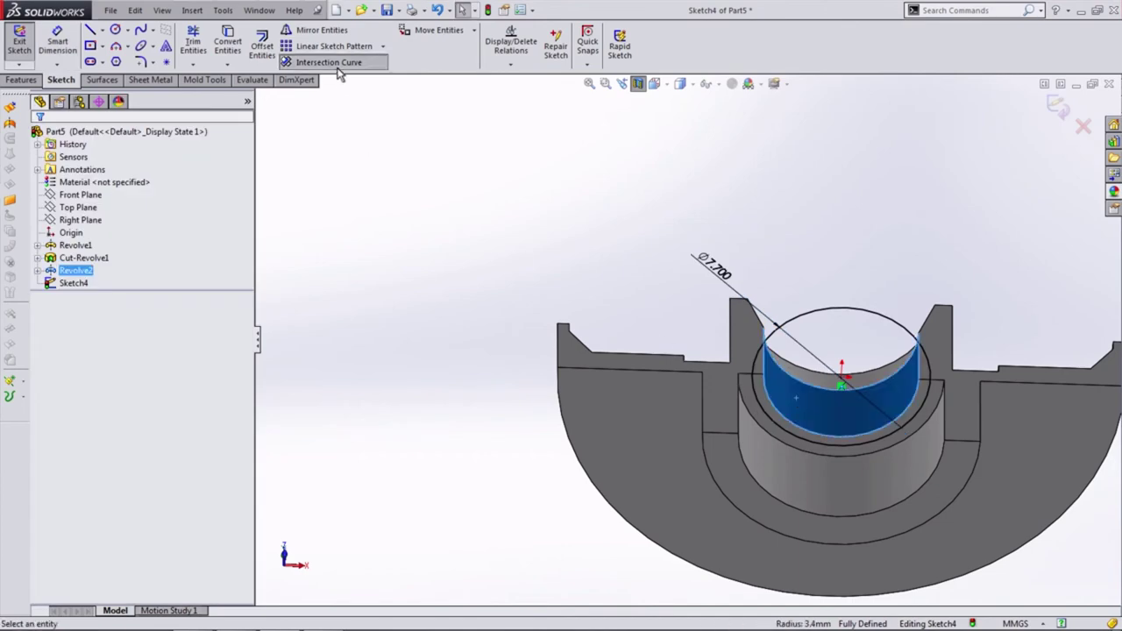
# Extrude the circle into a 3.1 mm boss and view it from the front
pyautogui.click(21, 79)
pyautogui.click(9, 53)
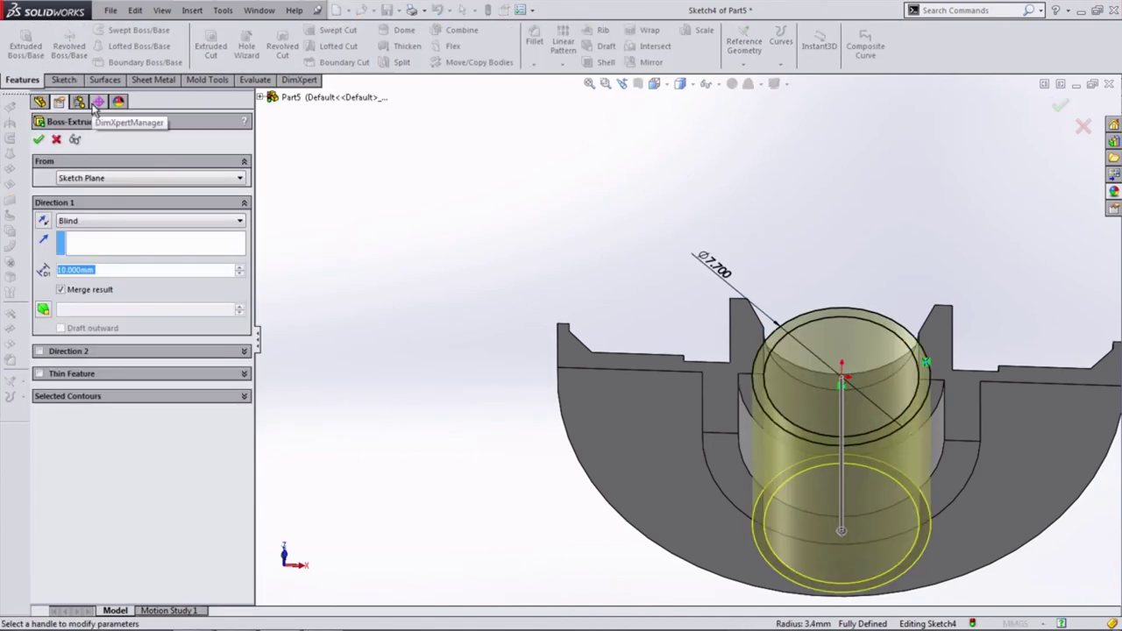
pyautogui.write('3.1')
pyautogui.press('Return')
pyautogui.click(41, 143)
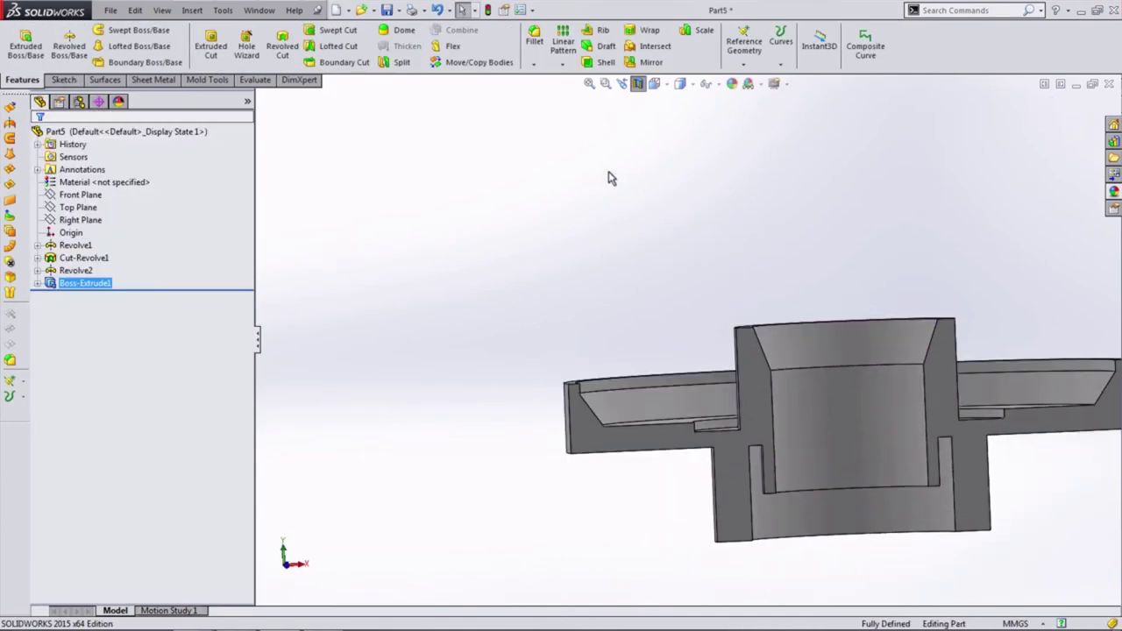
pyautogui.click(653, 83)
pyautogui.click(675, 142)
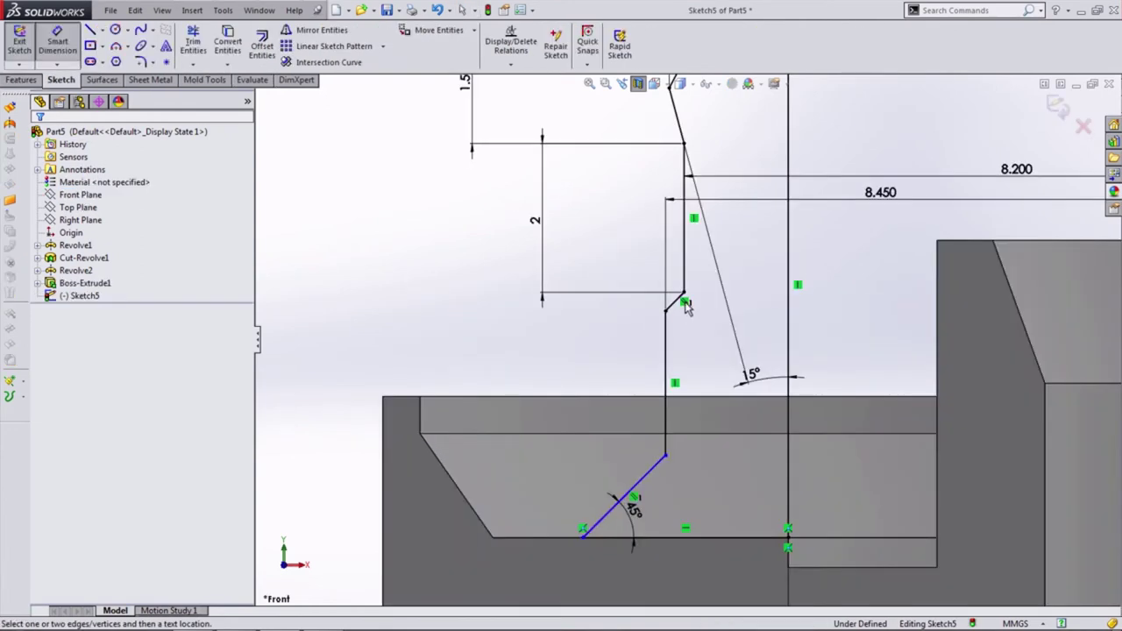
# Dimension the slanted rim line at 1 mm
pyautogui.press('Escape')
pyautogui.scroll(-2, 687, 305)
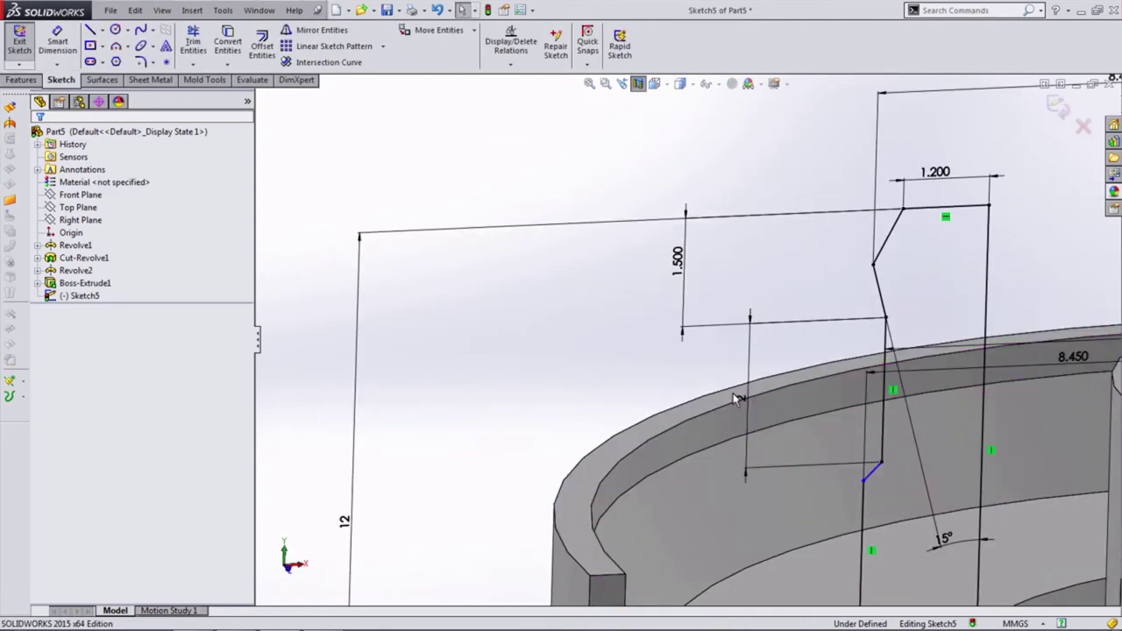
pyautogui.click(824, 481)
pyautogui.scroll(-3, 552, 337)
pyautogui.press('d')
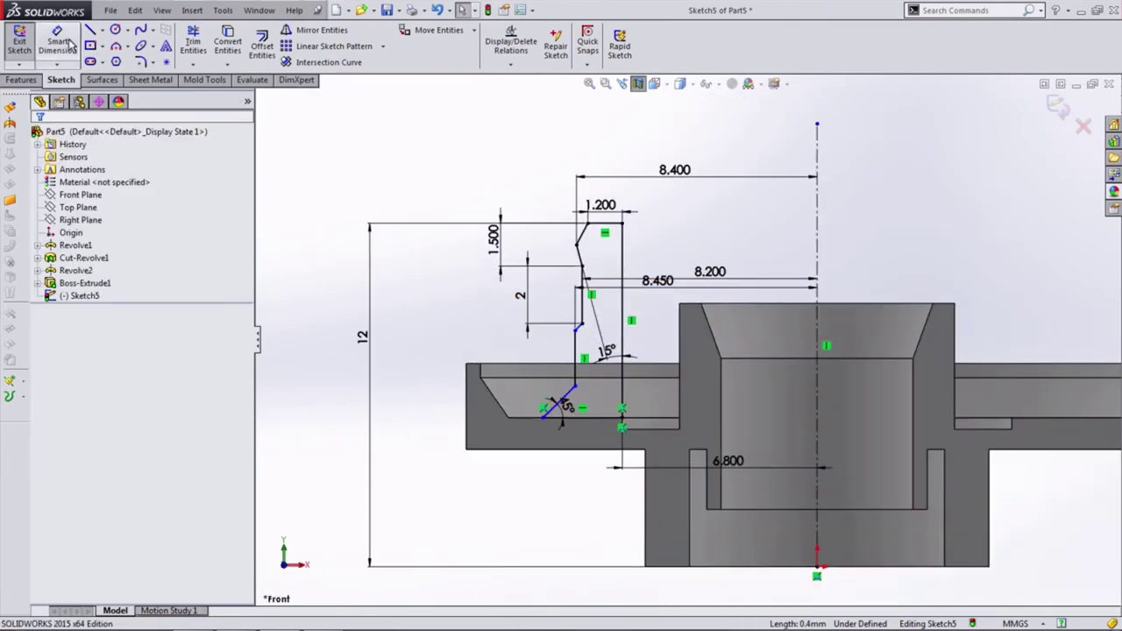
pyautogui.scroll(5, 552, 335)
pyautogui.click(672, 355)
pyautogui.click(584, 346)
pyautogui.press('Return')
# Add a 1.300 mm distance dimension to the chamfer endpoint
pyautogui.scroll(-3, 613, 368)
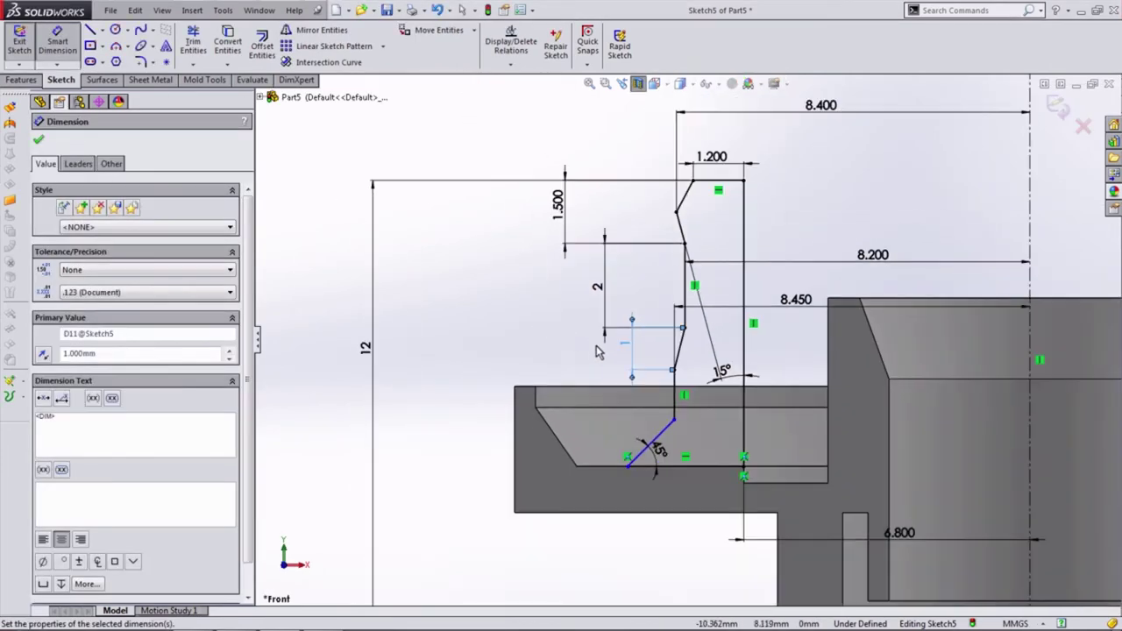
pyautogui.click(637, 442)
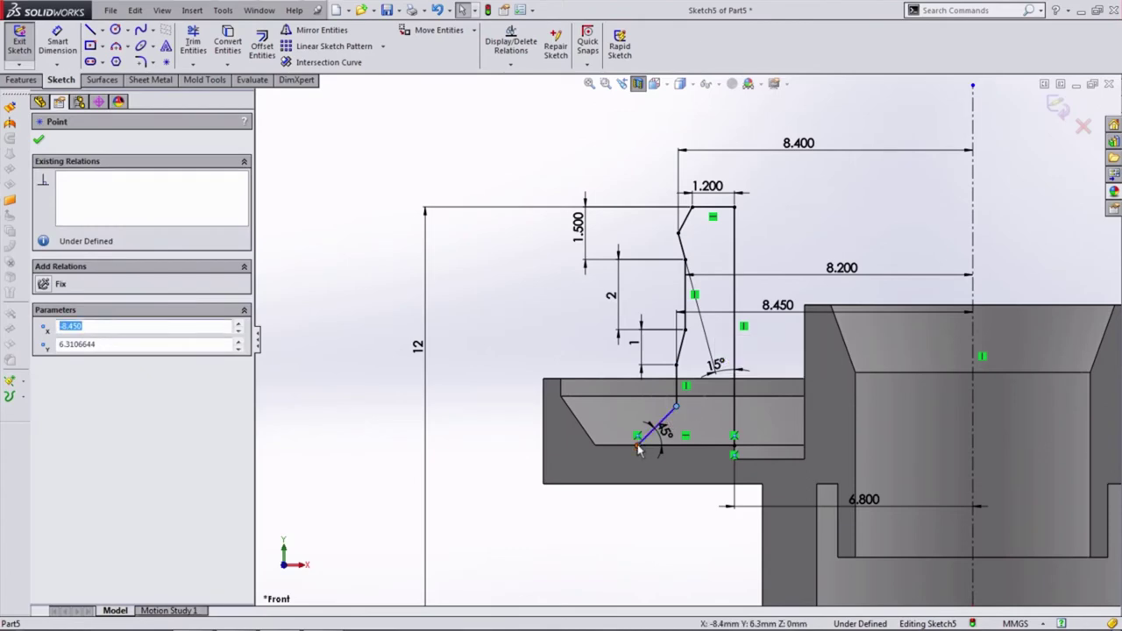
pyautogui.moveTo(645, 449); pyautogui.dragTo(629, 493, button='middle')
pyautogui.press('Escape')
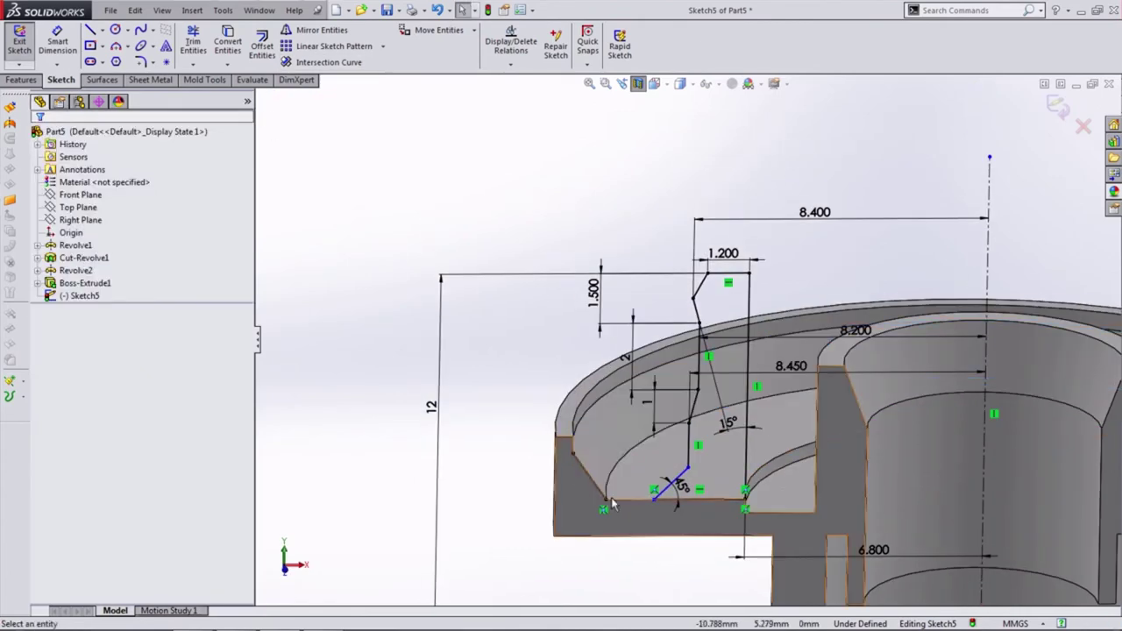
pyautogui.click(580, 464)
pyautogui.press('d')
pyautogui.click(581, 497)
pyautogui.click(644, 523)
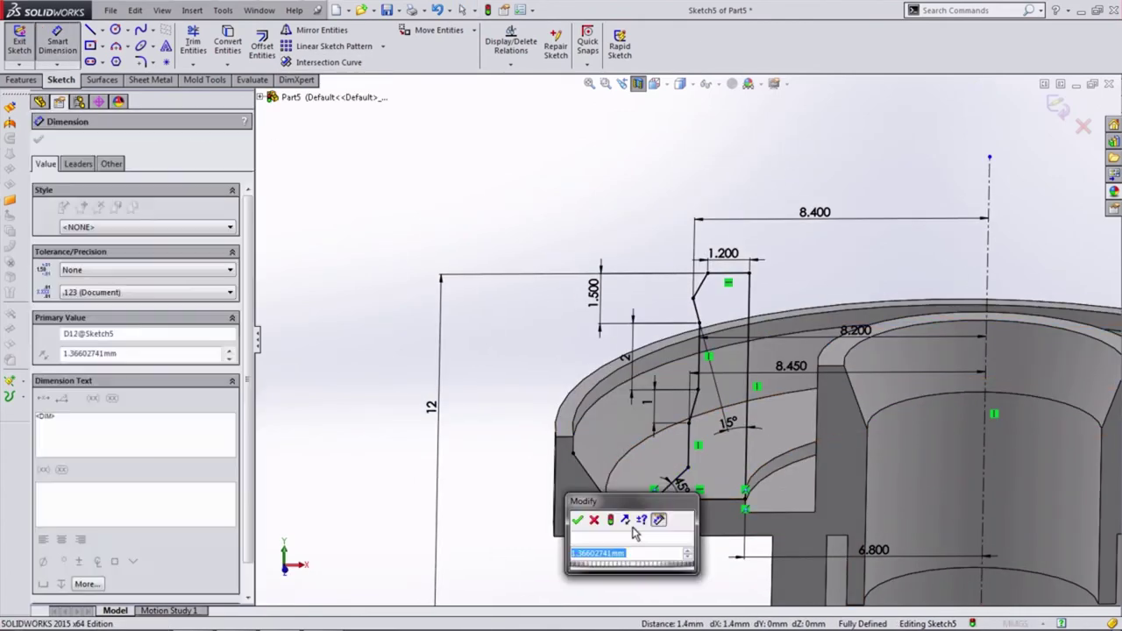
pyautogui.press('Return')
pyautogui.scroll(-3, 687, 333)
pyautogui.press('Escape')
# Revolve the rim profile about the centerline into an outer collar
pyautogui.click(653, 83)
pyautogui.click(674, 142)
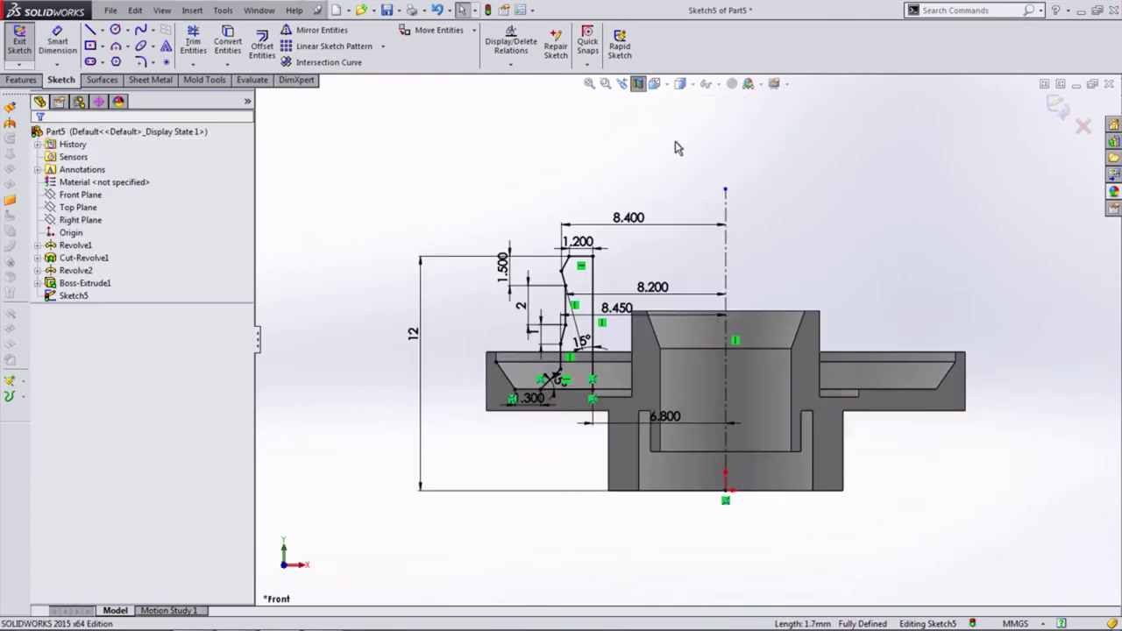
pyautogui.scroll(-2, 578, 395)
pyautogui.scroll(1, 611, 382)
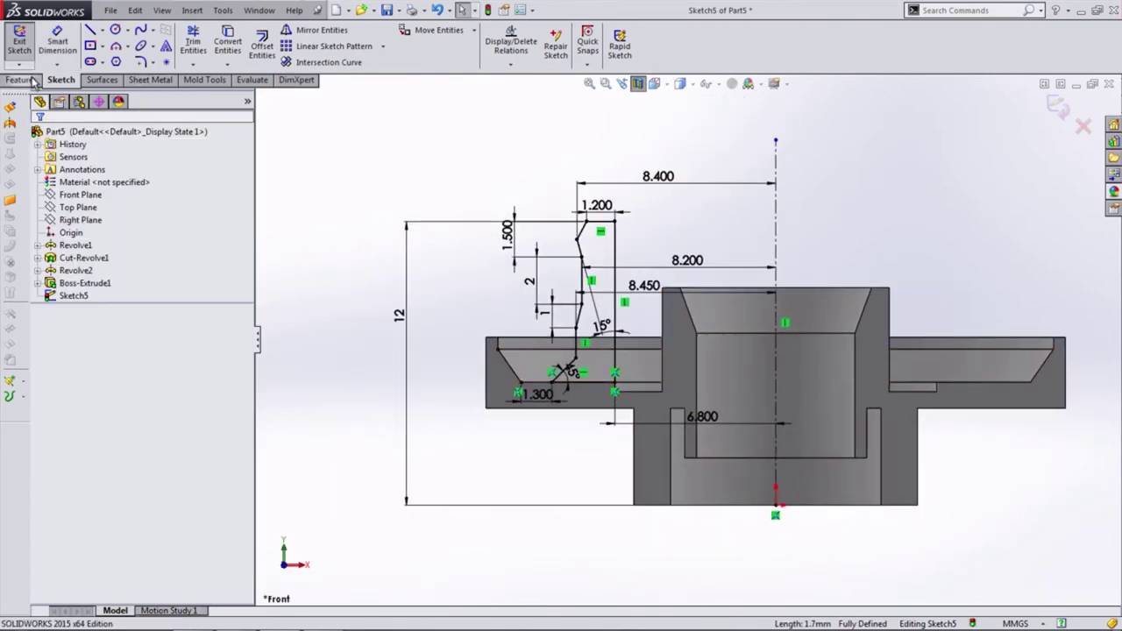
pyautogui.click(20, 79)
pyautogui.click(69, 44)
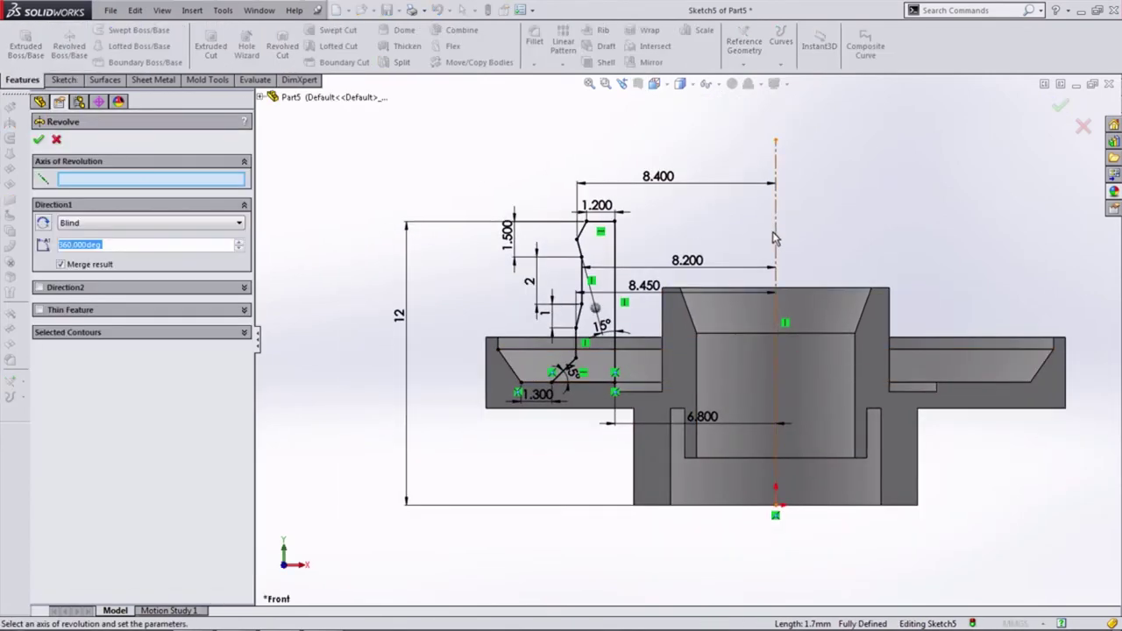
pyautogui.click(774, 237)
pyautogui.click(37, 140)
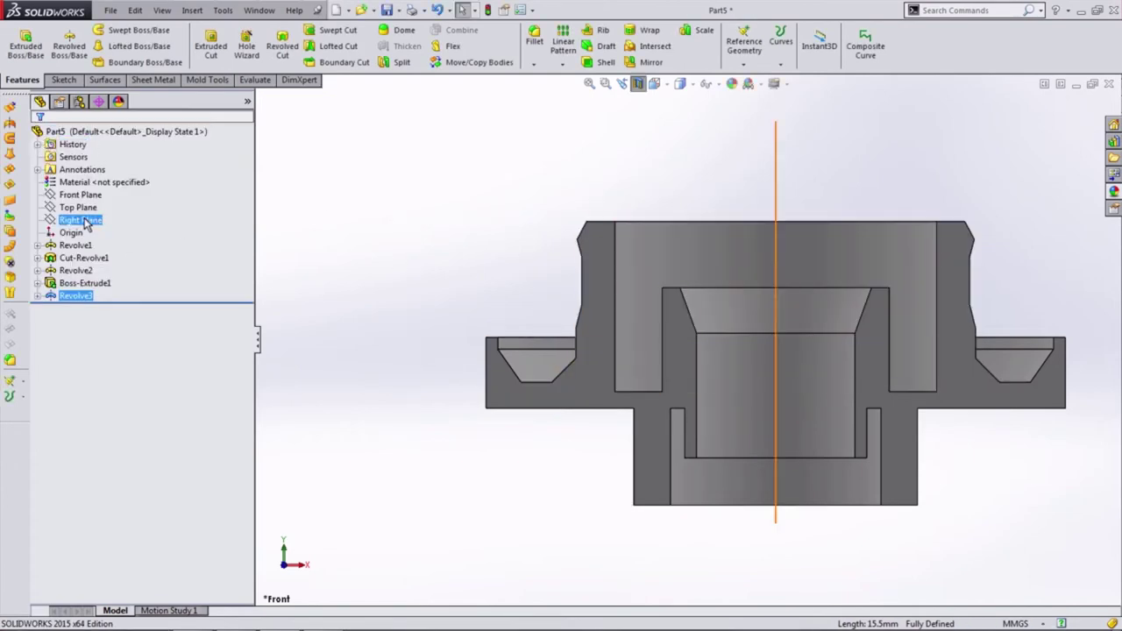
# Start a Front Plane sketch with intersection curves and begin drawing lines
pyautogui.click(80, 195)
pyautogui.click(771, 219)
pyautogui.click(329, 63)
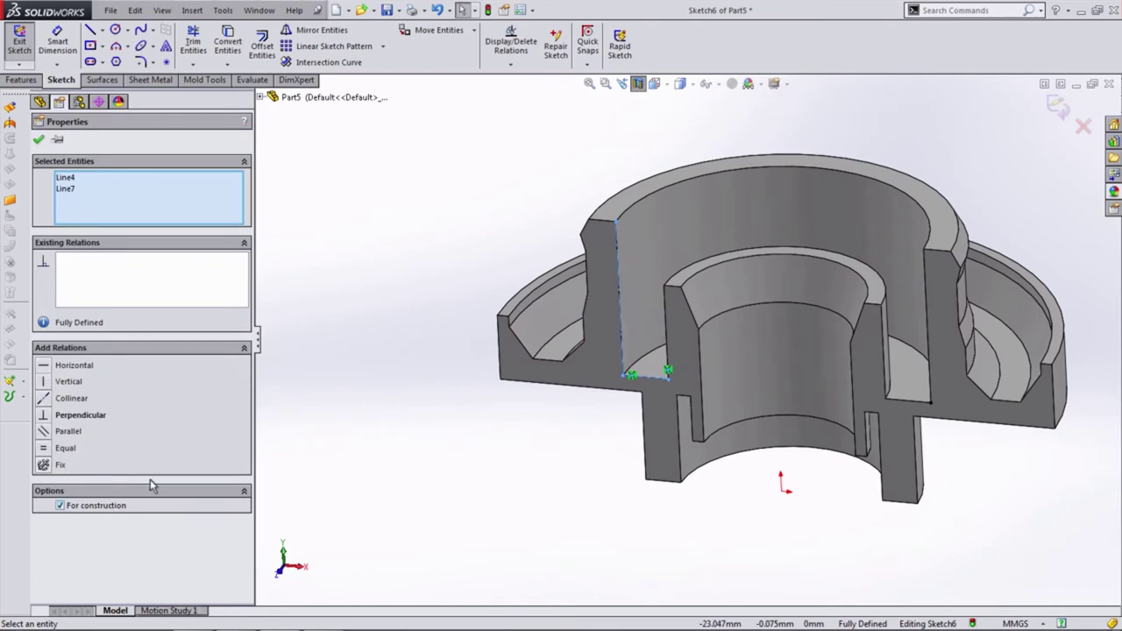
pyautogui.press('Escape')
pyautogui.click(679, 83)
pyautogui.click(659, 129)
pyautogui.click(90, 29)
pyautogui.scroll(5, 541, 338)
pyautogui.click(571, 337)
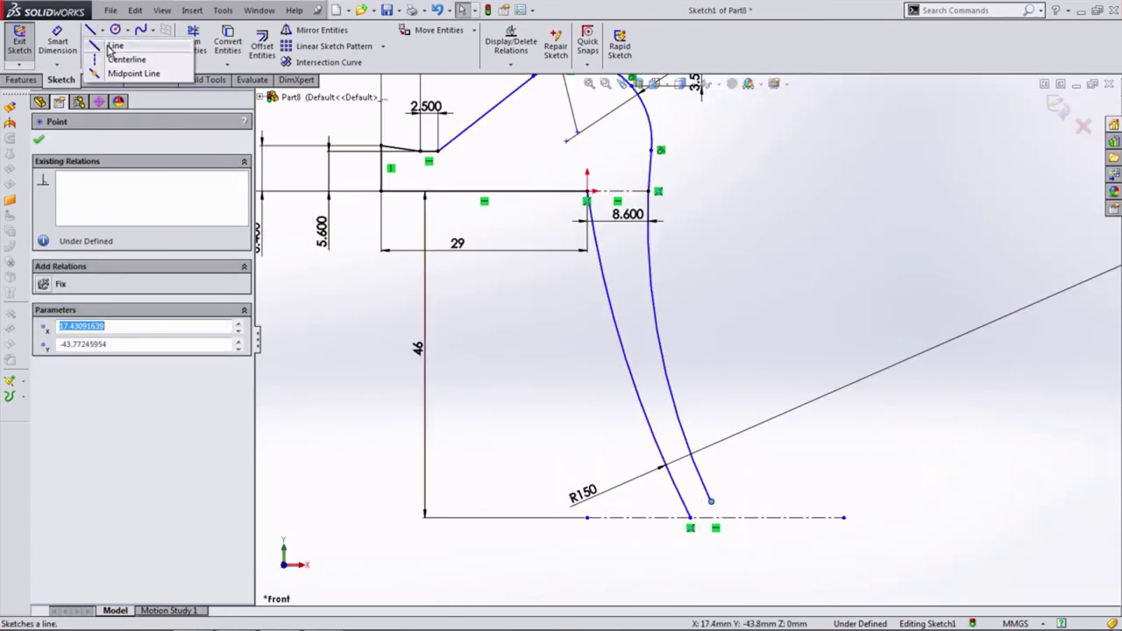
pyautogui.click(110, 50)
# Draw a short line at the profile's bottom end and dimension it: length 1 at 10°
pyautogui.moveTo(711, 502); pyautogui.dragTo(691, 517)
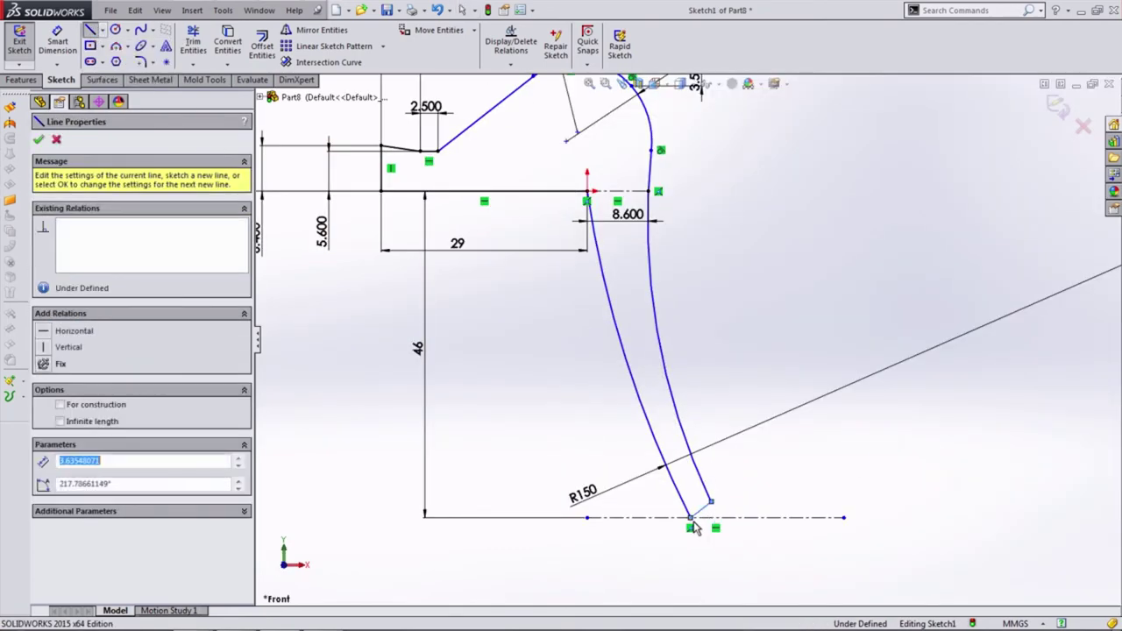
pyautogui.click(57, 44)
pyautogui.click(701, 509)
pyautogui.click(734, 523)
pyautogui.press('Return')
pyautogui.scroll(3, 735, 491)
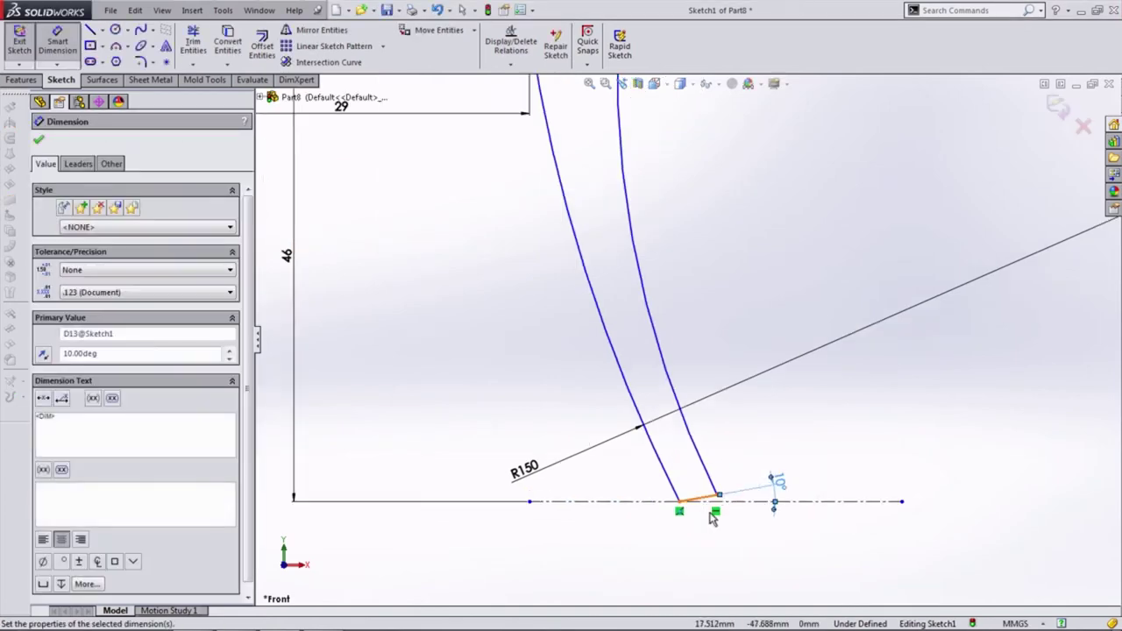
pyautogui.click(672, 456)
pyautogui.click(788, 466)
pyautogui.click(692, 455)
pyautogui.write('1')
pyautogui.press('Return')
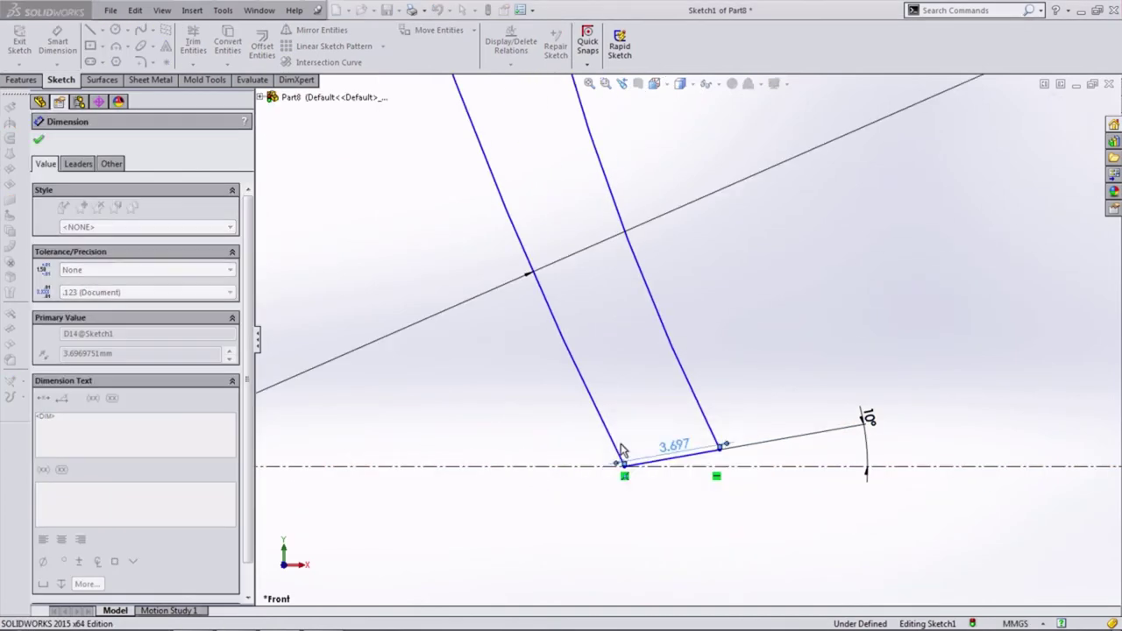
# Add the 13.500 horizontal distance and the R200 radius on the right arc
pyautogui.scroll(-3, 656, 433)
pyautogui.scroll(-2, 648, 395)
pyautogui.scroll(2, 735, 486)
pyautogui.click(711, 484)
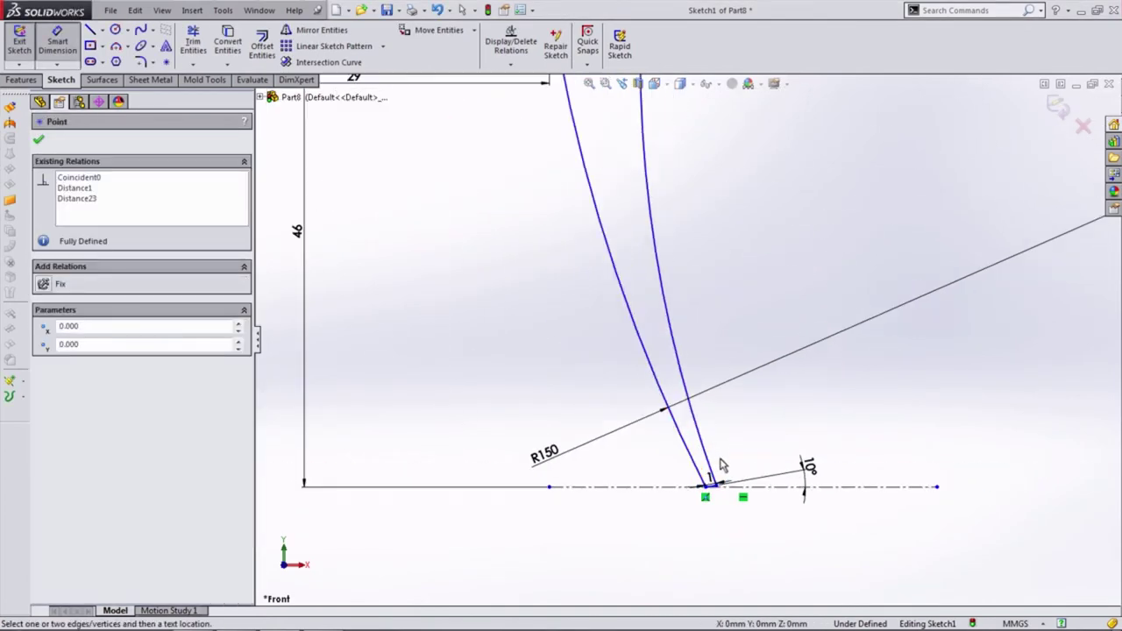
pyautogui.scroll(2, 712, 484)
pyautogui.scroll(-4, 693, 438)
pyautogui.click(639, 425)
pyautogui.write('13')
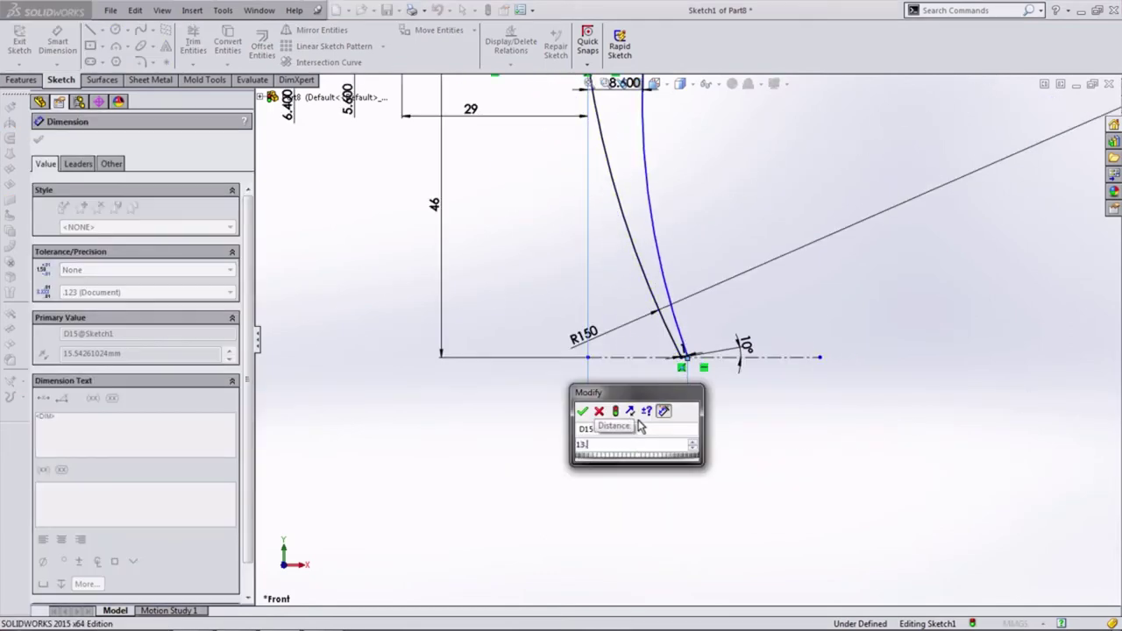
pyautogui.press('Return')
pyautogui.scroll(-2, 666, 289)
pyautogui.scroll(-2, 682, 298)
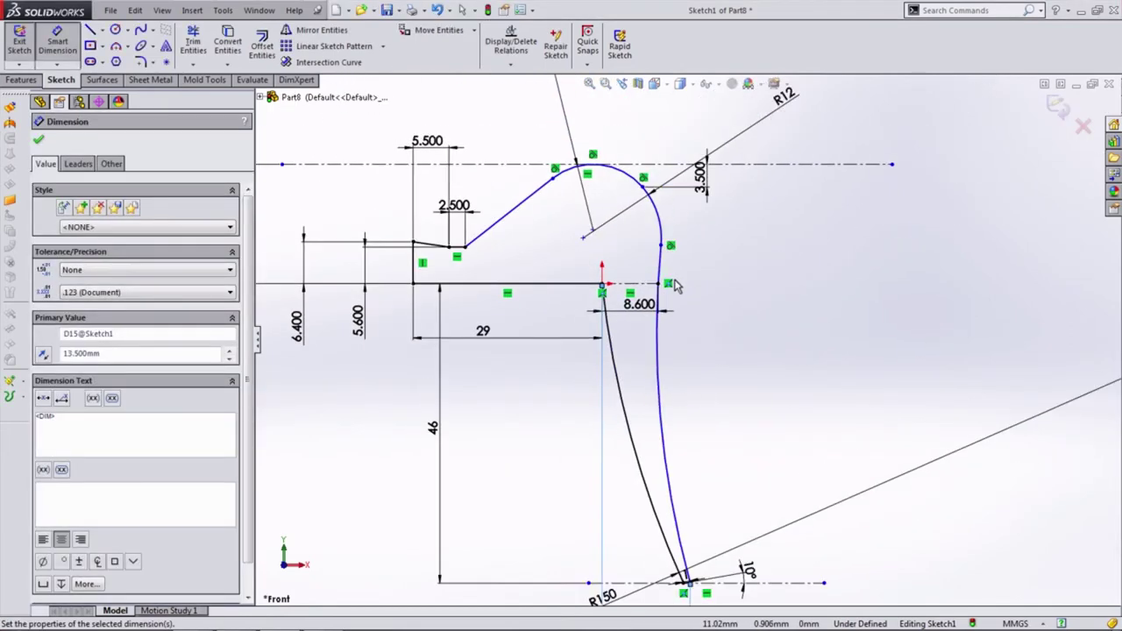
pyautogui.click(672, 339)
pyautogui.click(587, 398)
pyautogui.write('200')
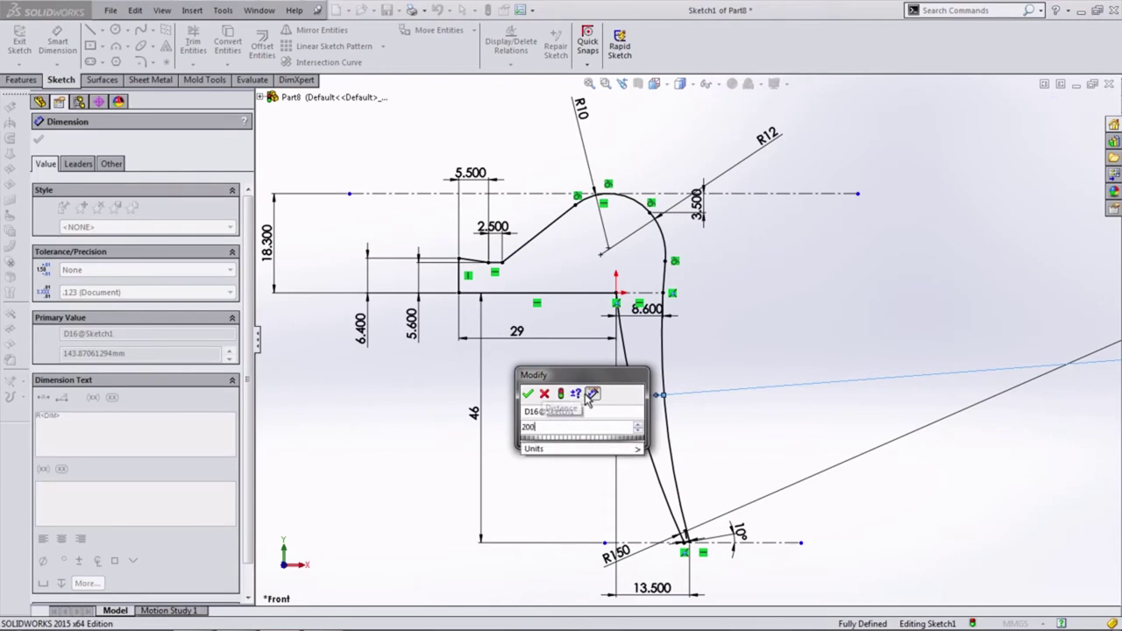
pyautogui.press('Return')
pyautogui.scroll(-2, 708, 327)
# Return to Front view and move all dimensions clear of the profile
pyautogui.moveTo(708, 328); pyautogui.dragTo(651, 143, button='middle')
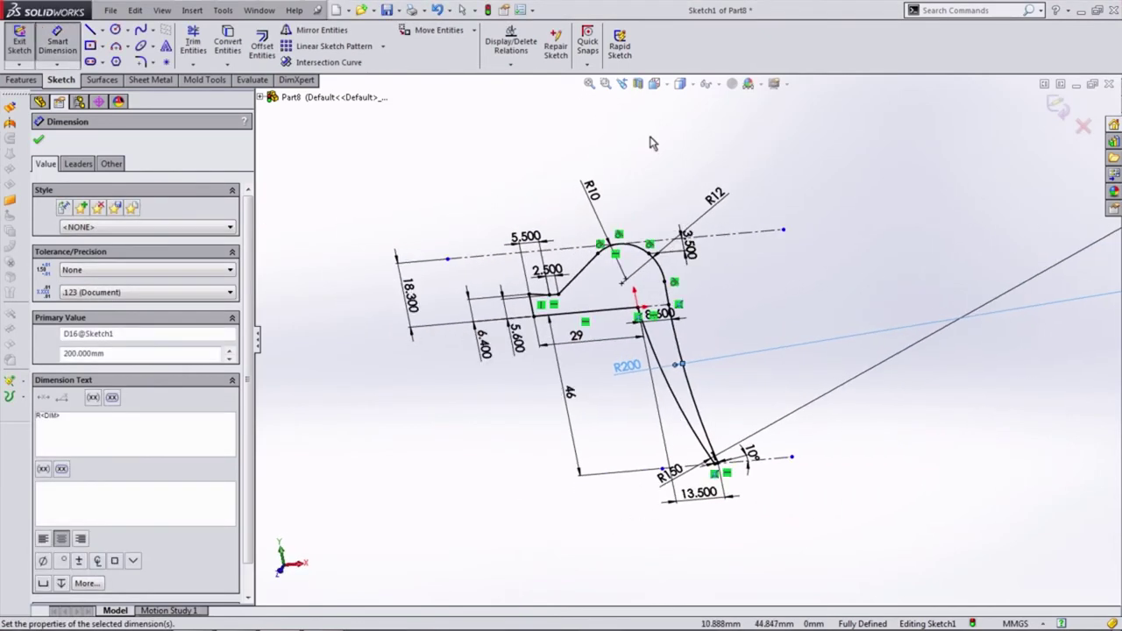
pyautogui.hotkey('ctrl', '1')
pyautogui.moveTo(635, 183); pyautogui.dragTo(623, 164)
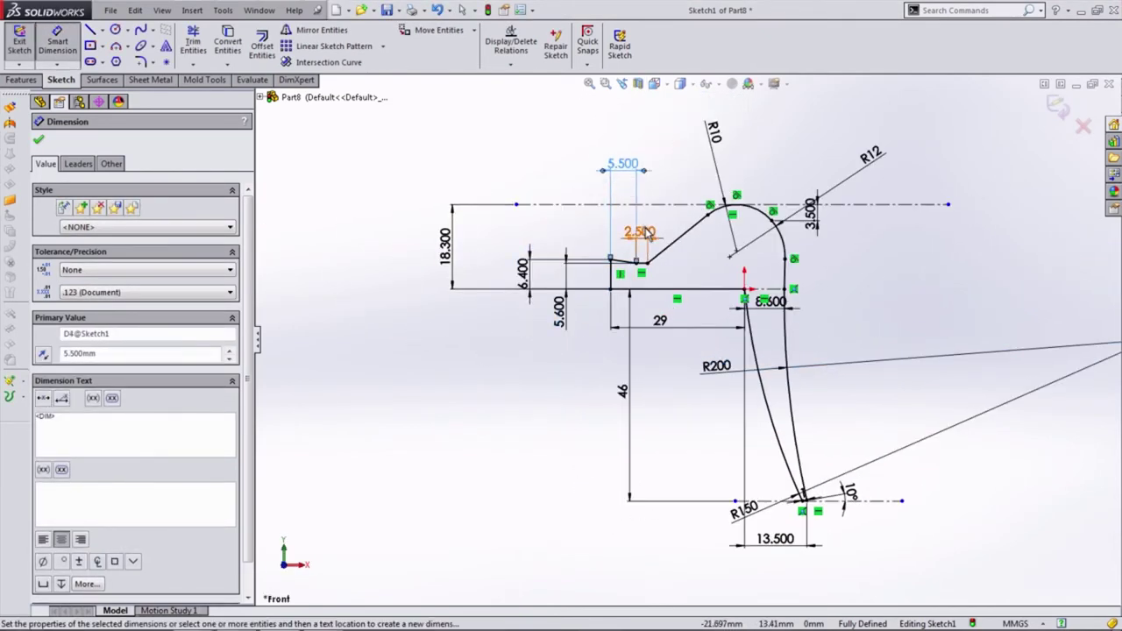
pyautogui.moveTo(810, 212); pyautogui.dragTo(874, 254)
pyautogui.moveTo(870, 155); pyautogui.dragTo(824, 139)
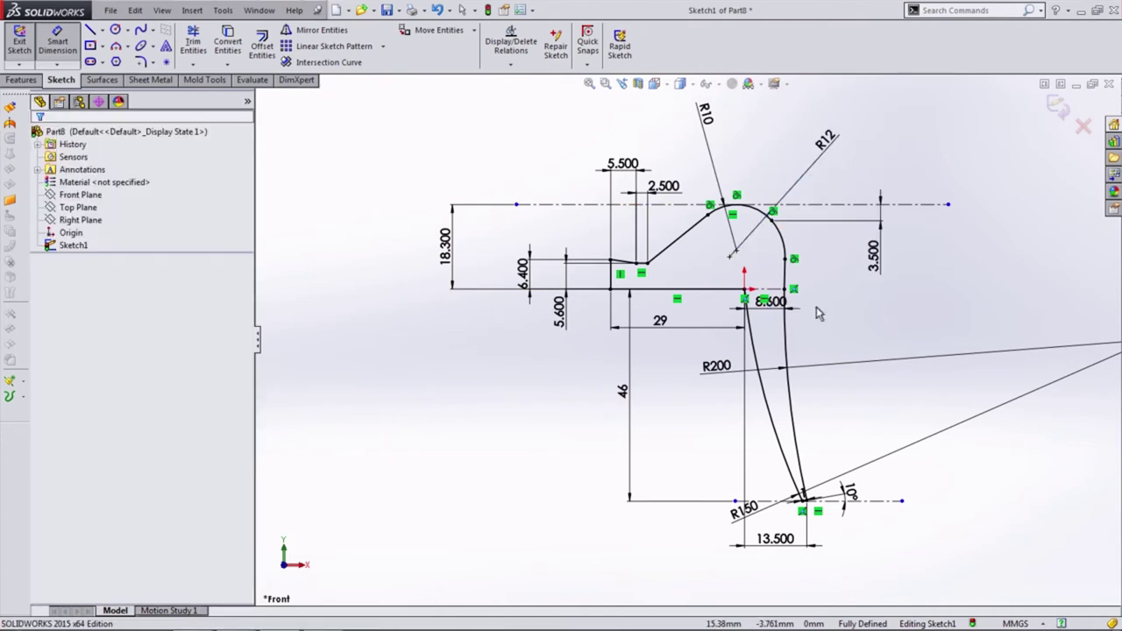
pyautogui.moveTo(771, 301); pyautogui.dragTo(844, 315)
pyautogui.moveTo(773, 355); pyautogui.dragTo(867, 355)
pyautogui.moveTo(747, 512); pyautogui.dragTo(706, 423)
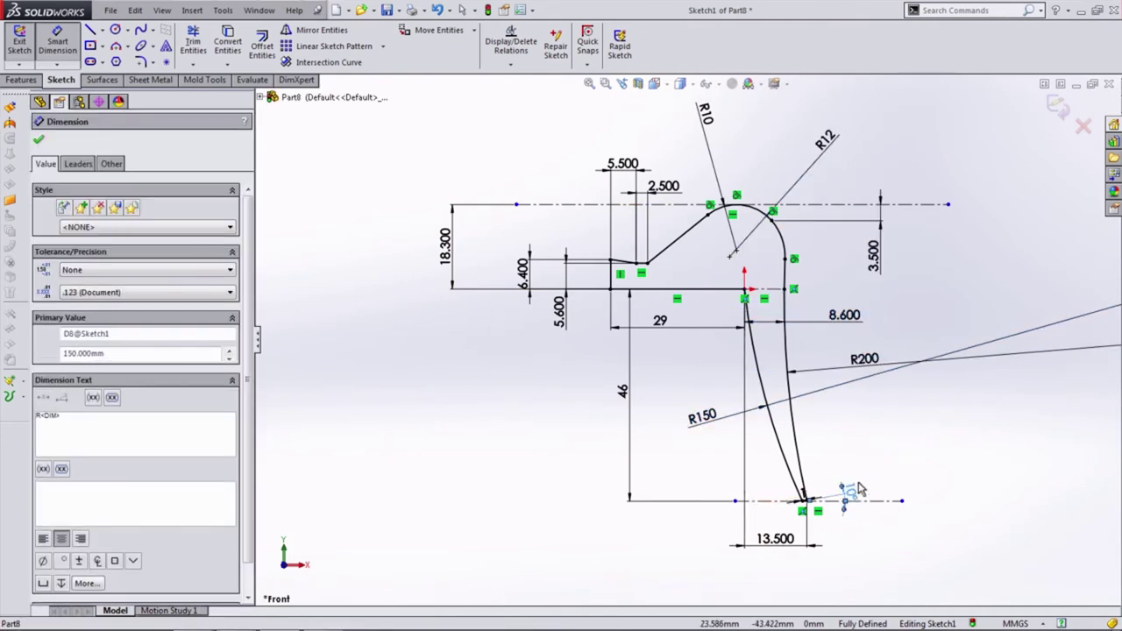
pyautogui.moveTo(846, 490); pyautogui.dragTo(855, 557)
pyautogui.moveTo(775, 538); pyautogui.dragTo(751, 536)
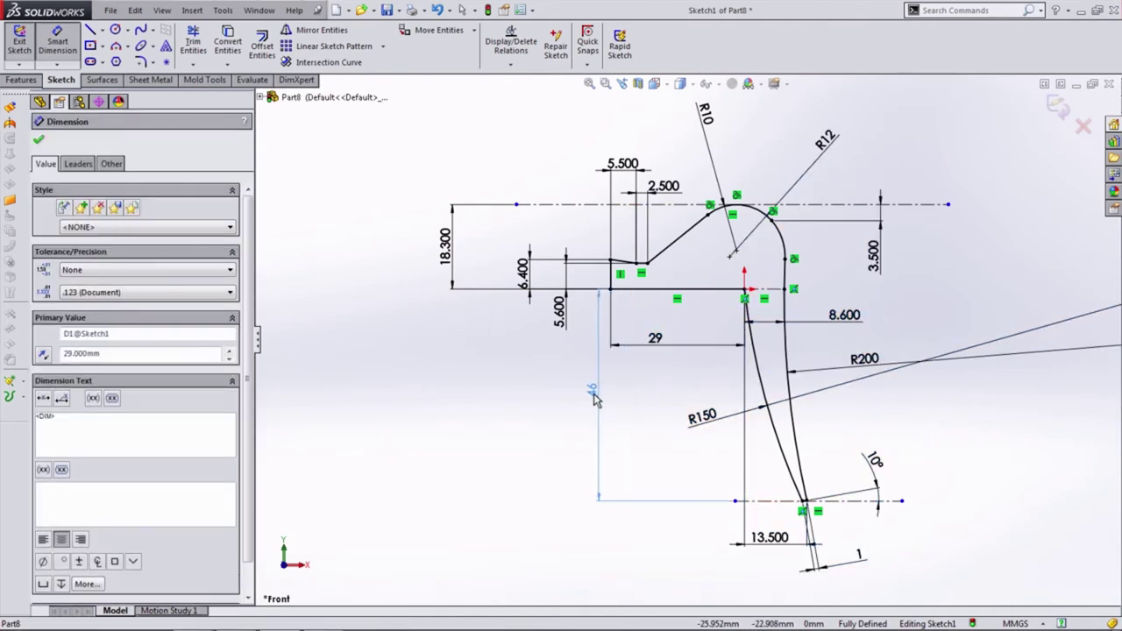
# Exit Smart Dimension and start an Extruded Boss/Base of the sketch
pyautogui.press('Escape')
pyautogui.click(22, 80)
pyautogui.click(25, 44)
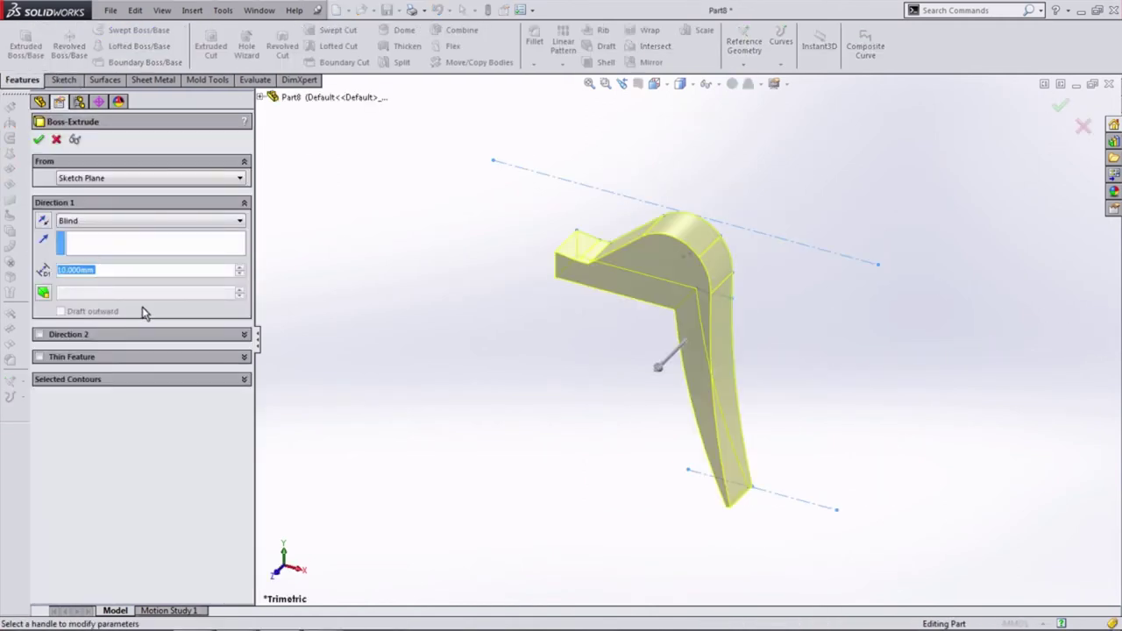
# Apply a teal solid-colour appearance to the trigger part and turn it to Isometric view
pyautogui.write('13')
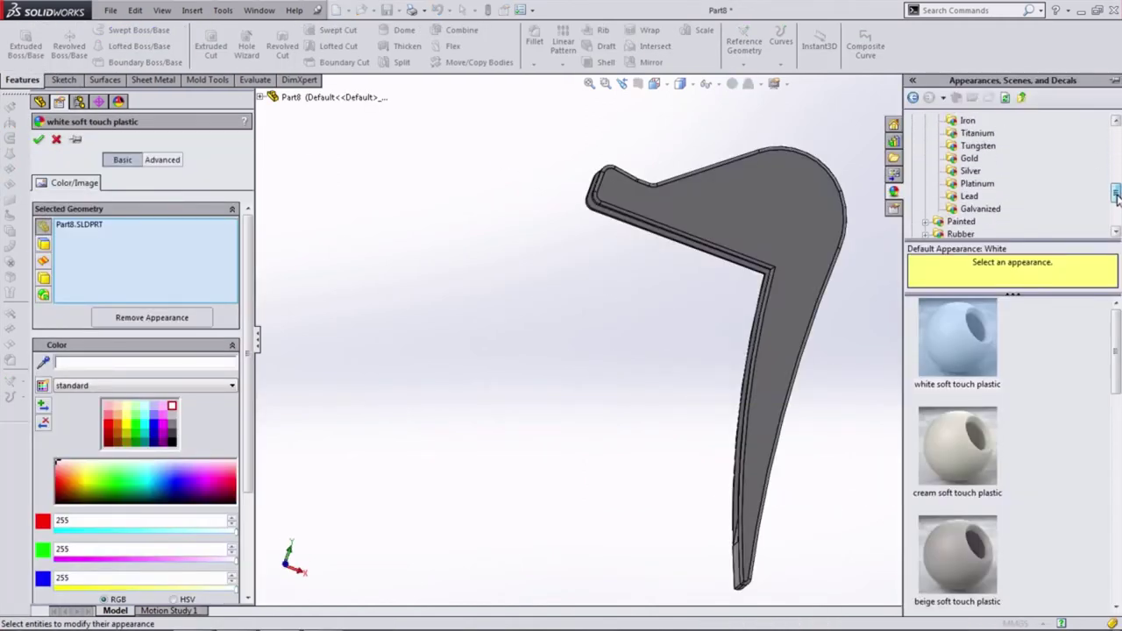
pyautogui.click(955, 234)
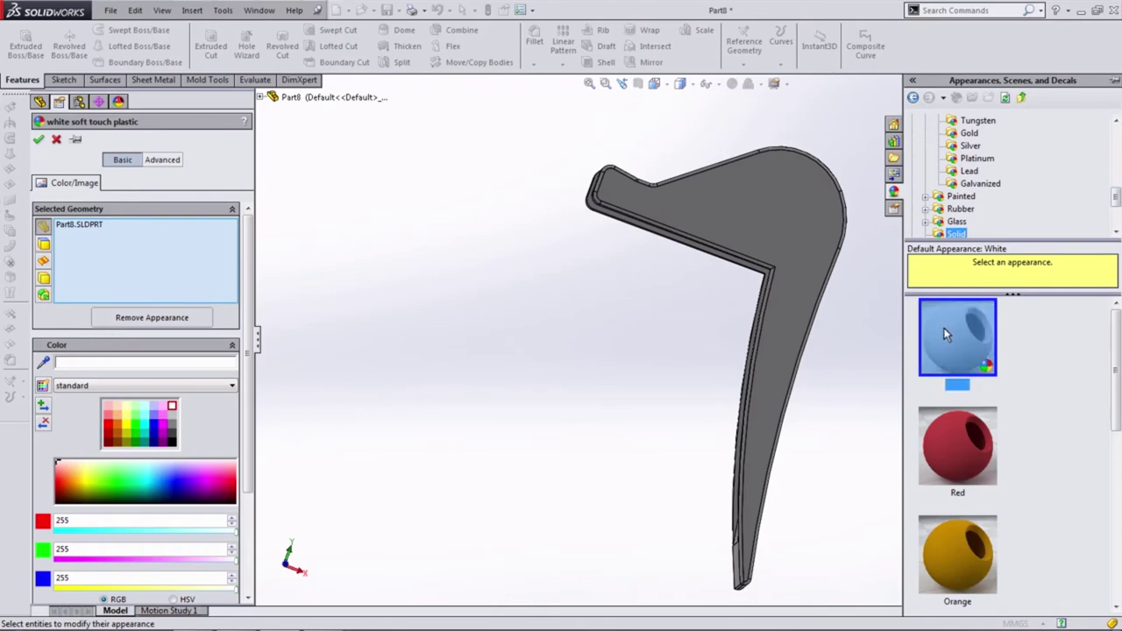
pyautogui.click(176, 476)
pyautogui.click(38, 138)
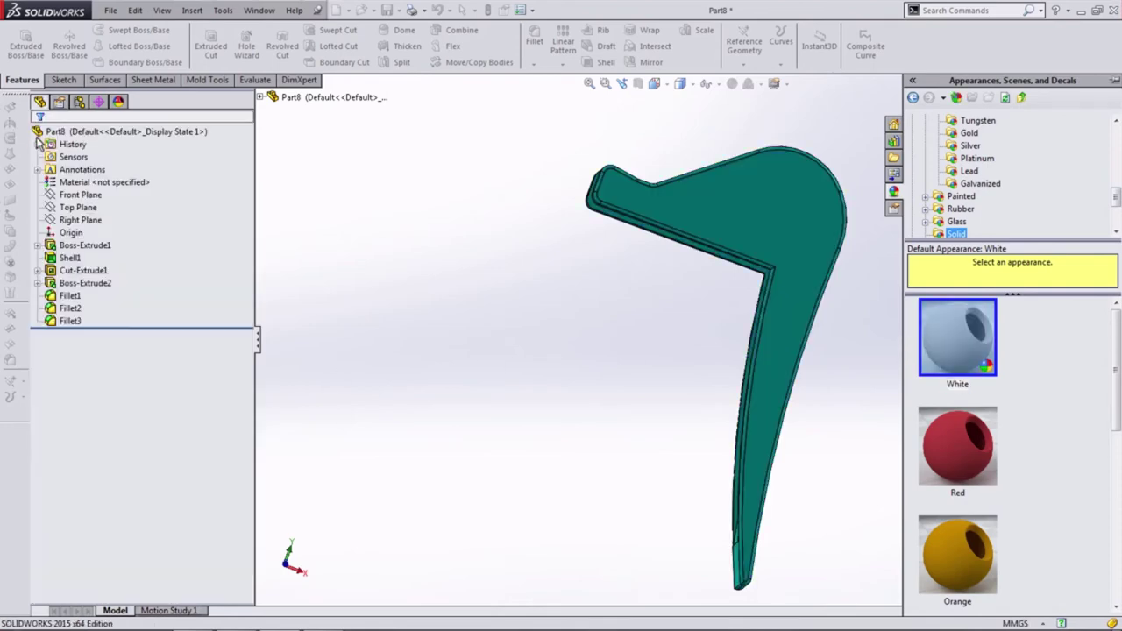
pyautogui.click(654, 83)
pyautogui.click(671, 117)
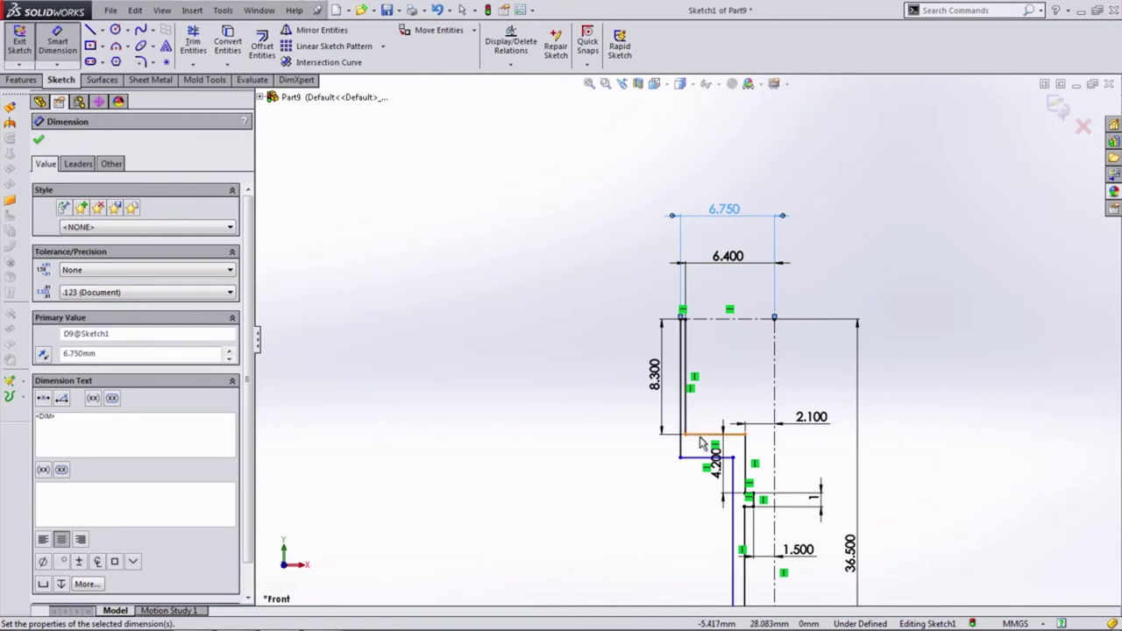
# Dimension the short step edge to 1 and the long vertical line to 11.700
pyautogui.click(701, 438)
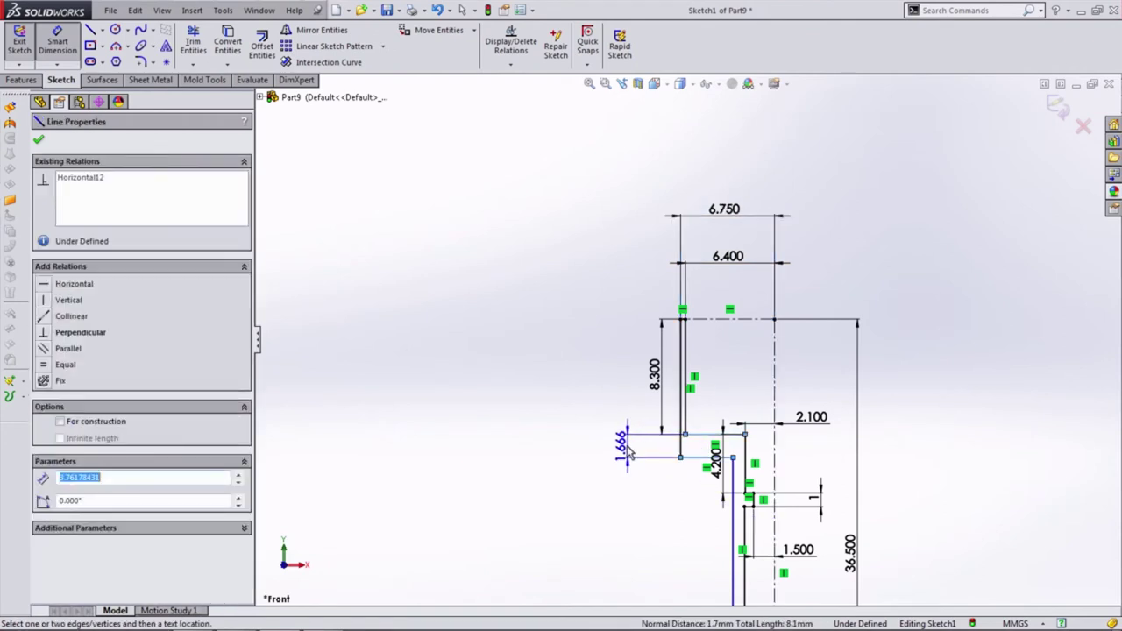
pyautogui.click(614, 442)
pyautogui.write('1')
pyautogui.press('Return')
pyautogui.click(713, 464)
pyautogui.click(653, 456)
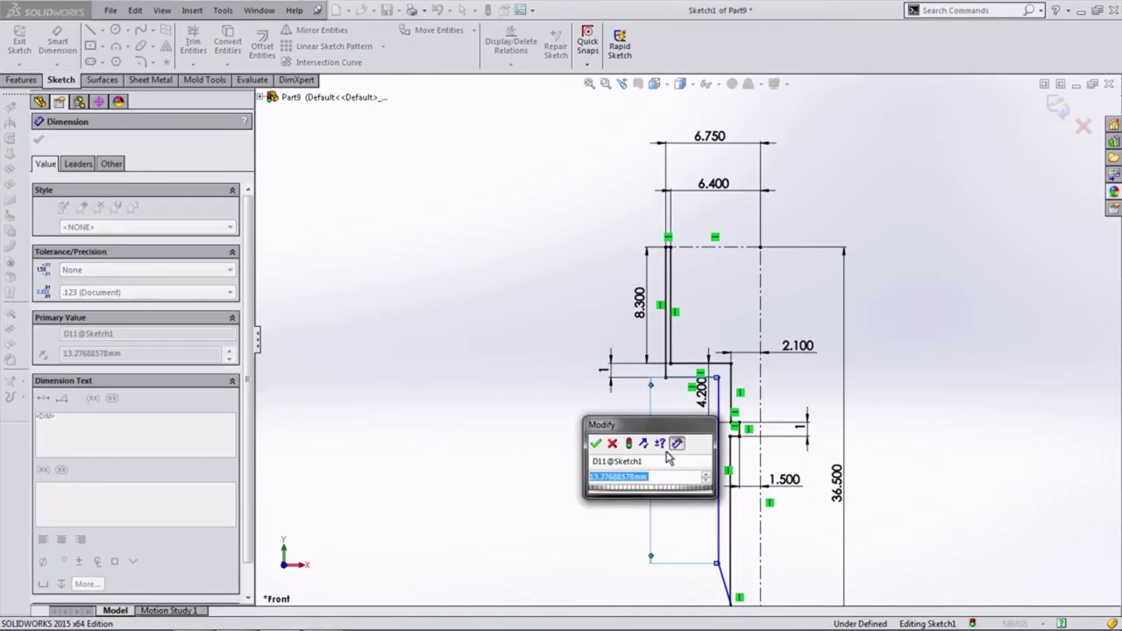
pyautogui.write('.7')
pyautogui.press('Return')
# Add a 3.750 offset from the centreline and a 20° angle on the slanted line
pyautogui.click(734, 487)
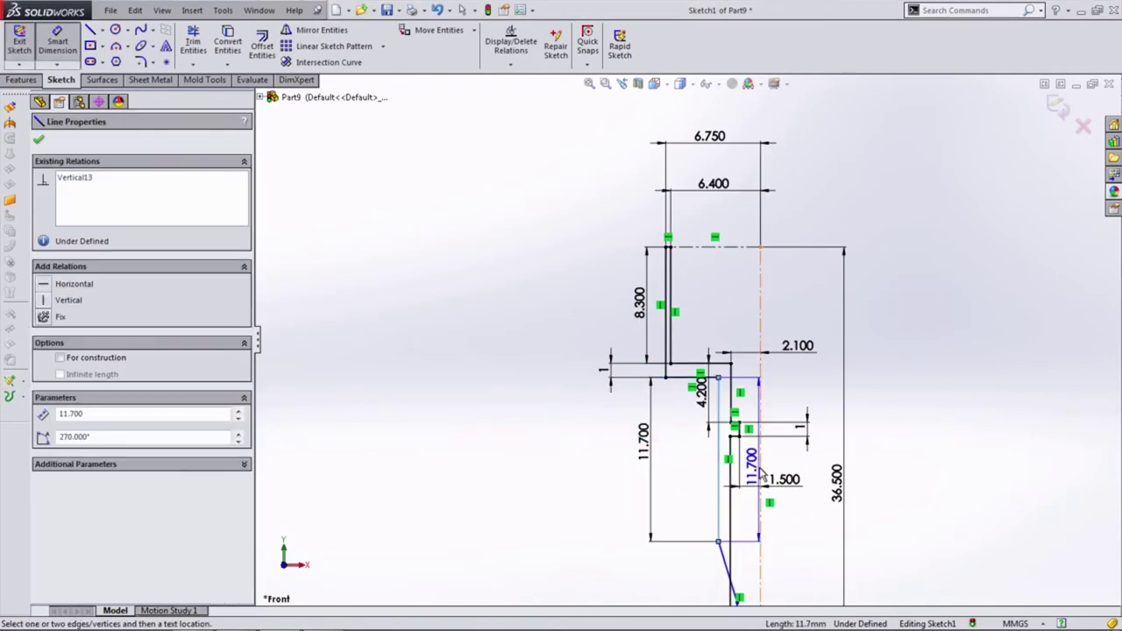
pyautogui.click(622, 487)
pyautogui.write('3.75')
pyautogui.press('Return')
pyautogui.scroll(3, 738, 400)
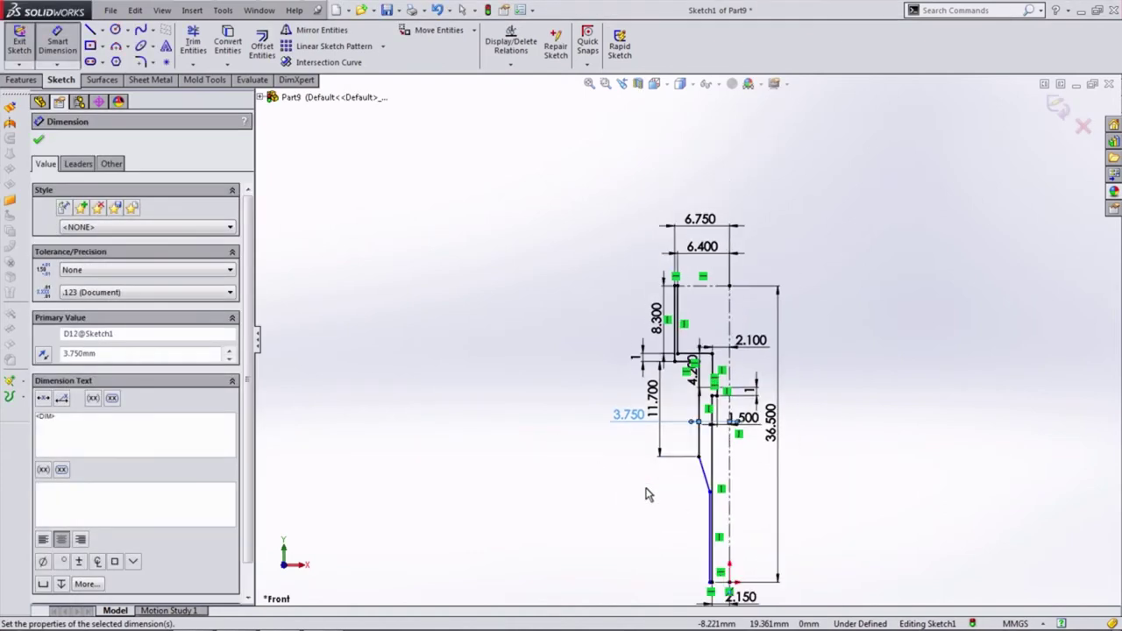
pyautogui.scroll(-5, 739, 399)
pyautogui.click(739, 400)
pyautogui.click(790, 377)
pyautogui.click(744, 360)
pyautogui.write('20')
pyautogui.press('Return')
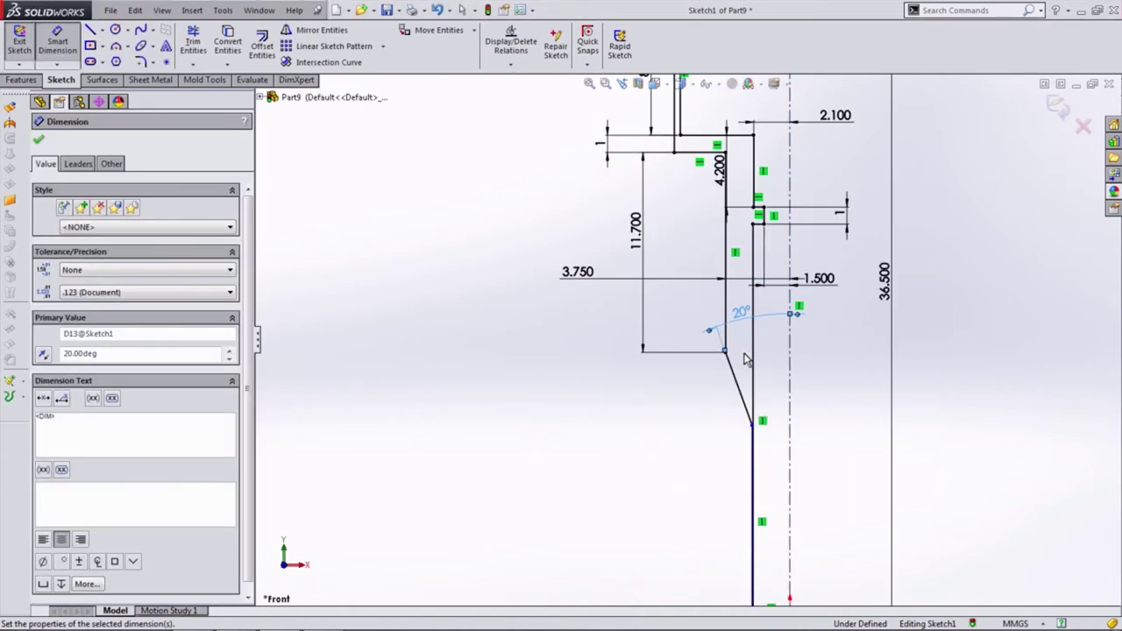
# Set the lower vertical line's offset from the centreline to 3.350
pyautogui.scroll(-3, 739, 399)
pyautogui.click(724, 333)
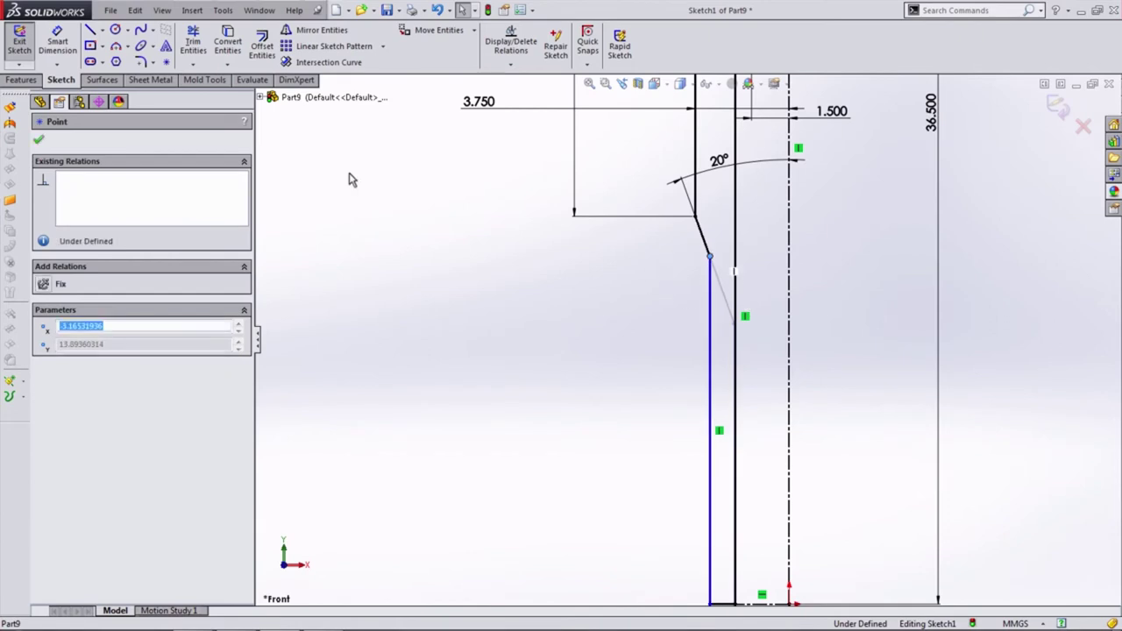
pyautogui.press('Escape')
pyautogui.click(714, 335)
pyautogui.click(789, 377)
pyautogui.click(780, 396)
pyautogui.write('3.35')
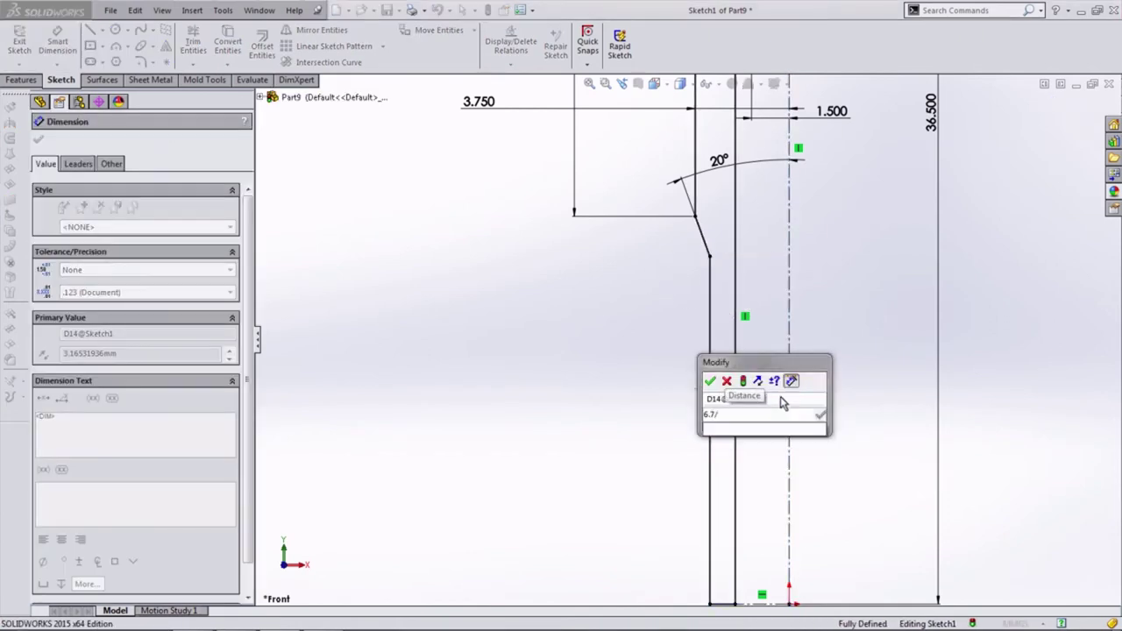
pyautogui.press('Return')
# Check the 8.300, 6.750 and 2.150 dimension values
pyautogui.scroll(2, 754, 404)
pyautogui.scroll(2, 710, 377)
pyautogui.scroll(-2, 664, 203)
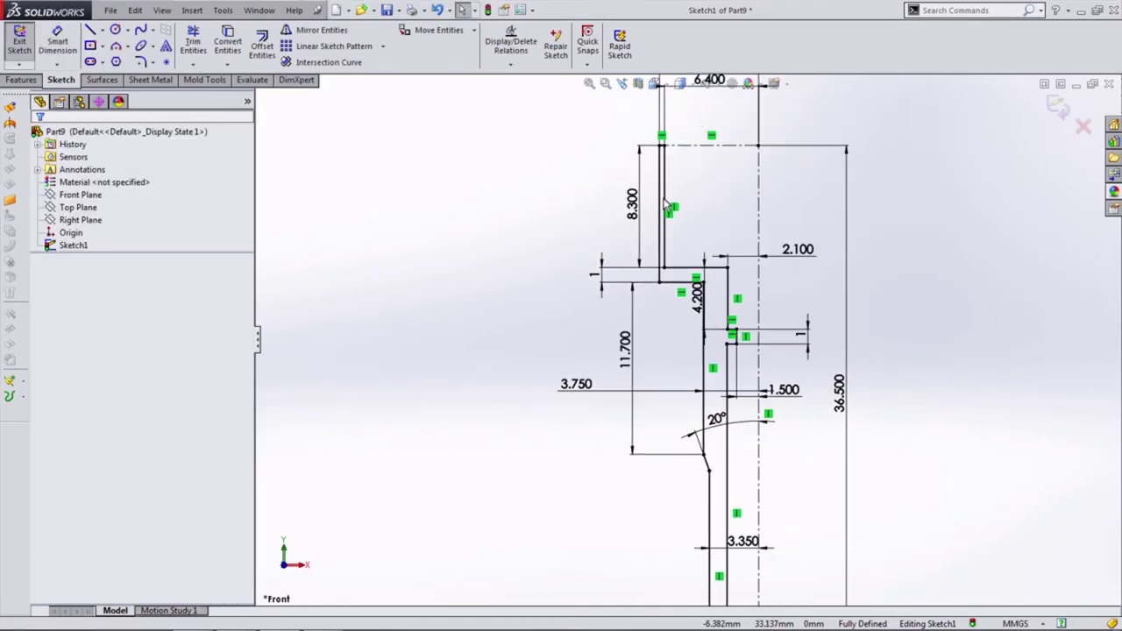
pyautogui.click(623, 351)
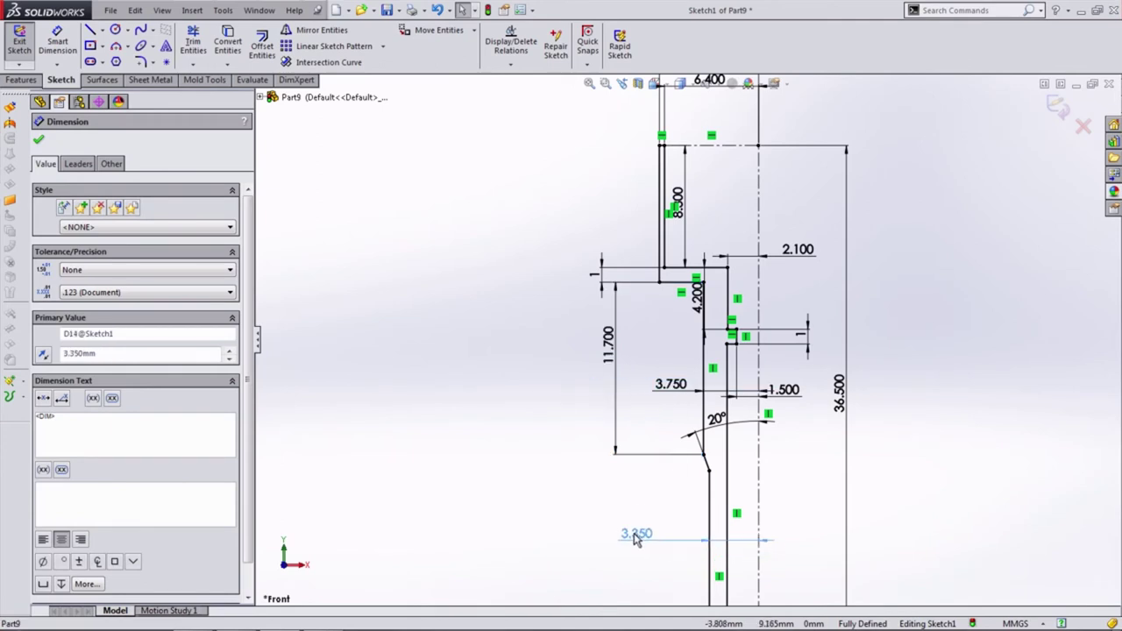
pyautogui.scroll(2, 685, 348)
pyautogui.click(694, 142)
pyautogui.scroll(1, 682, 333)
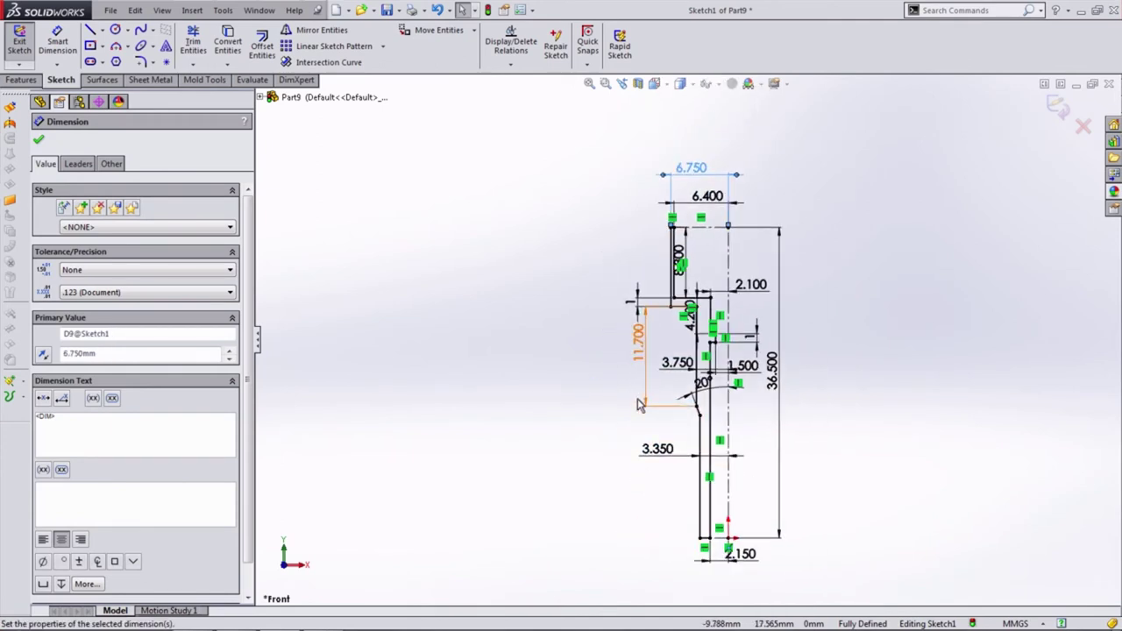
pyautogui.click(662, 567)
pyautogui.scroll(-1, 673, 286)
pyautogui.click(21, 80)
# Revolve the profile into the nozzle body and inspect its inside with a section view
pyautogui.click(69, 40)
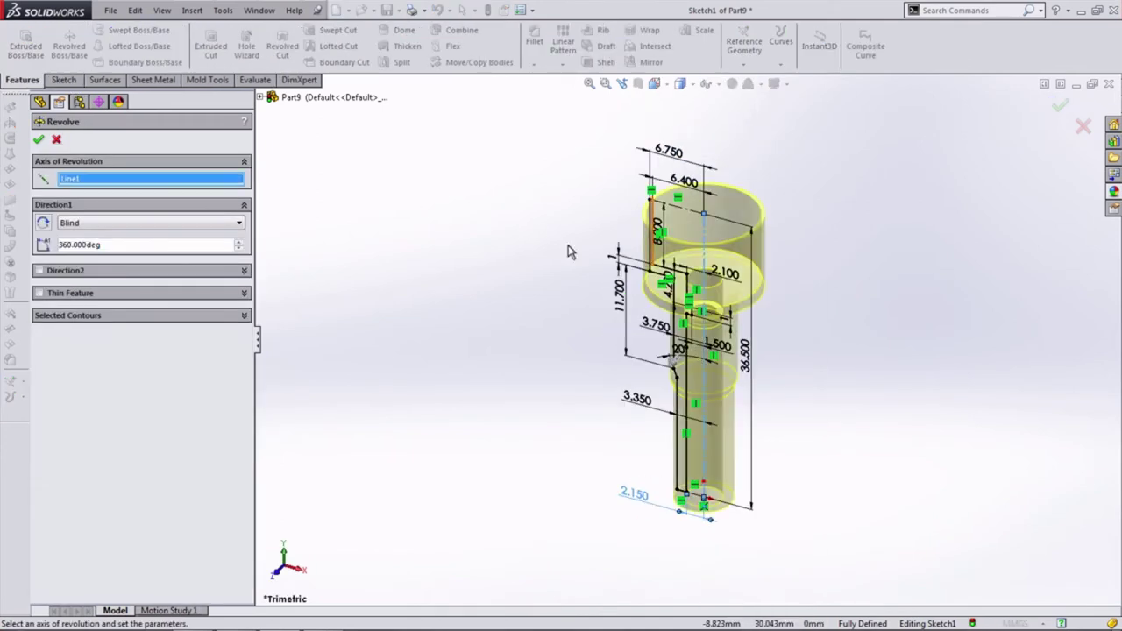
pyautogui.click(37, 139)
pyautogui.click(664, 94)
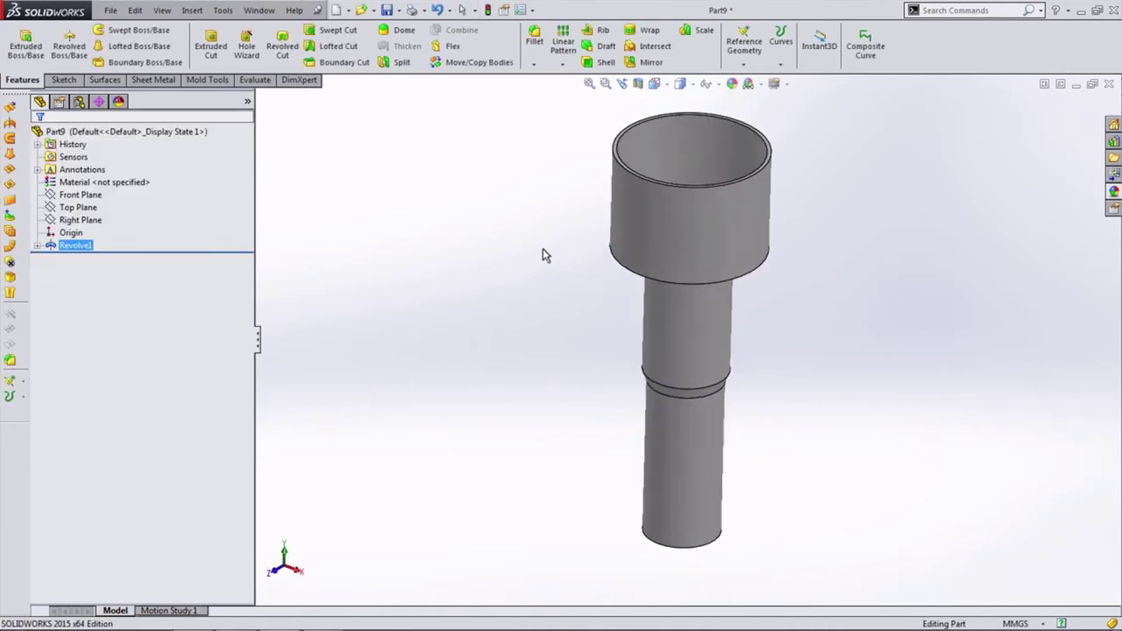
pyautogui.click(638, 83)
pyautogui.click(37, 138)
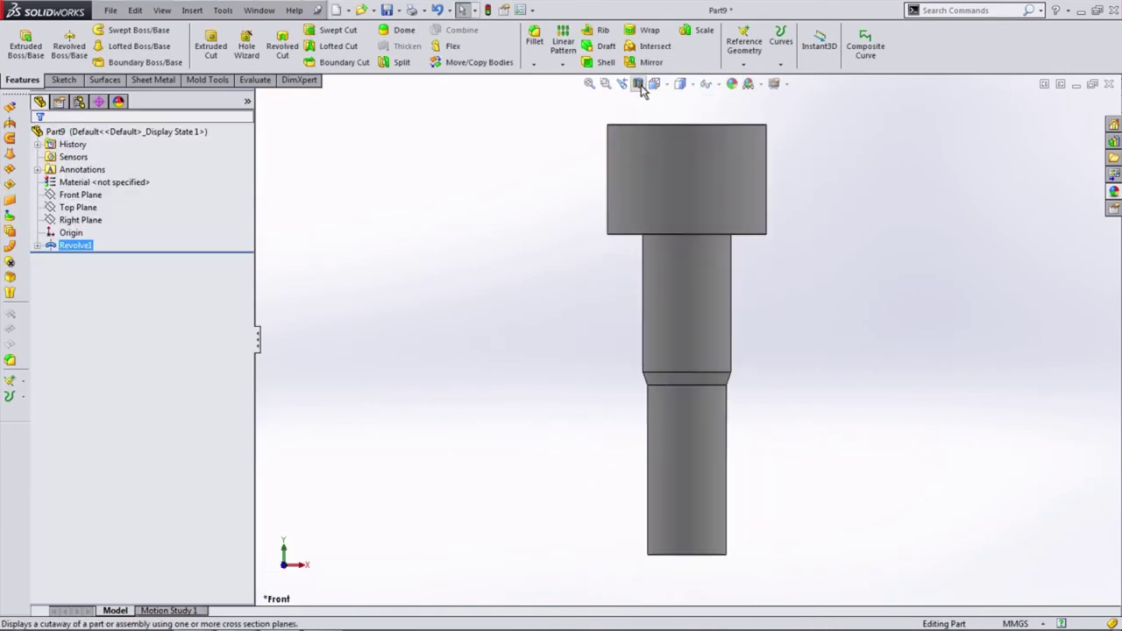
# Start a sketch on the inner cup face, then turn off the cutaway and check the underside
pyautogui.click(628, 211)
pyautogui.click(679, 121)
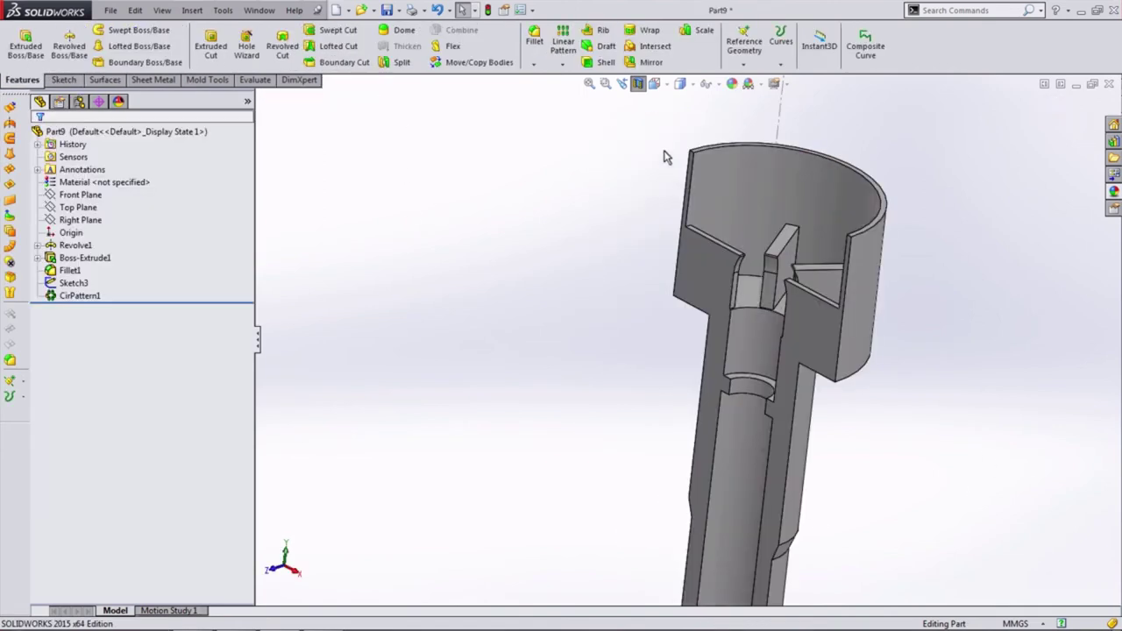
pyautogui.click(637, 83)
pyautogui.moveTo(638, 325); pyautogui.dragTo(575, 143, button='middle')
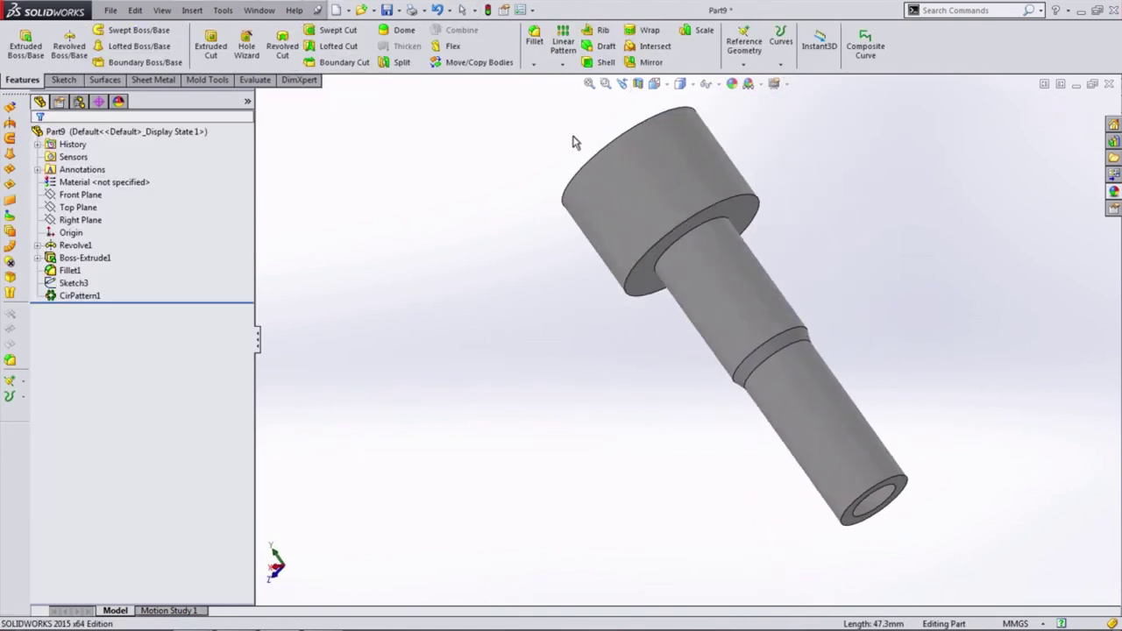
pyautogui.hotkey('ctrl', '1')
# Turn the nozzle to Isometric view and give it a White appearance
pyautogui.click(654, 83)
pyautogui.click(723, 112)
pyautogui.click(775, 84)
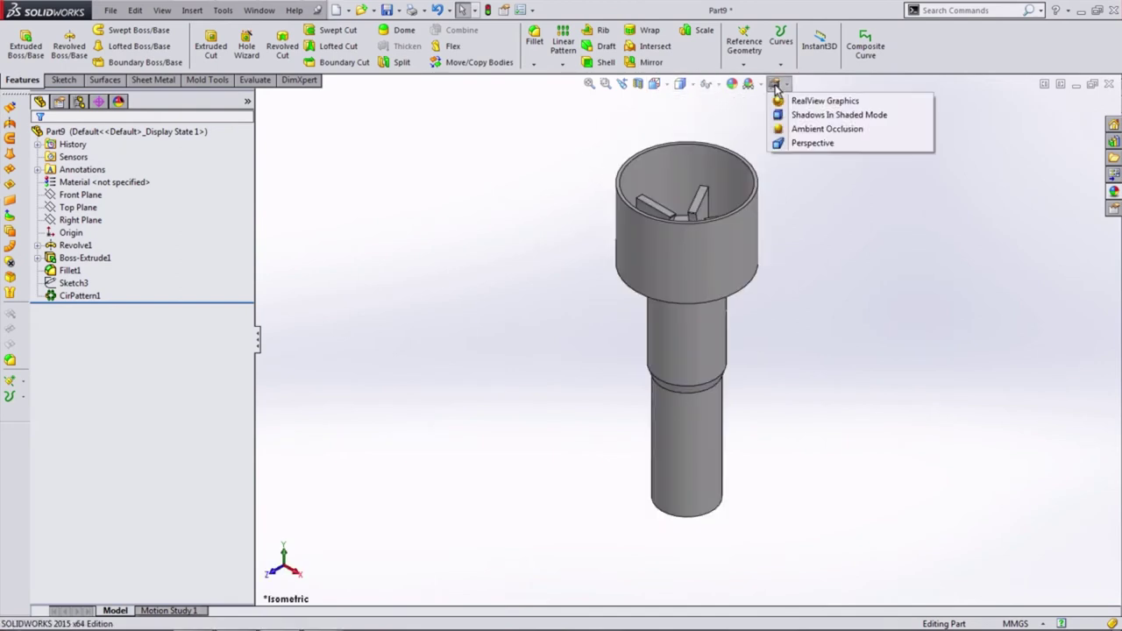
pyautogui.click(681, 85)
pyautogui.click(730, 84)
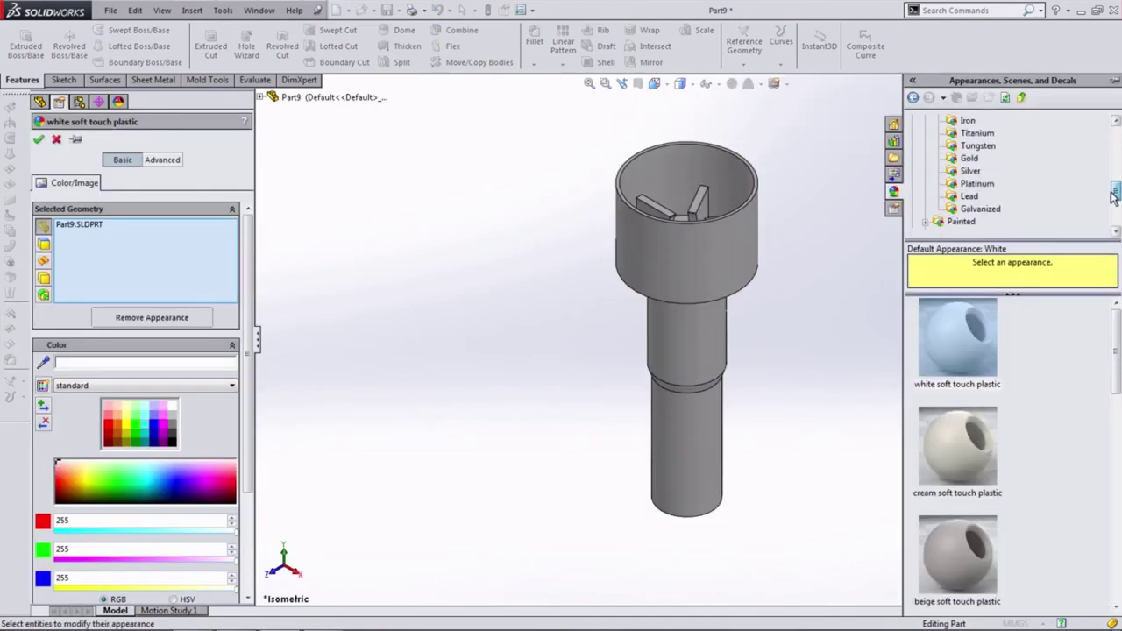
pyautogui.click(960, 234)
pyautogui.click(957, 337)
pyautogui.press('Escape')
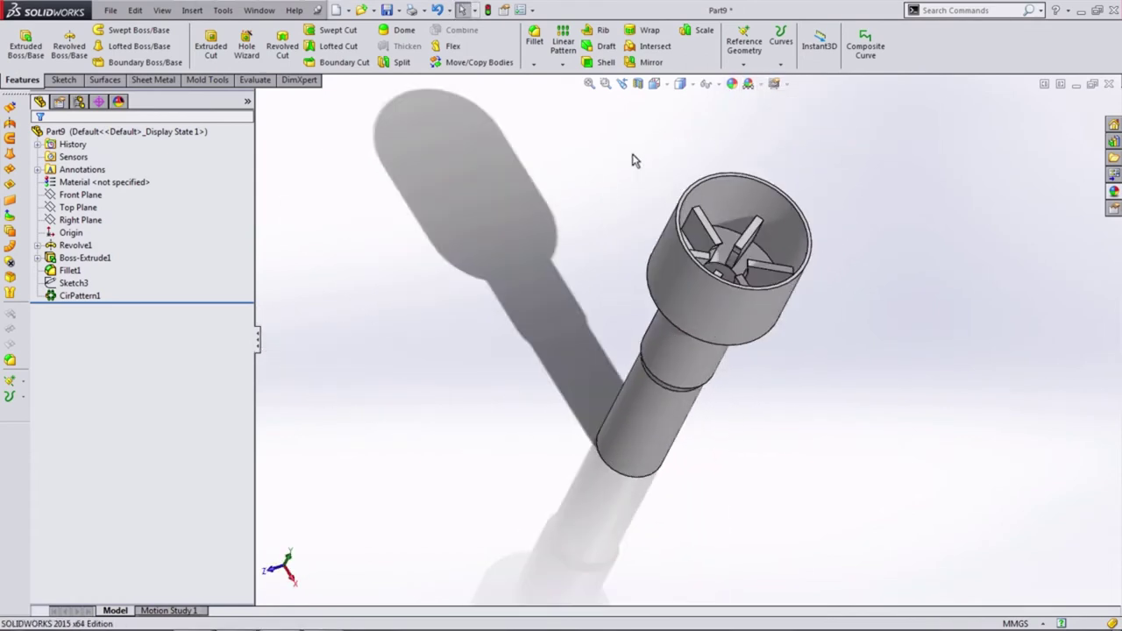
pyautogui.click(21, 80)
# Revolve Part10's half-circle sketch into a sphere
pyautogui.click(69, 44)
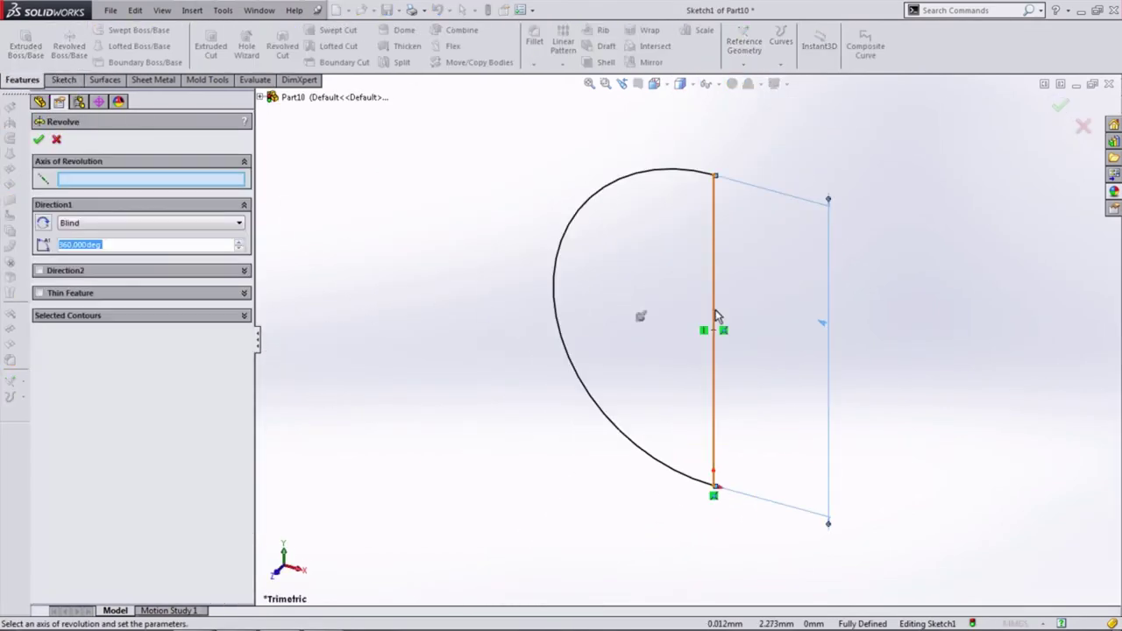
pyautogui.click(38, 140)
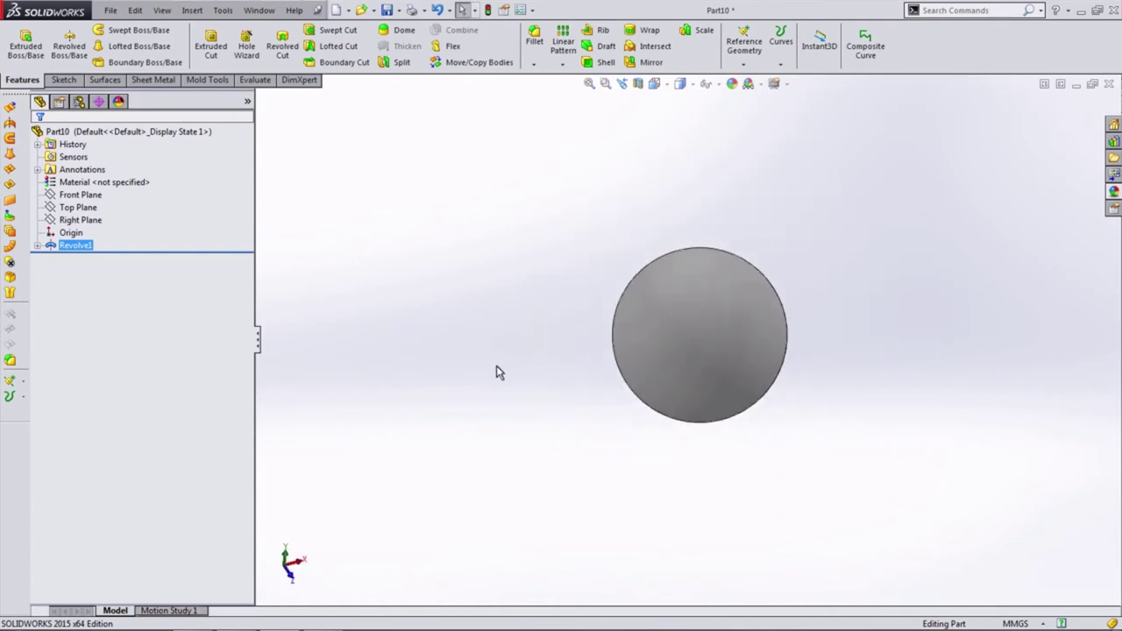
pyautogui.click(732, 84)
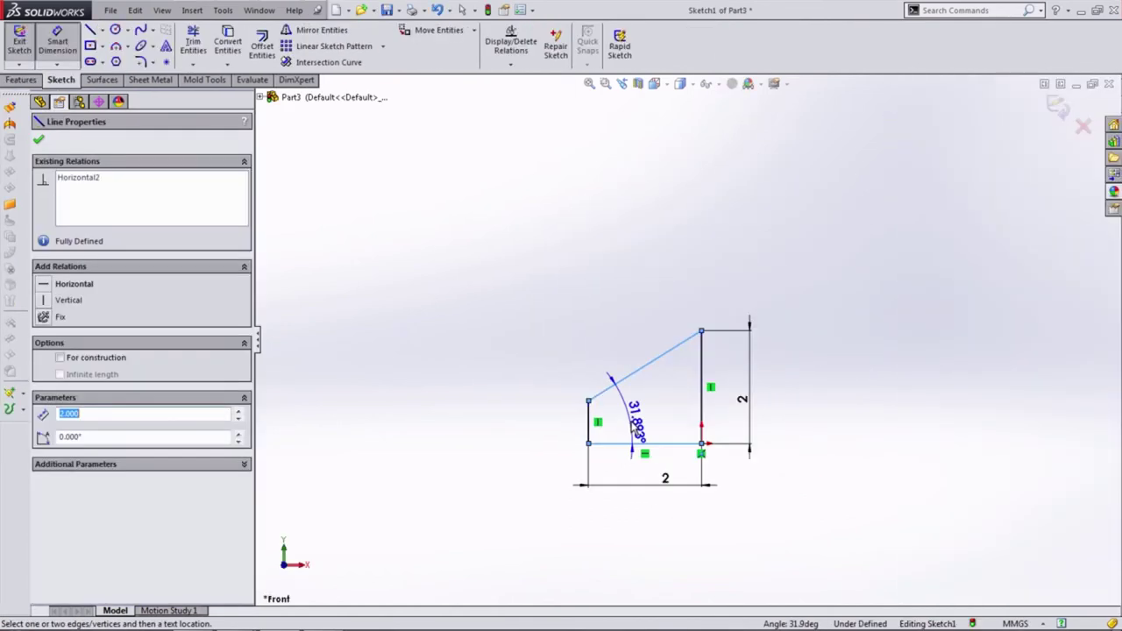
# Revolve Part3's trapezoid profile about its axis into a solid
pyautogui.click(69, 44)
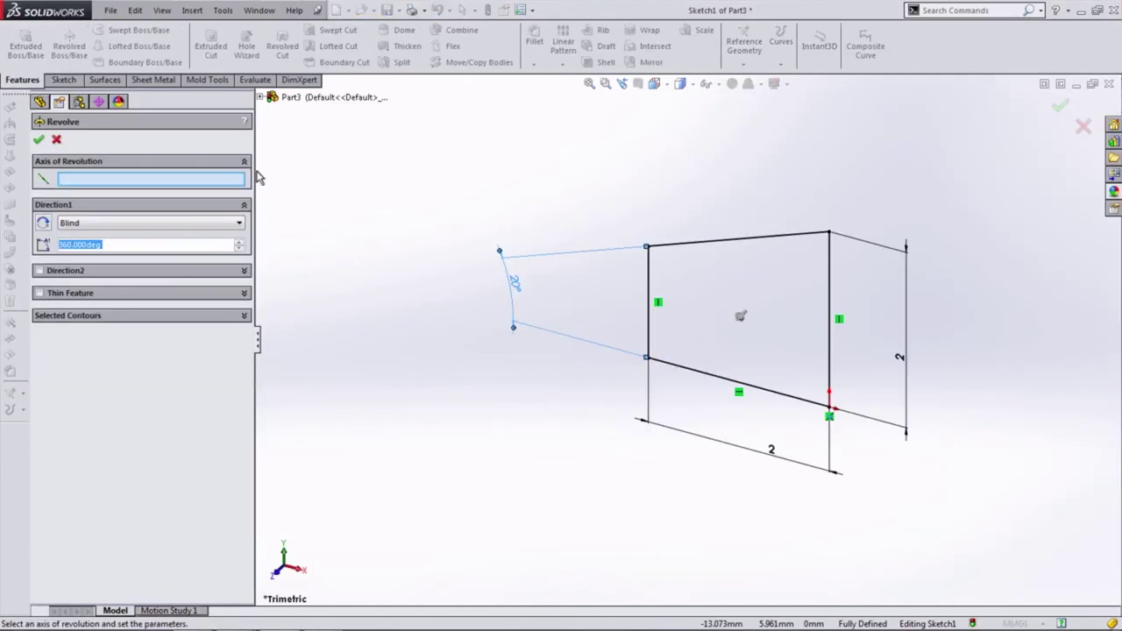
pyautogui.click(39, 139)
pyautogui.hotkey('ctrl', '4')
# Start a sketch on the circular end face and draw a circle centred at the origin
pyautogui.click(726, 382)
pyautogui.click(785, 338)
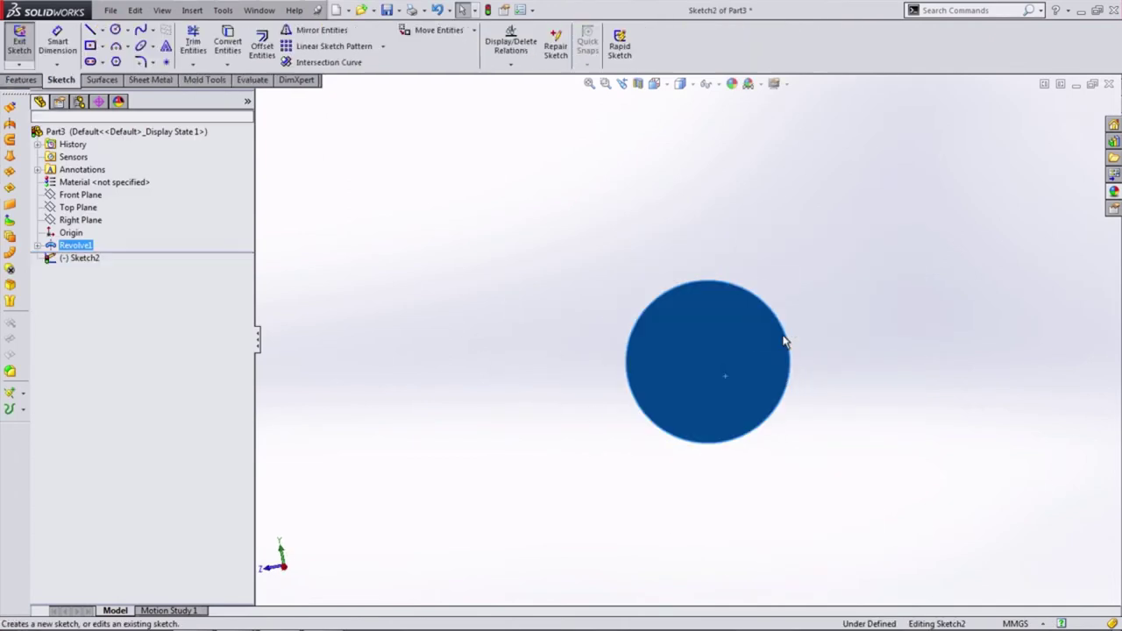
pyautogui.click(659, 83)
pyautogui.click(666, 108)
pyautogui.click(115, 29)
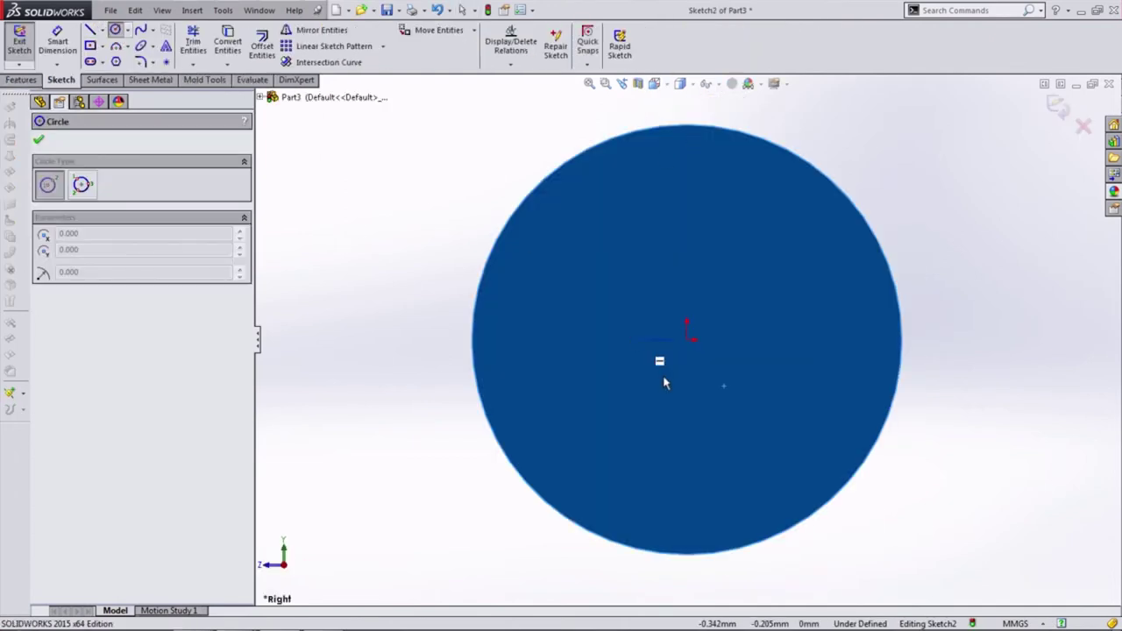
pyautogui.click(688, 339)
pyautogui.click(560, 459)
# Draw a closed triangle inside the circle, starting from its top point
pyautogui.click(89, 29)
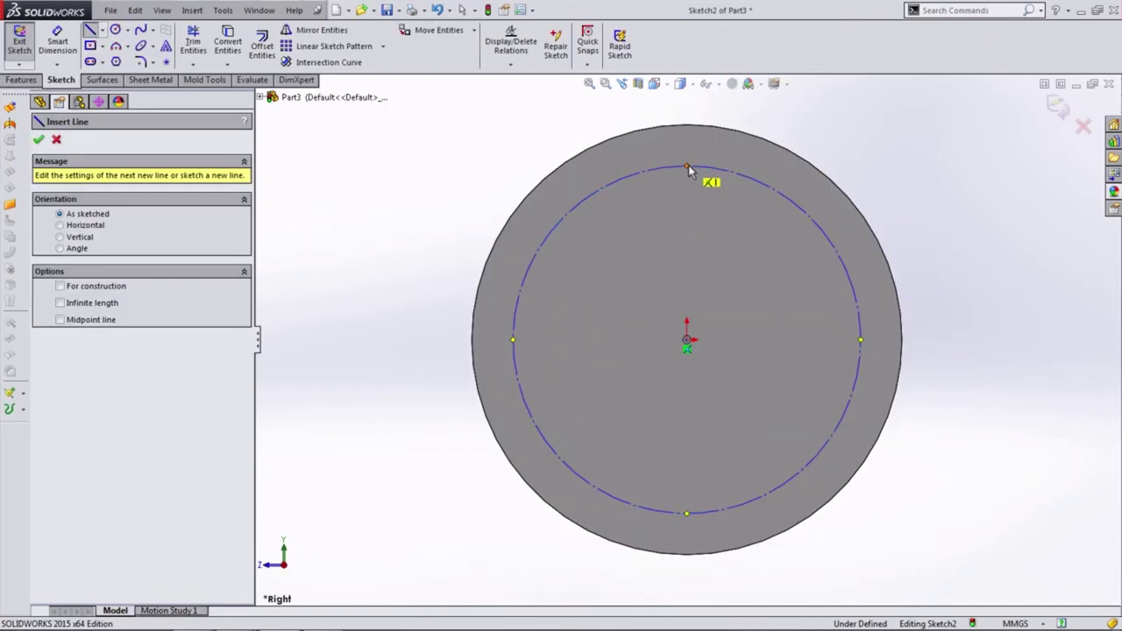
pyautogui.click(688, 166)
pyautogui.click(531, 408)
pyautogui.click(839, 406)
pyautogui.click(688, 166)
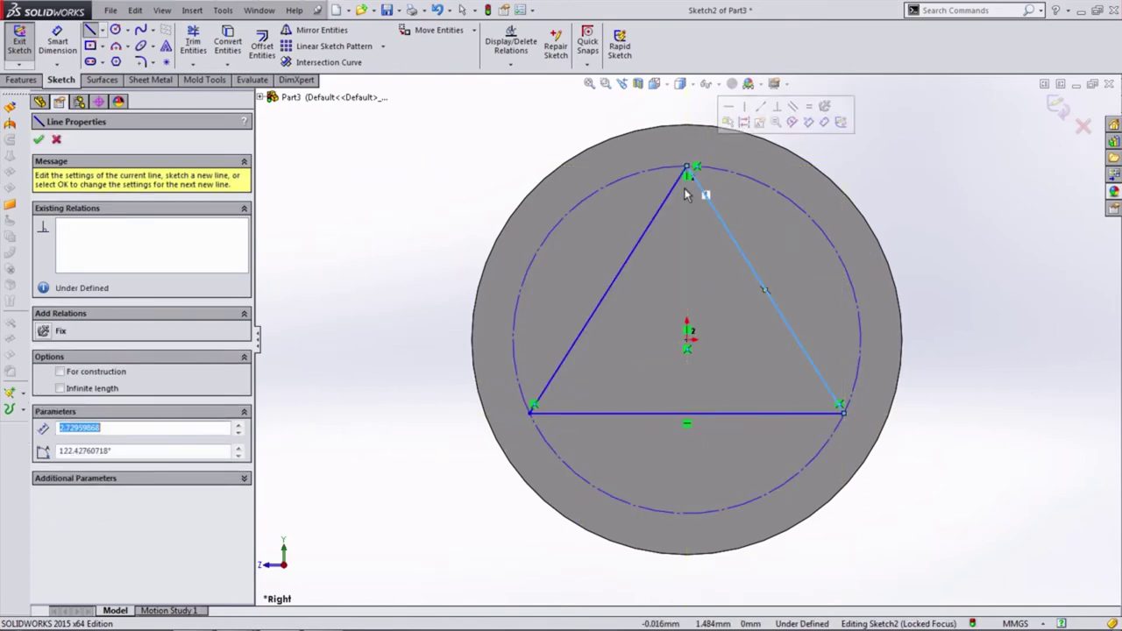
pyautogui.press('Escape')
# Make the three triangle sides equal and dimension its height 2.300
pyautogui.click(759, 283)
pyautogui.keyDown('ctrl'); pyautogui.click(608, 290); pyautogui.keyUp('ctrl')
pyautogui.keyDown('ctrl'); pyautogui.click(692, 411); pyautogui.keyUp('ctrl')
pyautogui.click(65, 431)
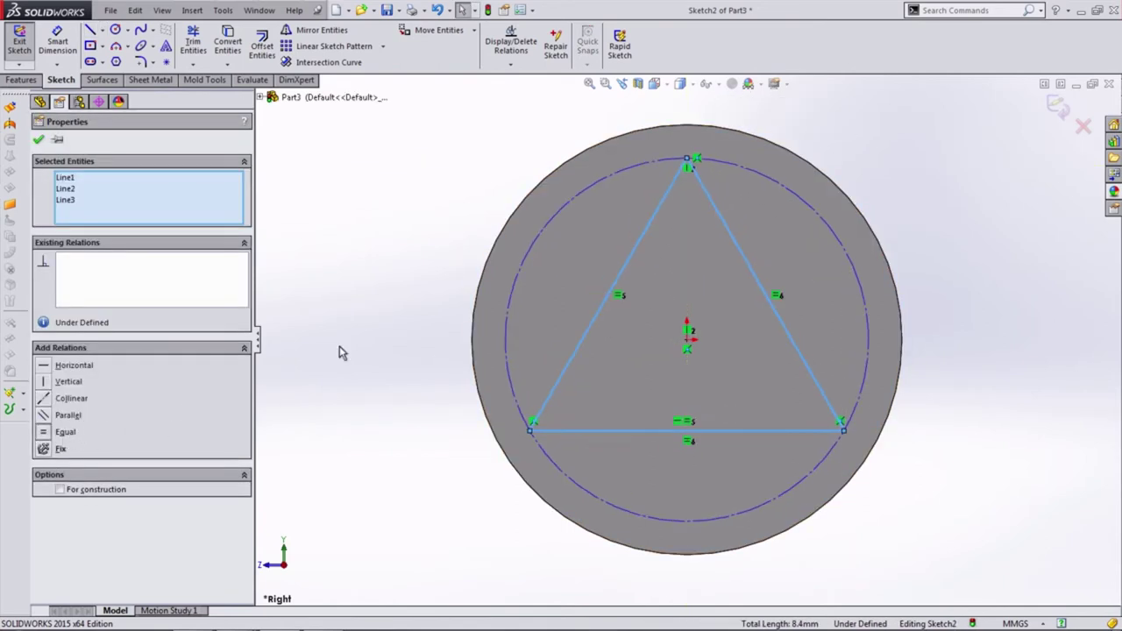
pyautogui.click(341, 351)
pyautogui.click(688, 165)
pyautogui.click(843, 429)
pyautogui.click(961, 333)
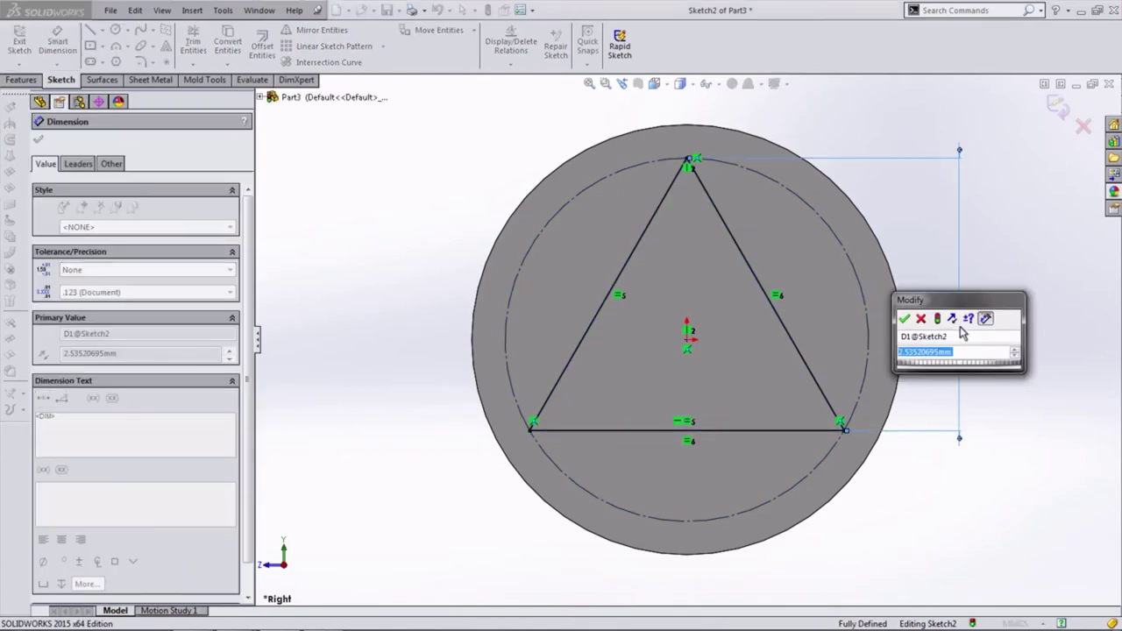
pyautogui.write('2.300')
pyautogui.press('Return')
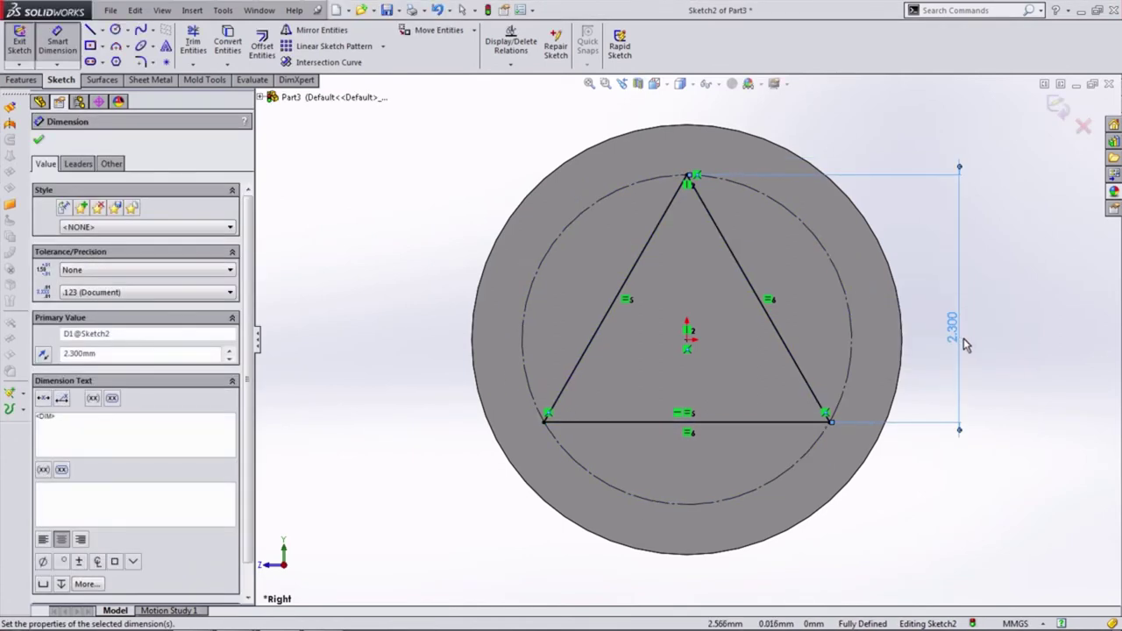
# Extrude the triangle 13 into a shaft, then extrude a 1.5 round boss
pyautogui.click(21, 80)
pyautogui.click(25, 45)
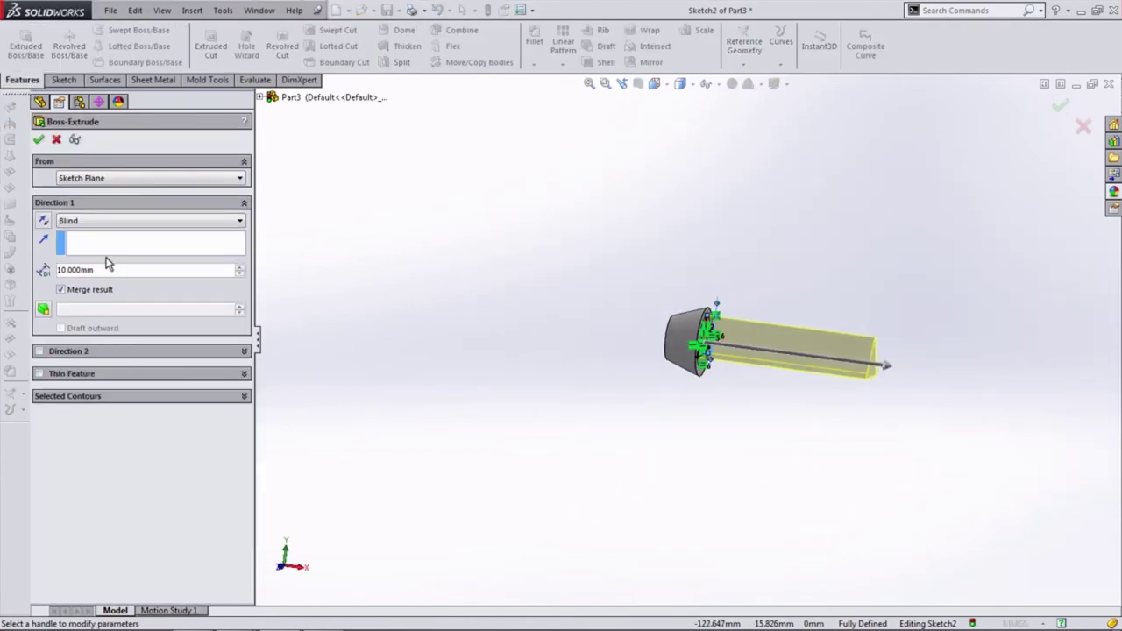
pyautogui.doubleClick(103, 267)
pyautogui.write('13')
pyautogui.press('Return')
pyautogui.write('1.5')
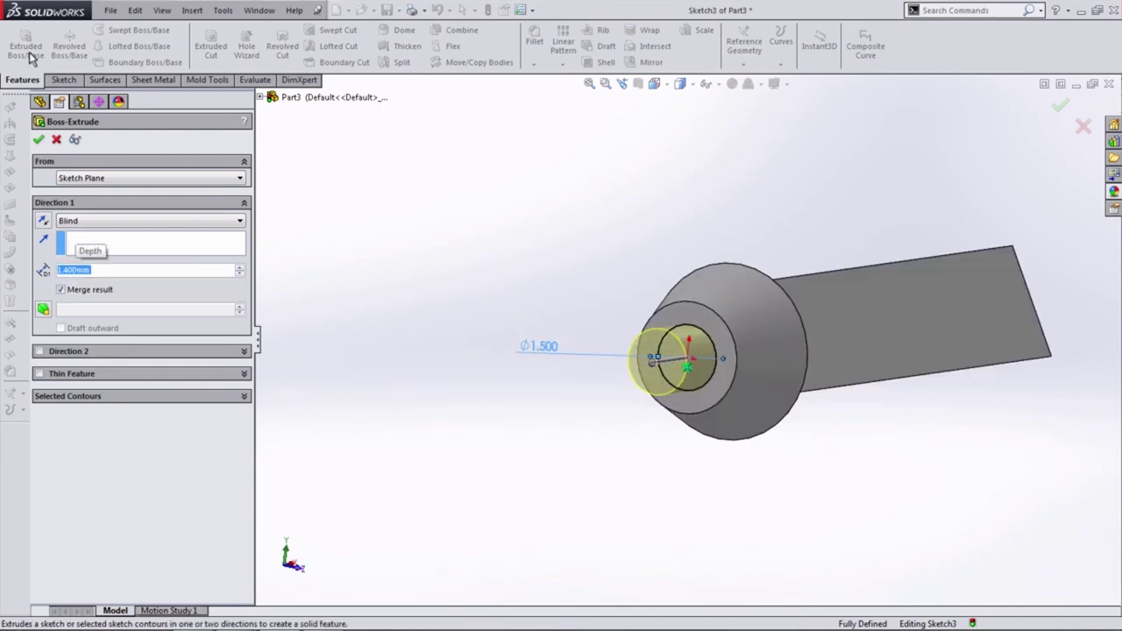
pyautogui.press('Return')
# Round two shaft edges with a 0.2 mm symmetric fillet and return to isometric view
pyautogui.moveTo(568, 351)
pyautogui.mouseDown(button='middle')
pyautogui.moveTo(428, 358)
pyautogui.moveTo(453, 350)
pyautogui.mouseUp(button='middle')
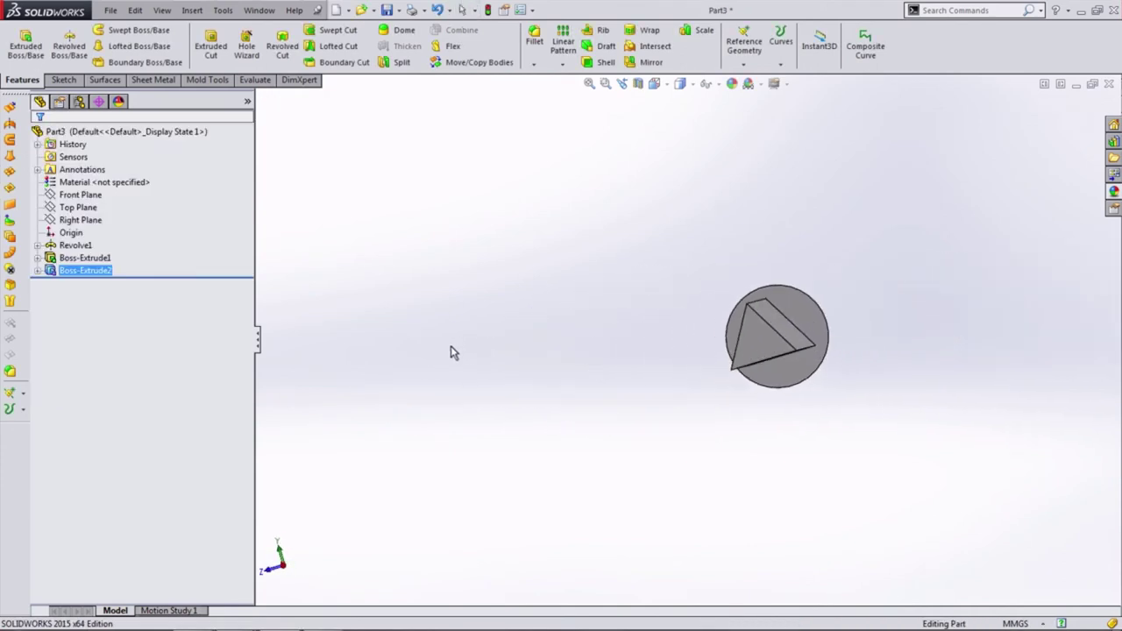
pyautogui.click(533, 40)
pyautogui.click(73, 391)
pyautogui.write('0.2')
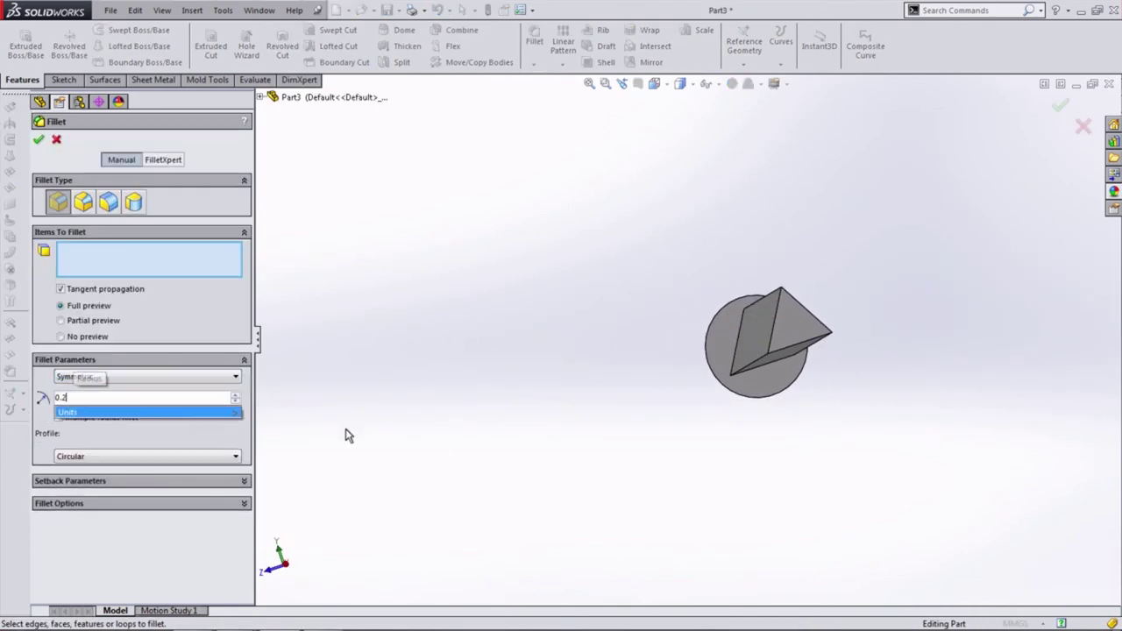
pyautogui.scroll(5, 676, 396)
pyautogui.click(676, 399)
pyautogui.click(675, 351)
pyautogui.moveTo(673, 270)
pyautogui.mouseDown(button='middle')
pyautogui.moveTo(674, 350)
pyautogui.moveTo(625, 254)
pyautogui.mouseUp(button='middle')
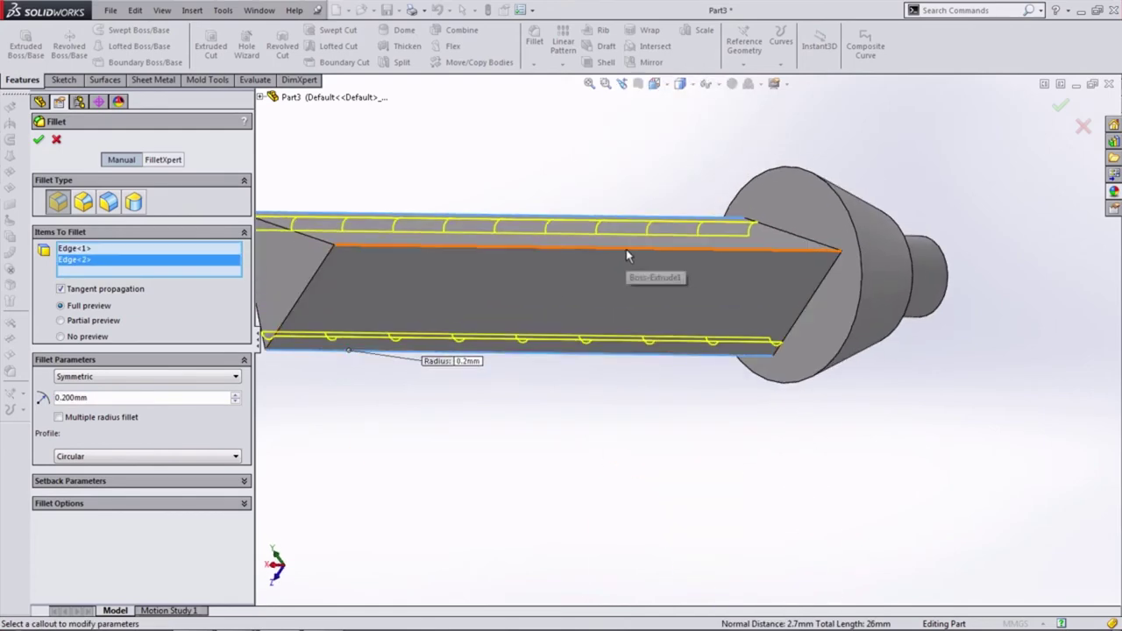
pyautogui.click(38, 140)
pyautogui.click(653, 83)
pyautogui.click(701, 122)
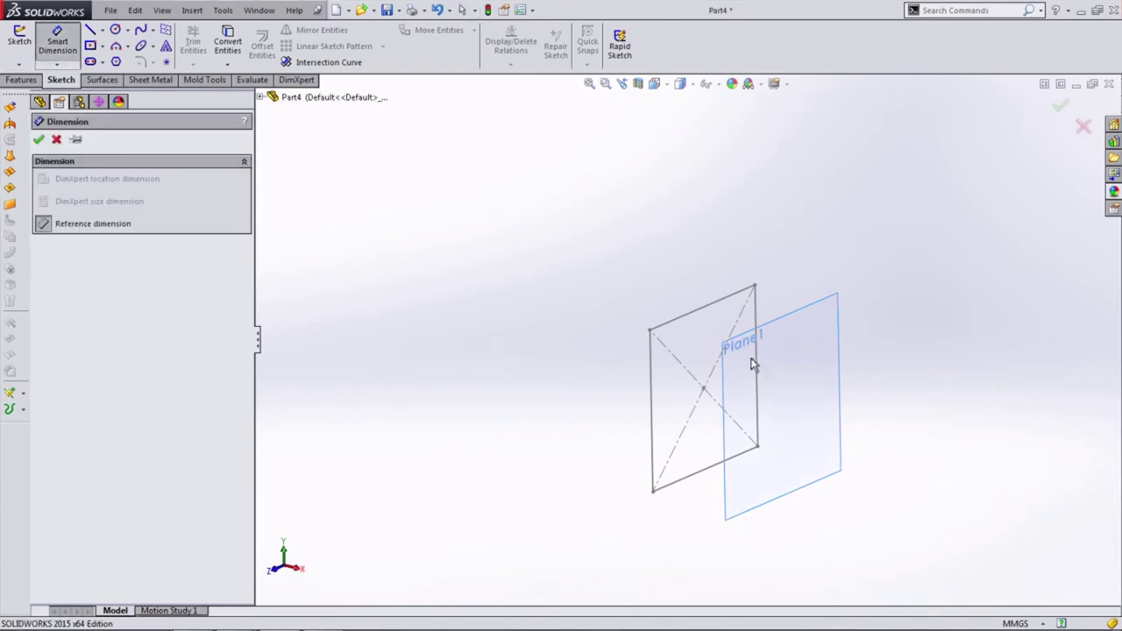
# Sketch a centre rectangle at the origin on Plane1
pyautogui.press('Escape')
pyautogui.click(837, 307)
pyautogui.click(853, 300)
pyautogui.press('r')
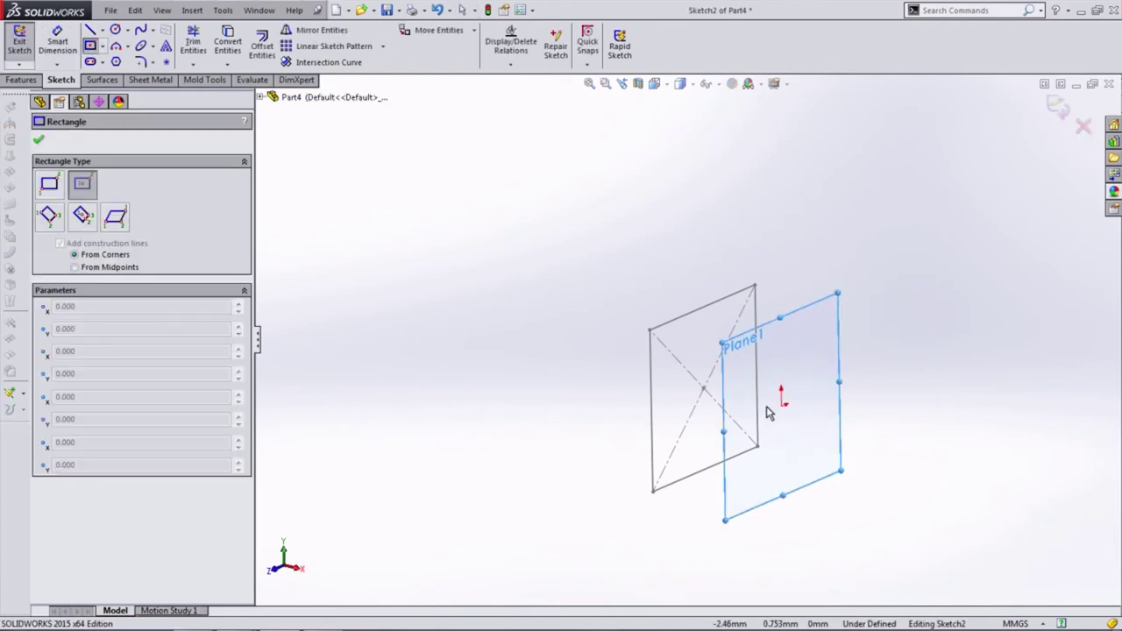
pyautogui.click(768, 412)
pyautogui.click(729, 467)
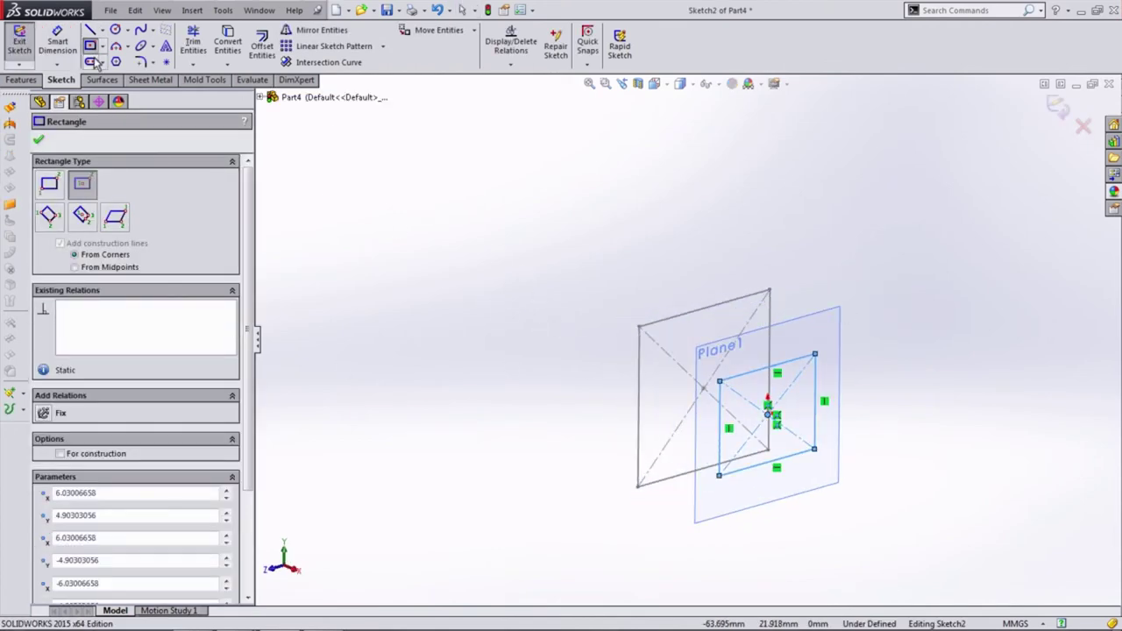
# Dimension the rectangle side 15.500, make adjacent sides equal, and exit the sketch
pyautogui.click(57, 42)
pyautogui.click(815, 403)
pyautogui.click(866, 388)
pyautogui.press('Return')
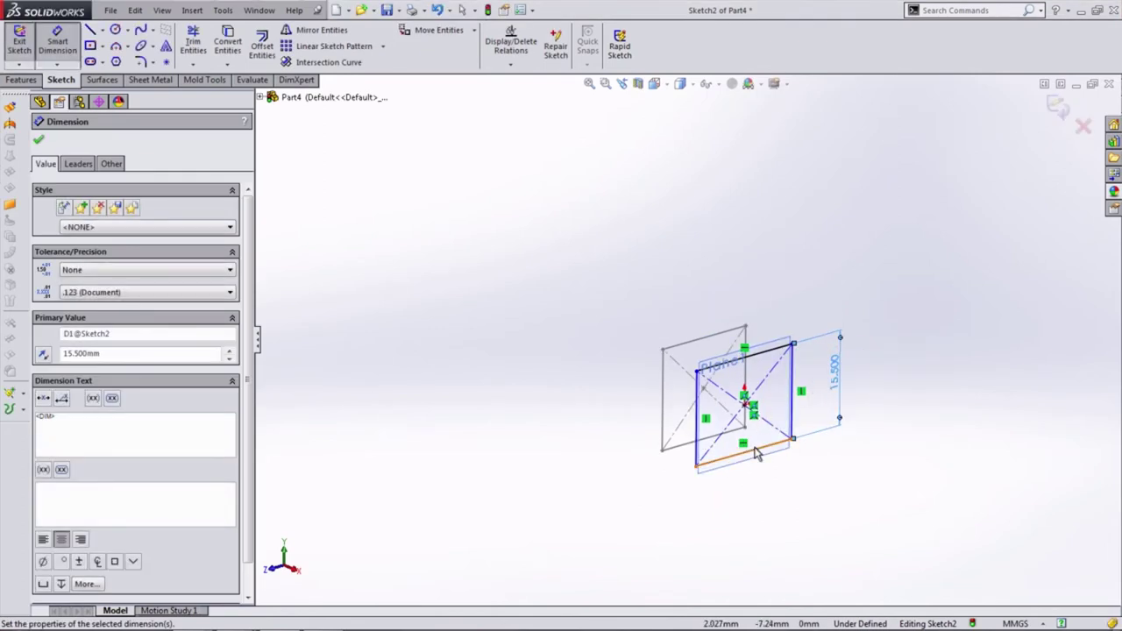
pyautogui.press('Escape')
pyautogui.click(762, 394)
pyautogui.keyDown('ctrl'); pyautogui.click(705, 454); pyautogui.keyUp('ctrl')
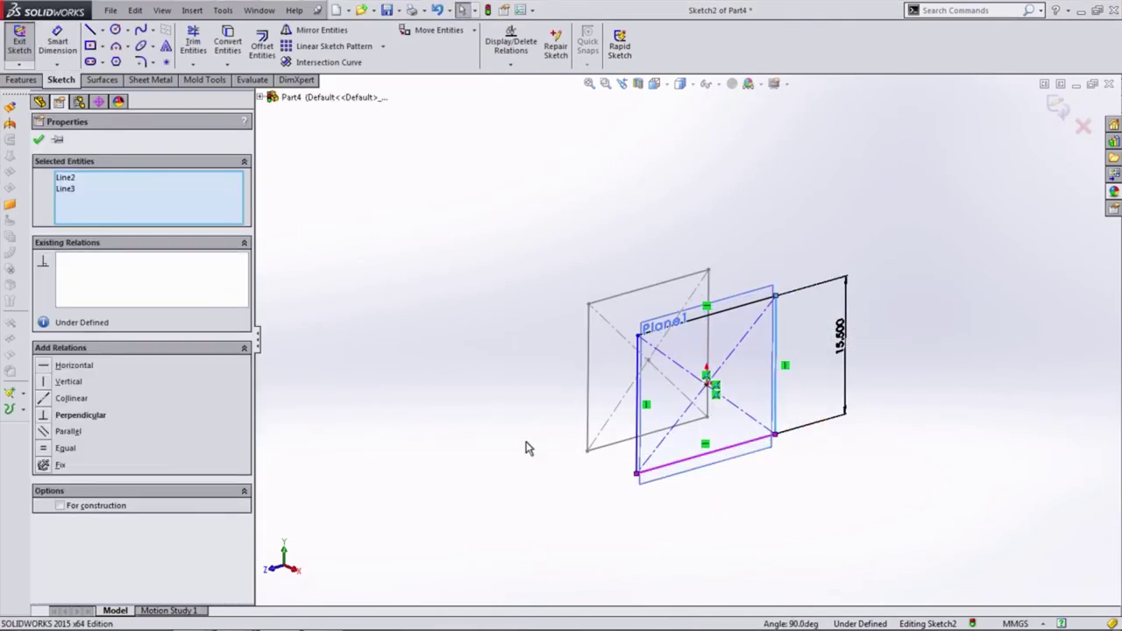
pyautogui.click(1058, 105)
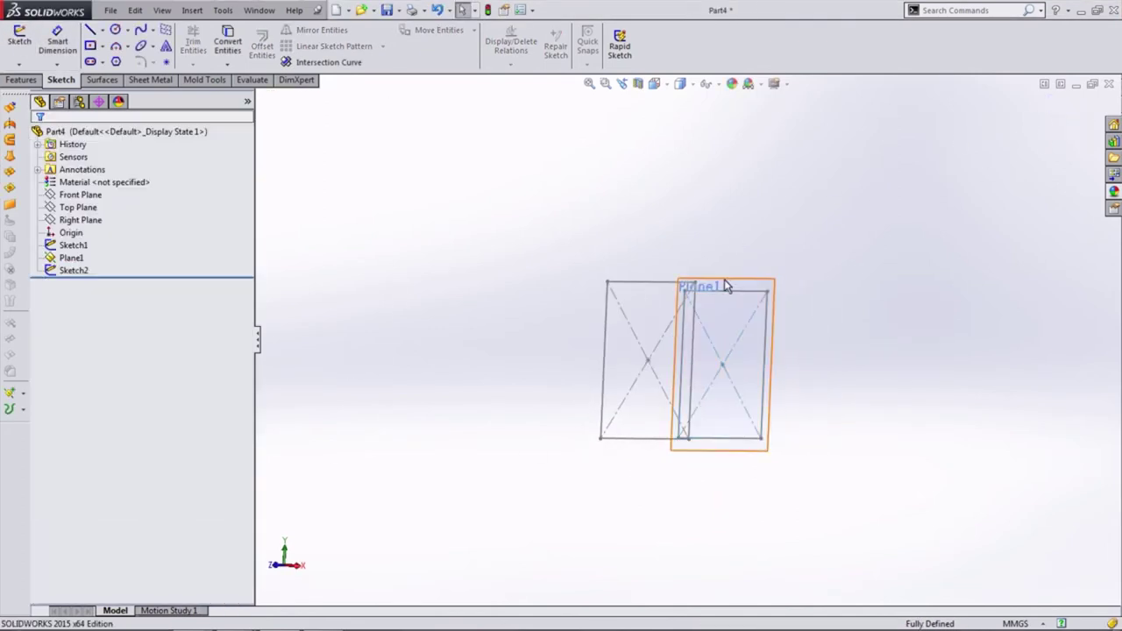
# Loft Sketch1 and the 15.5 mm square sketch into a solid box
pyautogui.click(21, 80)
pyautogui.click(139, 45)
pyautogui.click(664, 339)
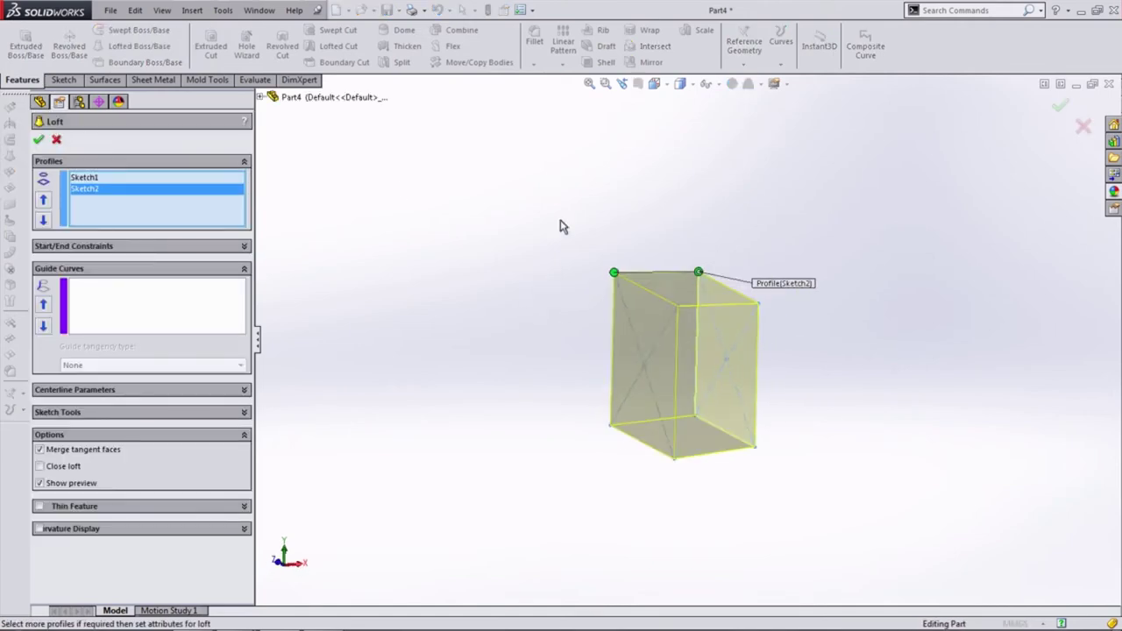
pyautogui.press('Return')
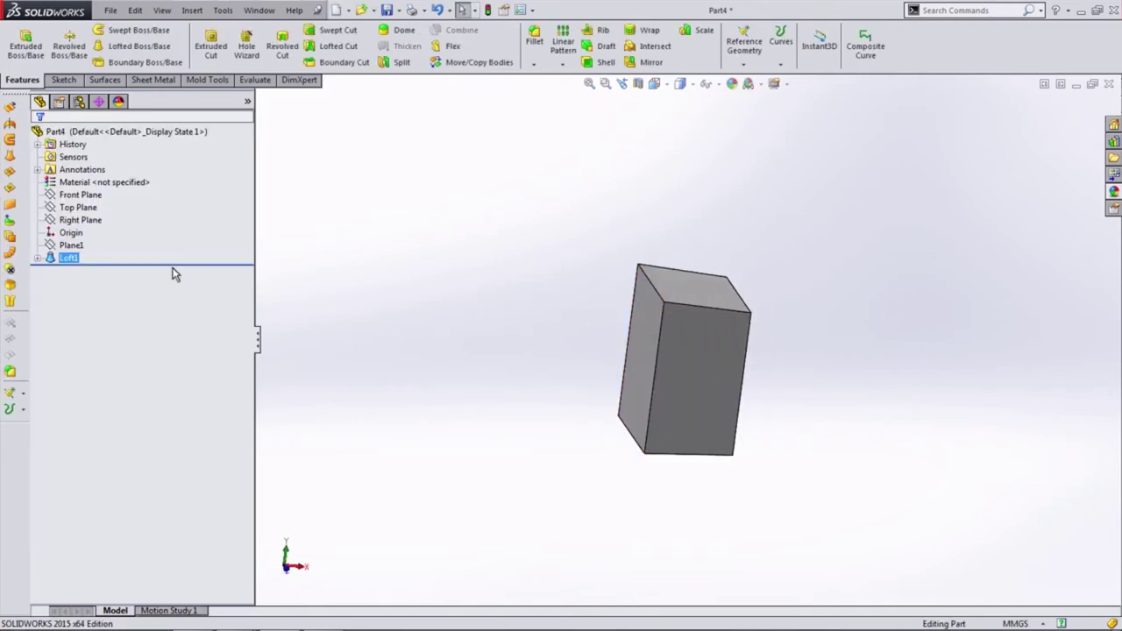
# Draw a trial centre rectangle on the box, then discard that sketch
pyautogui.click(78, 207)
pyautogui.click(90, 45)
pyautogui.click(652, 358)
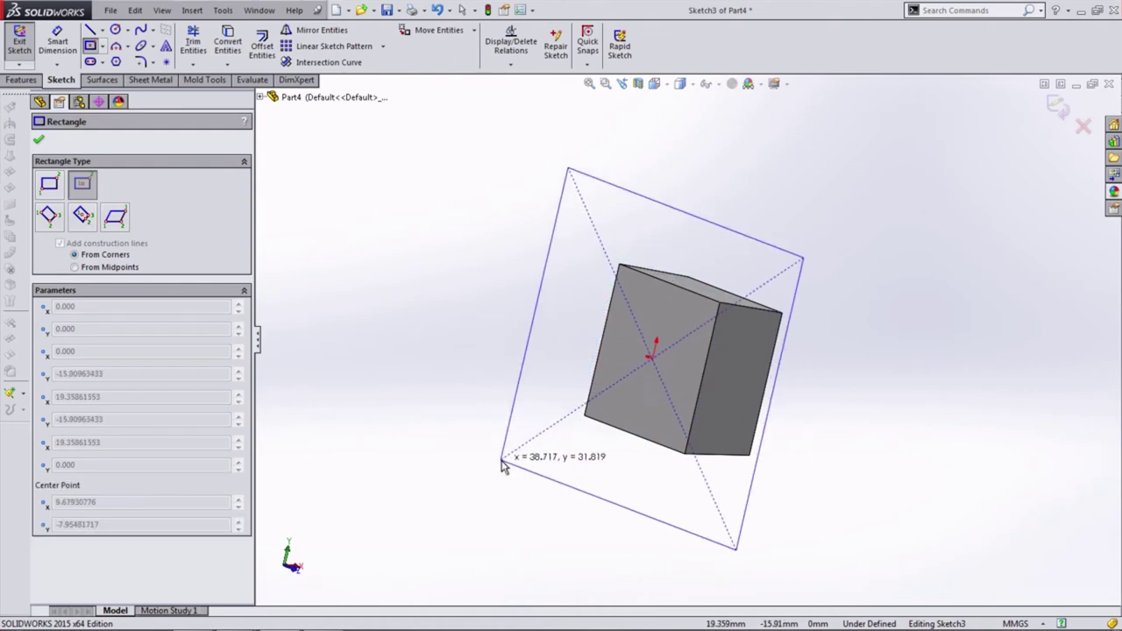
pyautogui.click(503, 464)
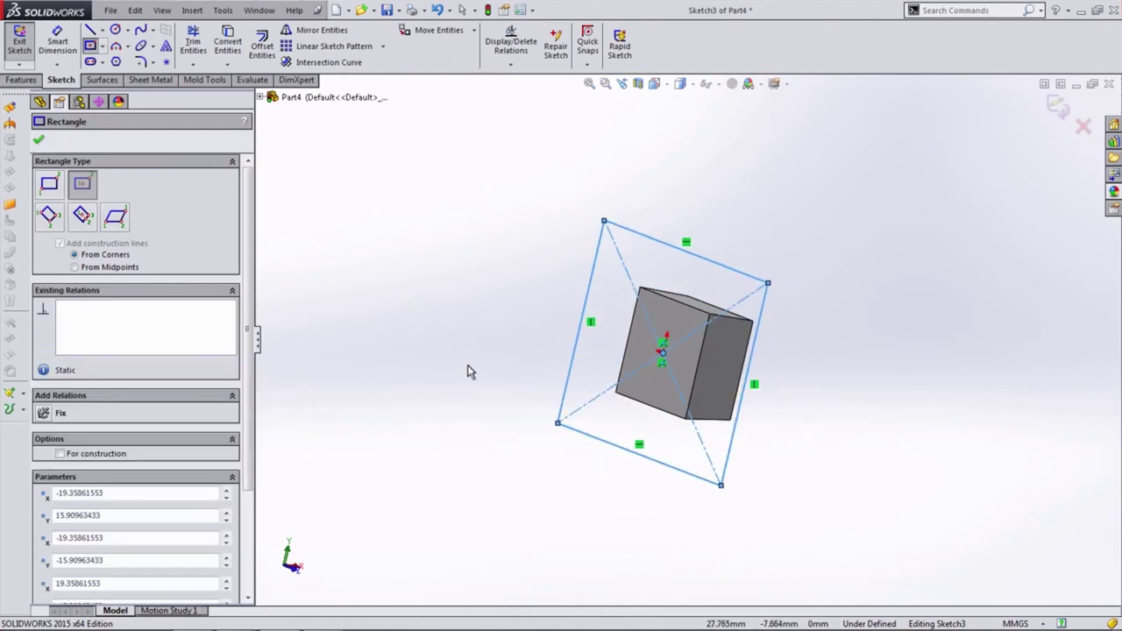
pyautogui.click(38, 142)
pyautogui.click(1083, 126)
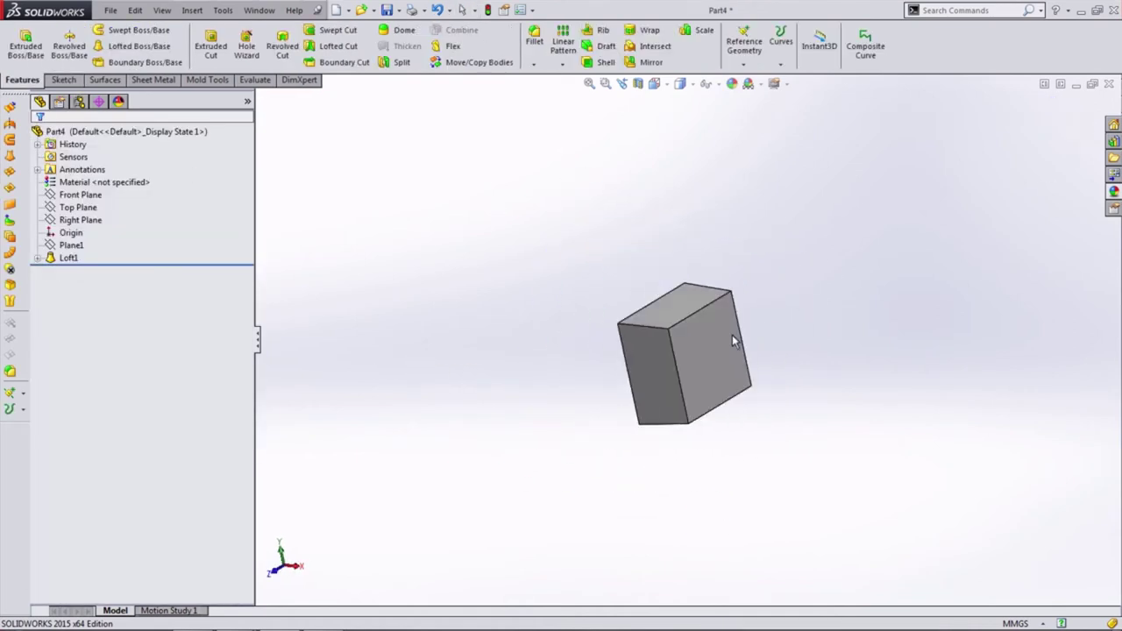
# Fillet four box edges at 1 mm radius, then bring up the Shell settings
pyautogui.click(535, 41)
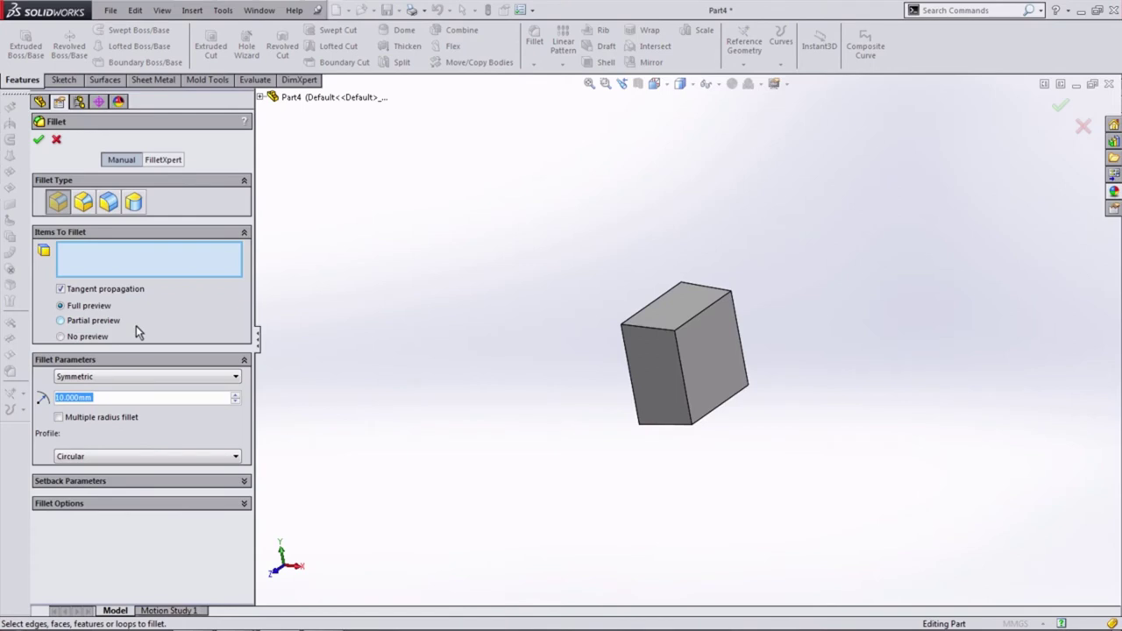
pyautogui.write('1')
pyautogui.click(618, 329)
pyautogui.moveTo(618, 329); pyautogui.dragTo(648, 263, button='middle')
pyautogui.click(706, 294)
pyautogui.moveTo(611, 222); pyautogui.dragTo(666, 262, button='middle')
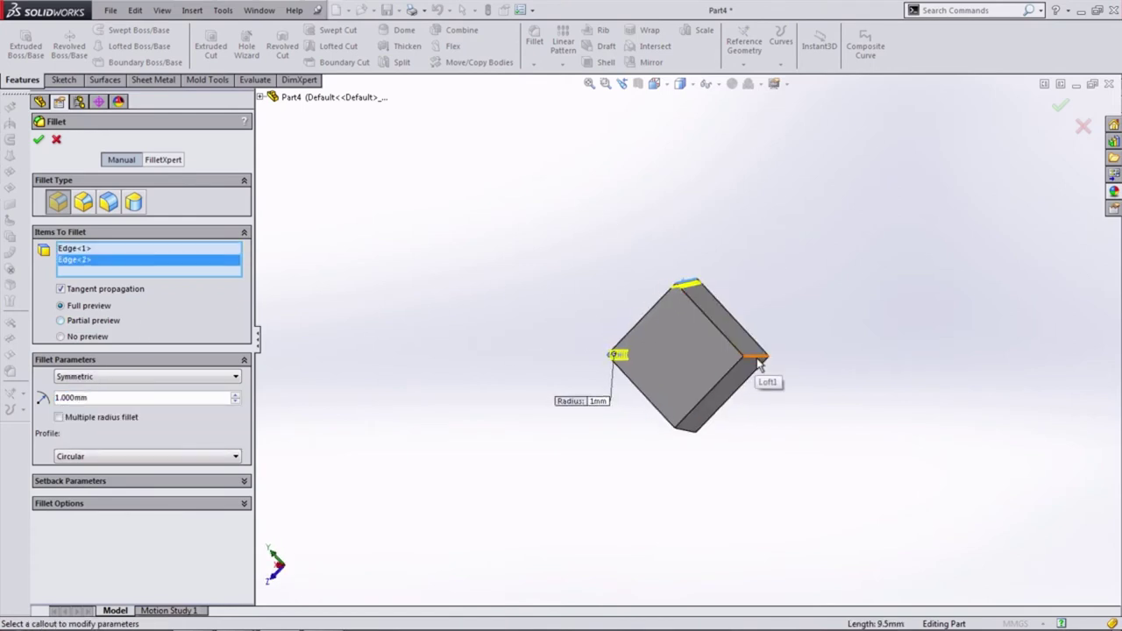
pyautogui.click(684, 403)
pyautogui.click(622, 377)
pyautogui.press('Return')
pyautogui.click(602, 64)
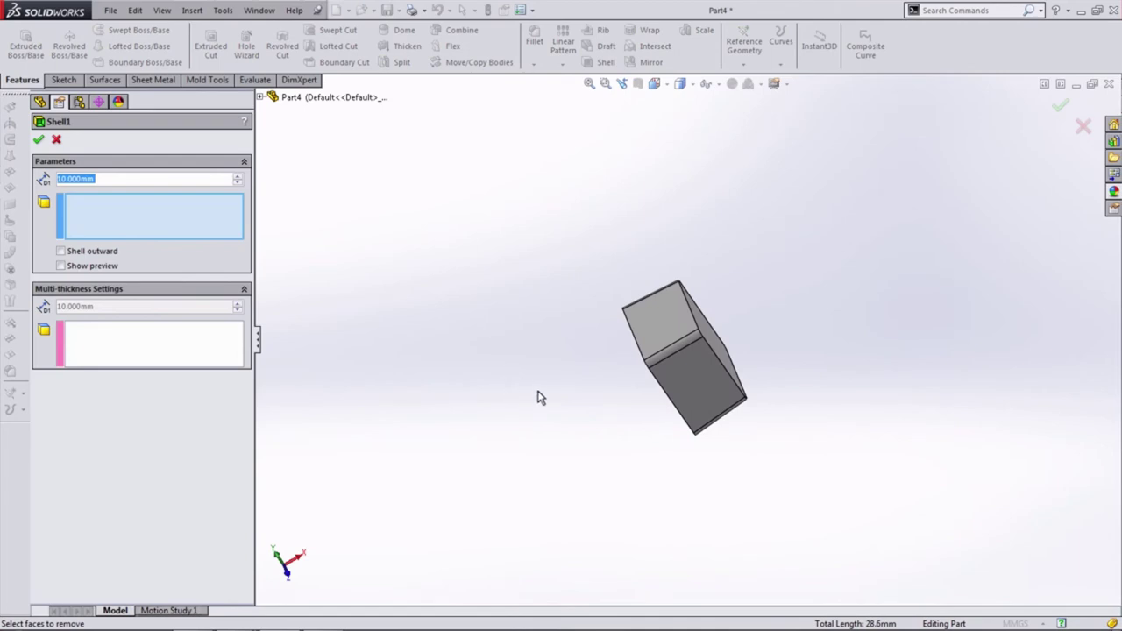
pyautogui.write('0.700')
# Shell the box to a 0.7 mm hollow, removing the two opposite faces
pyautogui.click(683, 377)
pyautogui.moveTo(683, 377)
pyautogui.mouseDown(button='middle')
pyautogui.moveTo(529, 278)
pyautogui.moveTo(608, 323)
pyautogui.mouseUp(button='middle')
pyautogui.click(608, 323)
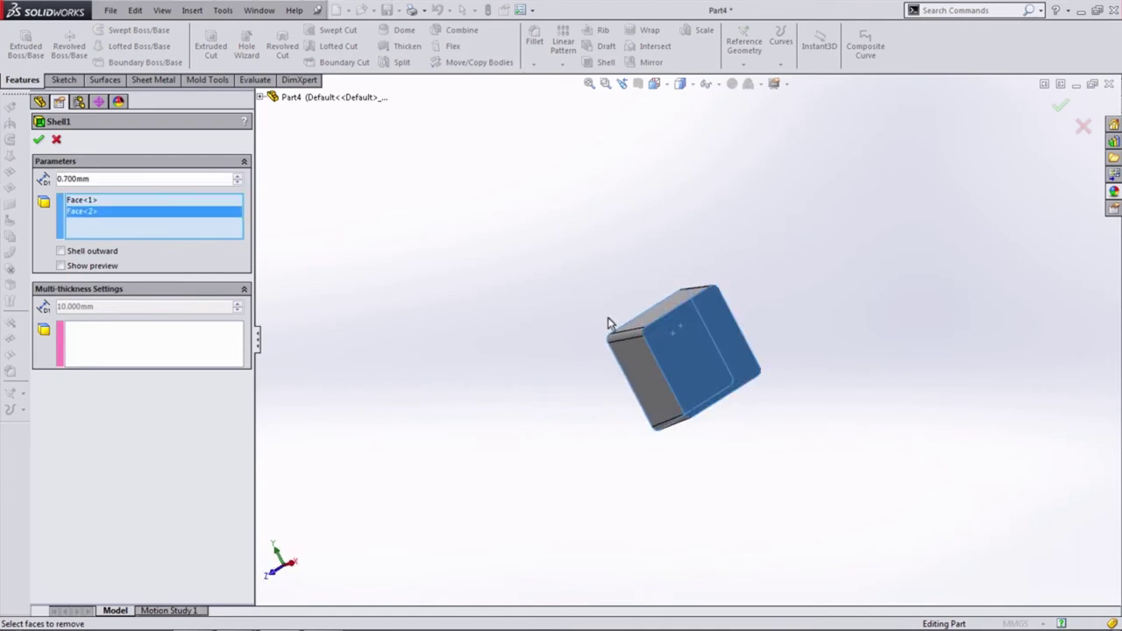
pyautogui.press('Return')
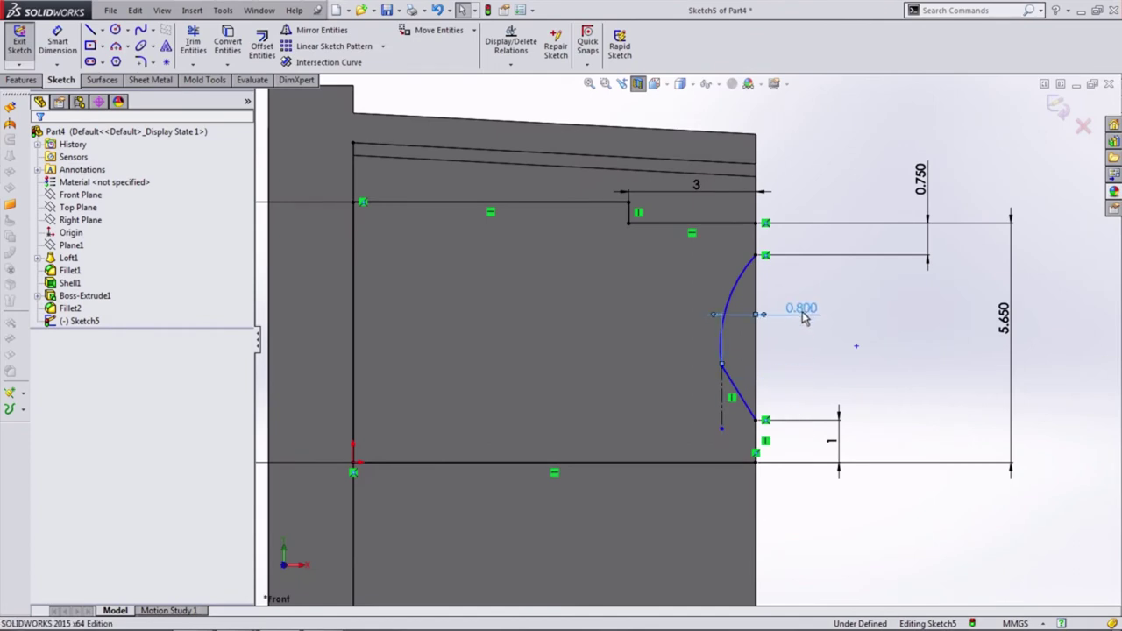
# Add a relation between the straight line and the arc
pyautogui.click(721, 385)
pyautogui.keyDown('ctrl'); pyautogui.click(739, 279); pyautogui.keyUp('ctrl')
pyautogui.click(802, 383)
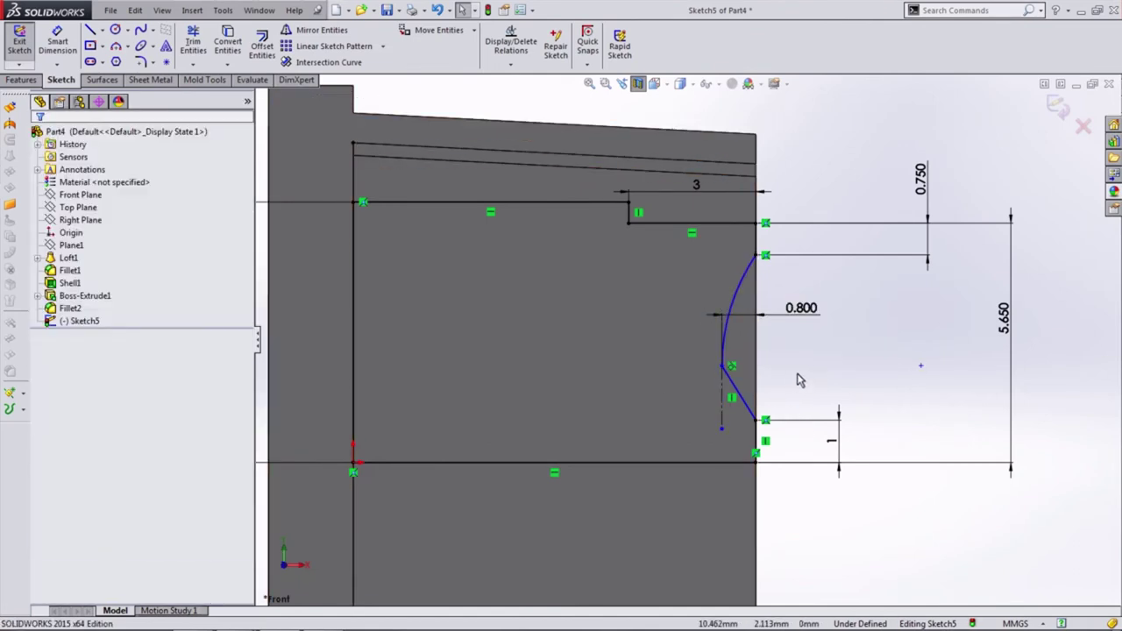
# Dimension the arc's end point to the bottom line as 2 mm
pyautogui.click(720, 368)
pyautogui.click(57, 42)
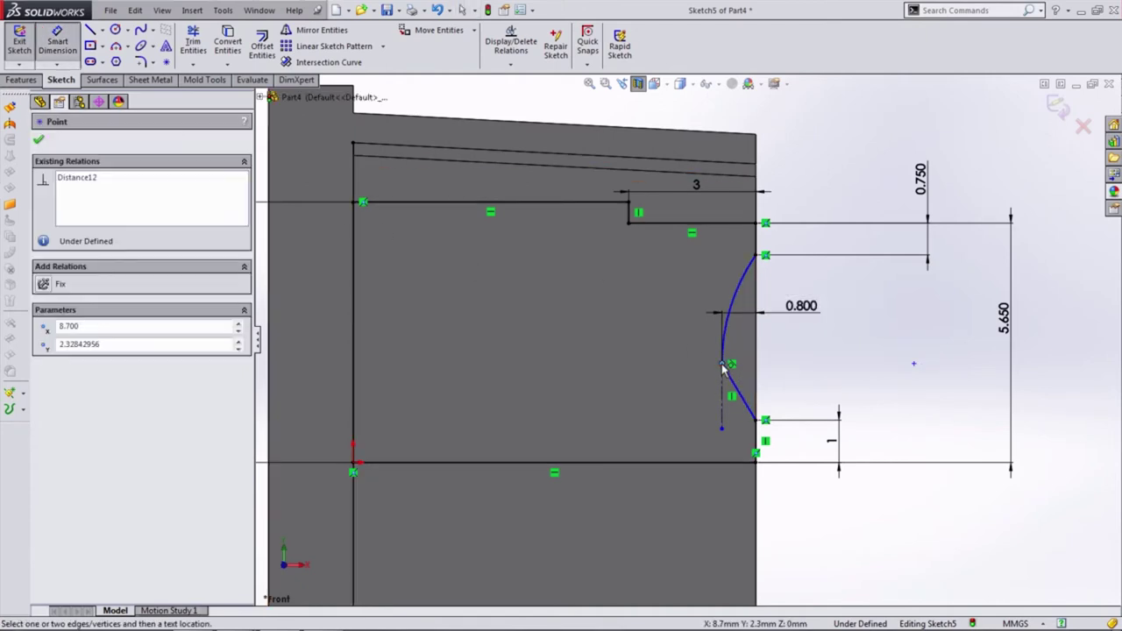
pyautogui.click(738, 463)
pyautogui.click(911, 412)
pyautogui.write('2.000mm')
pyautogui.press('Return')
# Revolve the sketch about the bottom line into Revolve1, then return to the front view
pyautogui.scroll(3, 692, 351)
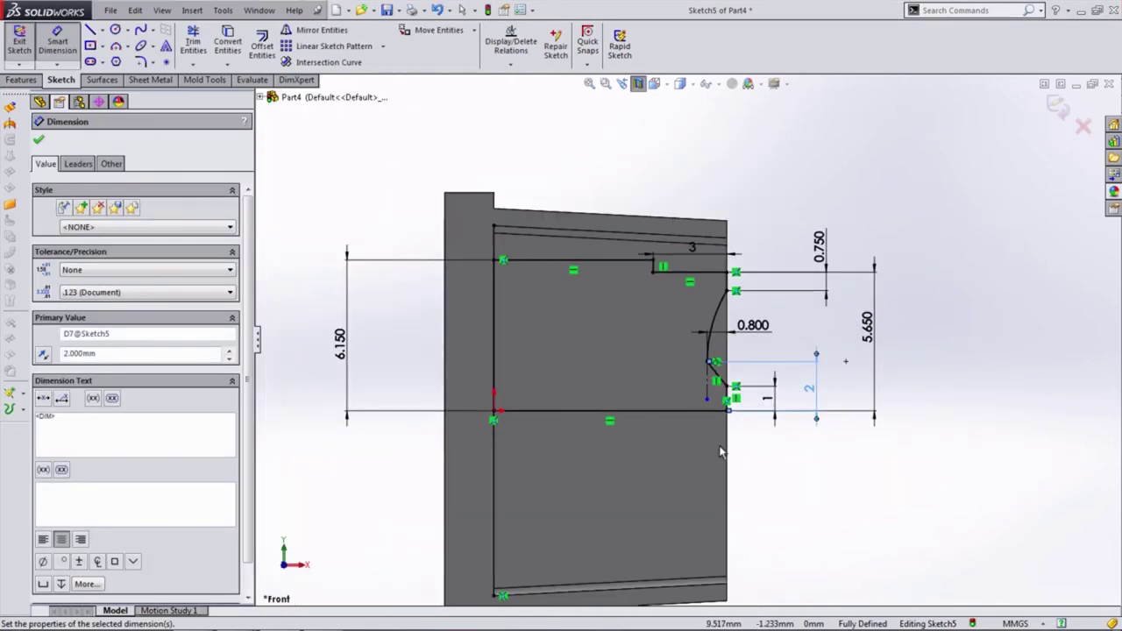
pyautogui.click(21, 80)
pyautogui.click(68, 44)
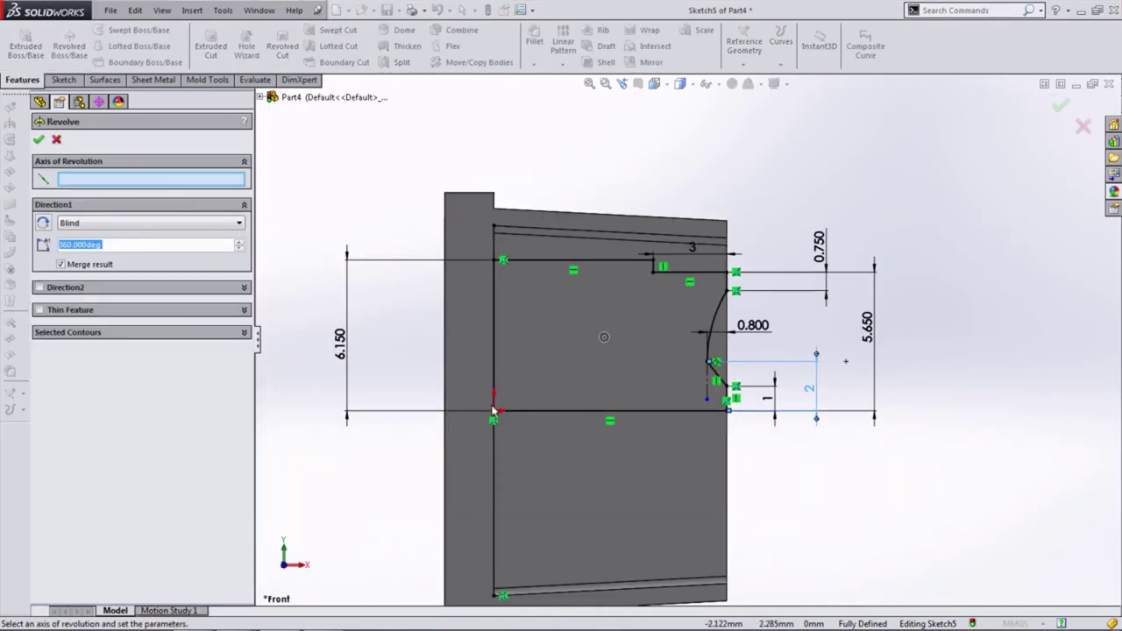
pyautogui.click(508, 410)
pyautogui.press('Return')
pyautogui.hotkey('ctrl', '1')
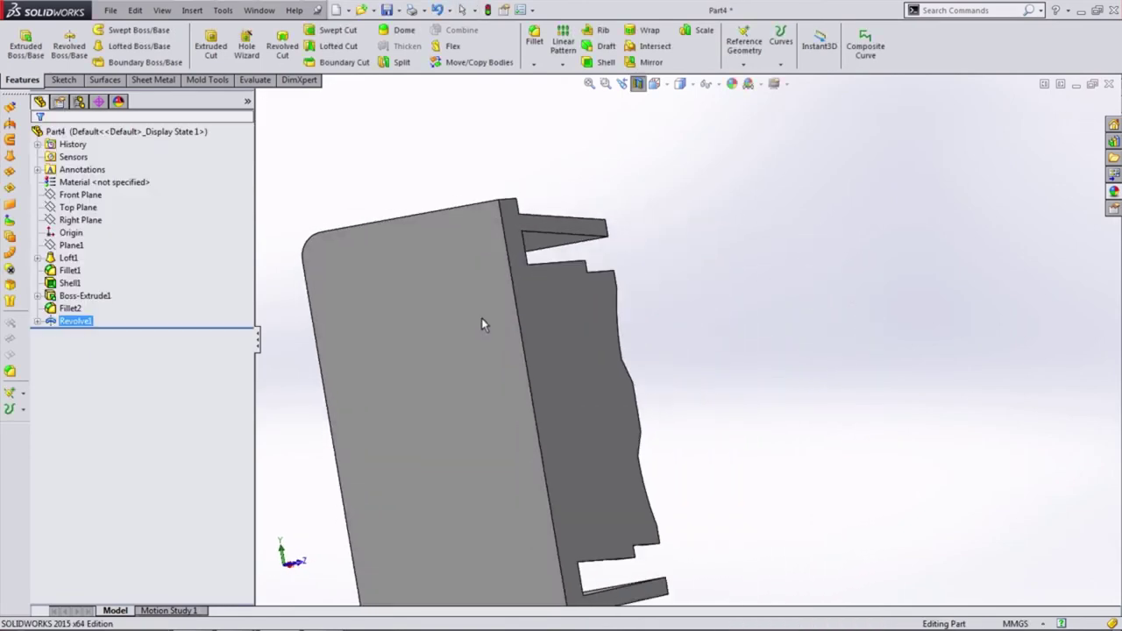
# Start a sketch on the Front Plane and add the model's intersection edges
pyautogui.click(79, 195)
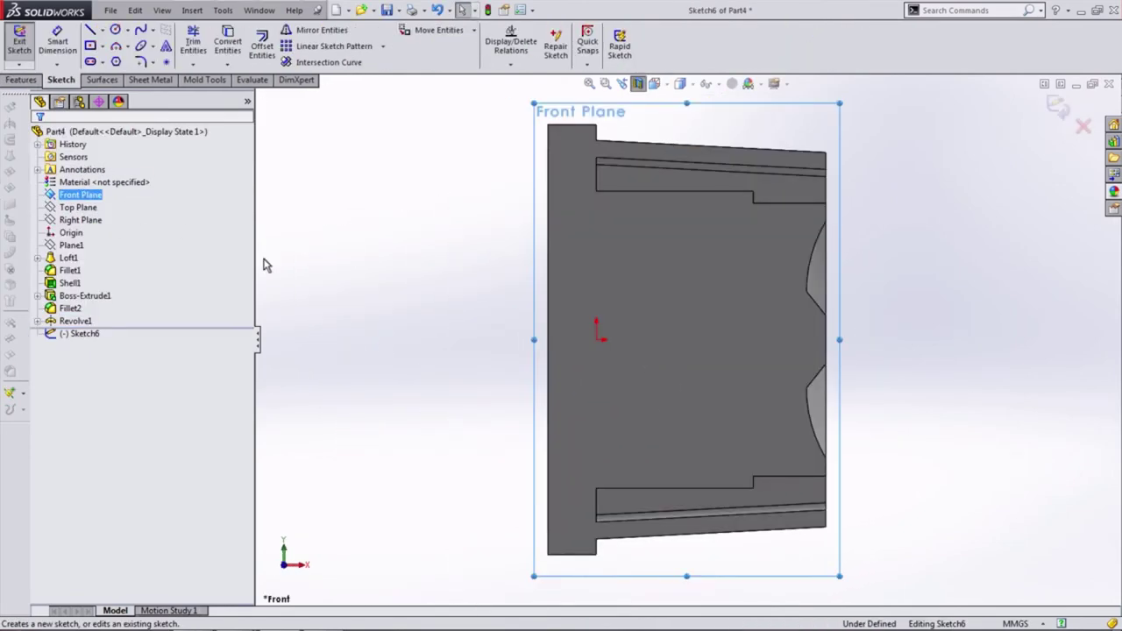
pyautogui.click(499, 301)
pyautogui.click(335, 68)
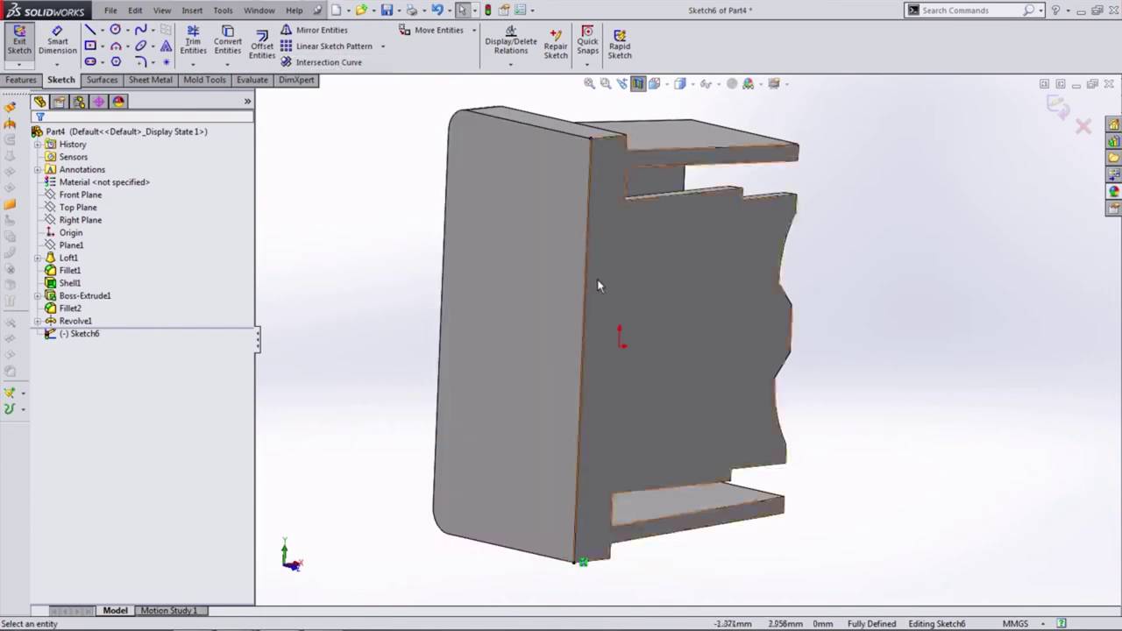
pyautogui.moveTo(557, 339); pyautogui.dragTo(581, 234, button='middle')
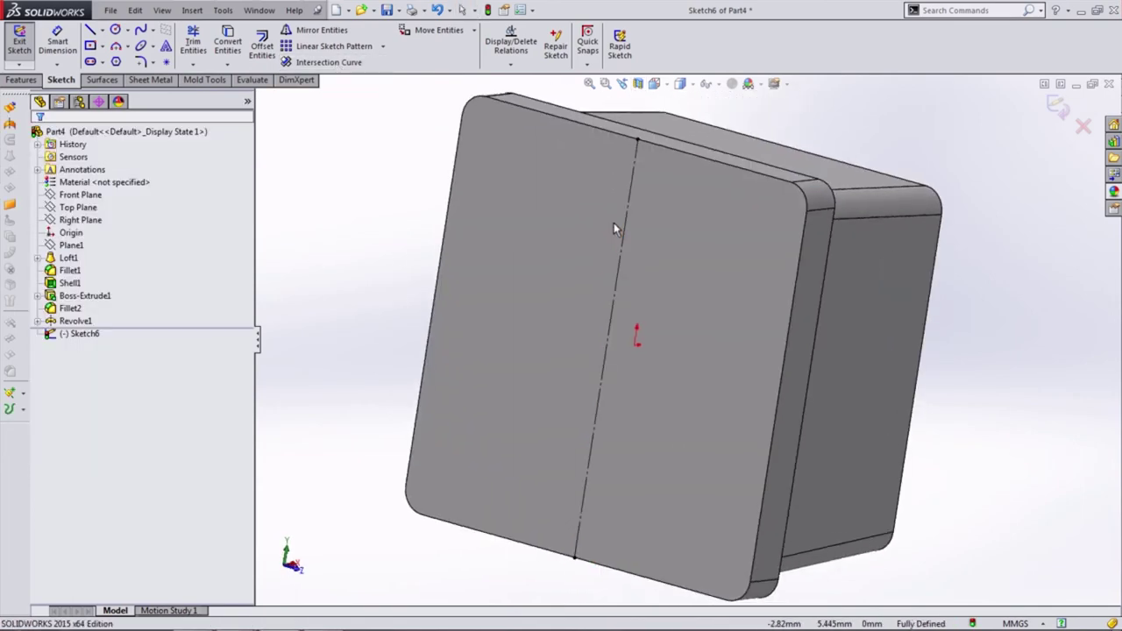
pyautogui.hotkey('ctrl', '8')
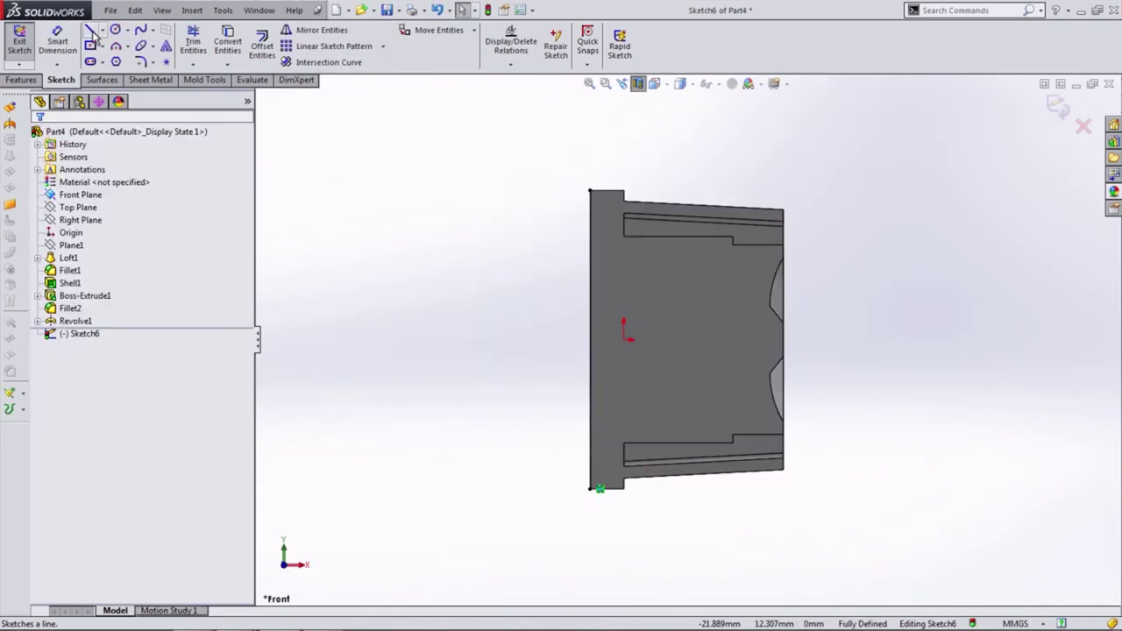
# Draw the stepped profile with a small step, long slope, vertical drop and bottom line
pyautogui.click(92, 32)
pyautogui.click(594, 277)
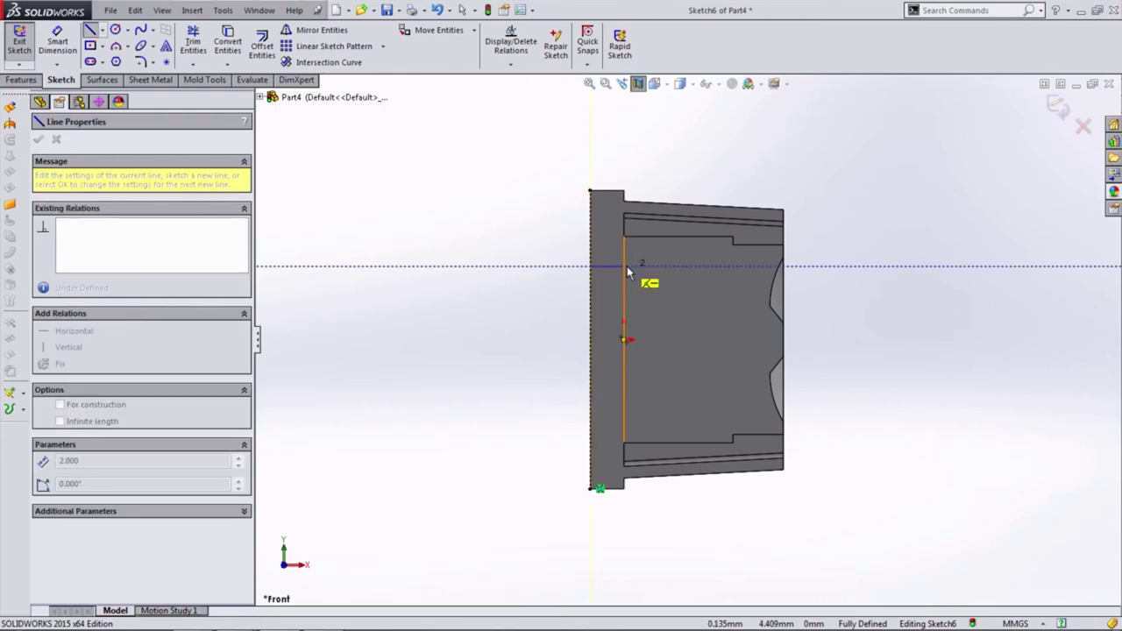
pyautogui.scroll(-3, 627, 268)
pyautogui.click(619, 281)
pyautogui.click(627, 254)
pyautogui.click(653, 255)
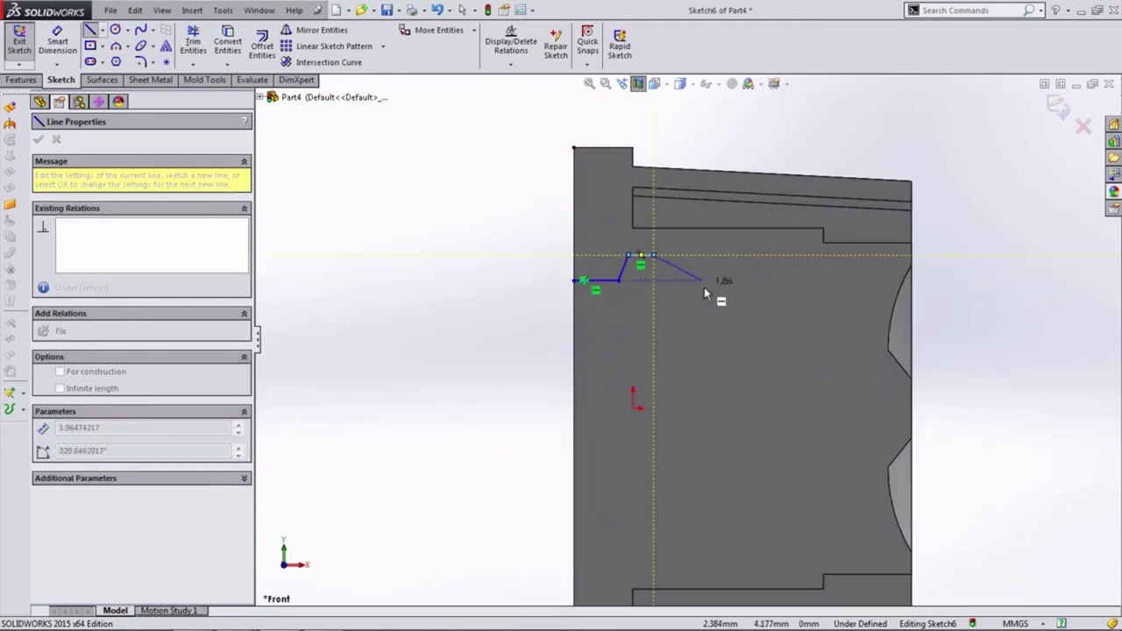
pyautogui.click(717, 303)
pyautogui.click(835, 303)
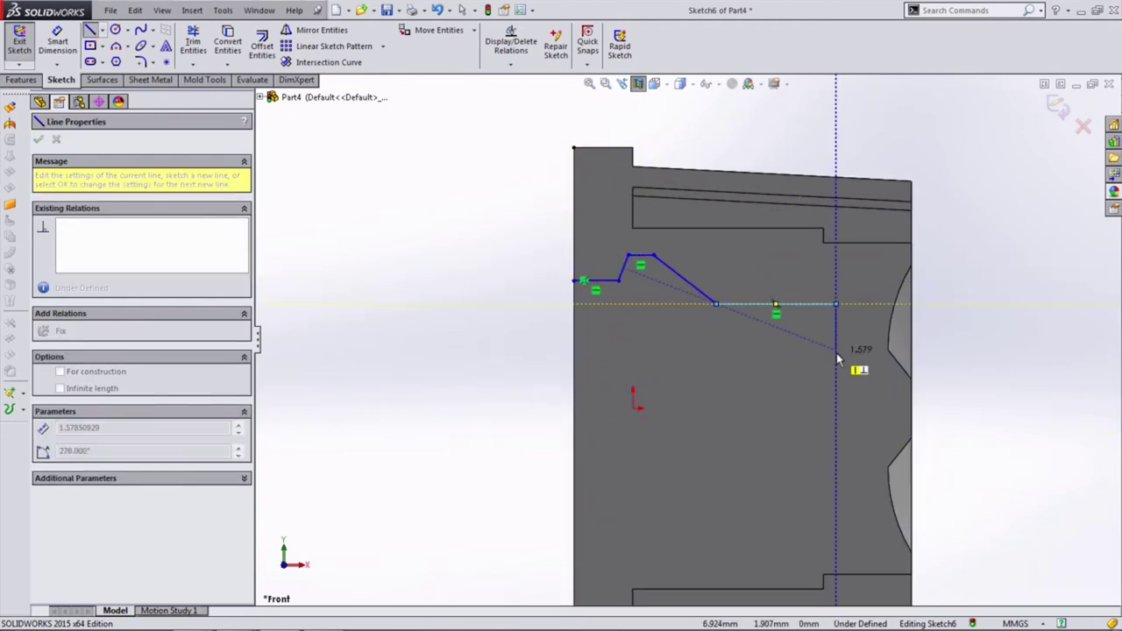
pyautogui.doubleClick(836, 350)
pyautogui.moveTo(575, 283); pyautogui.dragTo(574, 404)
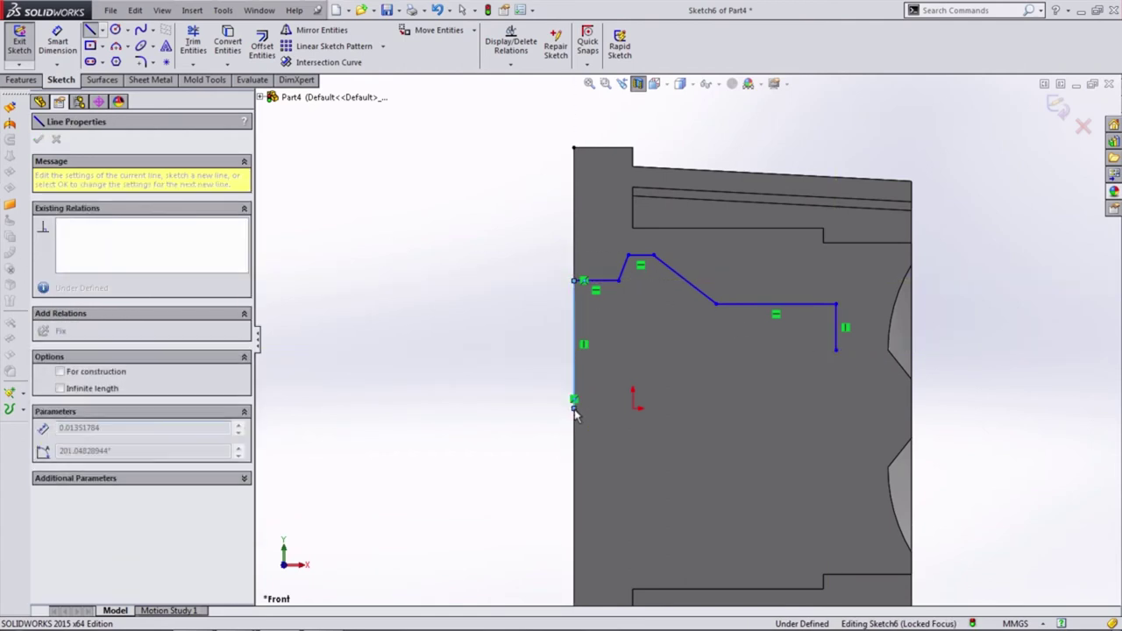
pyautogui.moveTo(759, 415); pyautogui.dragTo(768, 408)
pyautogui.press('Escape')
# Dimension the left edge 5.400, step height 0.350 and horizontal offset 1.800
pyautogui.click(577, 324)
pyautogui.click(508, 342)
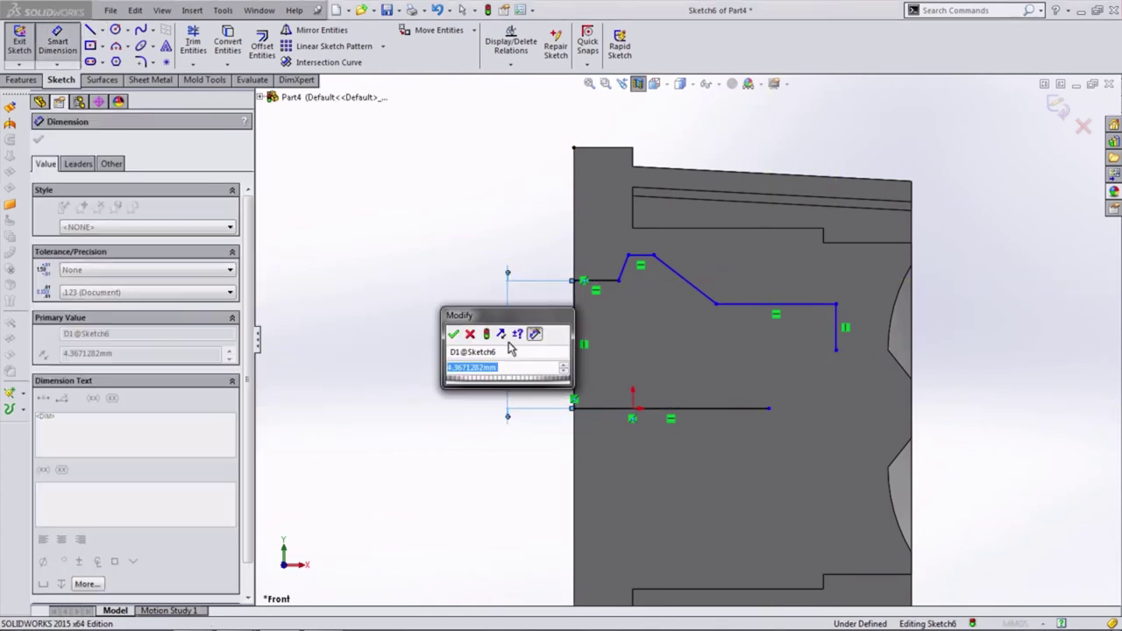
pyautogui.write('2')
pyautogui.press('Return')
pyautogui.scroll(-3, 635, 224)
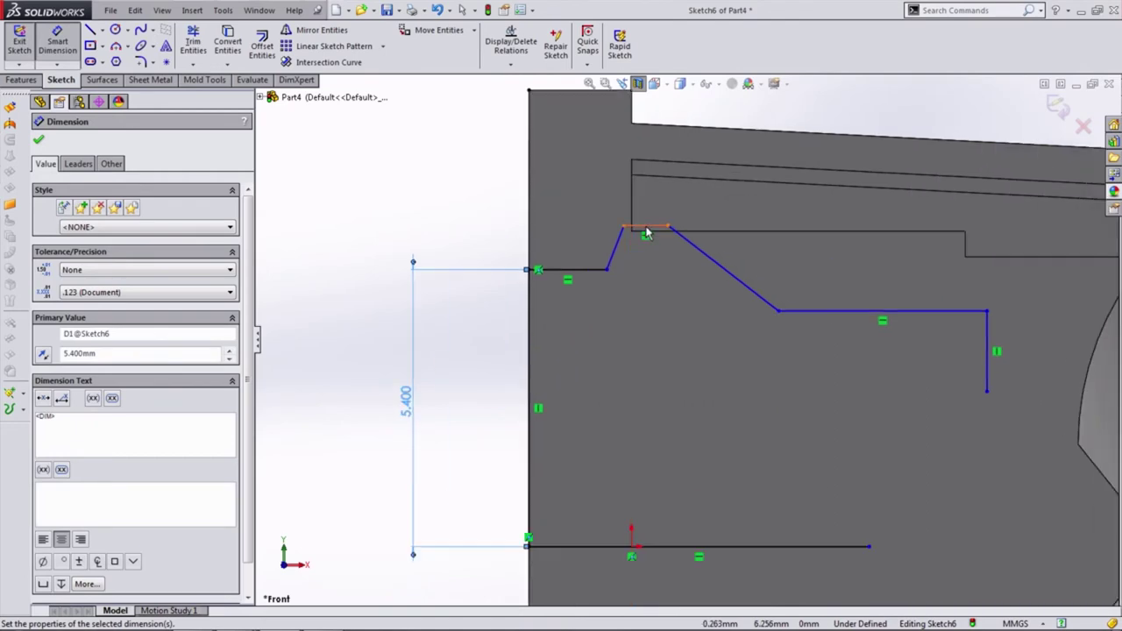
pyautogui.click(616, 245)
pyautogui.click(499, 253)
pyautogui.write('0.35')
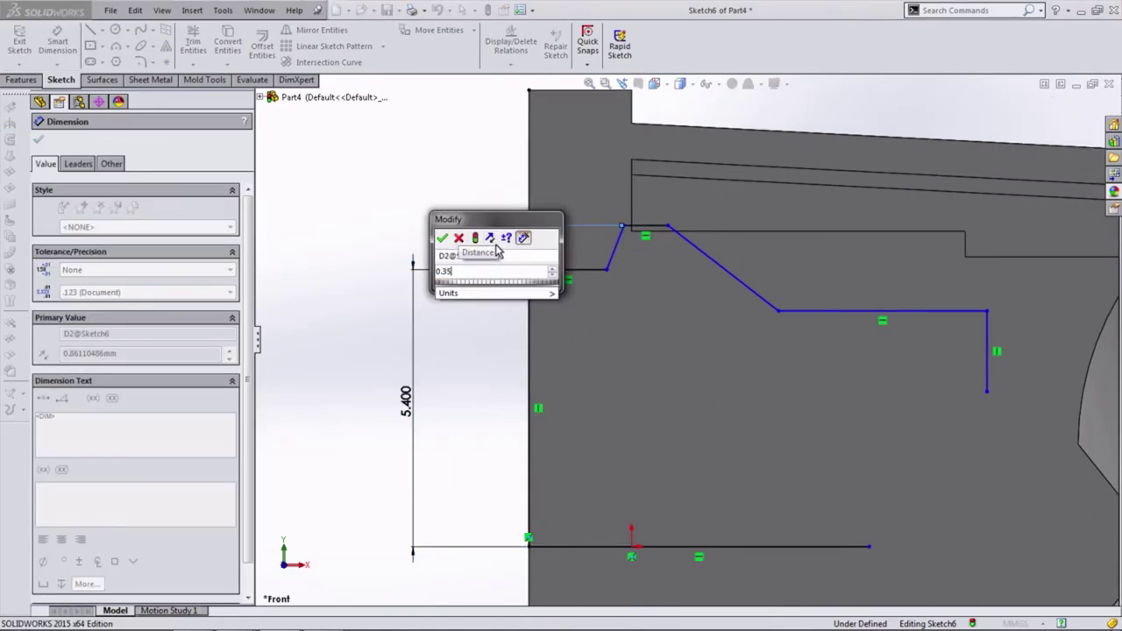
pyautogui.press('Return')
pyautogui.click(568, 279)
pyautogui.click(565, 226)
pyautogui.write('.8')
pyautogui.press('Return')
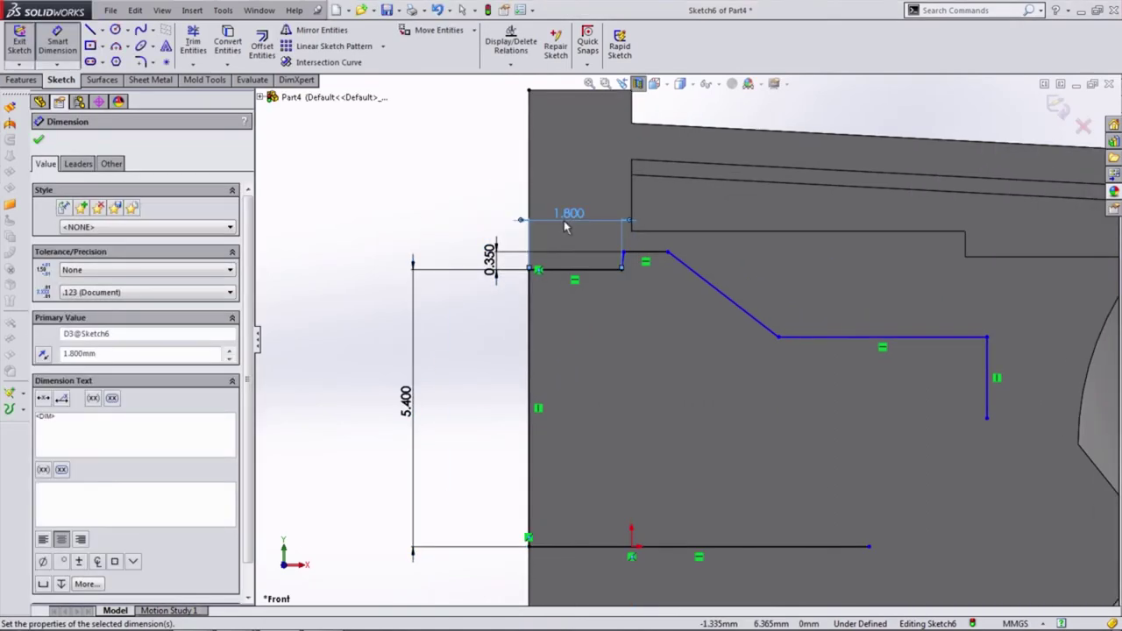
# Dimension the step angle at 60° and the short top line at 0.500
pyautogui.scroll(3, 626, 270)
pyautogui.click(651, 270)
pyautogui.click(604, 299)
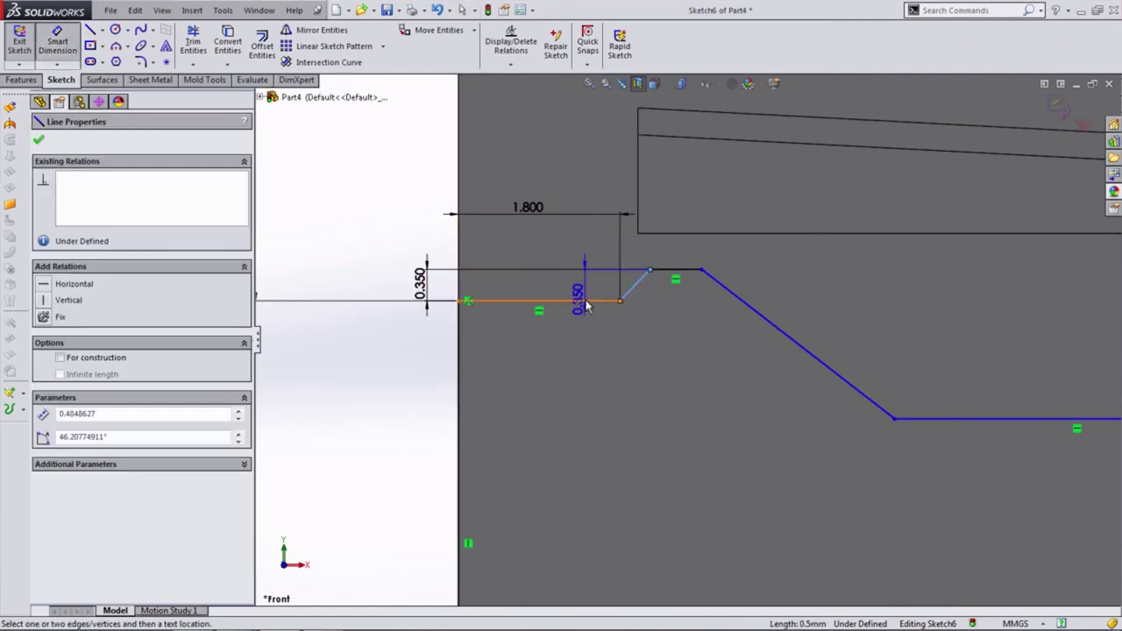
pyautogui.click(634, 282)
pyautogui.click(657, 301)
pyautogui.press('Return')
pyautogui.click(666, 269)
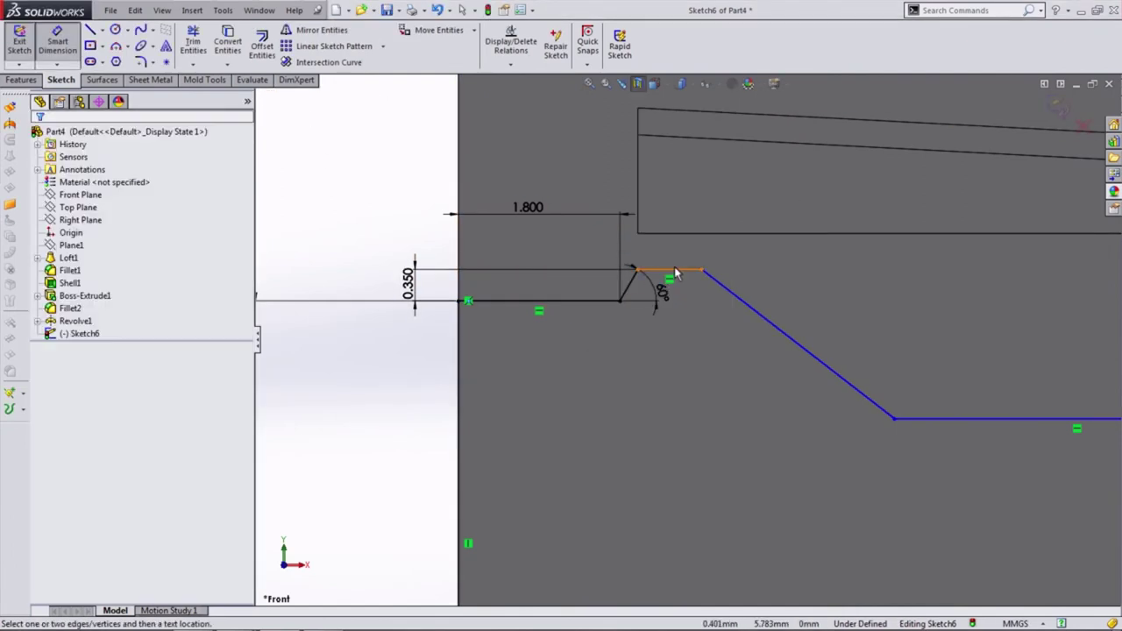
pyautogui.click(662, 241)
pyautogui.write('.5')
pyautogui.press('Return')
# Set the angle between the long slope and horizontal line to 20°
pyautogui.scroll(2, 717, 327)
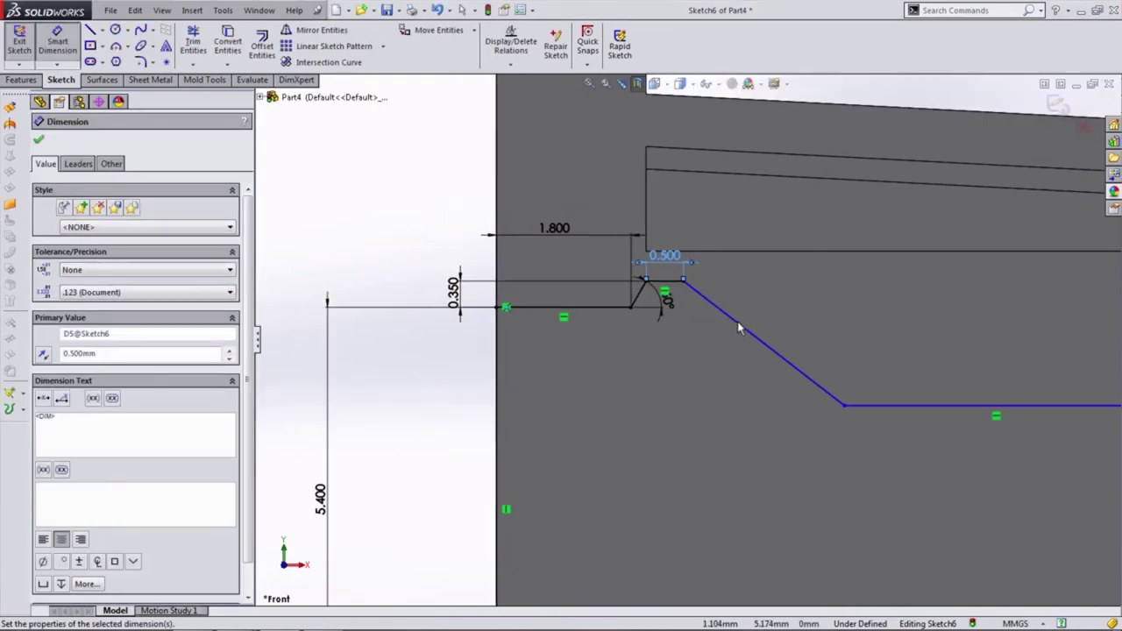
pyautogui.scroll(3, 771, 364)
pyautogui.click(721, 377)
pyautogui.scroll(-5, 721, 376)
pyautogui.click(726, 370)
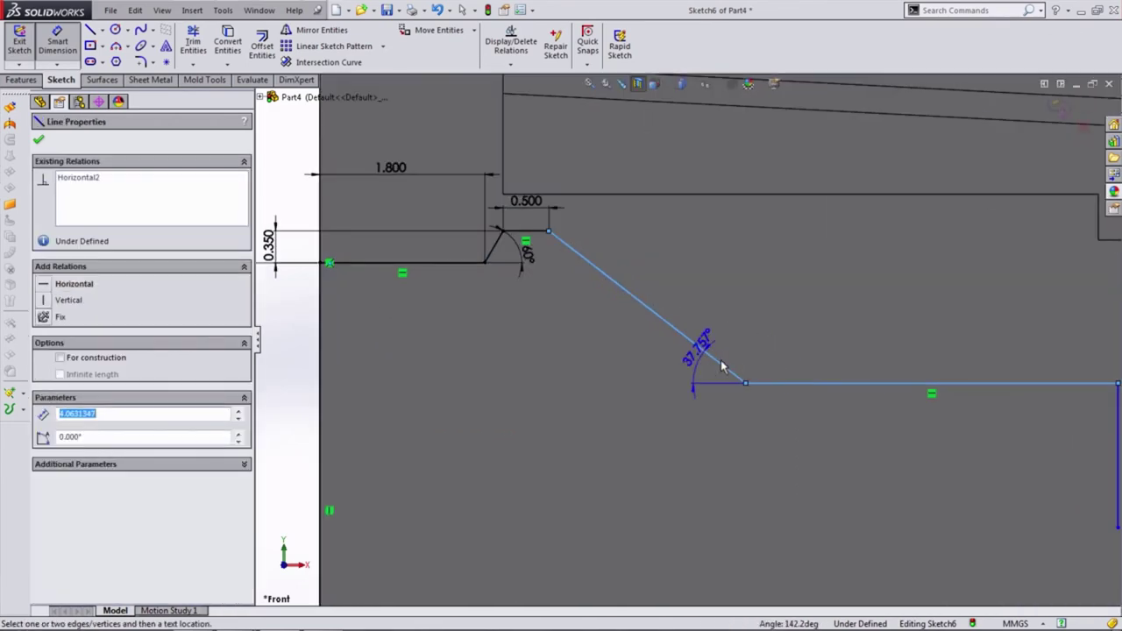
pyautogui.click(692, 361)
pyautogui.press('Return')
# Change the 0.150 sketch dimension to 0.200 mm
pyautogui.scroll(3, 776, 346)
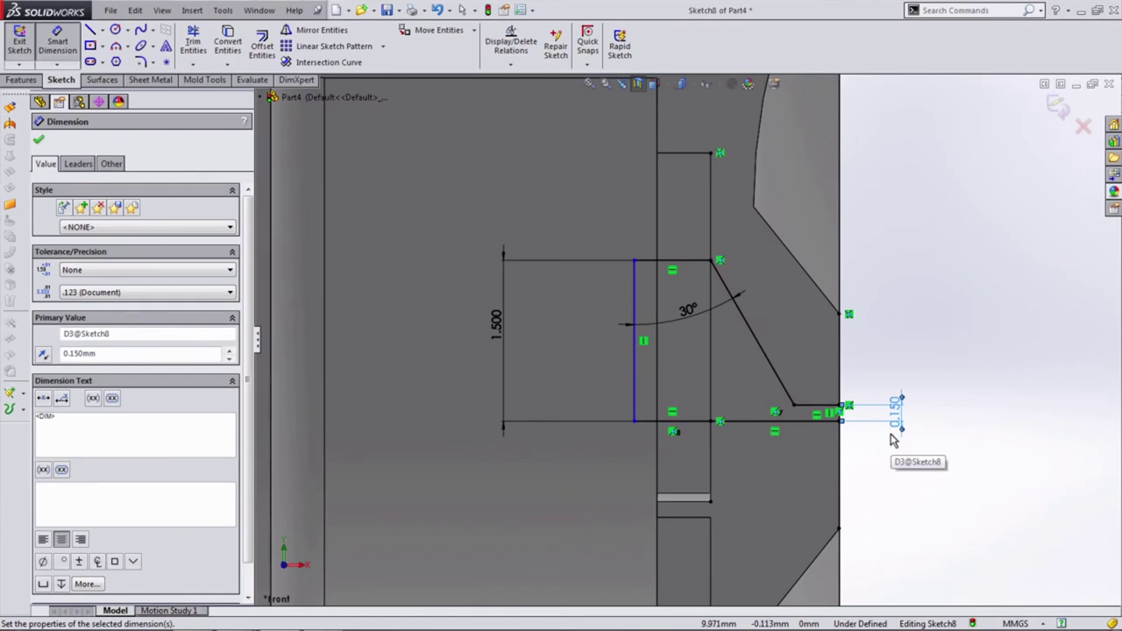
pyautogui.scroll(2, 685, 346)
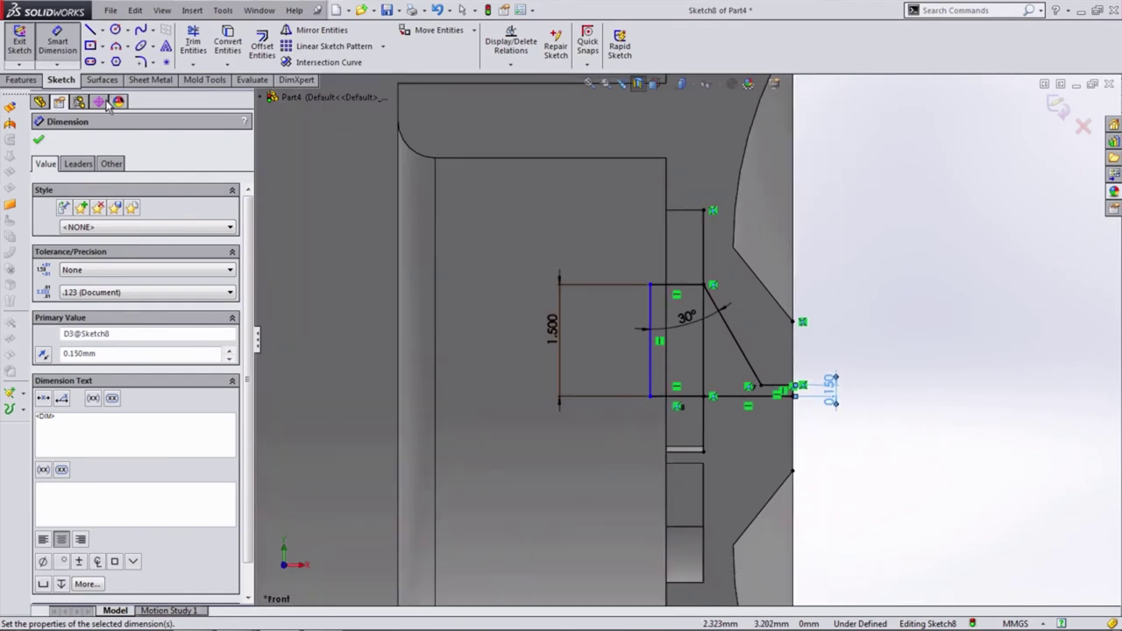
pyautogui.click(21, 80)
pyautogui.doubleClick(827, 387)
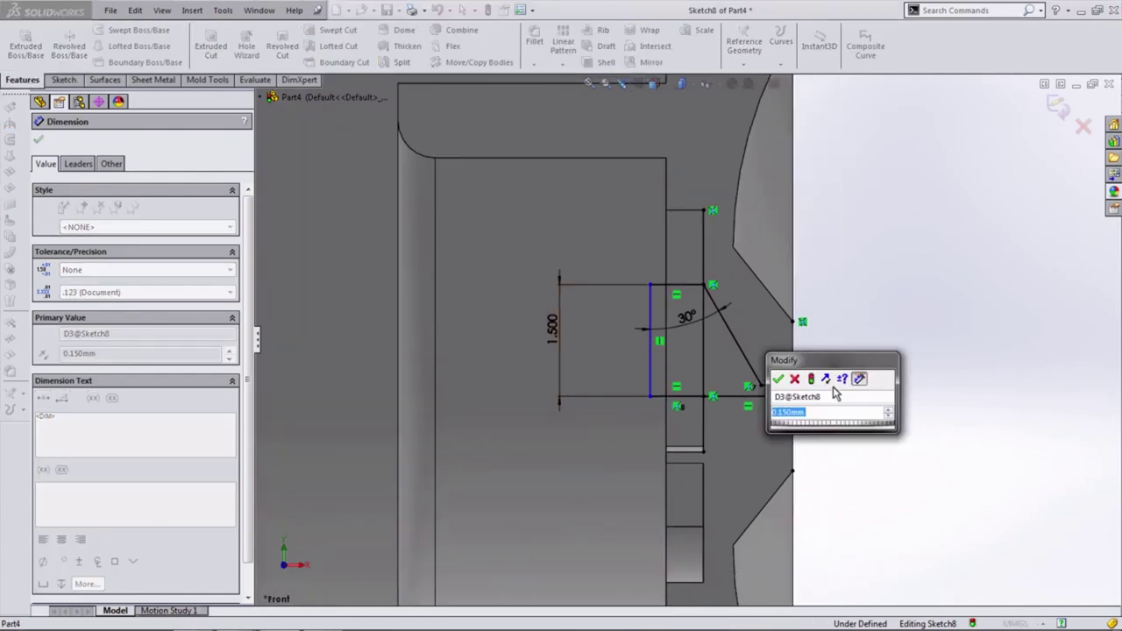
pyautogui.write('0.200')
pyautogui.press('Return')
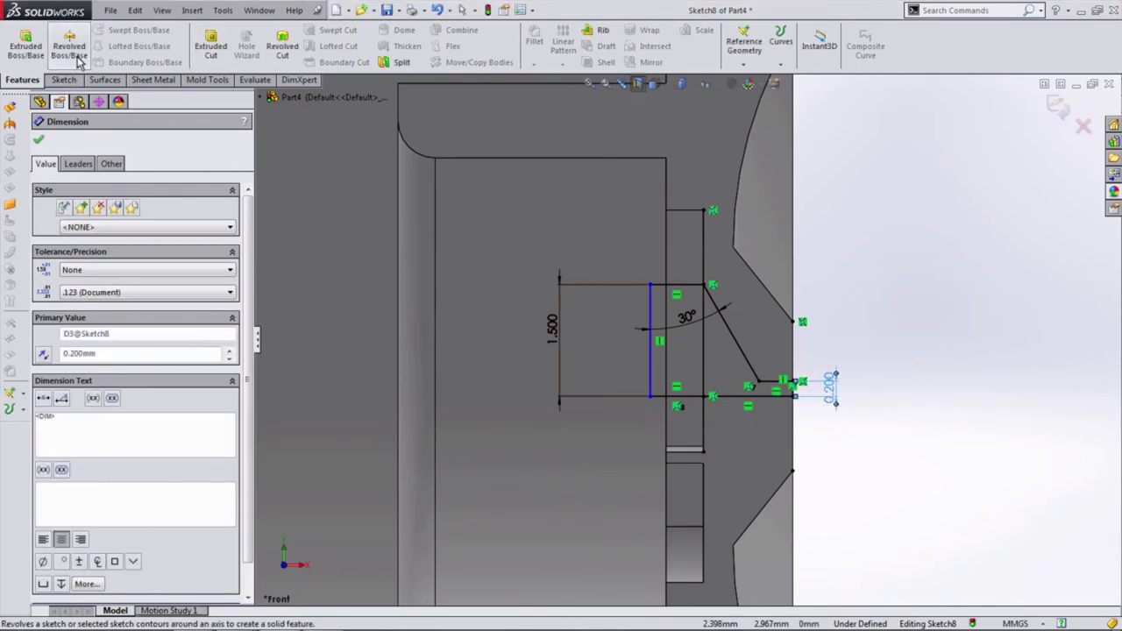
# Preview a revolved cut about the sketch line, then cancel it to fix the sketch
pyautogui.click(282, 55)
pyautogui.click(693, 402)
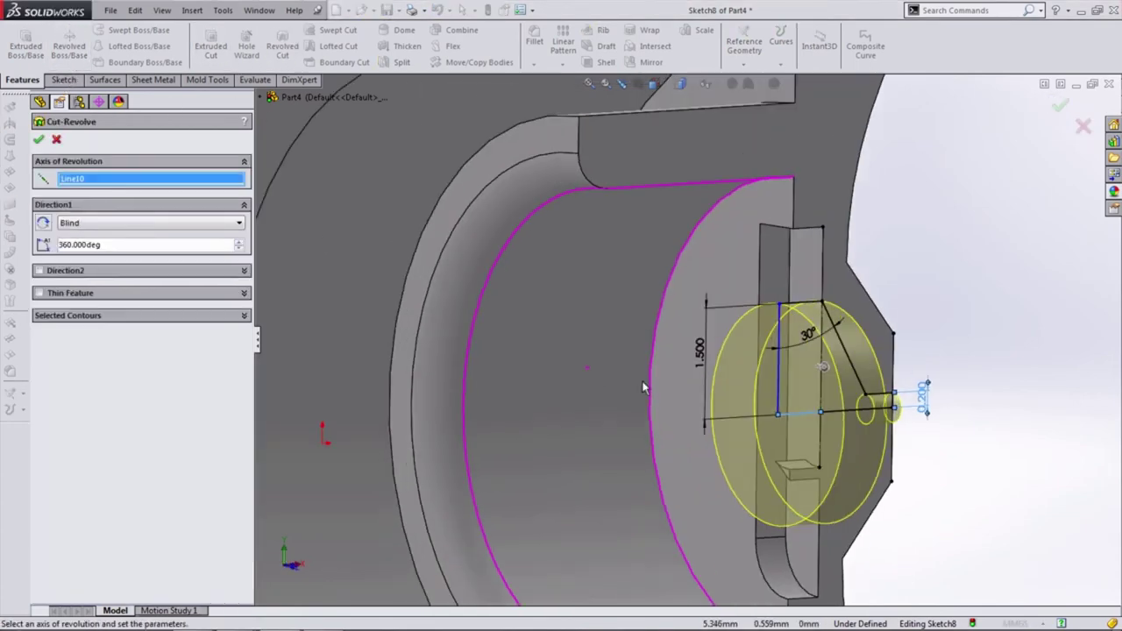
pyautogui.moveTo(692, 402)
pyautogui.mouseDown(button='middle')
pyautogui.moveTo(628, 366)
pyautogui.moveTo(744, 393)
pyautogui.moveTo(400, 275)
pyautogui.mouseUp(button='middle')
pyautogui.press('Escape')
# In front view, halve the 1.500 height to 0.750 and edit the 0.200 dimension
pyautogui.click(680, 83)
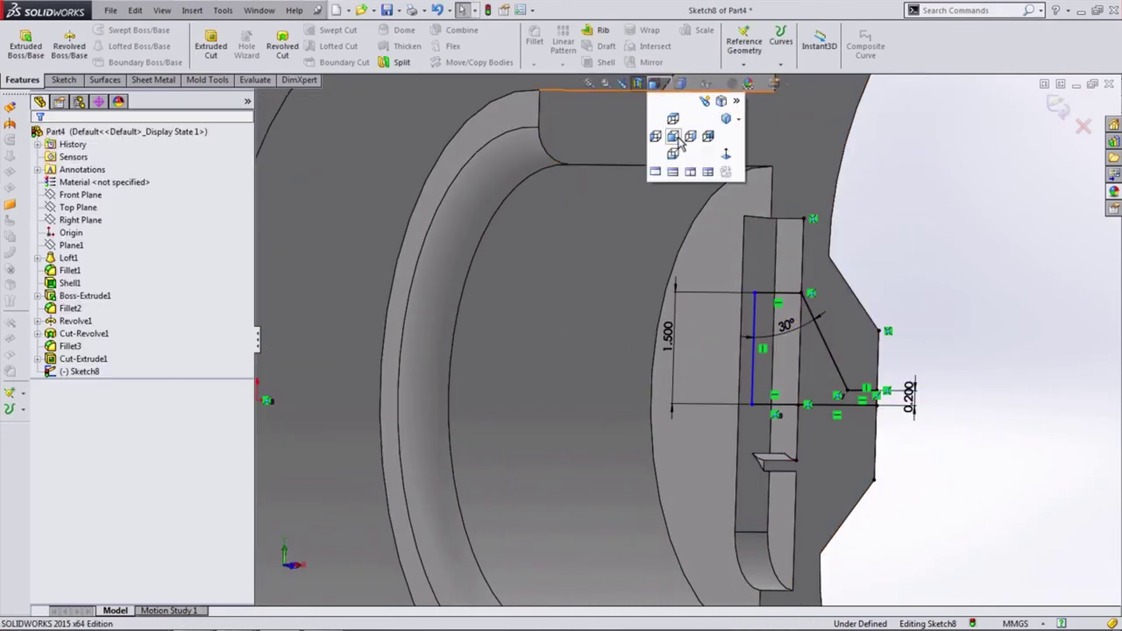
pyautogui.click(678, 141)
pyautogui.scroll(-3, 751, 326)
pyautogui.doubleClick(724, 325)
pyautogui.write('1.5/2')
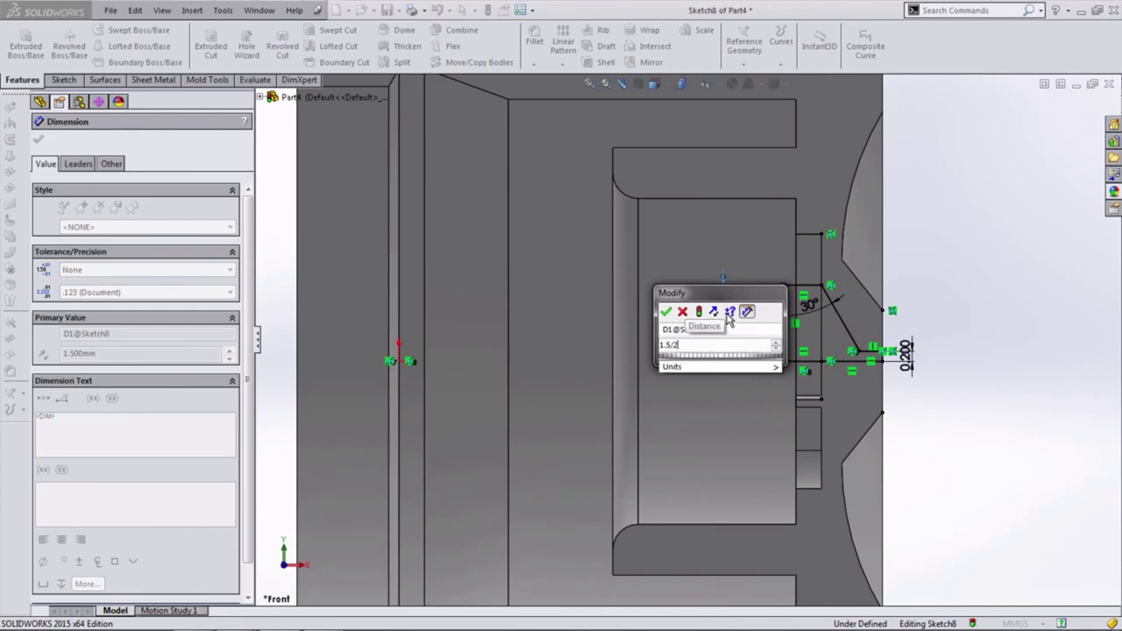
pyautogui.press('Return')
pyautogui.scroll(-2, 841, 360)
pyautogui.scroll(-2, 850, 351)
pyautogui.doubleClick(854, 355)
pyautogui.write('0.500mm')
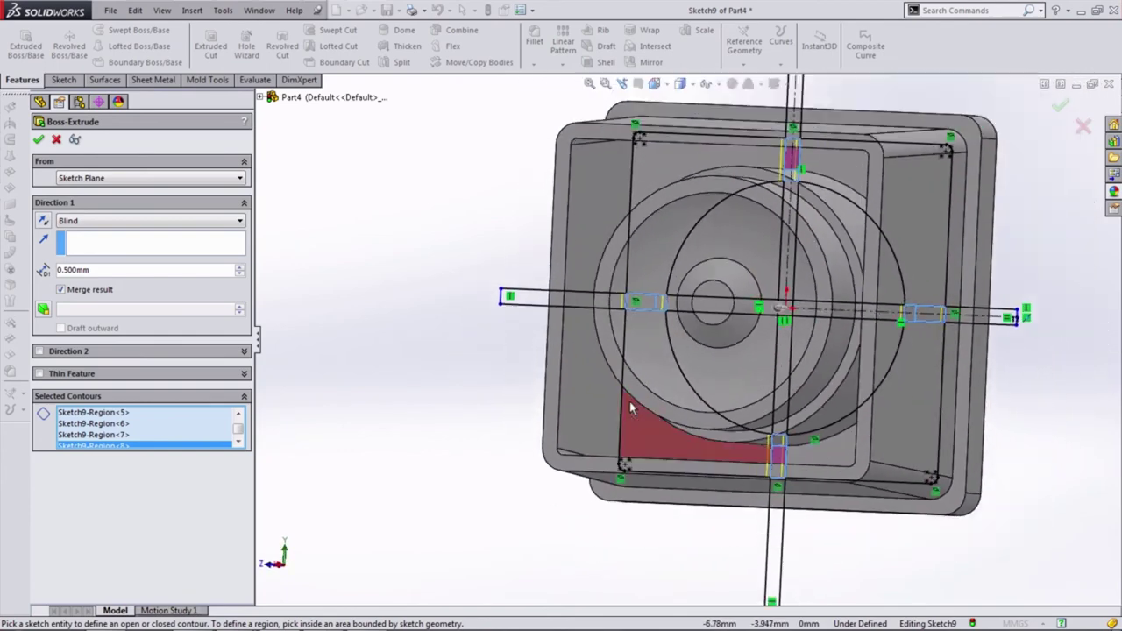
# Extrude the ribs Up To Surface onto the selected face
pyautogui.click(70, 221)
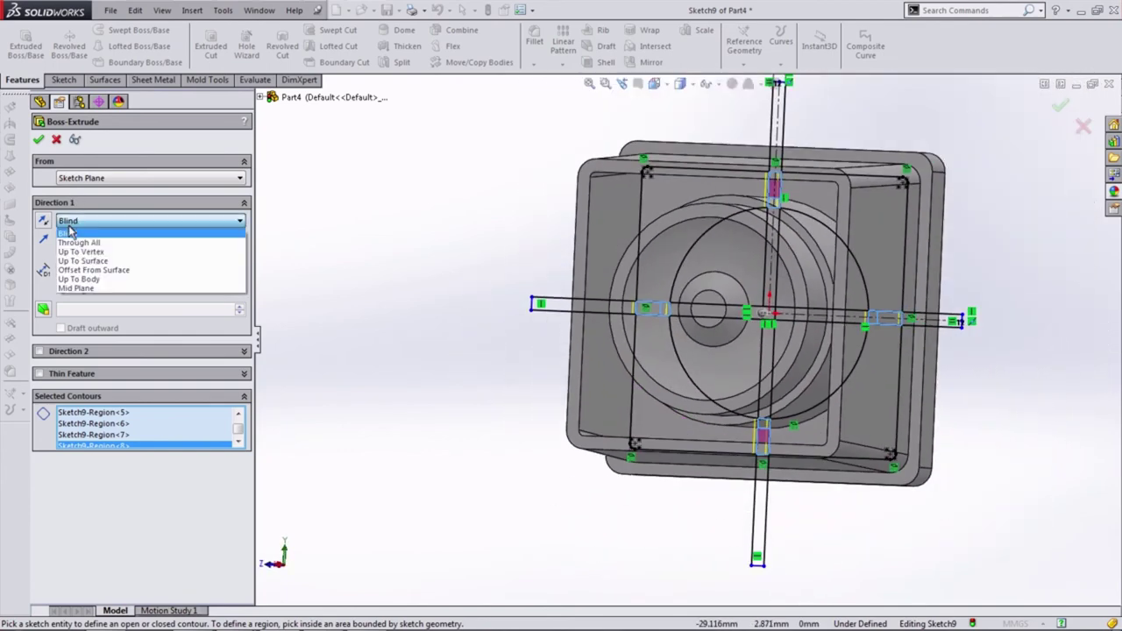
pyautogui.click(87, 263)
pyautogui.click(596, 199)
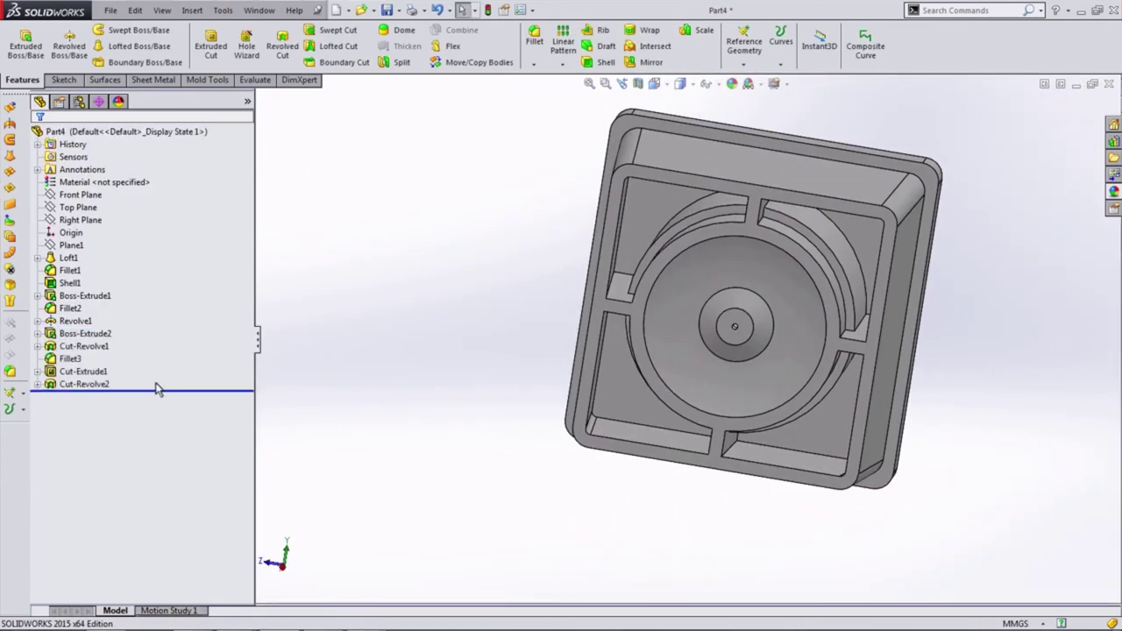
# Inspect a Front Plane section view tilted to about 332 degrees, then cancel it
pyautogui.click(638, 84)
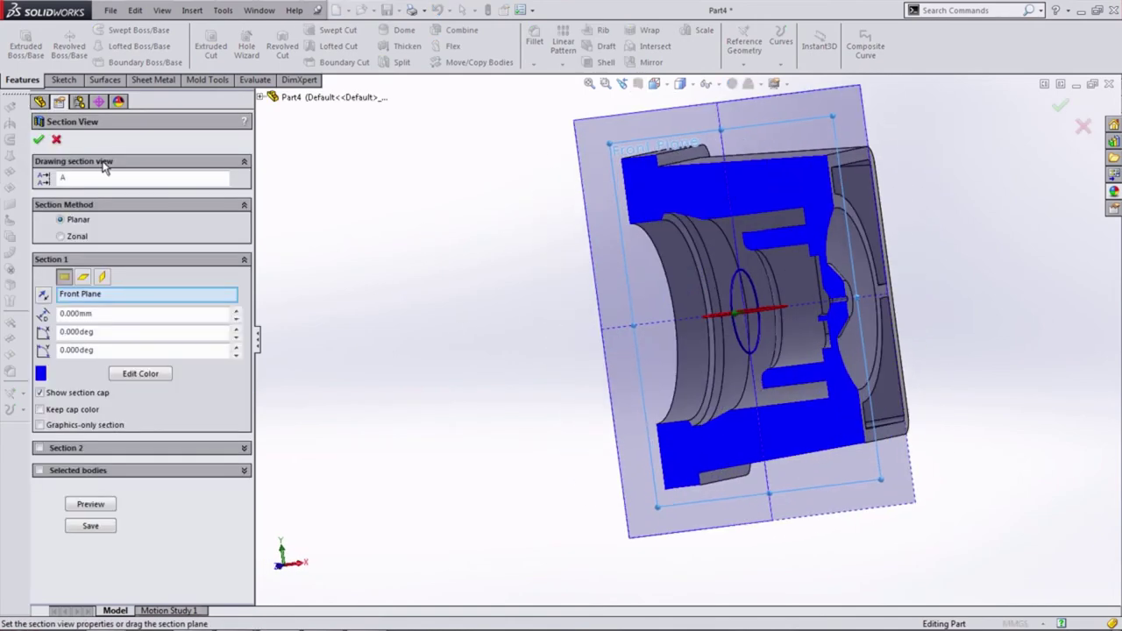
pyautogui.click(38, 139)
pyautogui.click(638, 83)
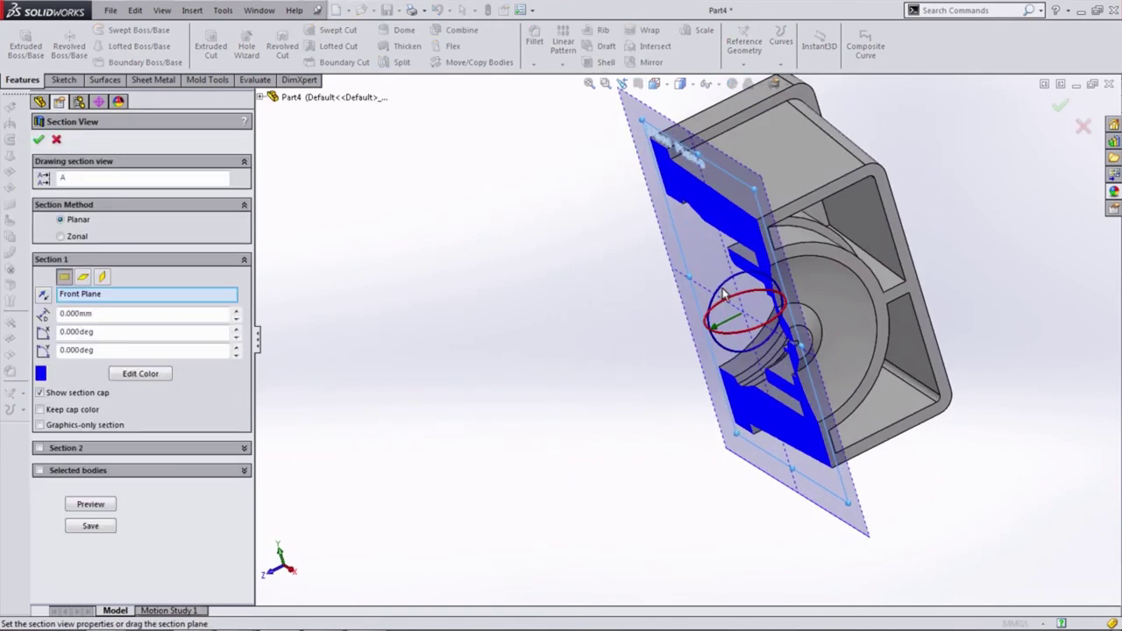
pyautogui.moveTo(723, 296); pyautogui.dragTo(736, 267)
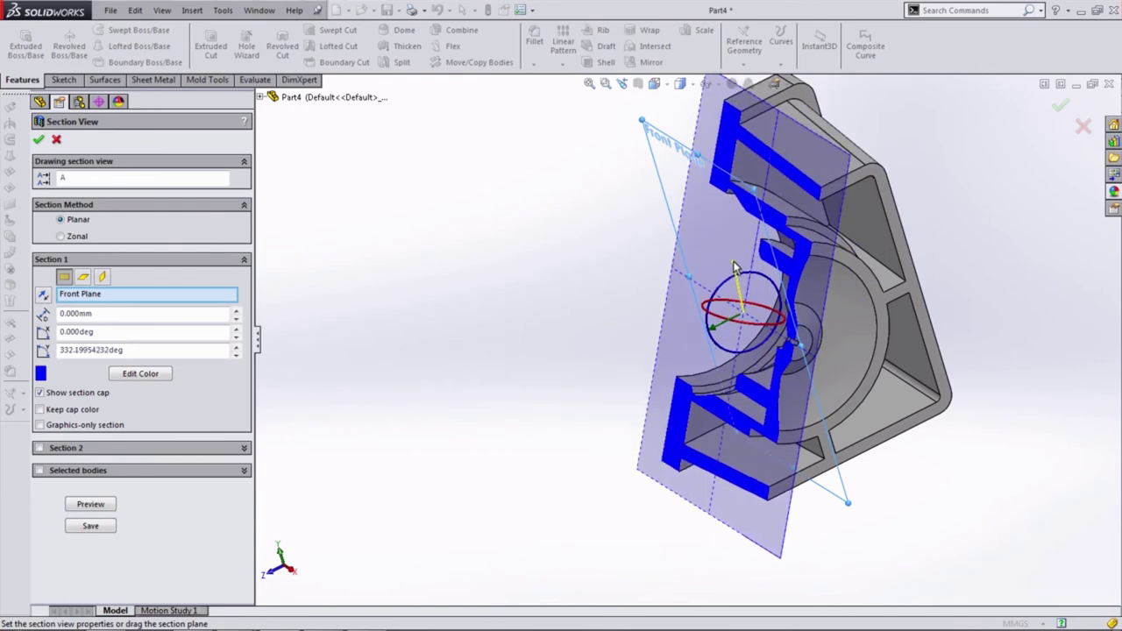
pyautogui.click(56, 139)
# Check the part from the Front, Left, Back, Top and Isometric views
pyautogui.click(659, 114)
pyautogui.click(659, 141)
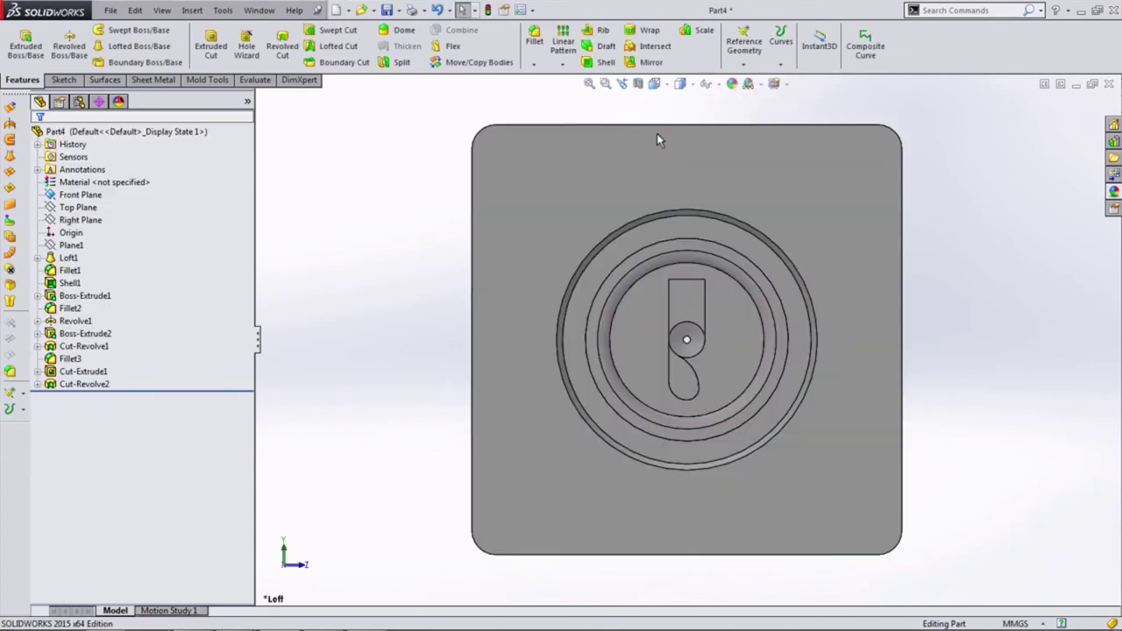
pyautogui.click(704, 138)
pyautogui.click(654, 83)
pyautogui.click(672, 119)
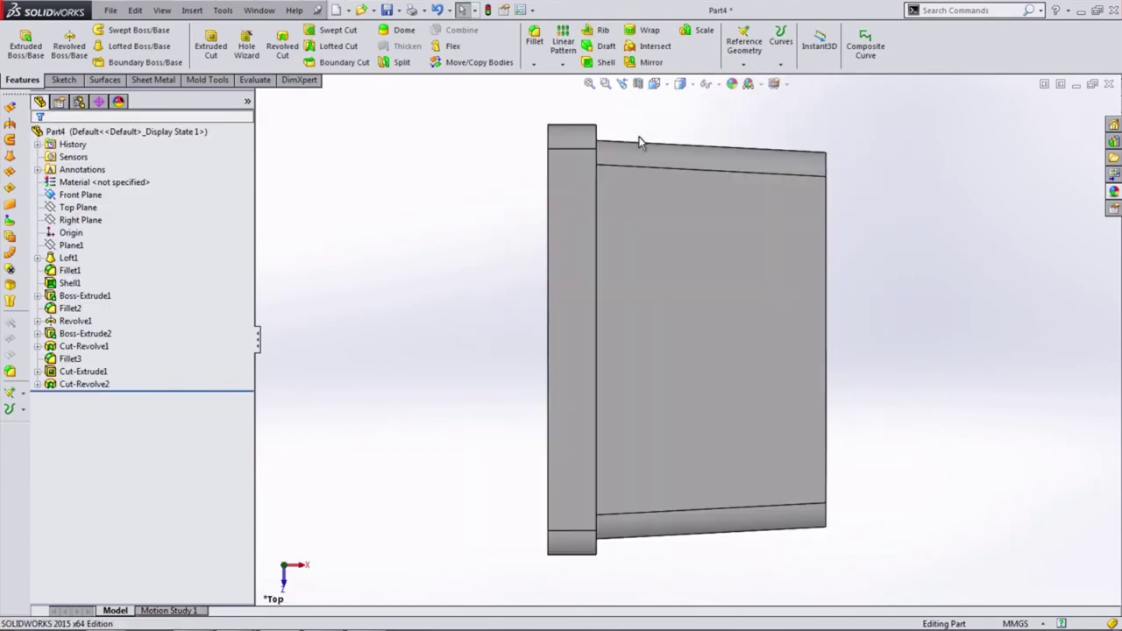
pyautogui.click(726, 118)
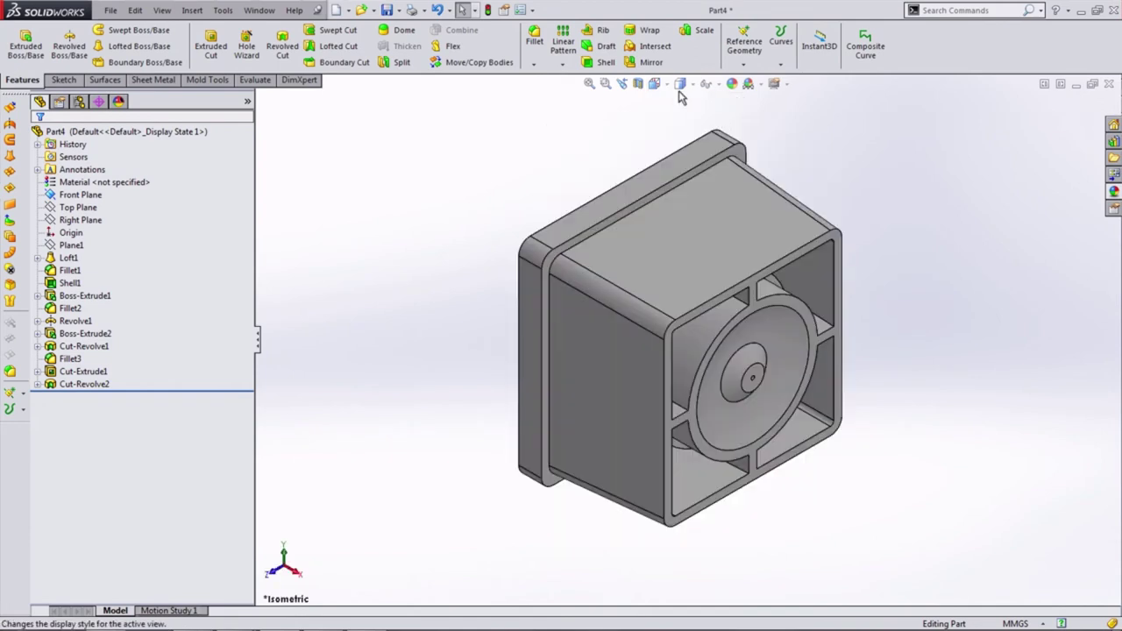
# Give the part the solid White appearance
pyautogui.click(731, 84)
pyautogui.click(956, 195)
pyautogui.click(957, 338)
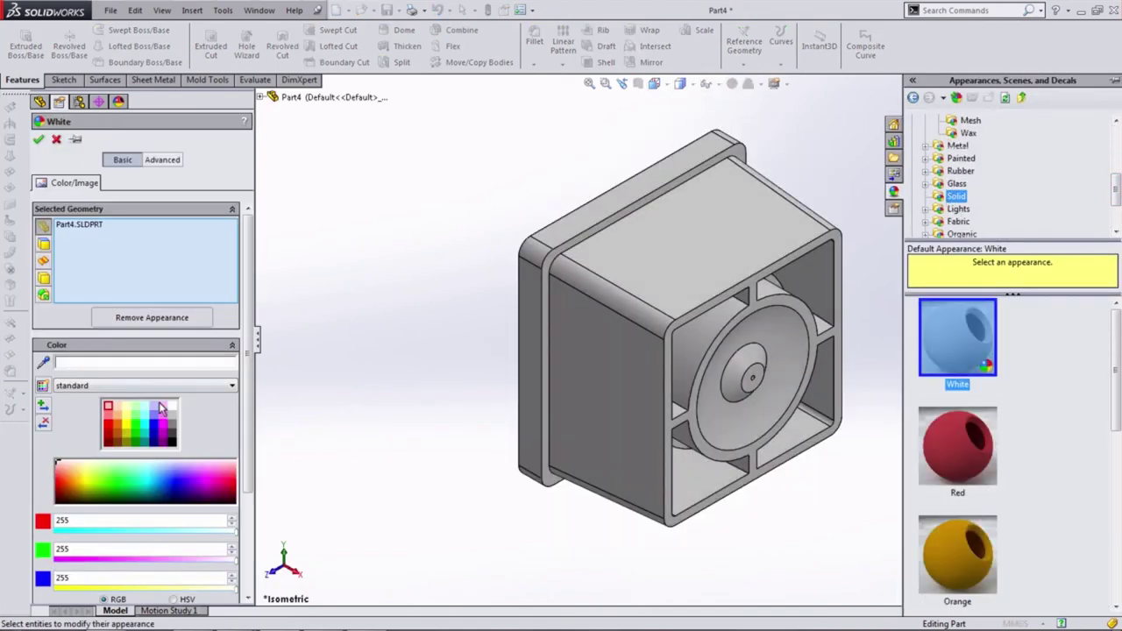
pyautogui.press('Return')
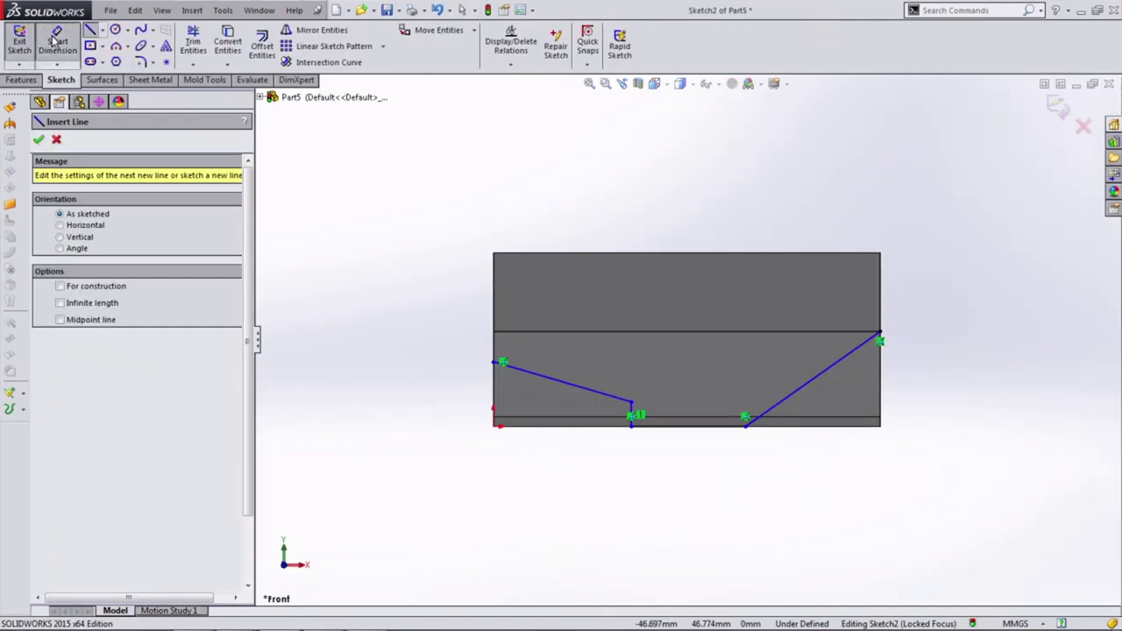
# Dimension the slope length 38.800, horizontal span 21 and short vertical line 3
pyautogui.write('8.8')
pyautogui.press('Return')
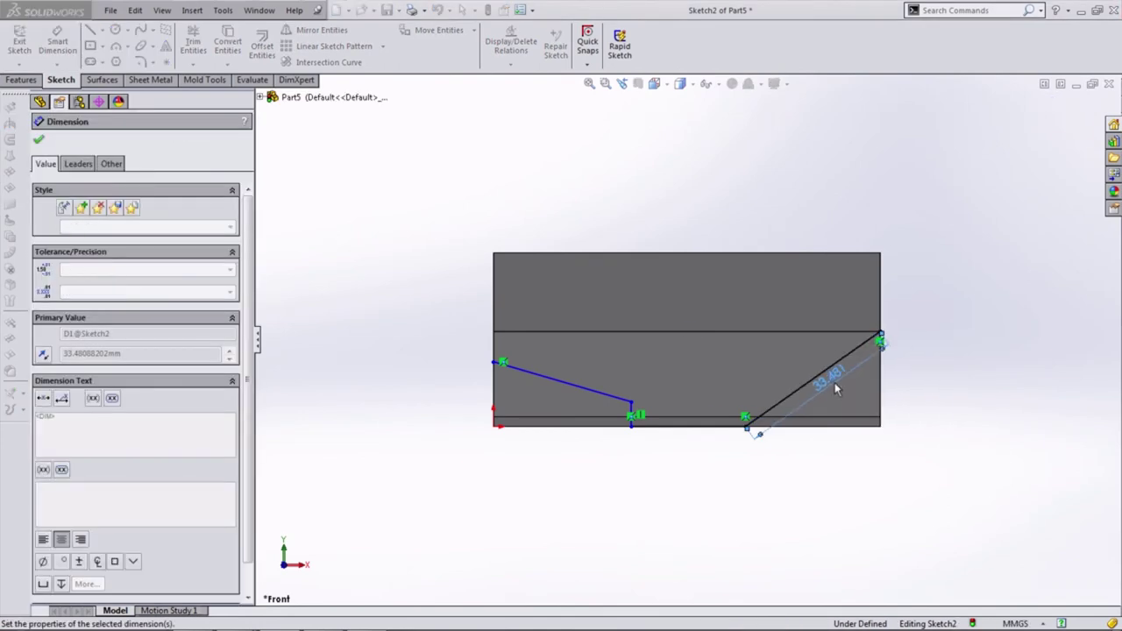
pyautogui.click(631, 425)
pyautogui.click(746, 429)
pyautogui.click(671, 438)
pyautogui.write('21')
pyautogui.click(629, 398)
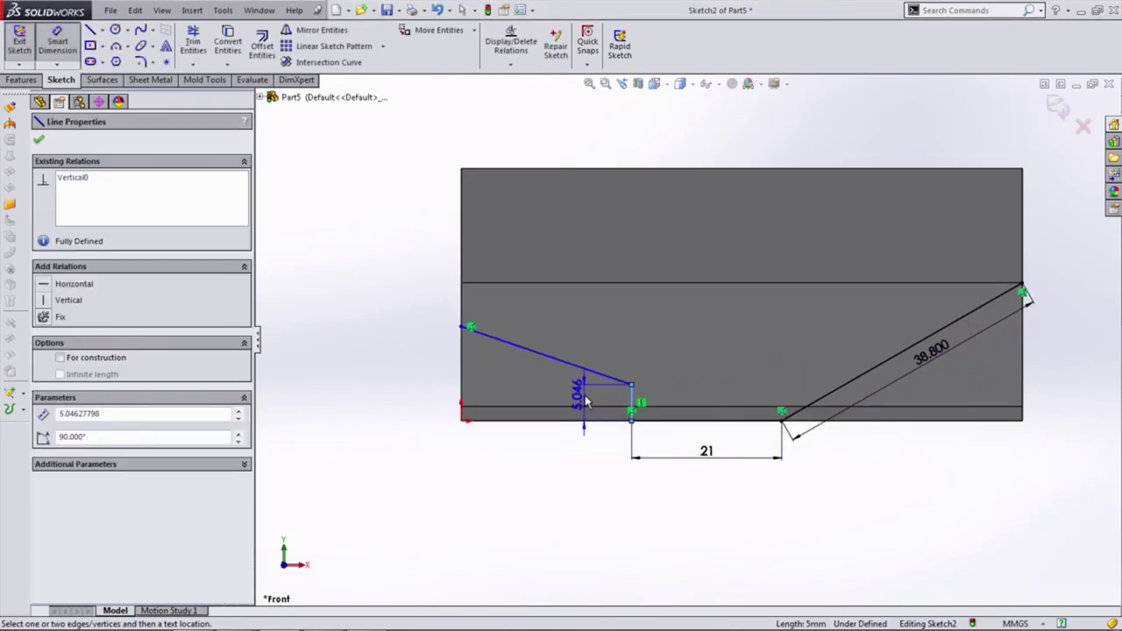
pyautogui.click(585, 400)
pyautogui.write('3')
pyautogui.click(529, 387)
# Dimension the profile's left end to the block's top corner as 29.500
pyautogui.click(470, 326)
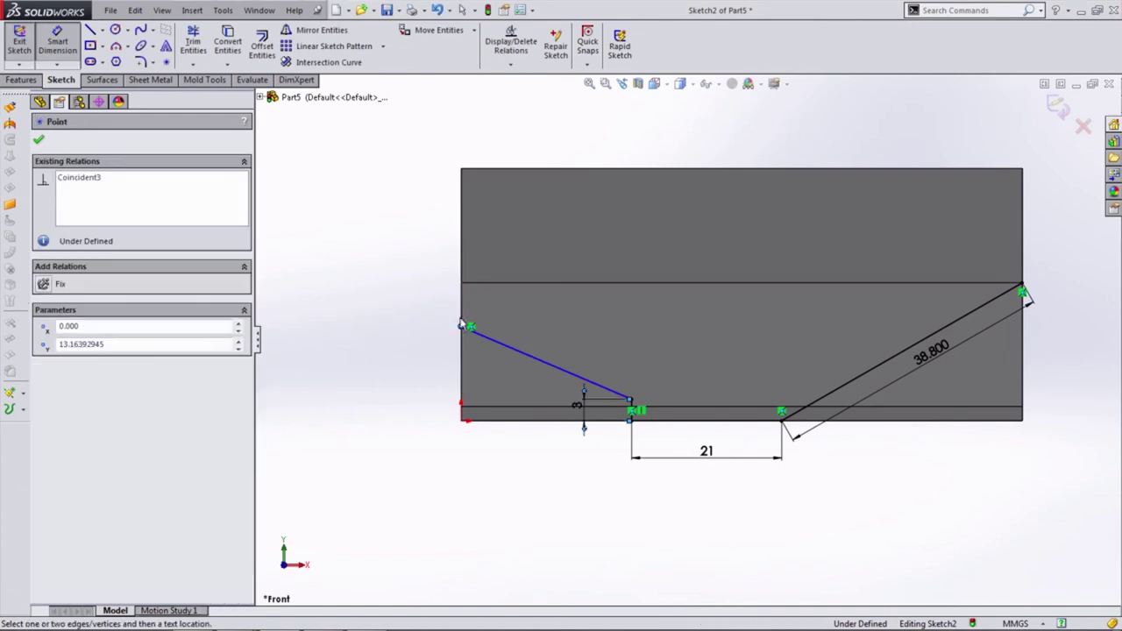
pyautogui.click(491, 169)
pyautogui.click(398, 225)
pyautogui.write('500mm')
pyautogui.press('Return')
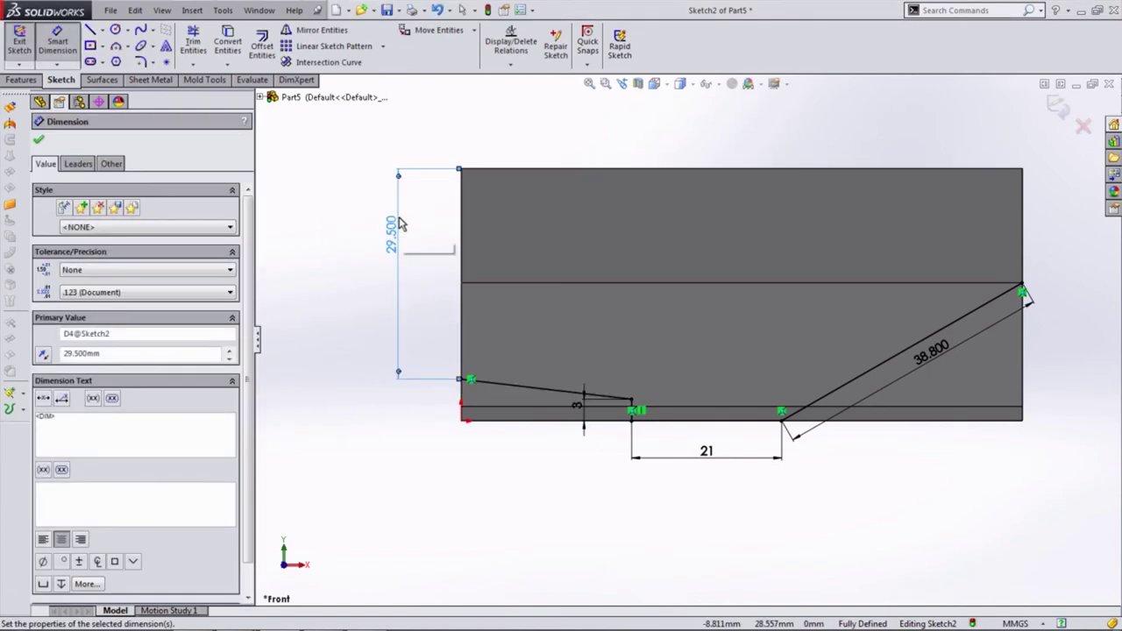
# Close the profile with lines below the block back to the slope's top corner
pyautogui.click(90, 31)
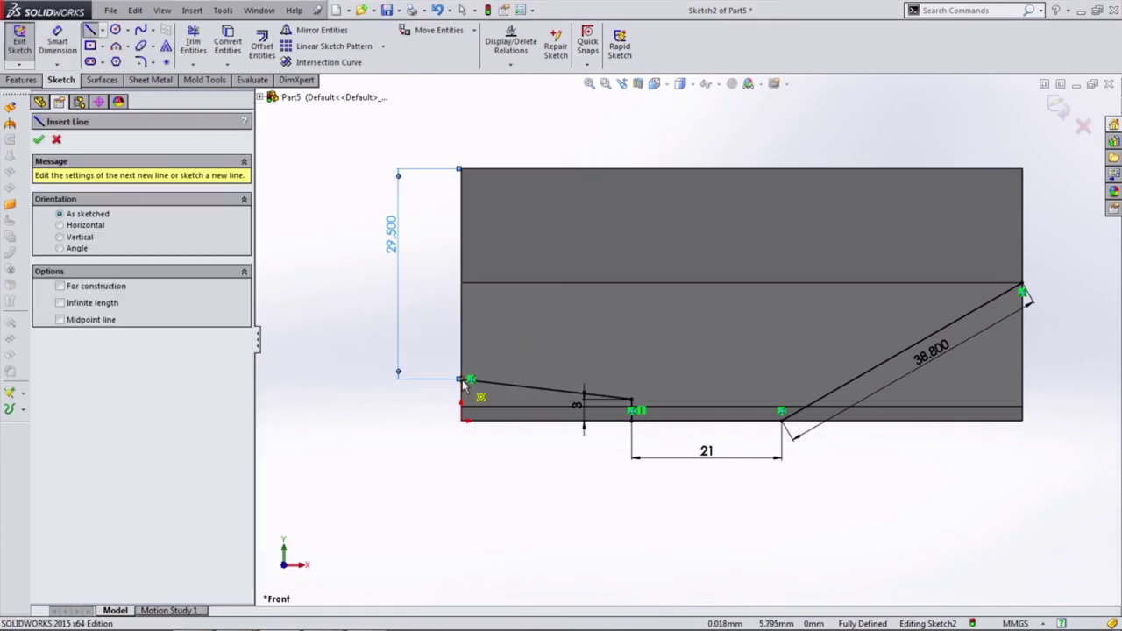
pyautogui.click(465, 383)
pyautogui.click(362, 379)
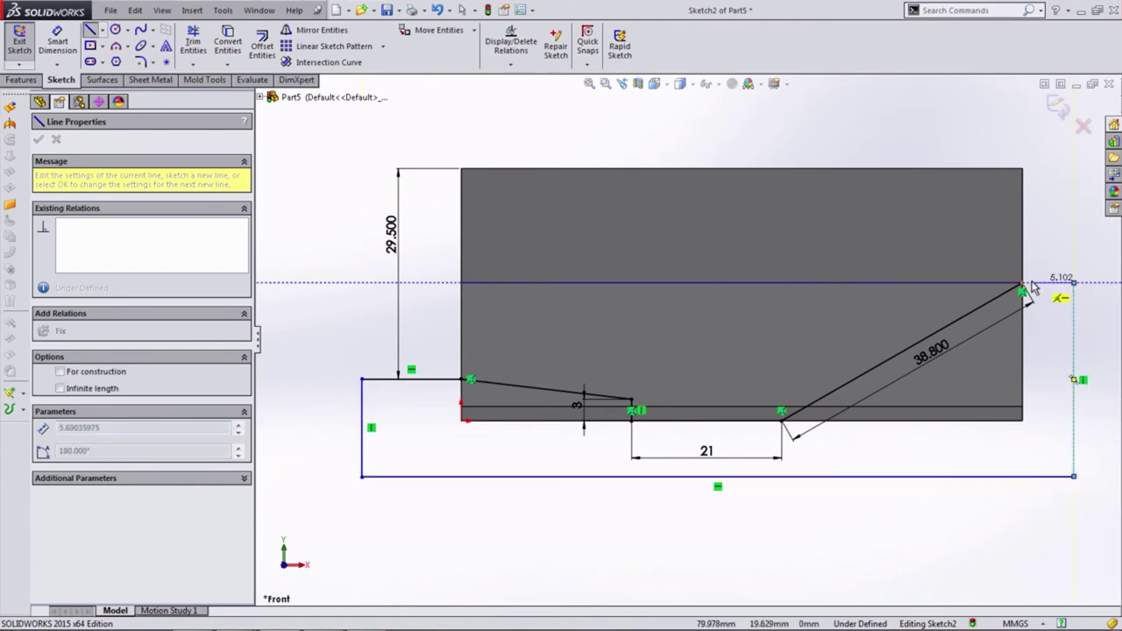
pyautogui.click(1022, 282)
# Extruded-cut the profile Through All in both directions
pyautogui.scroll(5, 685, 339)
pyautogui.click(21, 79)
pyautogui.click(210, 43)
pyautogui.click(149, 220)
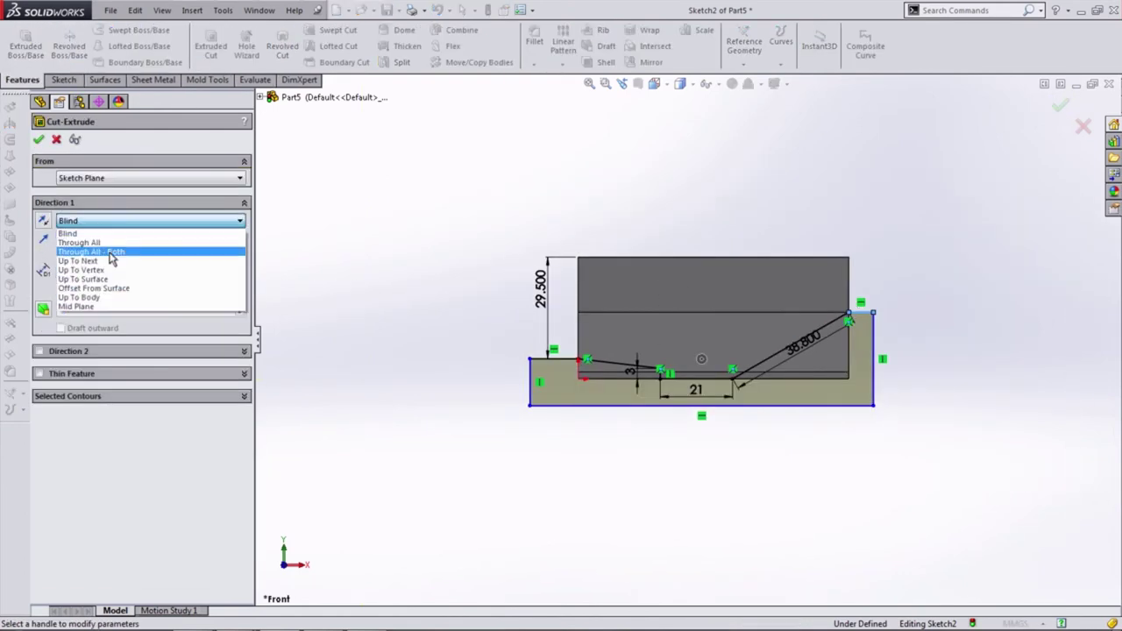
pyautogui.click(110, 253)
# Accept the cut, then round Part5's underside edges with a 9 mm fillet
pyautogui.click(40, 141)
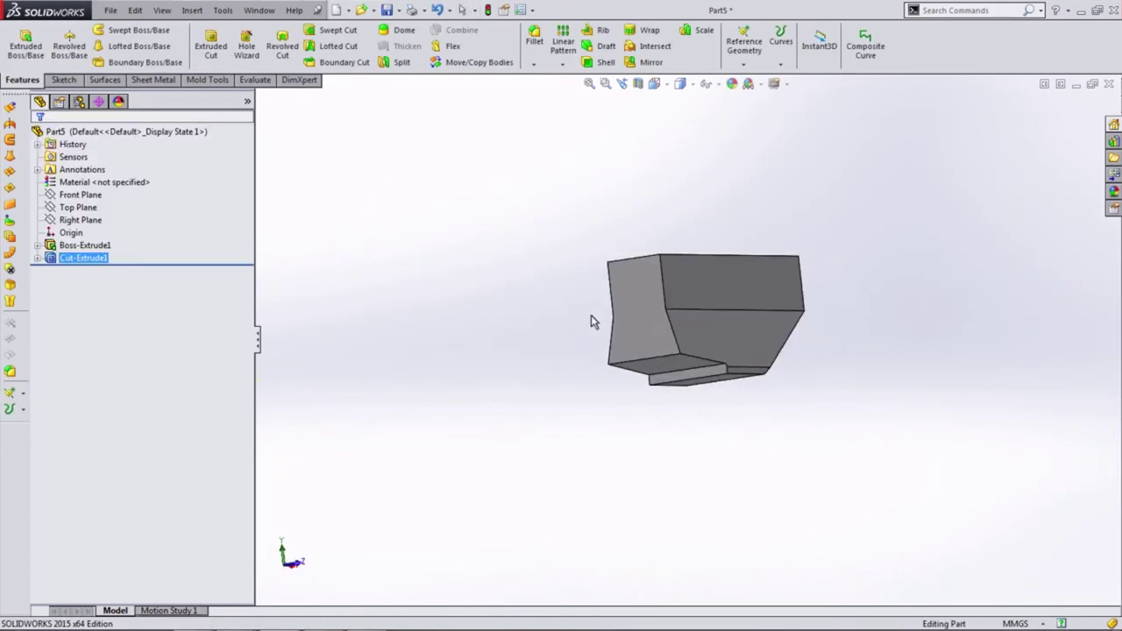
pyautogui.click(533, 39)
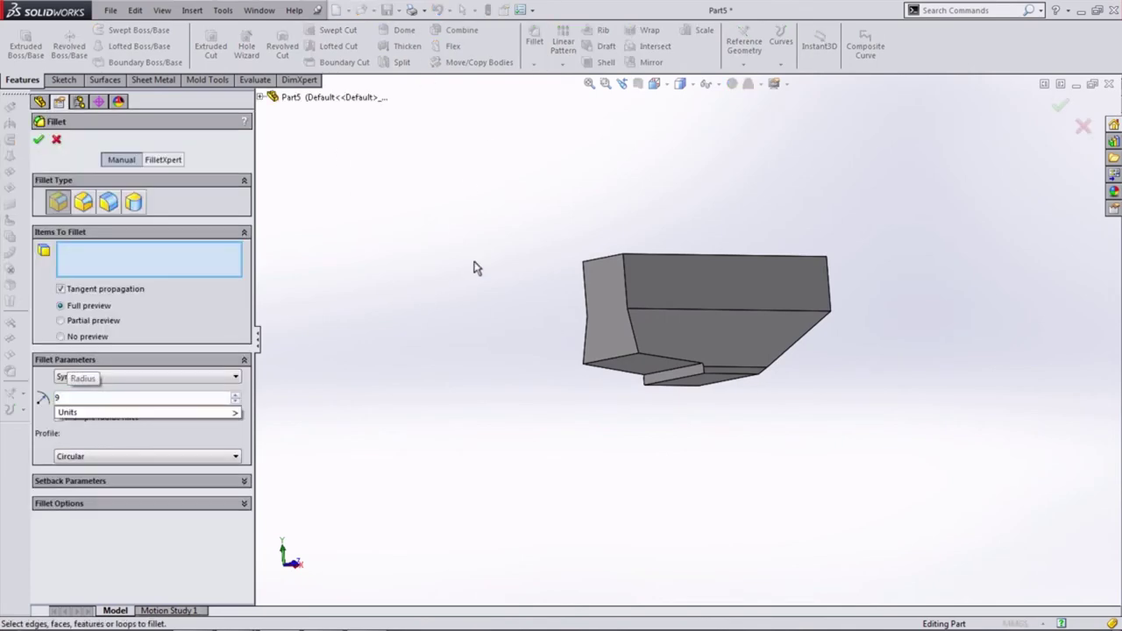
pyautogui.moveTo(473, 268); pyautogui.dragTo(650, 326, button='middle')
pyautogui.click(651, 317)
pyautogui.scroll(3, 701, 307)
pyautogui.click(772, 302)
pyautogui.click(765, 300)
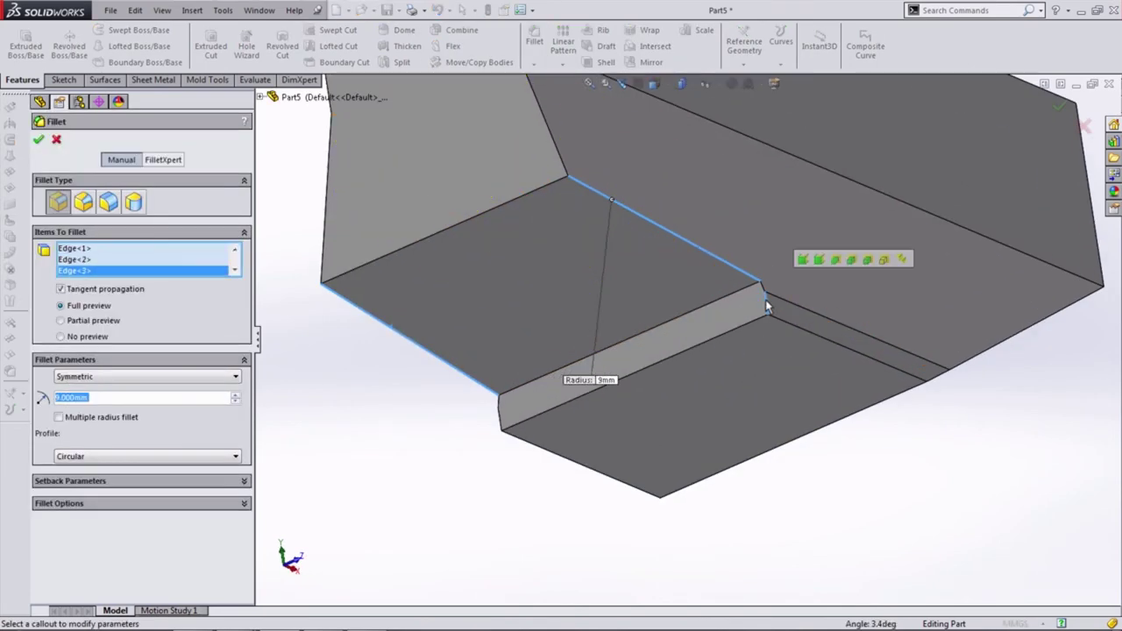
pyautogui.moveTo(765, 300); pyautogui.dragTo(502, 420, button='middle')
pyautogui.click(502, 420)
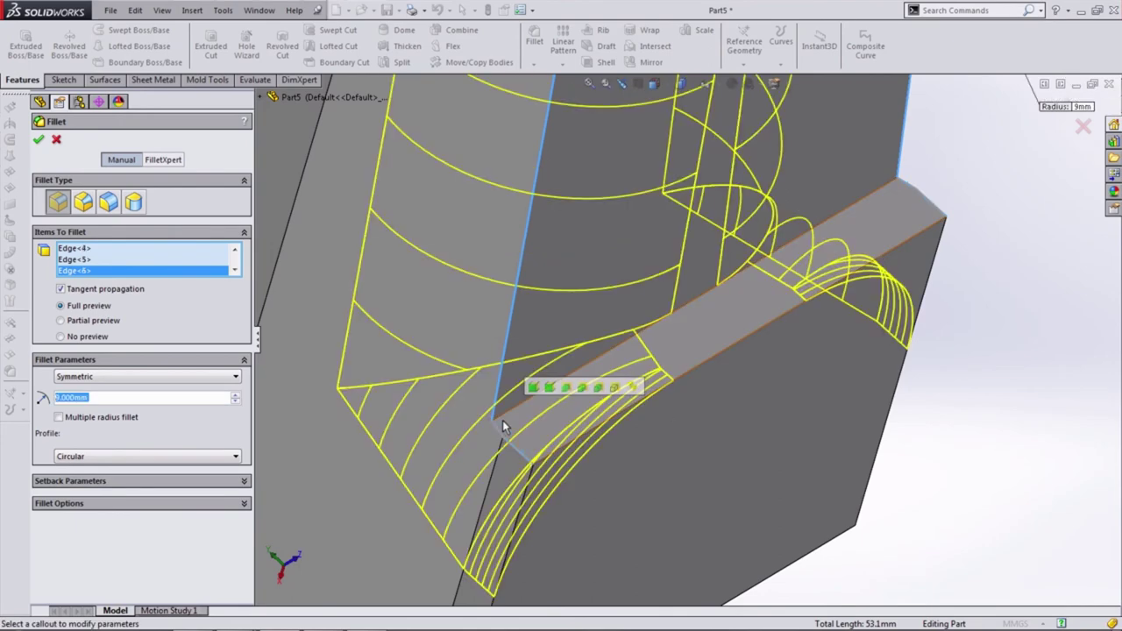
pyautogui.scroll(-5, 502, 420)
pyautogui.press('Return')
# Add a 3 mm fillet on the edge where the slope meets the step
pyautogui.scroll(-3, 473, 219)
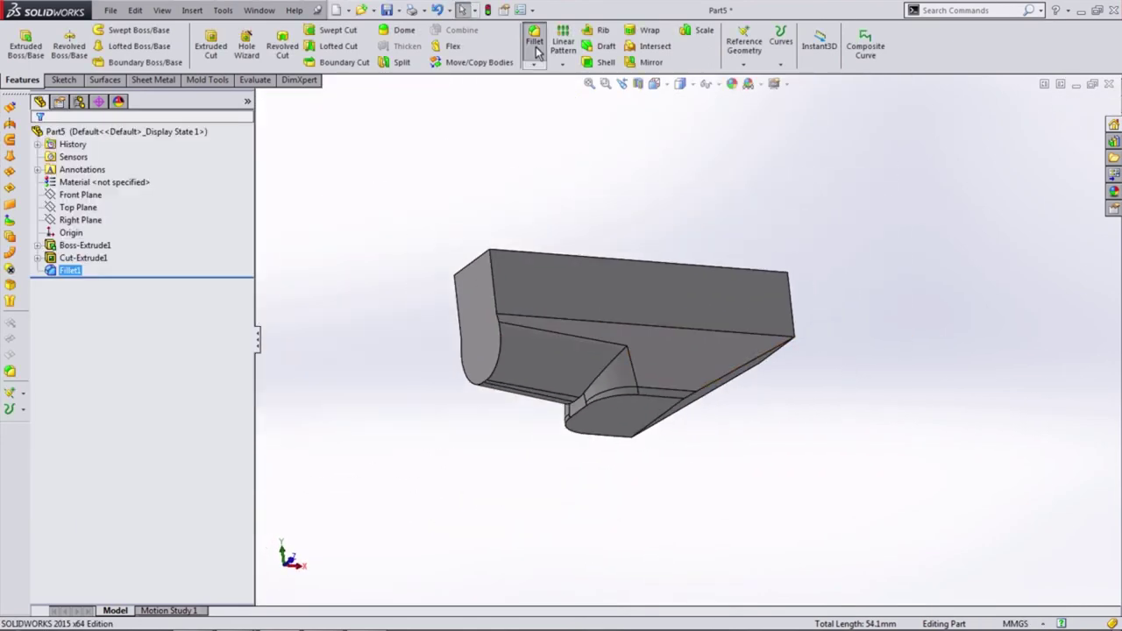
pyautogui.click(536, 51)
pyautogui.scroll(5, 361, 377)
pyautogui.click(578, 372)
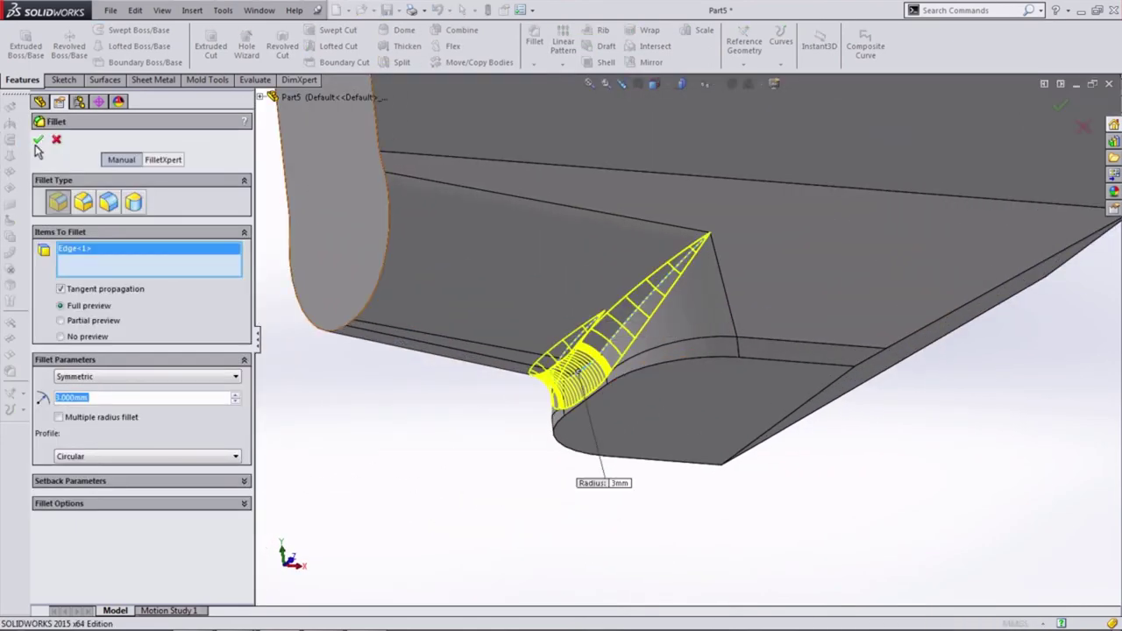
pyautogui.click(37, 140)
# Switch to the Front view and select the Front Plane for a new sketch
pyautogui.scroll(-3, 343, 313)
pyautogui.scroll(-2, 393, 325)
pyautogui.click(654, 83)
pyautogui.click(657, 114)
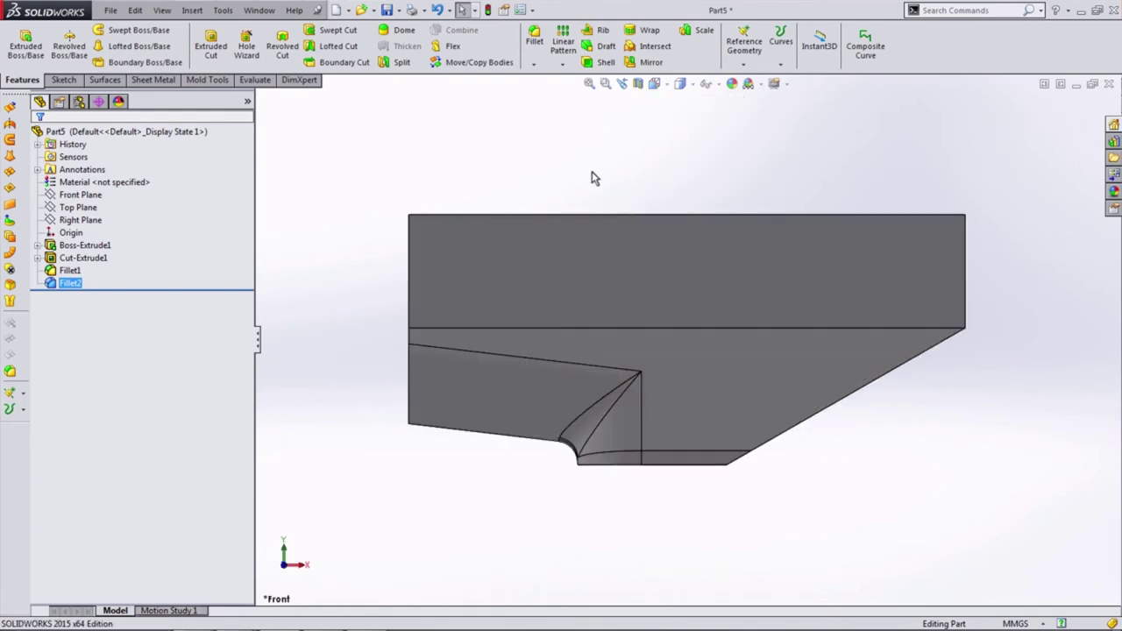
pyautogui.click(77, 195)
# Create Plane2 offset 3 mm from the open end face, then sketch on it in Right view
pyautogui.click(74, 176)
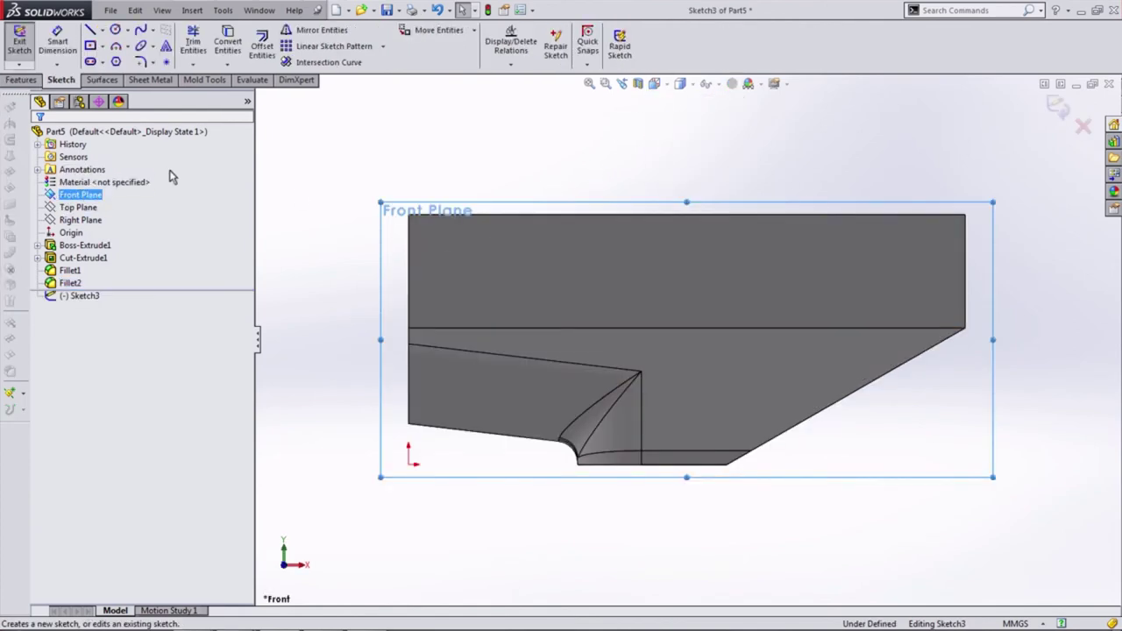
pyautogui.click(90, 30)
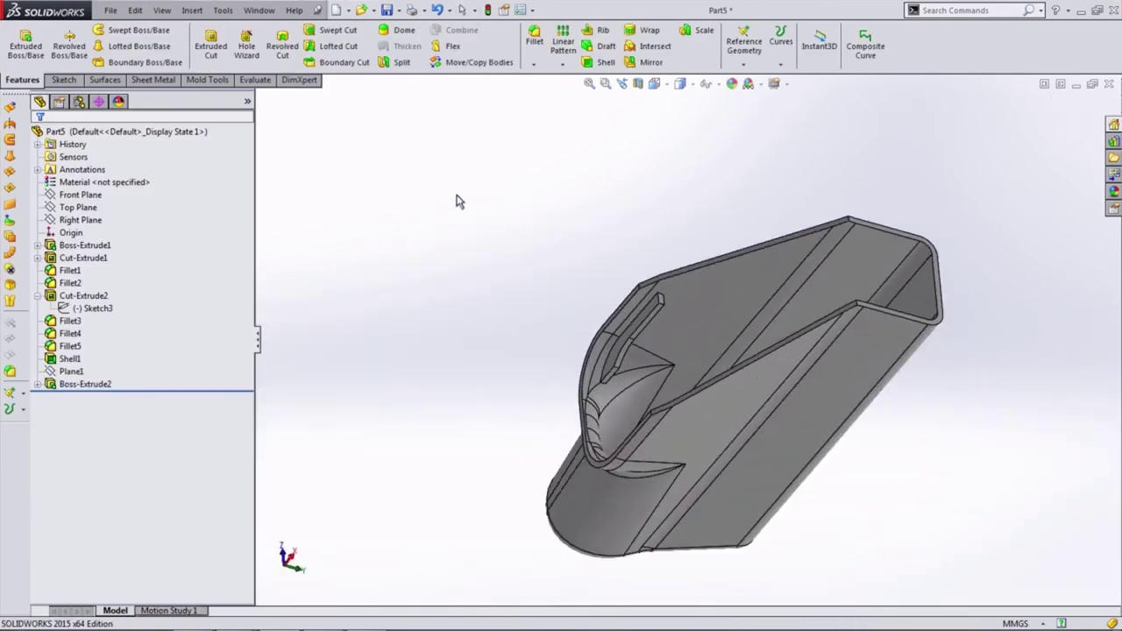
pyautogui.click(752, 59)
pyautogui.click(757, 77)
pyautogui.scroll(-5, 820, 331)
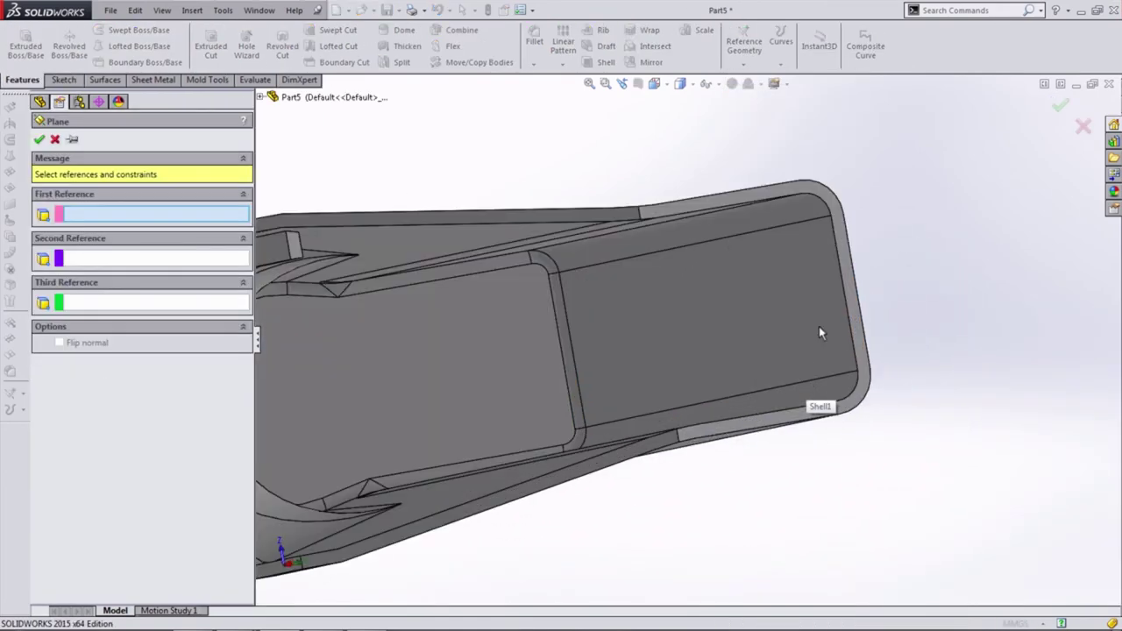
pyautogui.click(686, 137)
pyautogui.click(688, 228)
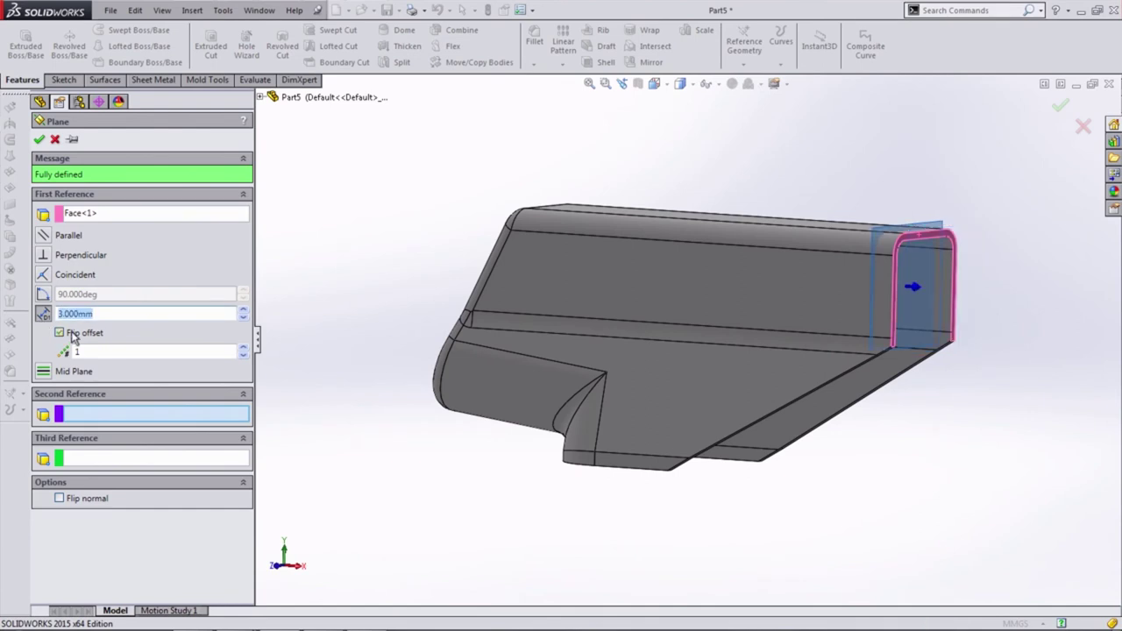
pyautogui.click(38, 138)
pyautogui.click(690, 137)
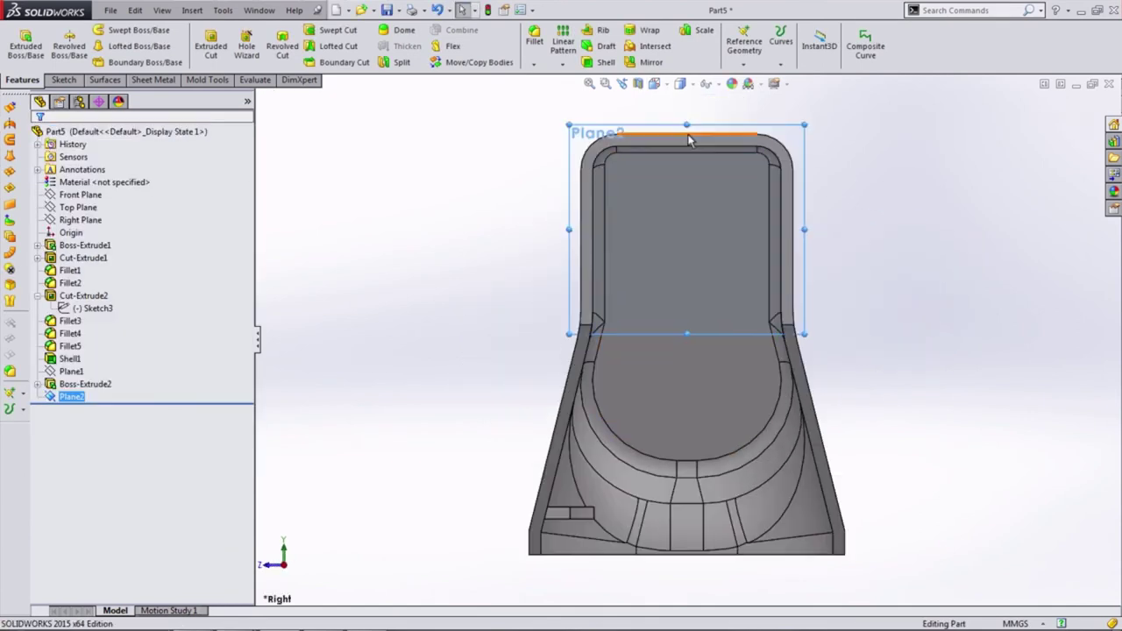
pyautogui.click(649, 87)
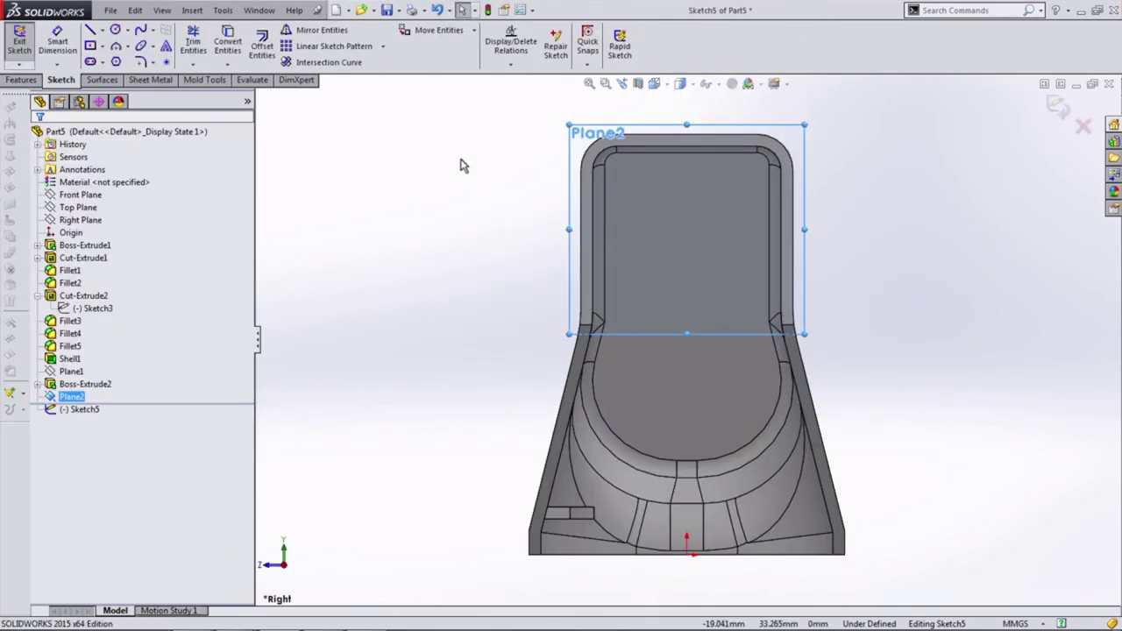
# Draw a vertical centreline and the closed stepped lip profile at the rim
pyautogui.click(90, 30)
pyautogui.moveTo(688, 556); pyautogui.dragTo(688, 127)
pyautogui.scroll(3, 638, 238)
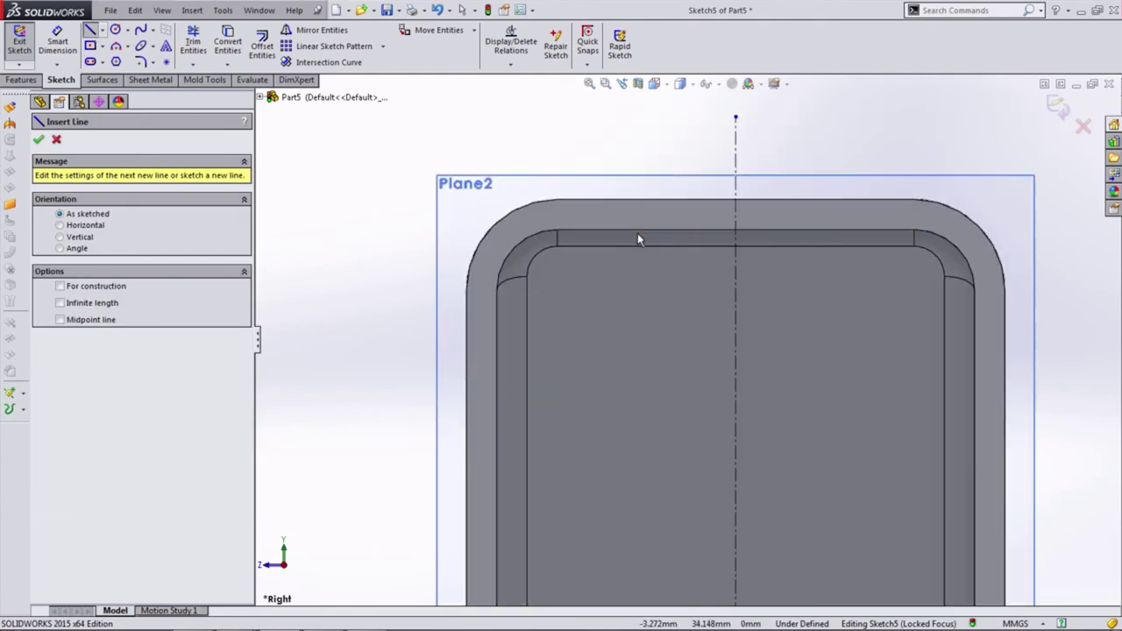
pyautogui.click(637, 232)
pyautogui.click(636, 298)
pyautogui.click(711, 298)
pyautogui.click(712, 333)
pyautogui.click(609, 333)
pyautogui.click(609, 229)
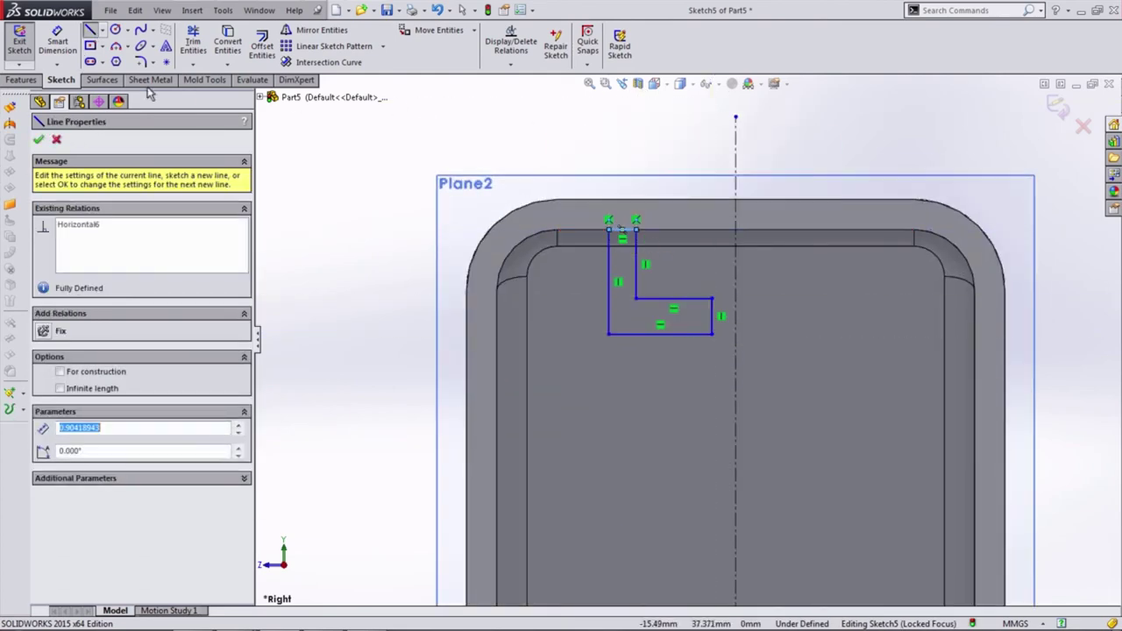
# Dimension the stepped profile's horizontal distances as 5, 4 and 3 mm
pyautogui.click(56, 40)
pyautogui.click(622, 230)
pyautogui.click(635, 145)
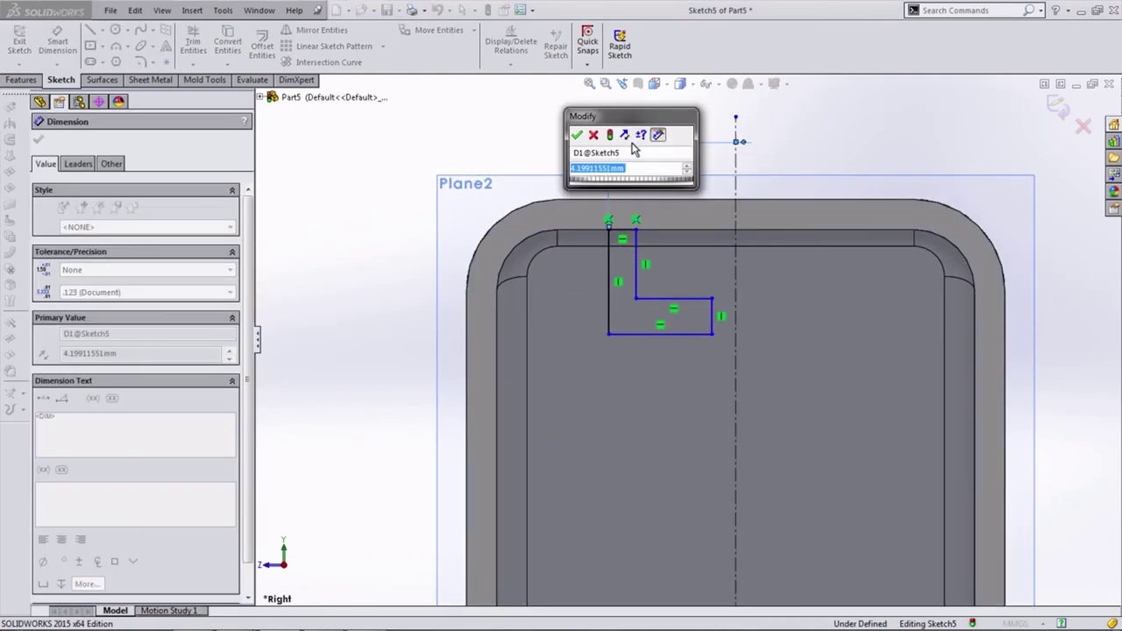
pyautogui.write('5')
pyautogui.press('Return')
pyautogui.click(614, 263)
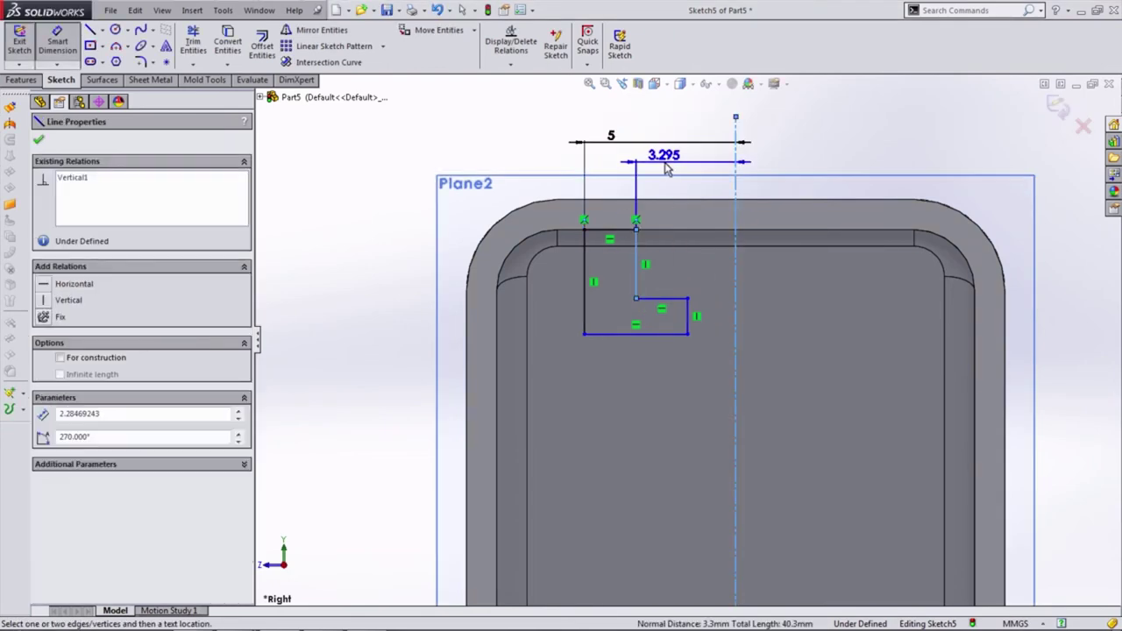
pyautogui.click(653, 155)
pyautogui.write('4')
pyautogui.click(687, 315)
pyautogui.click(701, 199)
pyautogui.write('3')
pyautogui.press('Return')
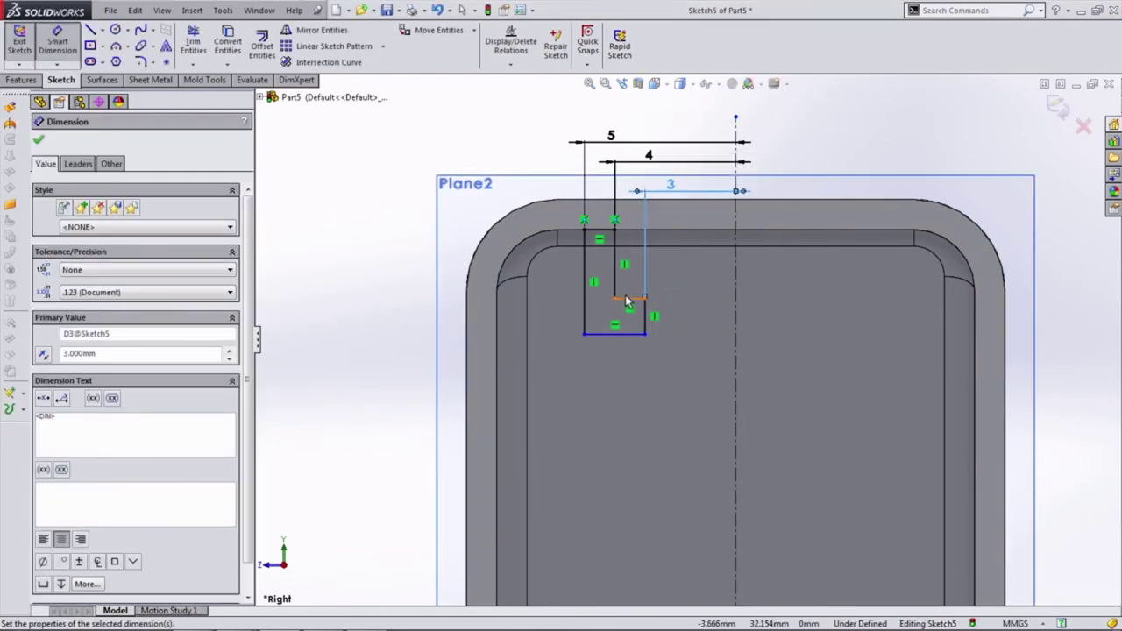
# Dimension the short and tall vertical line heights, then view the lip shaded in isometric
pyautogui.click(644, 317)
pyautogui.click(705, 321)
pyautogui.press('Return')
pyautogui.click(614, 262)
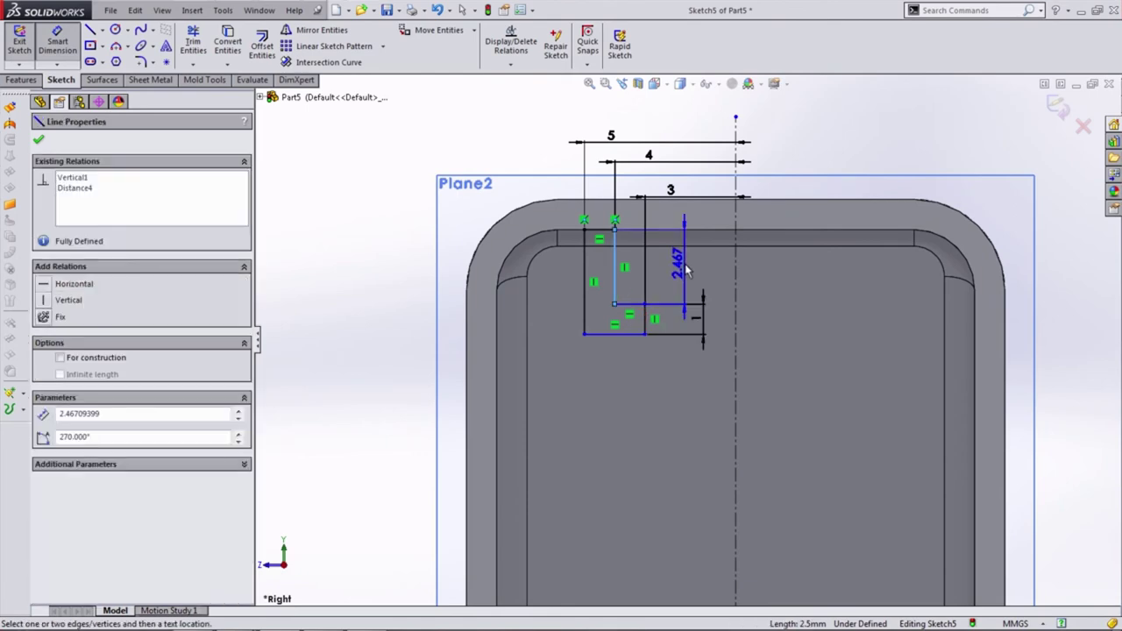
pyautogui.click(687, 270)
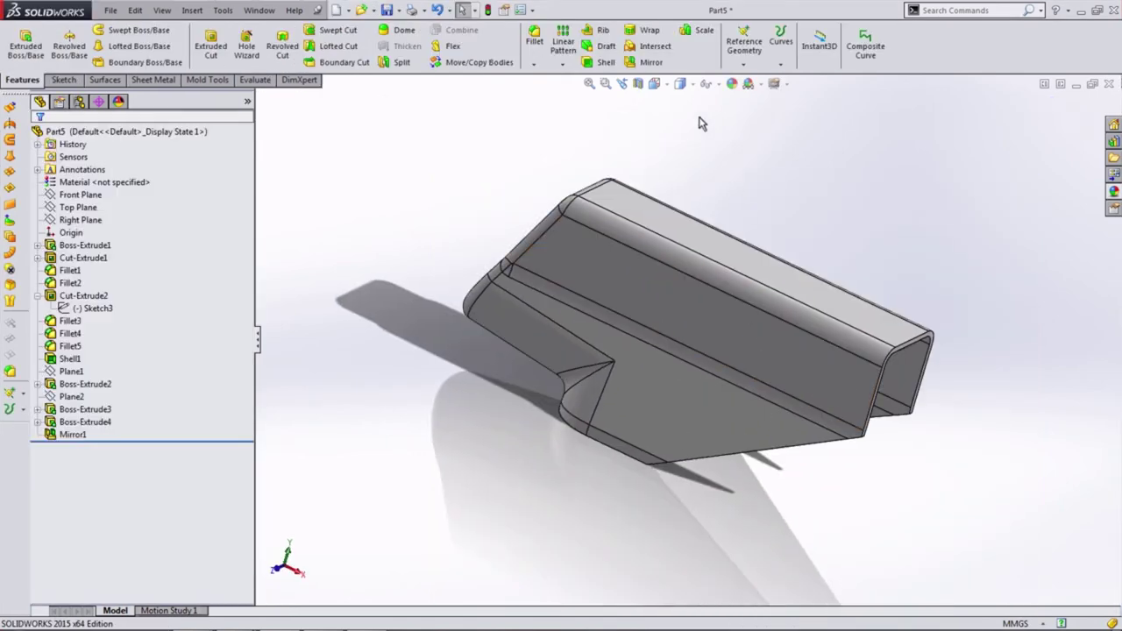
pyautogui.click(682, 118)
pyautogui.moveTo(669, 225); pyautogui.dragTo(656, 98, button='middle')
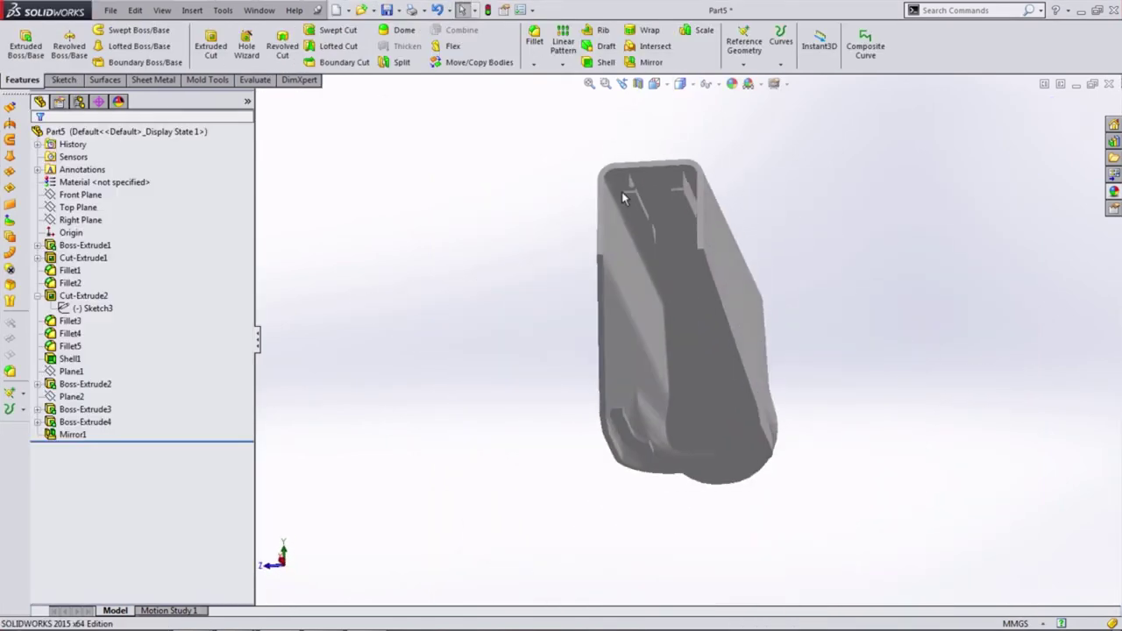
pyautogui.click(726, 119)
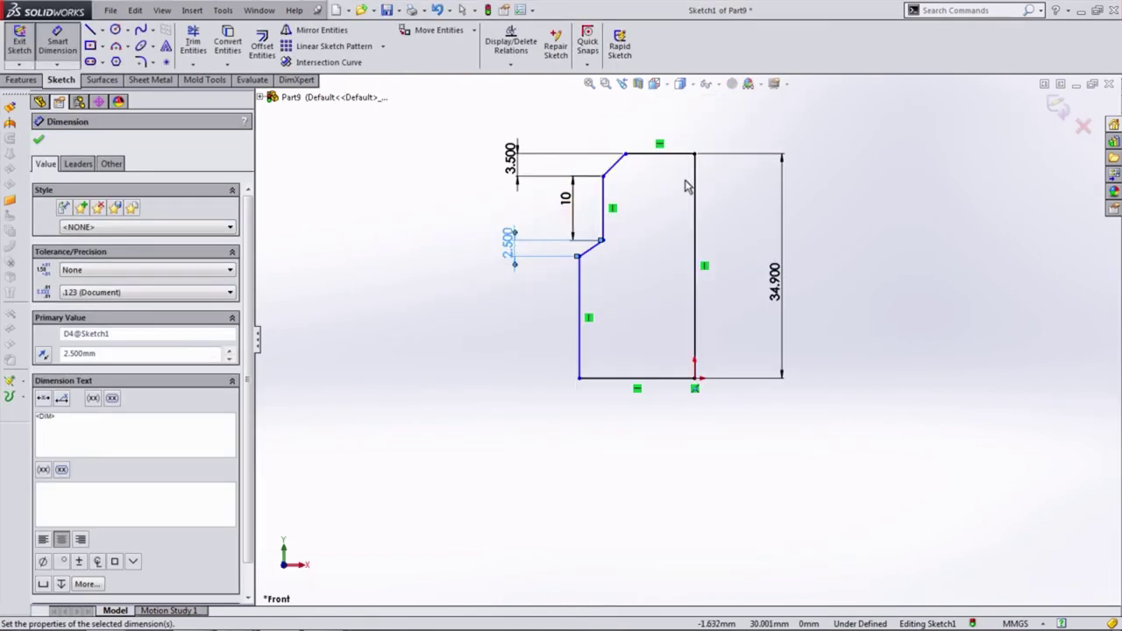
# Dimension Part9's profile widths as 7.100, 7.85 and 9.5, tidying the 2.500 label
pyautogui.click(659, 153)
pyautogui.click(673, 114)
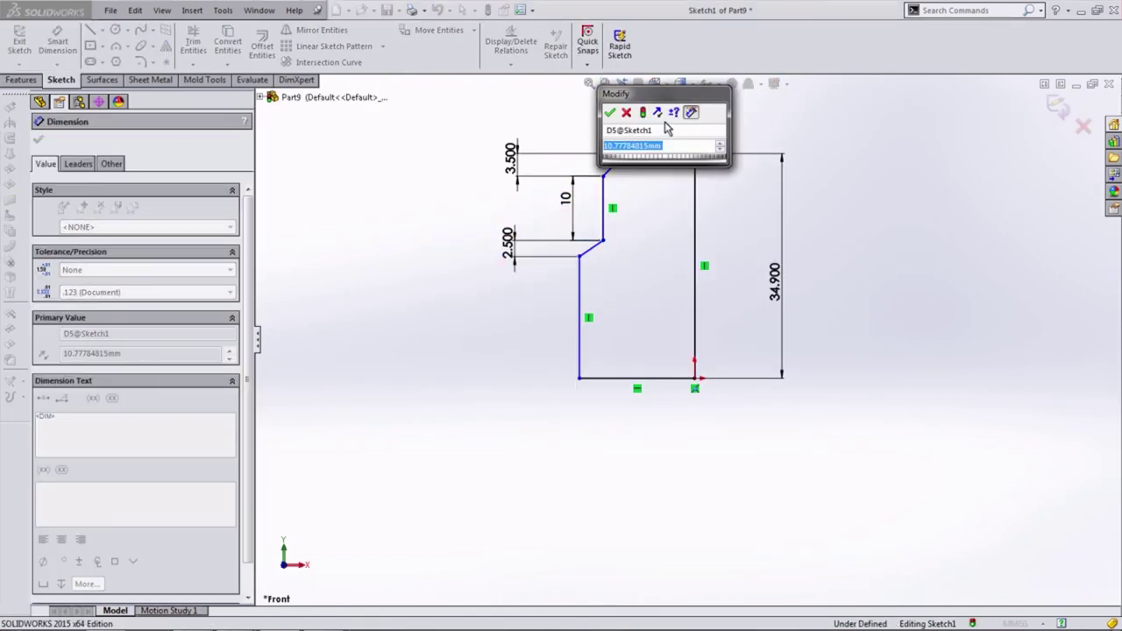
pyautogui.press('Return')
pyautogui.click(695, 210)
pyautogui.click(658, 206)
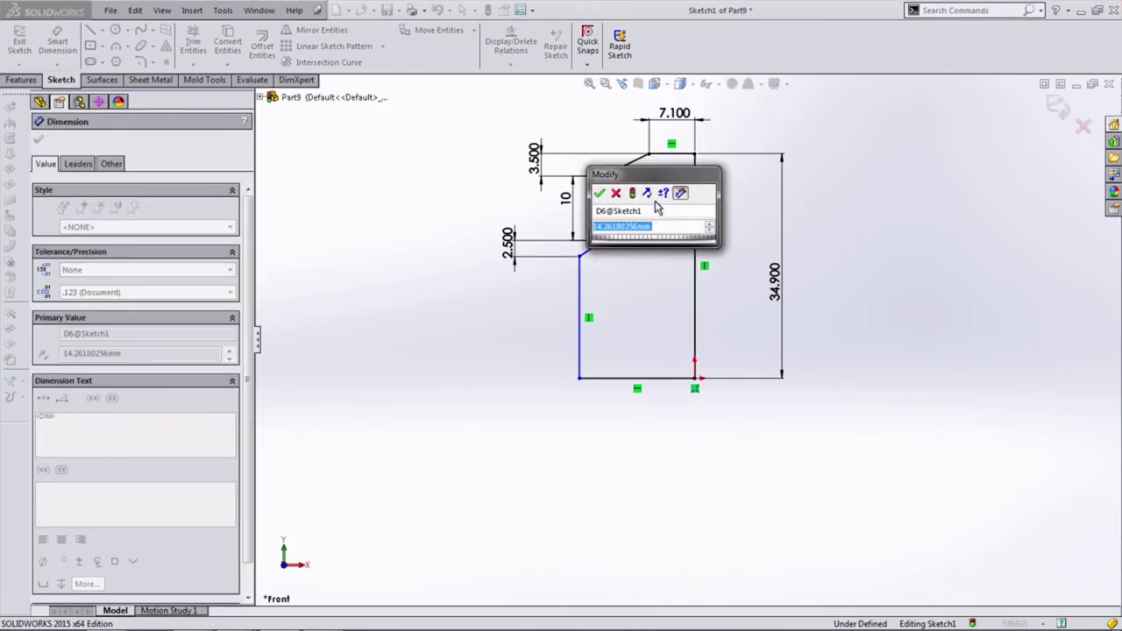
pyautogui.write('7.85')
pyautogui.press('Return')
pyautogui.click(664, 378)
pyautogui.click(657, 420)
pyautogui.write('9.5')
pyautogui.press('Return')
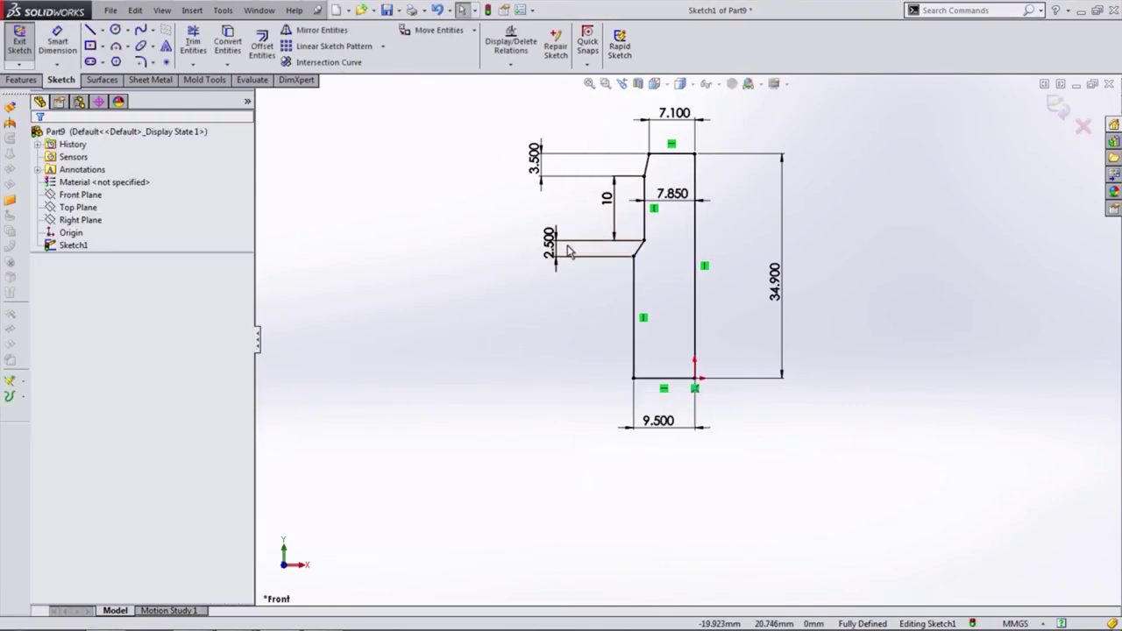
pyautogui.moveTo(568, 252); pyautogui.dragTo(560, 307)
# Revolve the half-profile about its axis into a stepped solid
pyautogui.click(1057, 109)
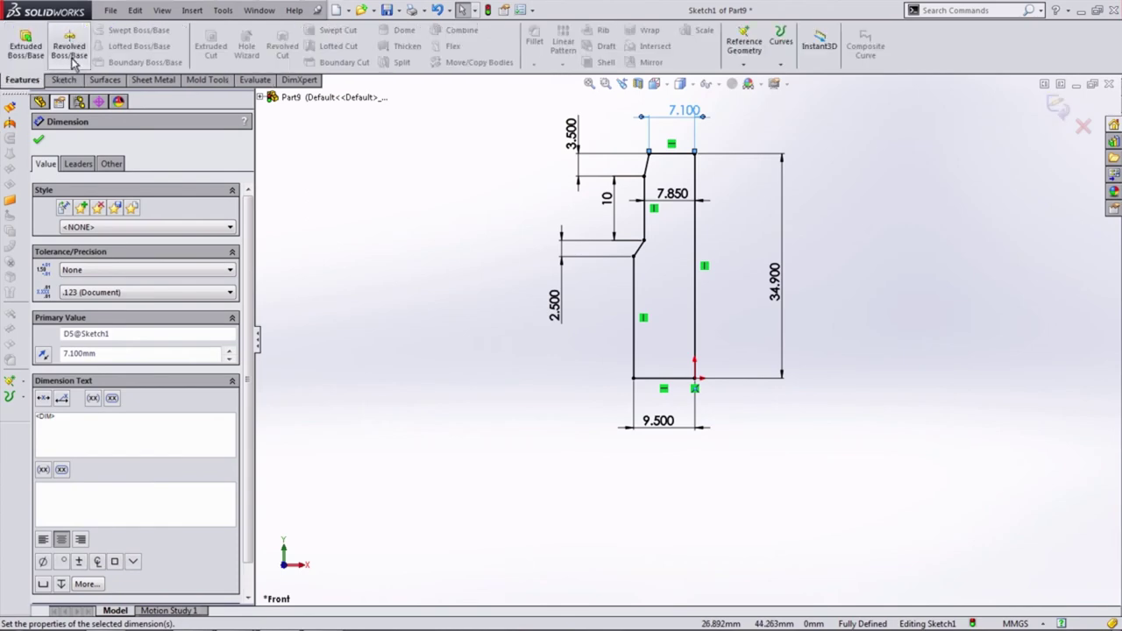
pyautogui.click(69, 44)
pyautogui.press('Return')
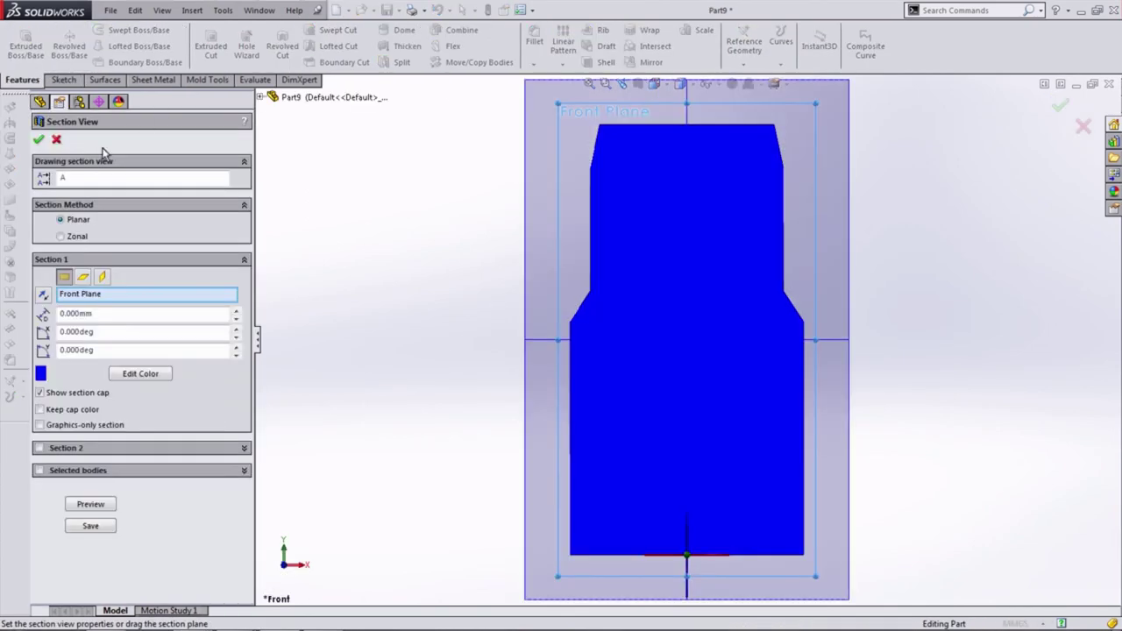
# Shell the part open at the bottom face, check walls in section, and select the Top Plane
pyautogui.click(605, 62)
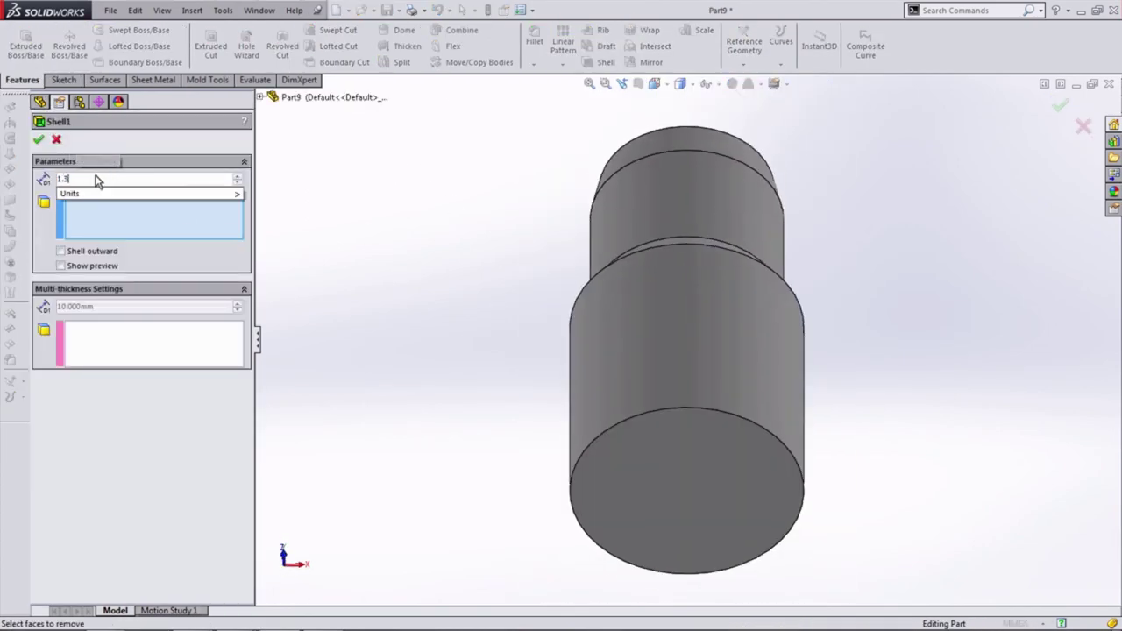
pyautogui.click(686, 491)
pyautogui.click(39, 140)
pyautogui.click(679, 84)
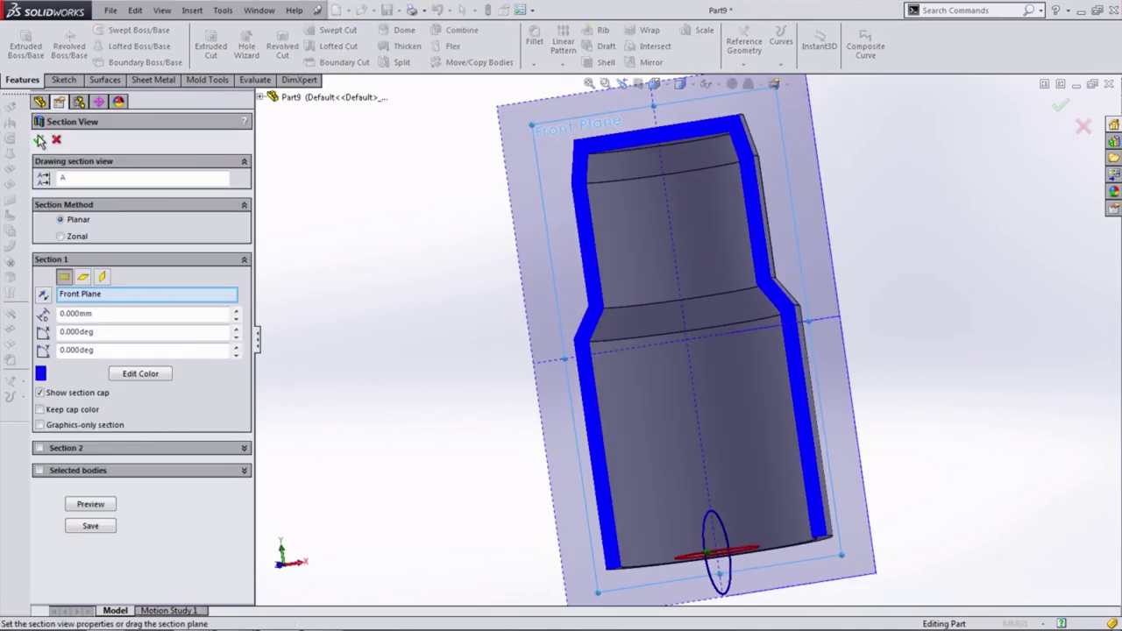
pyautogui.click(38, 139)
pyautogui.click(78, 207)
# Offset the inner step edge by 0.2 mm into the sketch as a circle
pyautogui.click(667, 361)
pyautogui.moveTo(668, 360); pyautogui.dragTo(449, 327, button='middle')
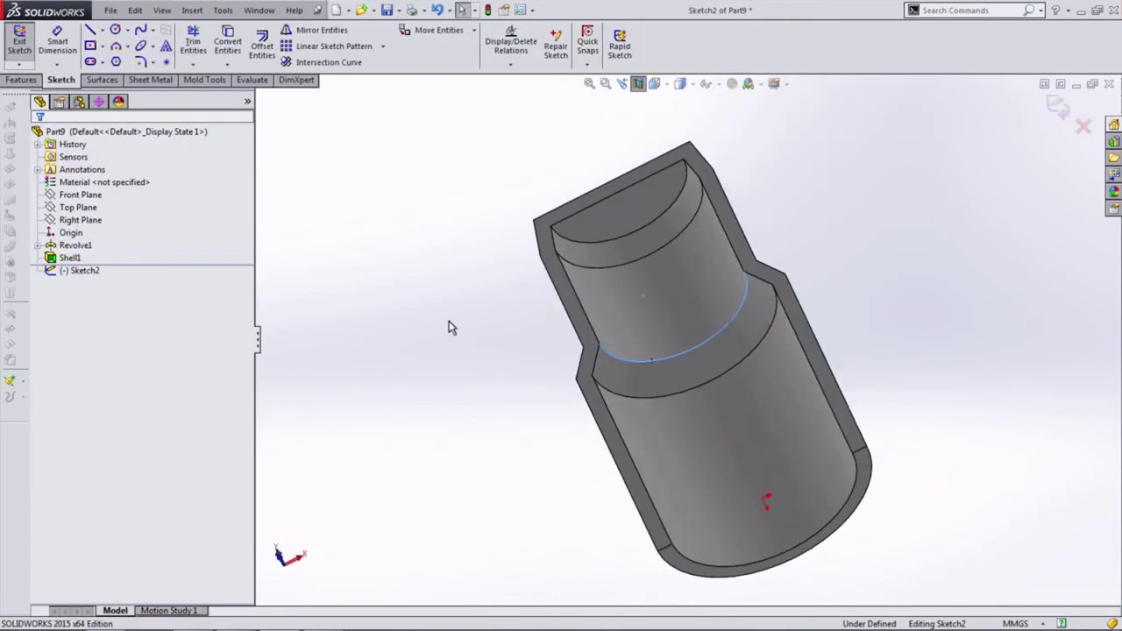
pyautogui.click(261, 46)
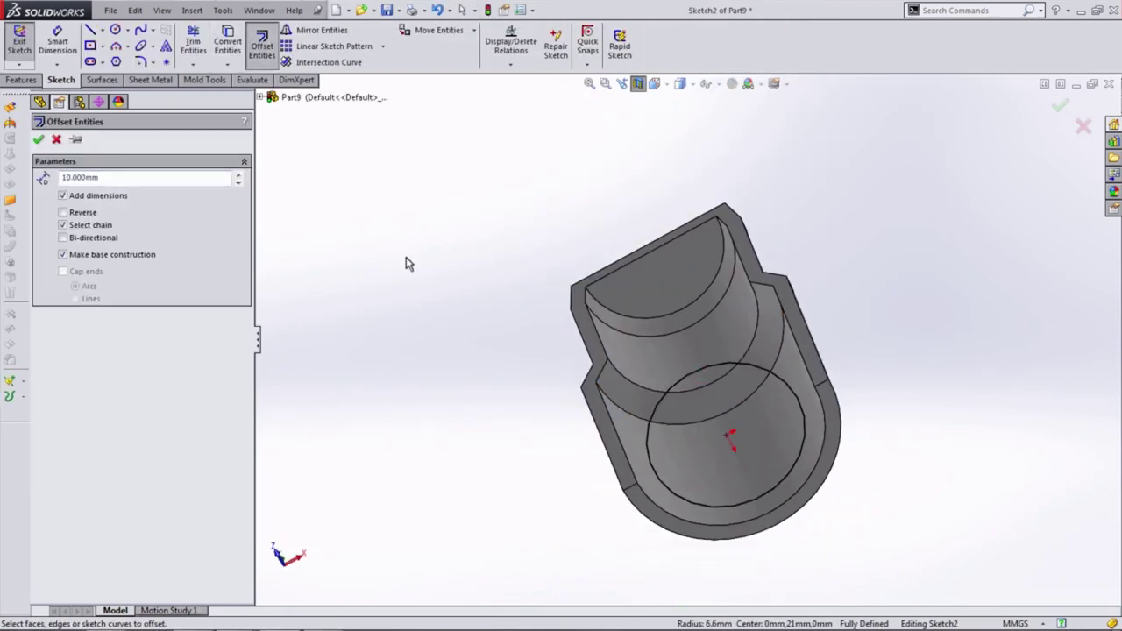
pyautogui.write('0.200')
pyautogui.hotkey('ctrl', '8')
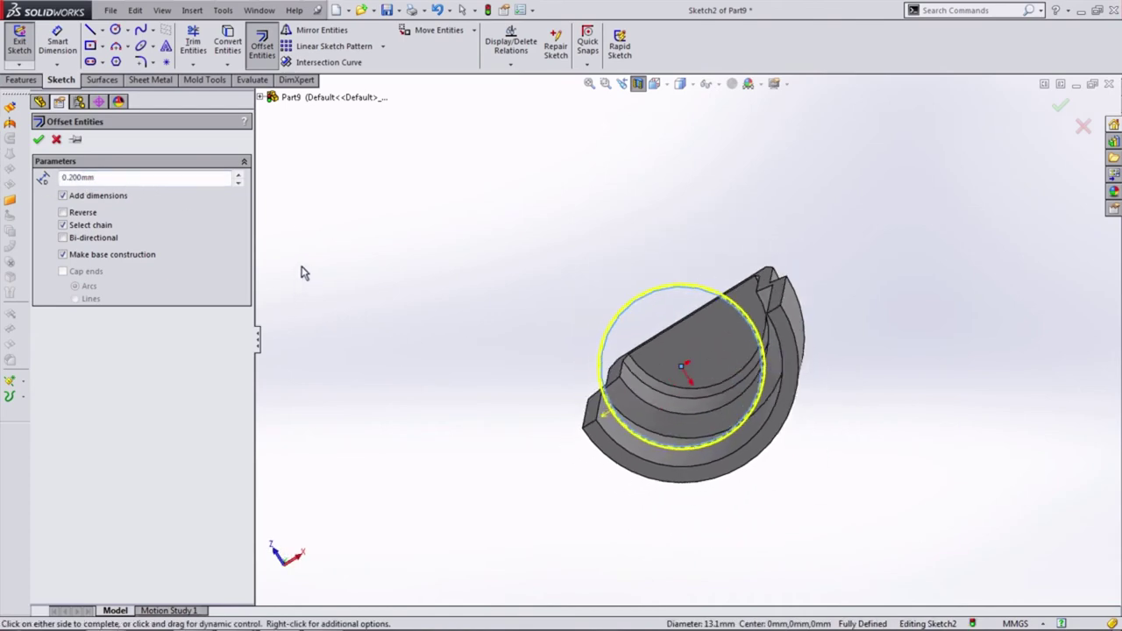
pyautogui.press('Return')
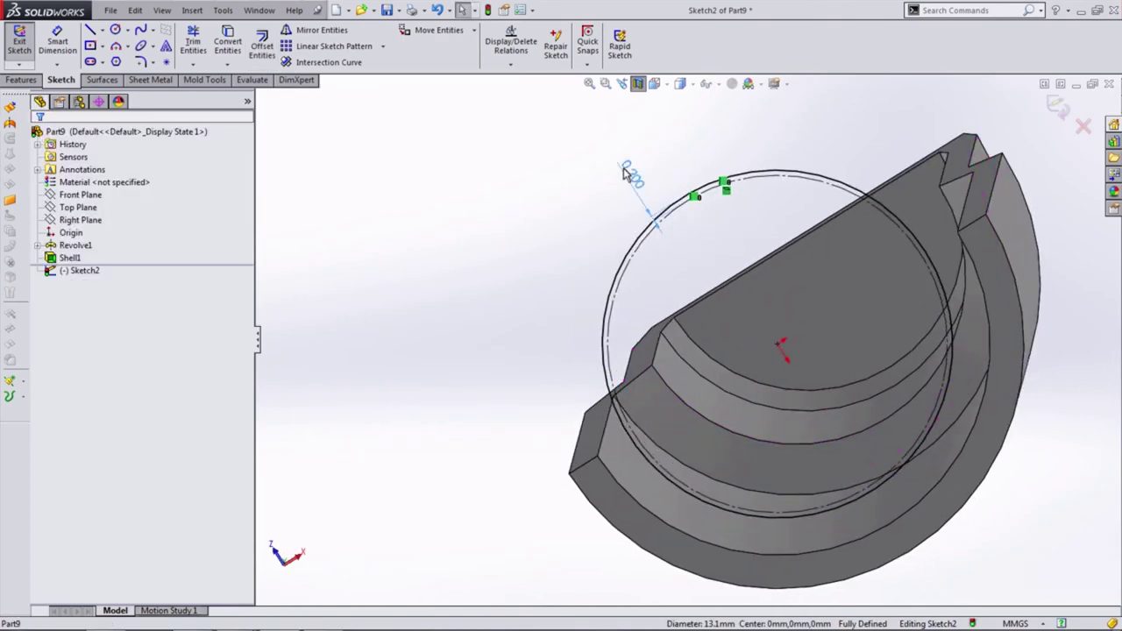
# Extrude-cut the circle Up To Surface at the picked face, then view from the front
pyautogui.click(625, 170)
pyautogui.click(22, 80)
pyautogui.click(211, 44)
pyautogui.click(88, 220)
pyautogui.click(87, 254)
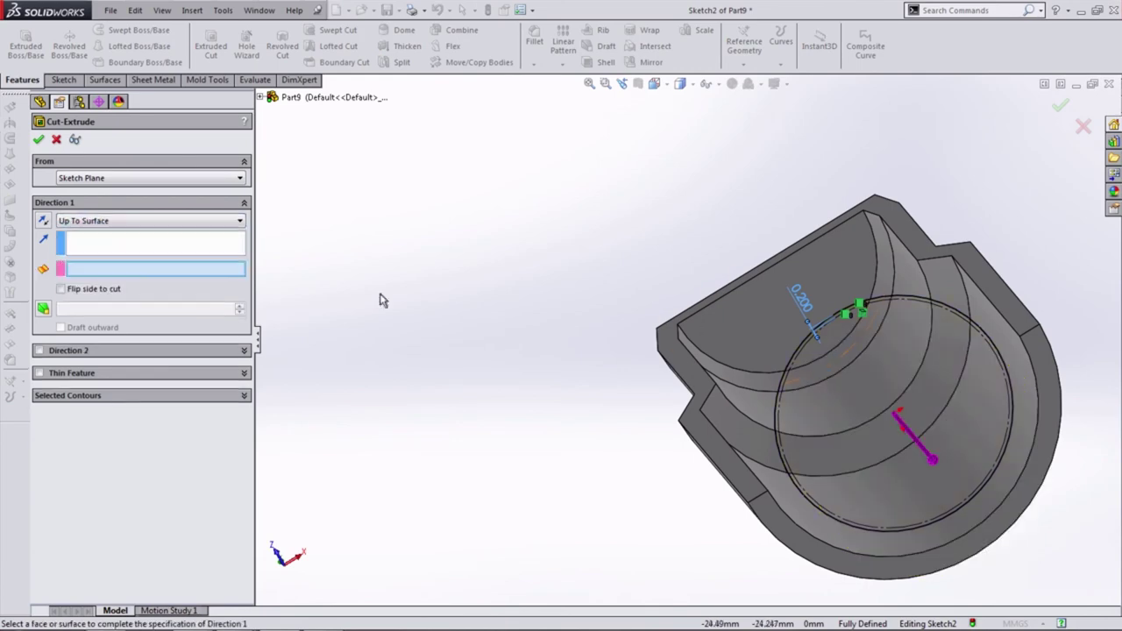
pyautogui.click(673, 265)
pyautogui.moveTo(673, 265); pyautogui.dragTo(462, 204, button='middle')
pyautogui.press('Return')
pyautogui.hotkey('ctrl', '1')
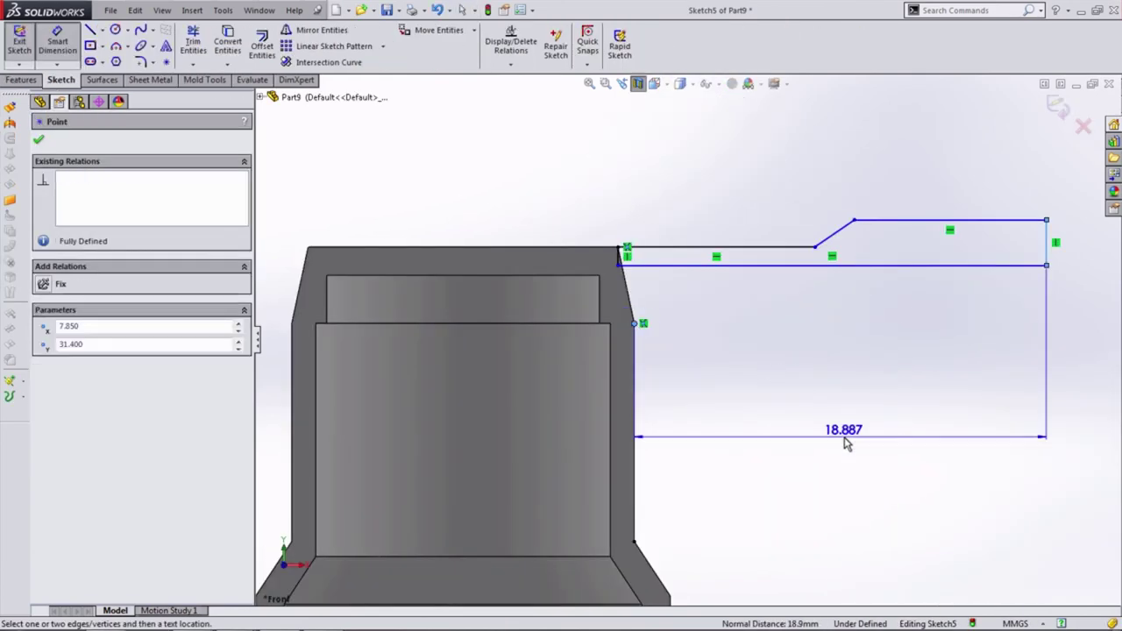
# Dimension the arm's overall length as 32 and its diameter as 4.5
pyautogui.click(844, 440)
pyautogui.write('32')
pyautogui.press('Return')
pyautogui.scroll(2, 874, 418)
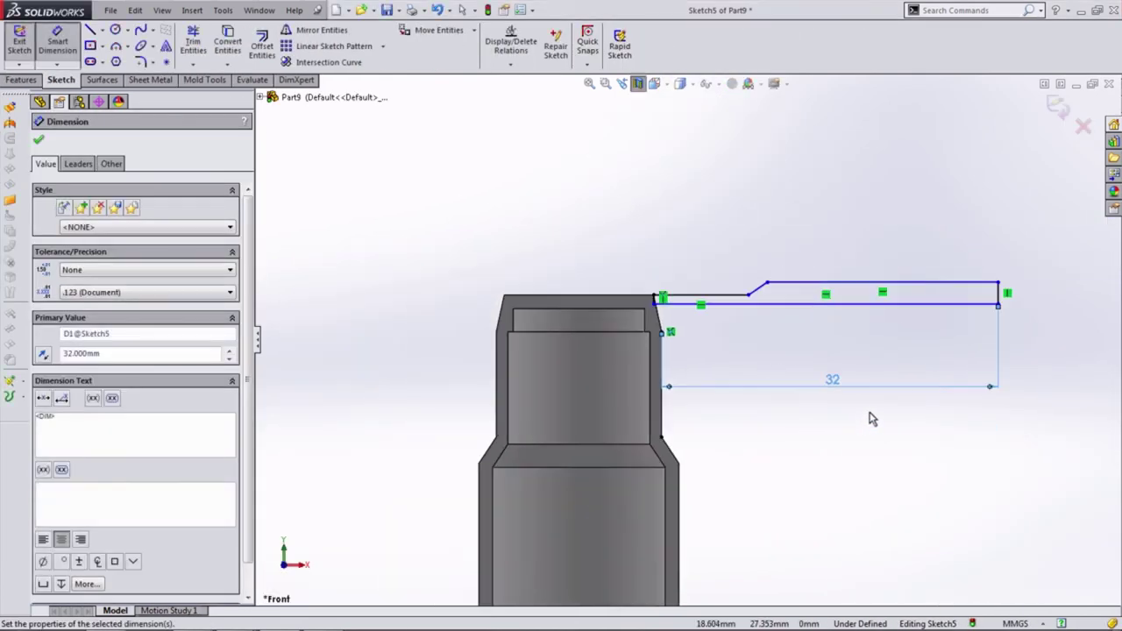
pyautogui.scroll(-1, 880, 351)
pyautogui.click(666, 299)
pyautogui.click(560, 296)
pyautogui.write('4.5/2')
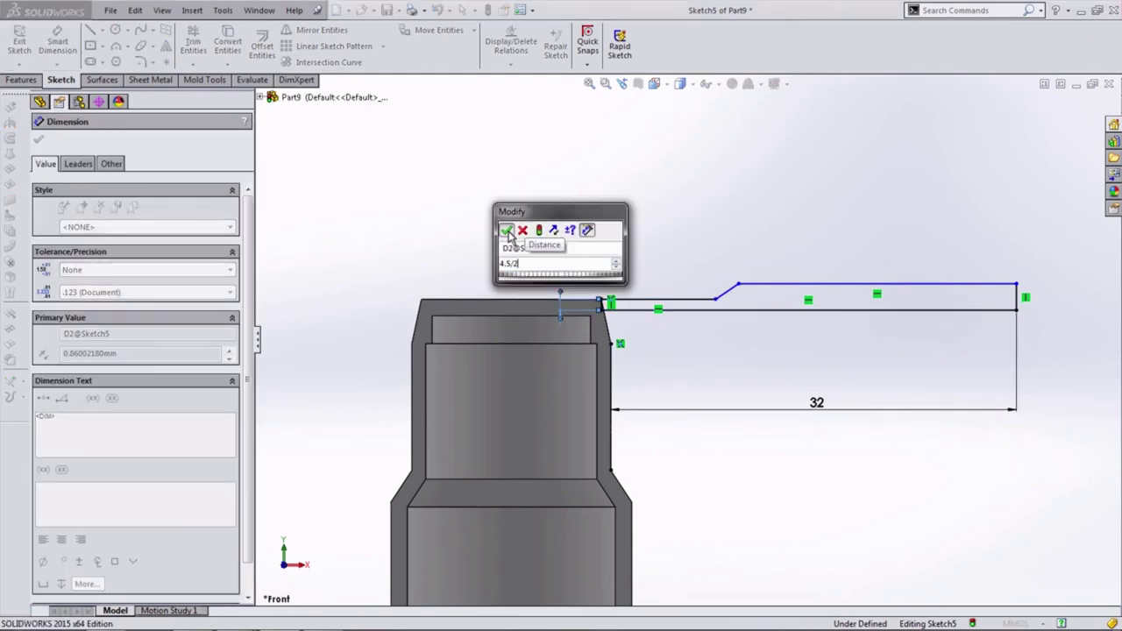
pyautogui.click(509, 231)
# Add the 3.200 end height, 18.650 distance to the step and 1 mm slant dimension
pyautogui.click(767, 284)
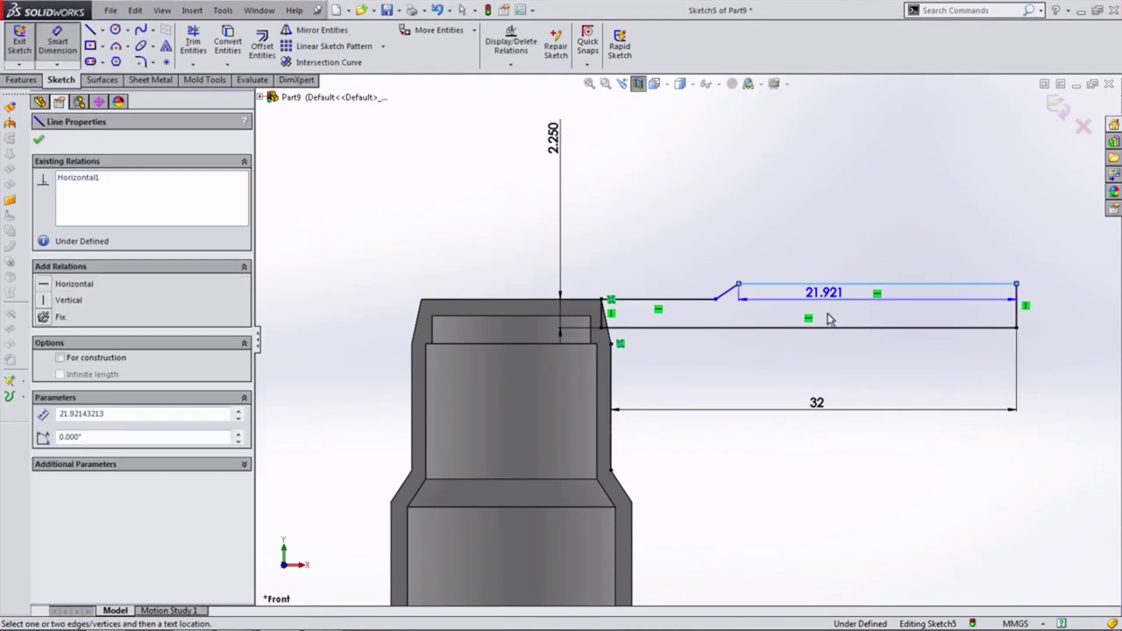
pyautogui.click(1047, 239)
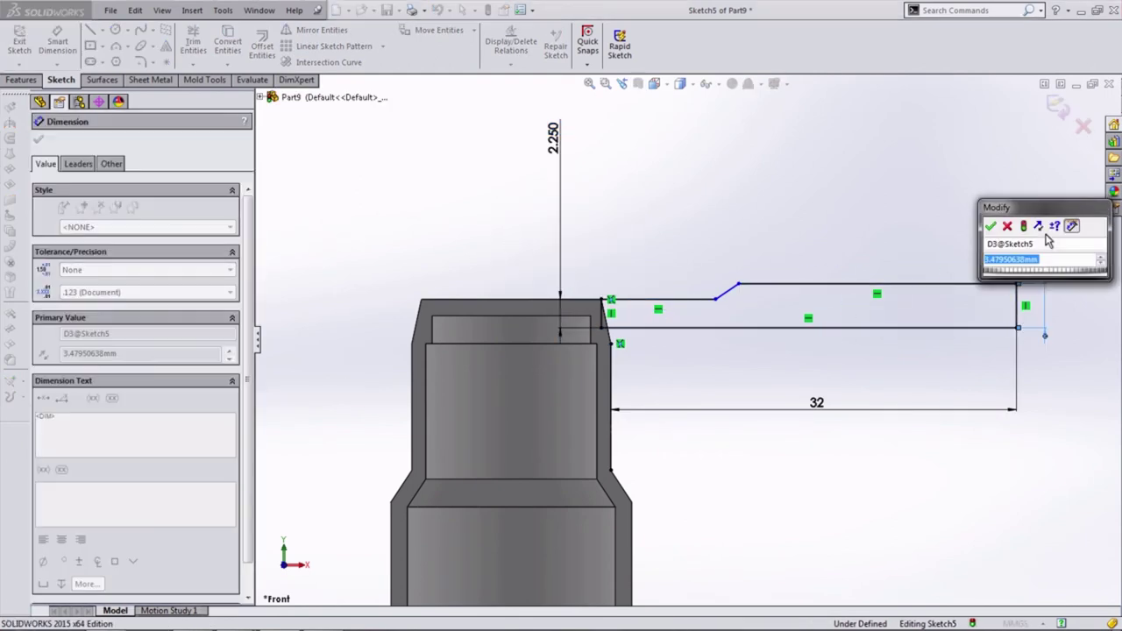
pyautogui.write('2')
pyautogui.click(991, 226)
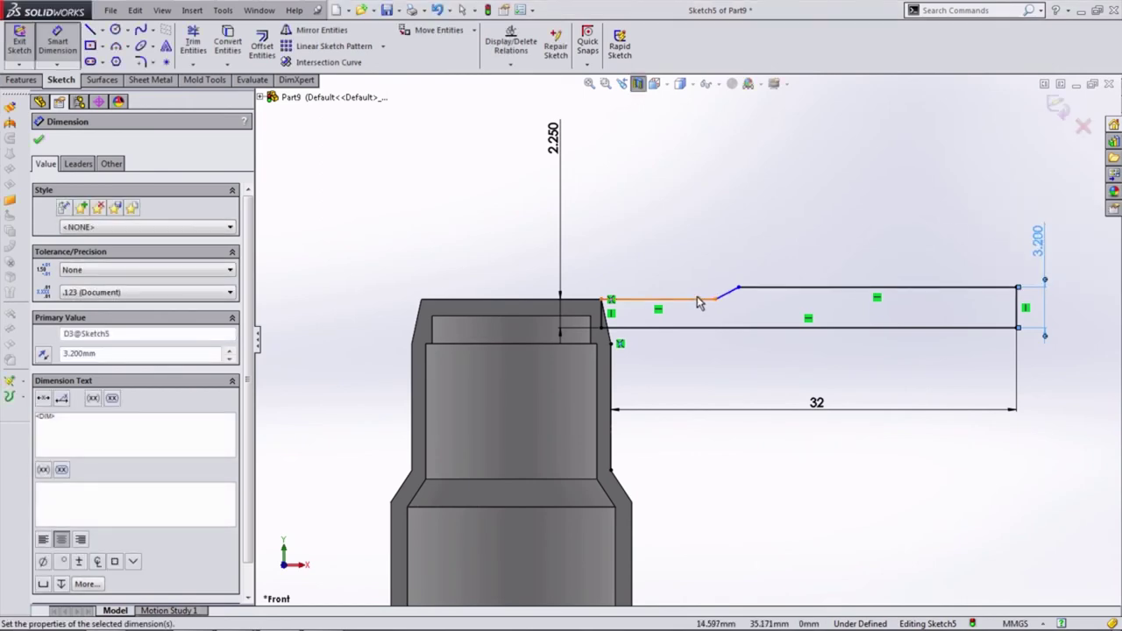
pyautogui.click(696, 301)
pyautogui.click(664, 391)
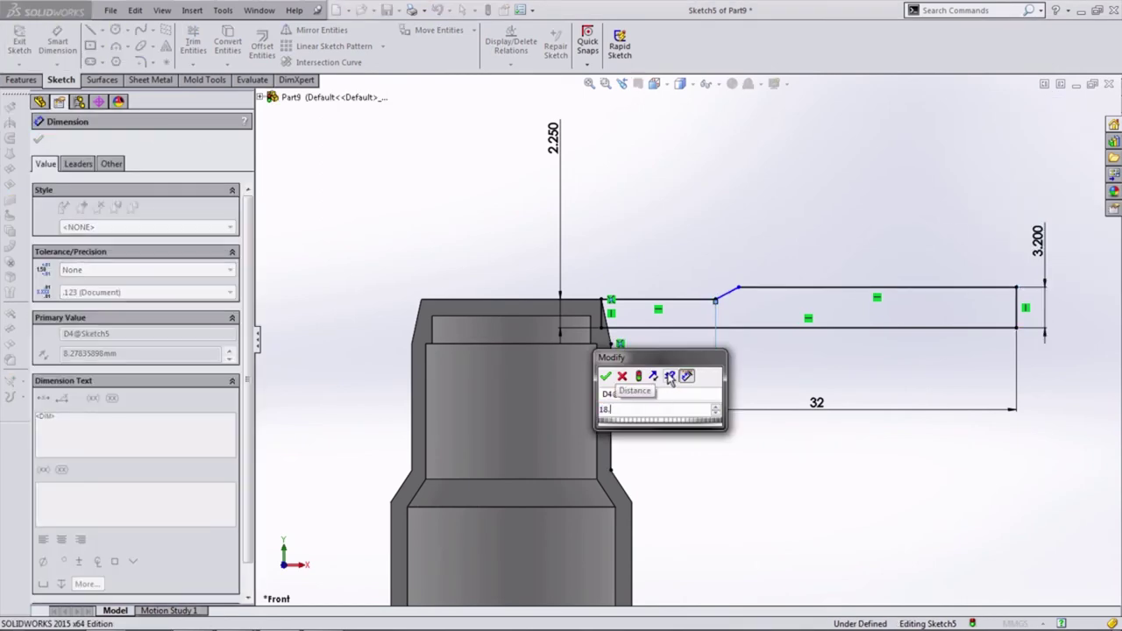
pyautogui.click(606, 377)
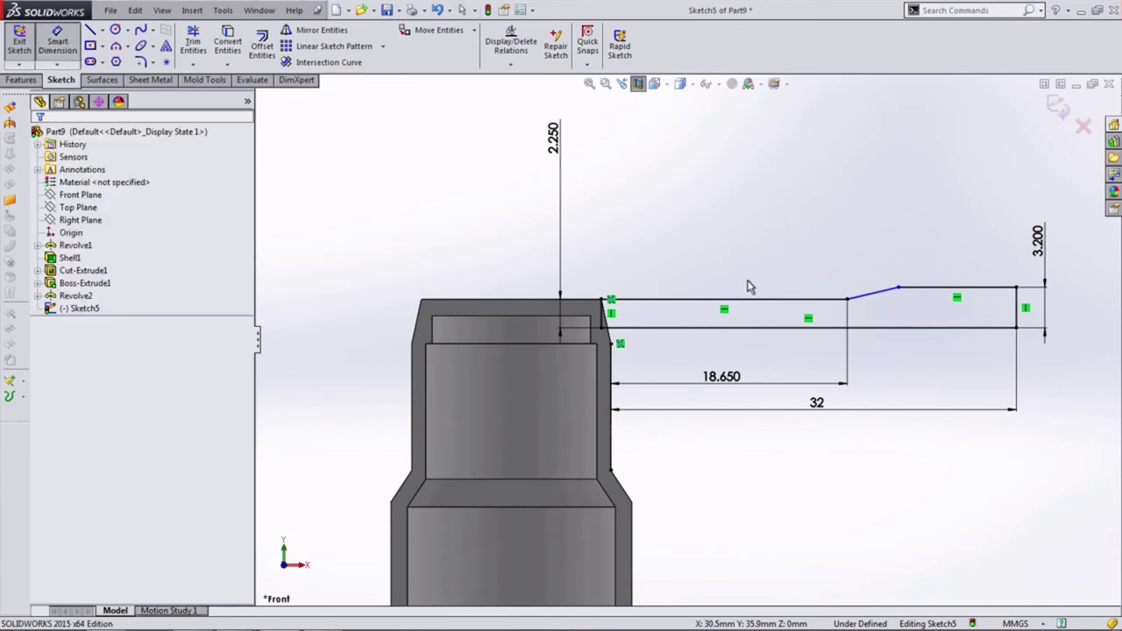
pyautogui.click(872, 293)
pyautogui.click(882, 256)
pyautogui.write('1')
pyautogui.press('Return')
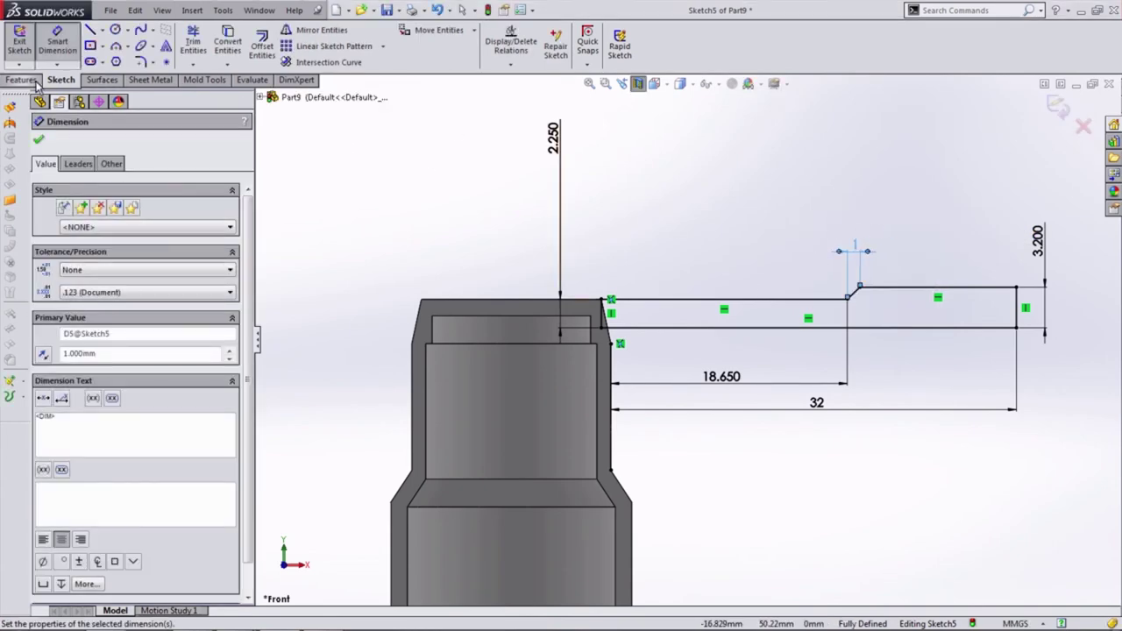
# Revolve the arm sketch about its sketch line
pyautogui.click(35, 82)
pyautogui.click(69, 39)
pyautogui.click(675, 326)
# Confirm the revolved arm and inspect where it meets the cylindrical body
pyautogui.press('Return')
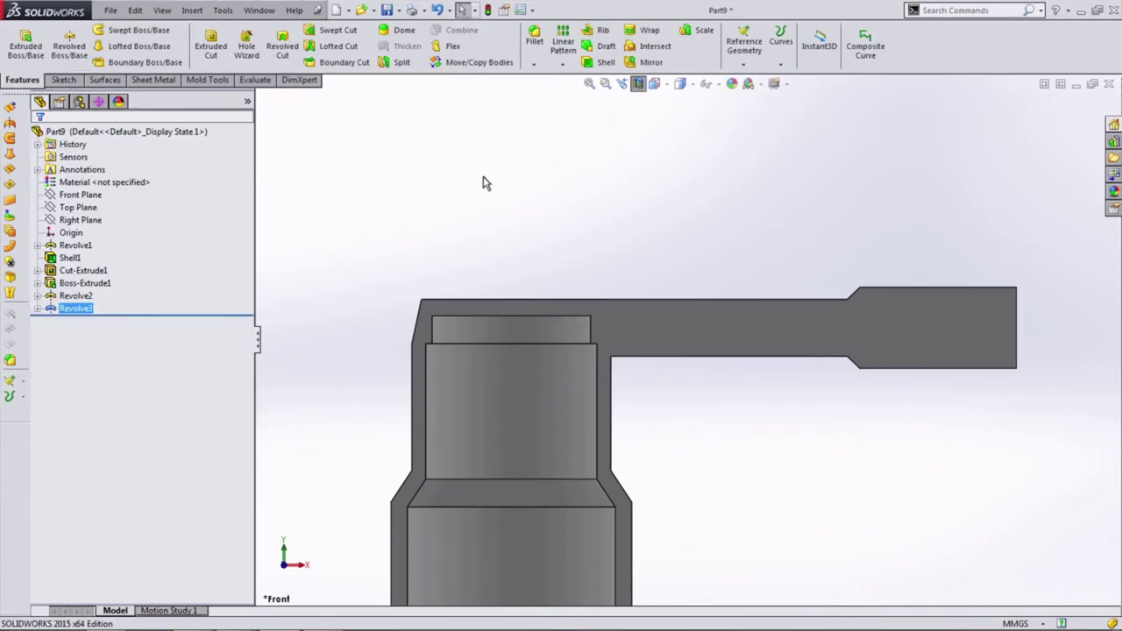
pyautogui.moveTo(482, 183); pyautogui.dragTo(609, 231, button='middle')
pyautogui.scroll(-5, 611, 328)
pyautogui.scroll(-3, 624, 339)
pyautogui.scroll(-3, 699, 381)
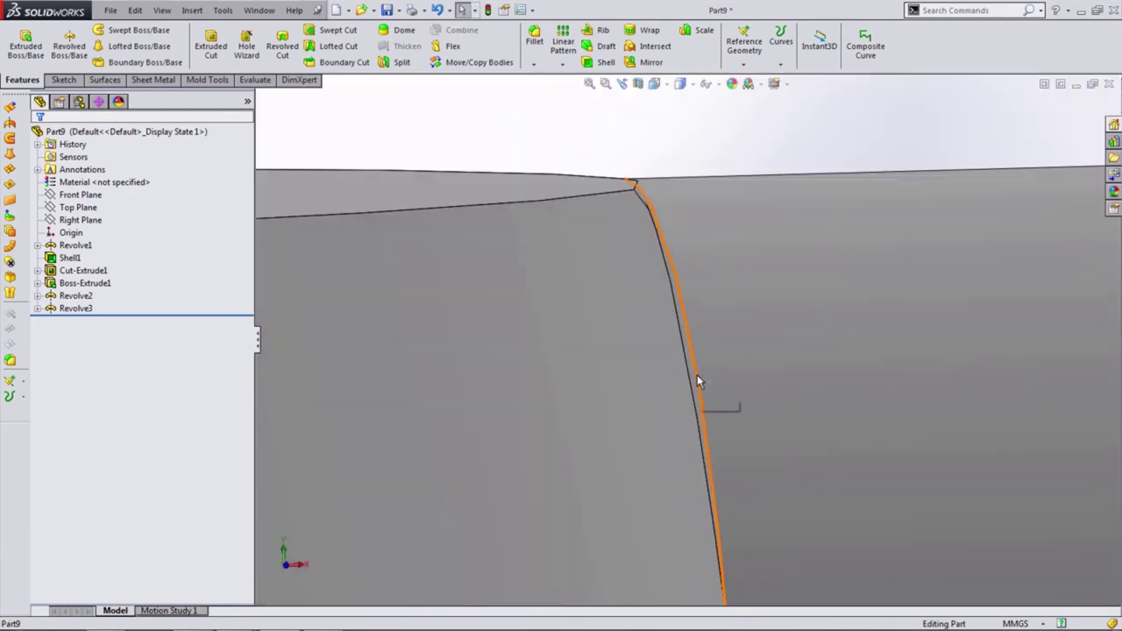
pyautogui.click(698, 381)
pyautogui.scroll(5, 666, 343)
pyautogui.click(793, 352)
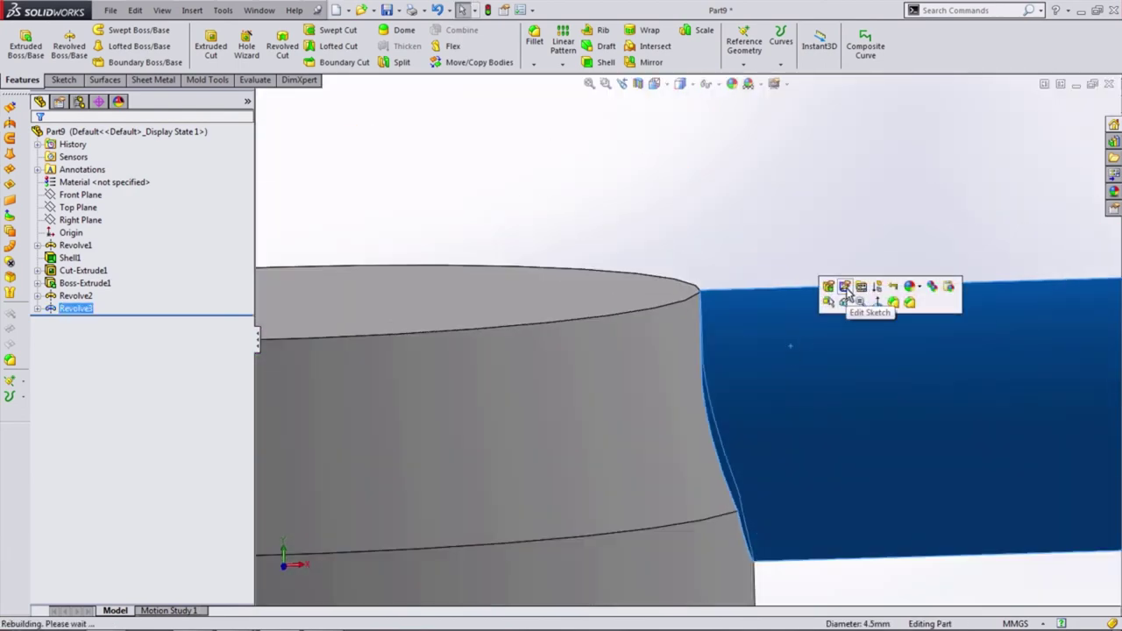
# Edit Sketch5 in Normal To view, adding a vertical line and a short horizontal line at the arm root
pyautogui.click(847, 289)
pyautogui.click(638, 83)
pyautogui.click(674, 123)
pyautogui.scroll(-5, 594, 269)
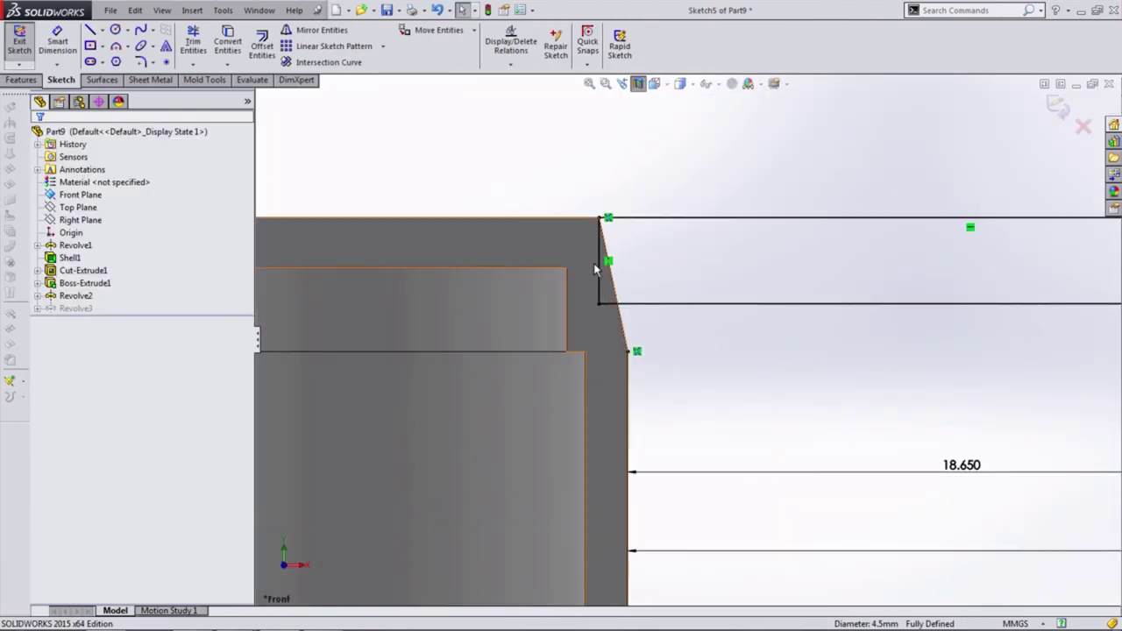
pyautogui.click(595, 269)
pyautogui.click(90, 28)
pyautogui.click(583, 208)
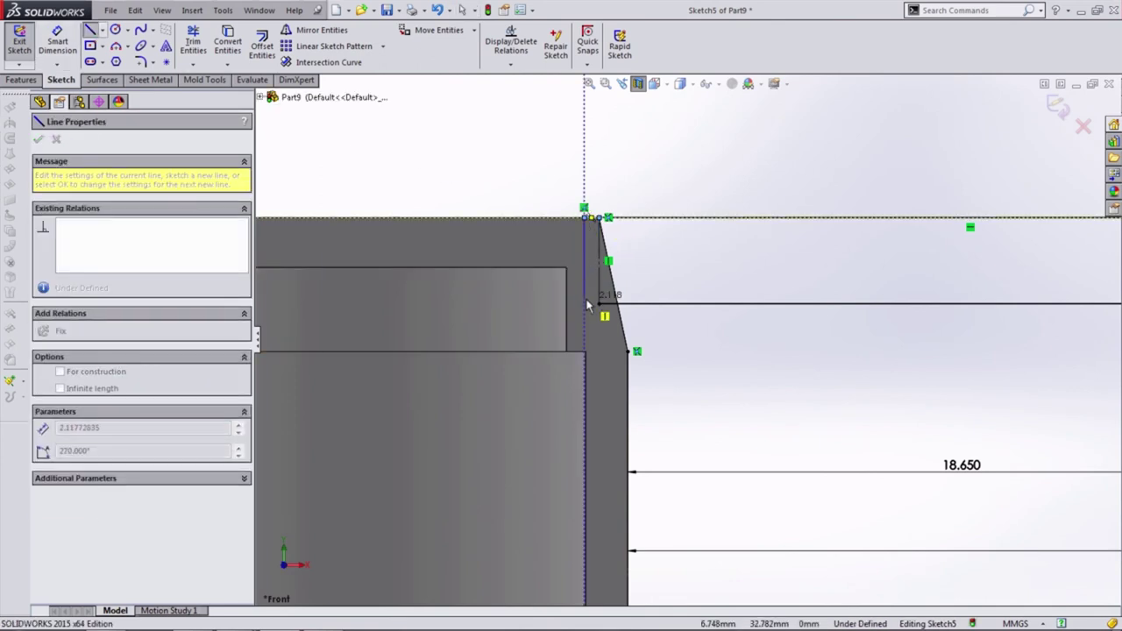
pyautogui.click(583, 303)
pyautogui.click(598, 303)
pyautogui.press('Escape')
# Exit the sketch to rebuild Revolve3 and inspect the arm's joint with the hub
pyautogui.scroll(-3, 601, 312)
pyautogui.click(587, 317)
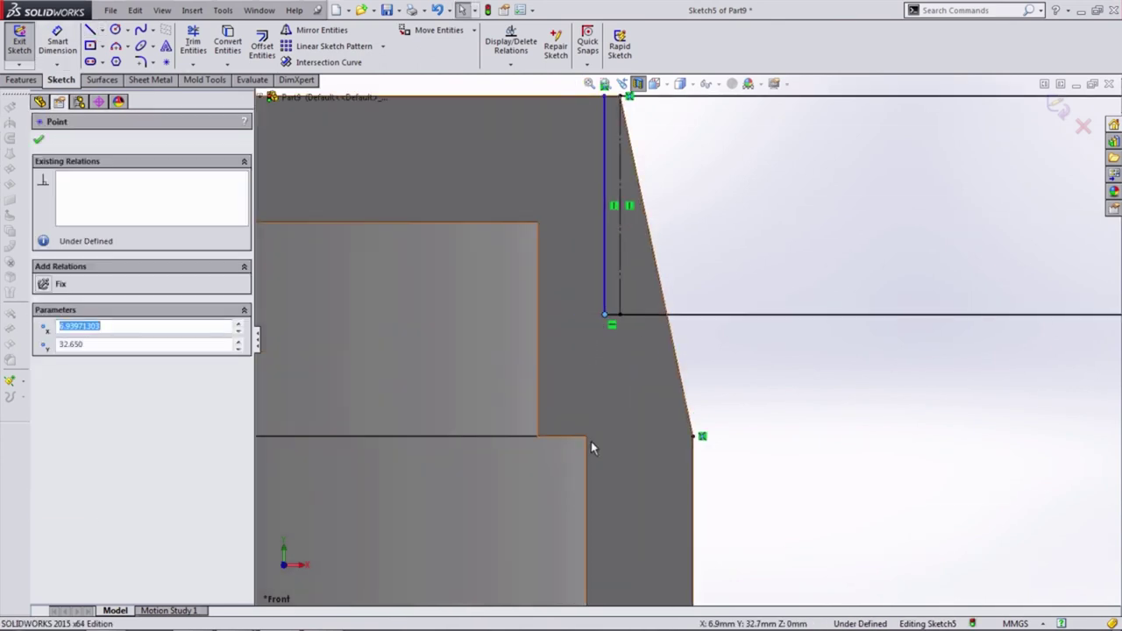
pyautogui.click(1056, 107)
pyautogui.moveTo(666, 263)
pyautogui.mouseDown(button='middle')
pyautogui.moveTo(613, 298)
pyautogui.moveTo(642, 299)
pyautogui.mouseUp(button='middle')
pyautogui.scroll(-5, 642, 299)
pyautogui.scroll(-2, 642, 299)
pyautogui.scroll(3, 616, 300)
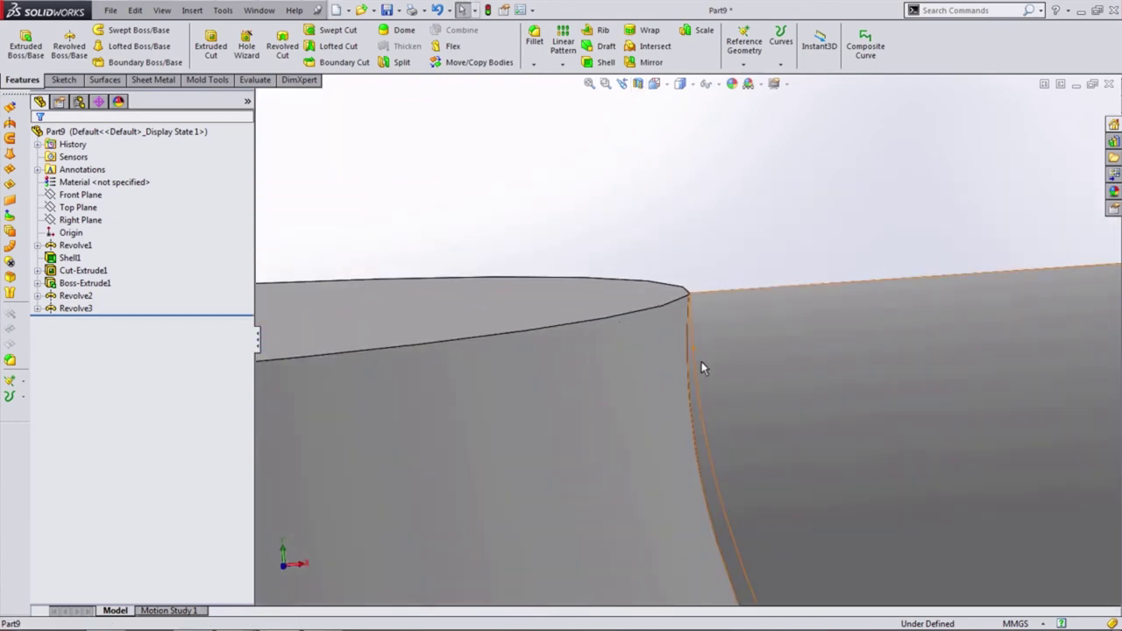
pyautogui.scroll(5, 704, 370)
# Start a sketch on the arm's flat end face, viewed Normal To
pyautogui.scroll(1, 716, 294)
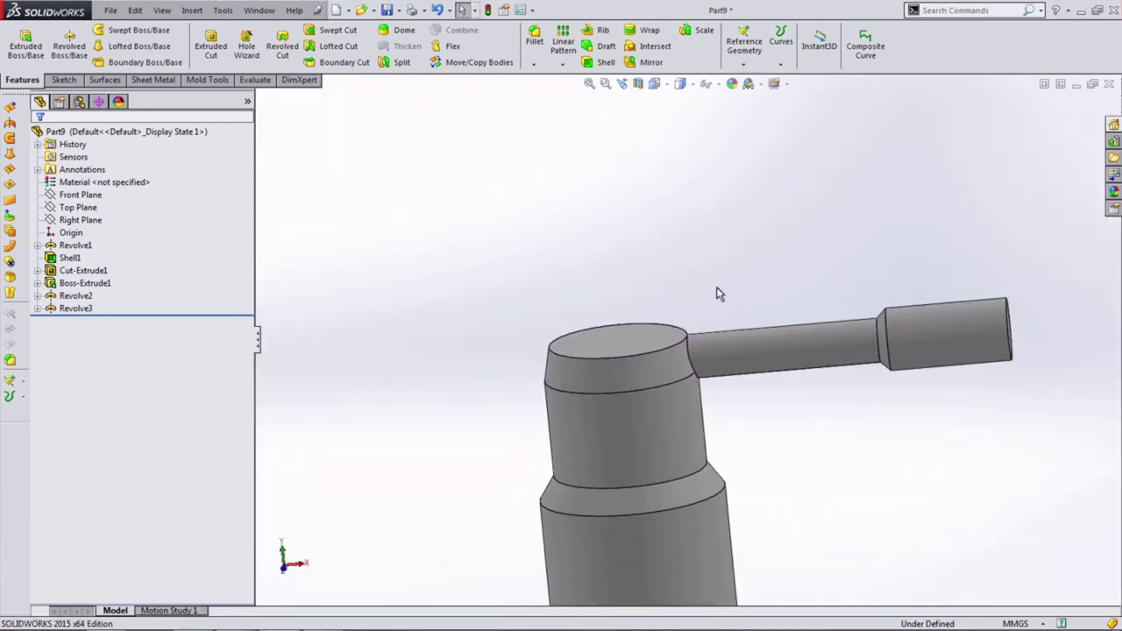
pyautogui.moveTo(848, 322); pyautogui.dragTo(988, 333, button='middle')
pyautogui.click(989, 333)
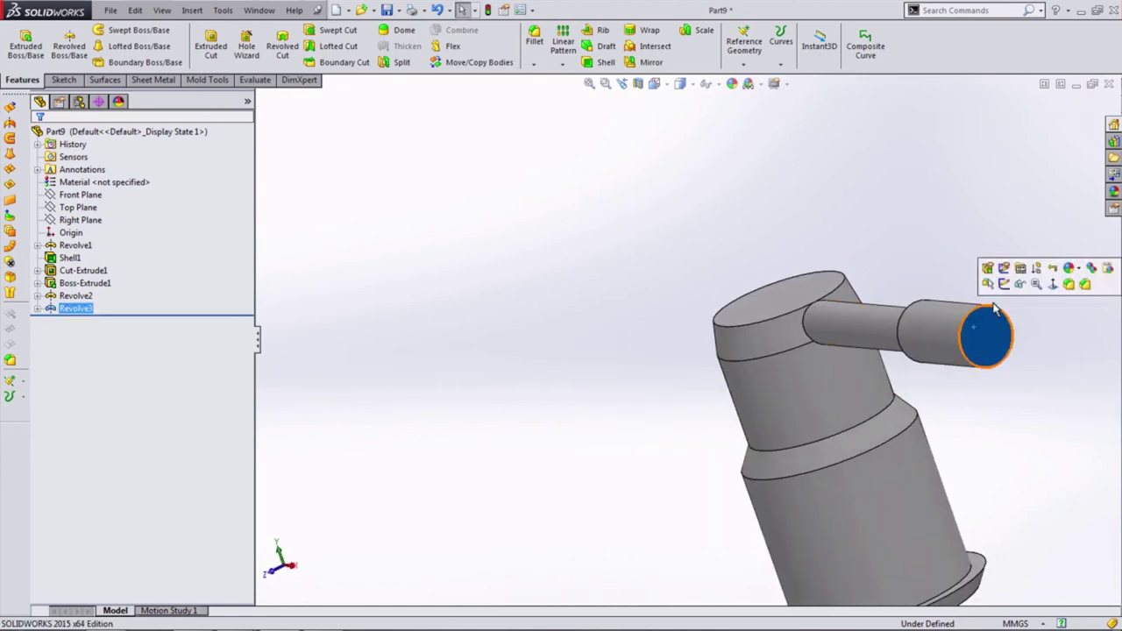
pyautogui.click(1025, 261)
pyautogui.click(654, 84)
pyautogui.click(674, 170)
# Draw a centre rectangle enclosing the round end and dimension its bottom width
pyautogui.click(90, 46)
pyautogui.click(686, 162)
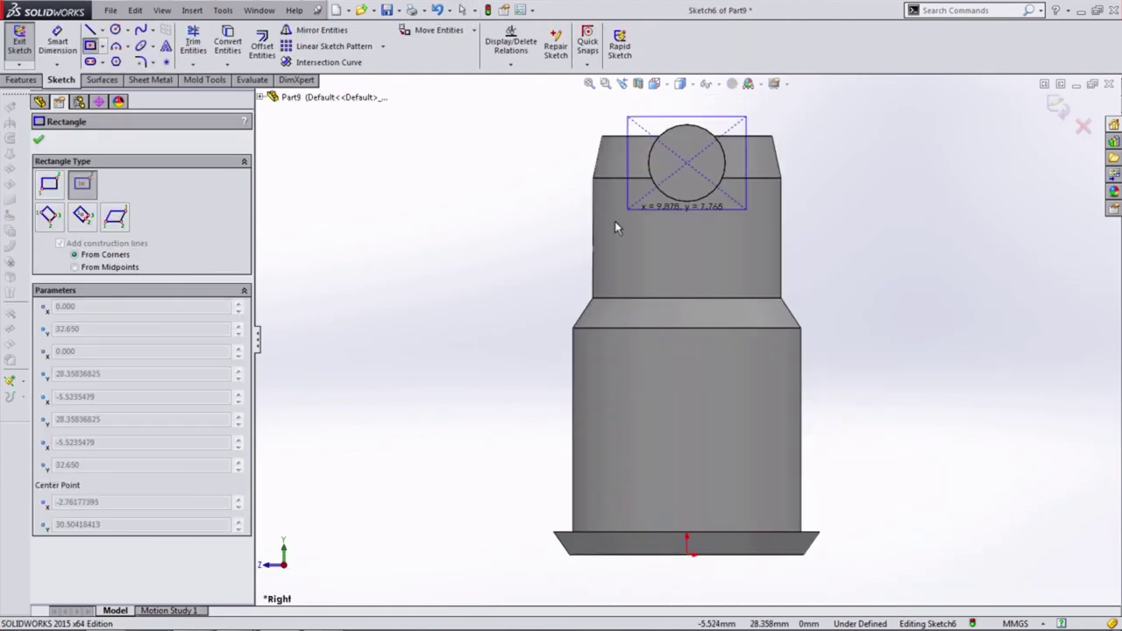
pyautogui.click(602, 227)
pyautogui.click(664, 228)
pyautogui.click(664, 270)
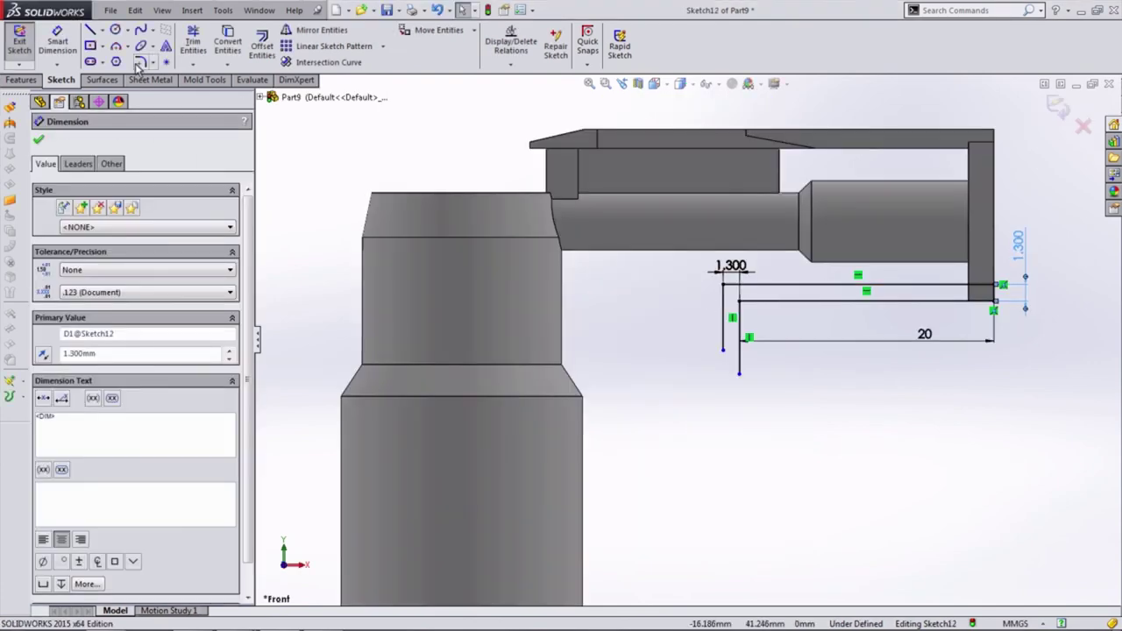
# Draw two horizontal lines below the arm, spaced 1.3 apart
pyautogui.press('Escape')
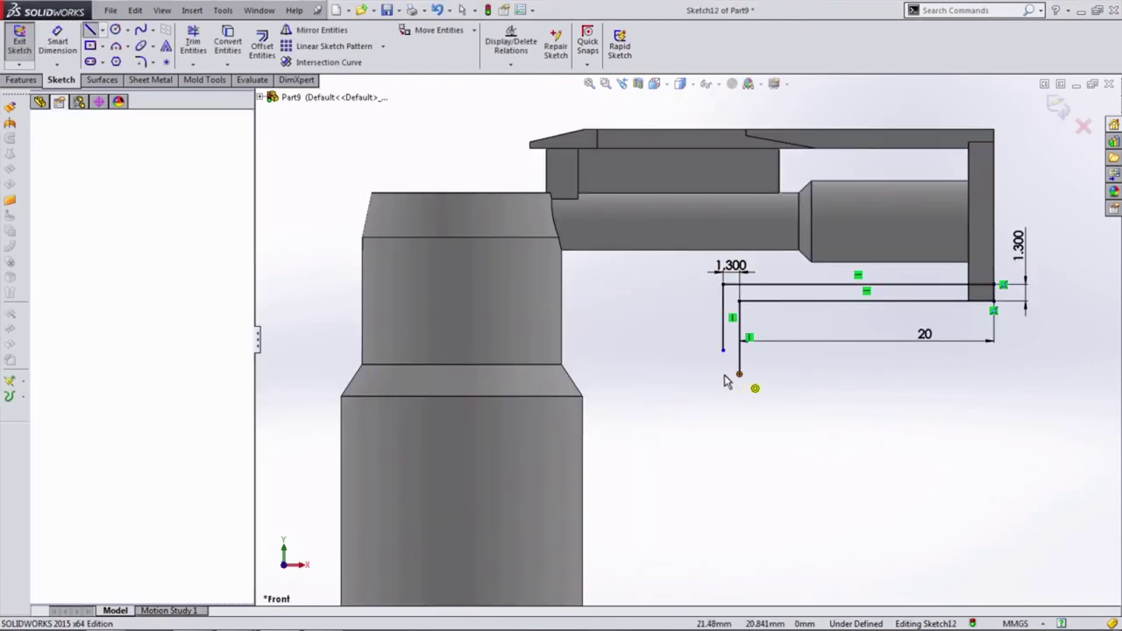
pyautogui.click(90, 30)
pyautogui.click(740, 374)
pyautogui.click(664, 374)
pyautogui.click(57, 39)
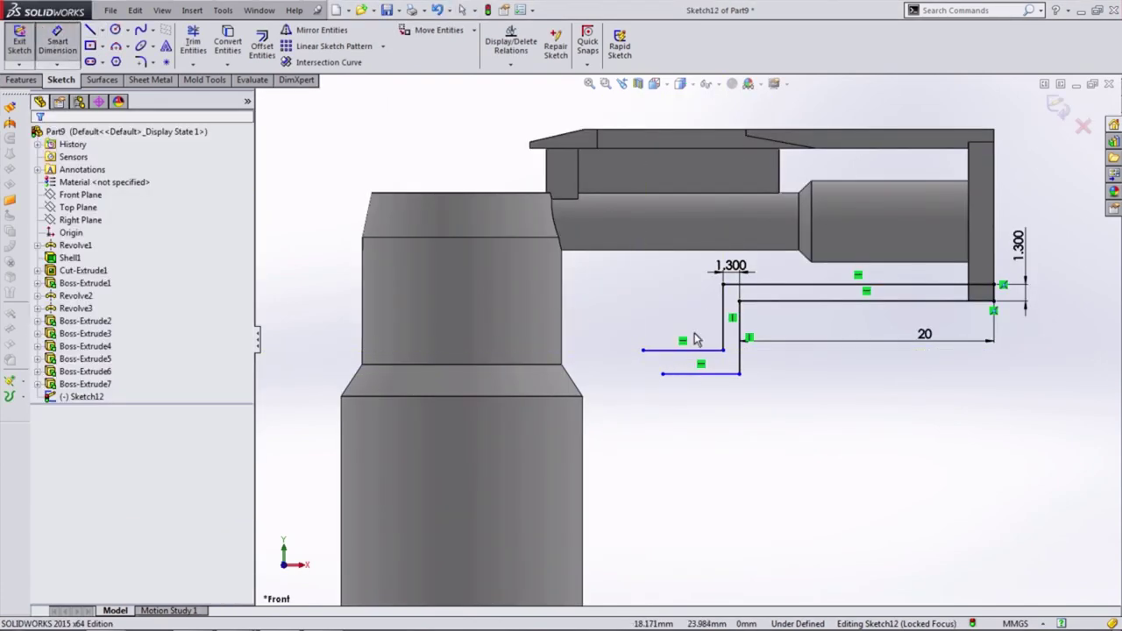
pyautogui.click(692, 351)
pyautogui.click(701, 373)
pyautogui.click(688, 289)
pyautogui.write('1.3')
pyautogui.press('Return')
pyautogui.click(849, 397)
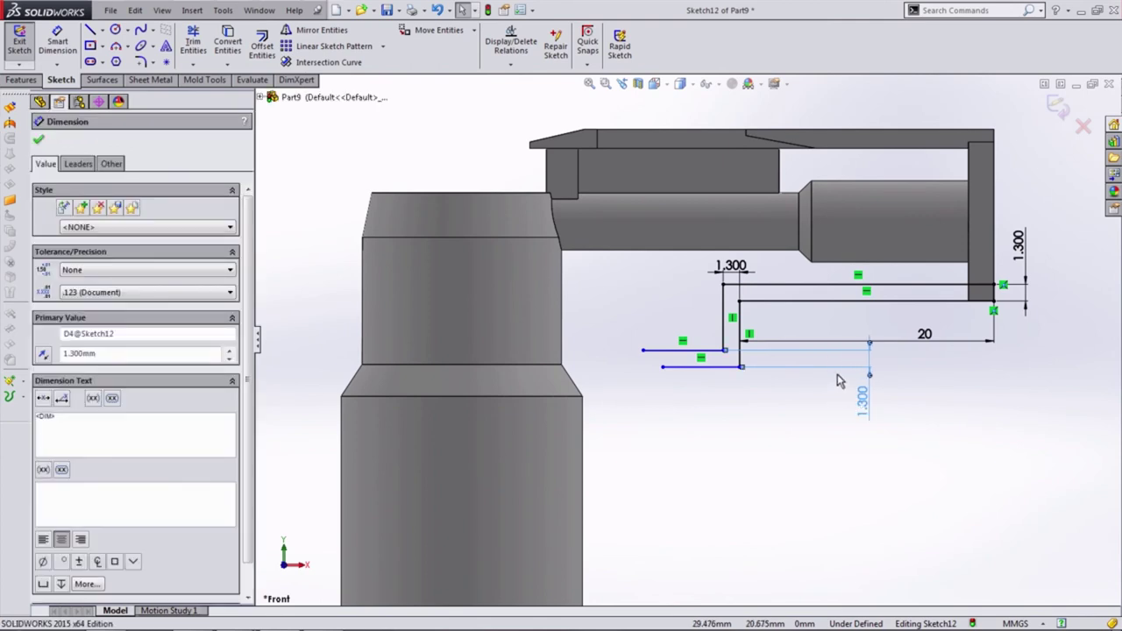
# Draw a short horizontal line from the model corner and a vertical centerline at its end
pyautogui.scroll(3, 679, 352)
pyautogui.click(646, 383)
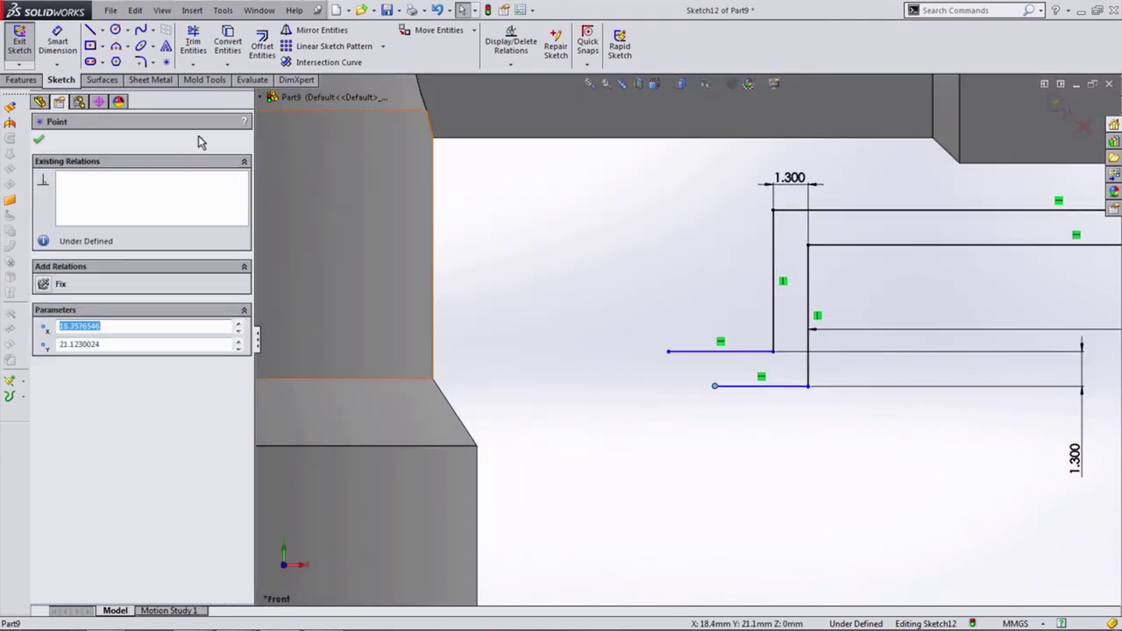
pyautogui.click(90, 29)
pyautogui.click(478, 445)
pyautogui.click(519, 445)
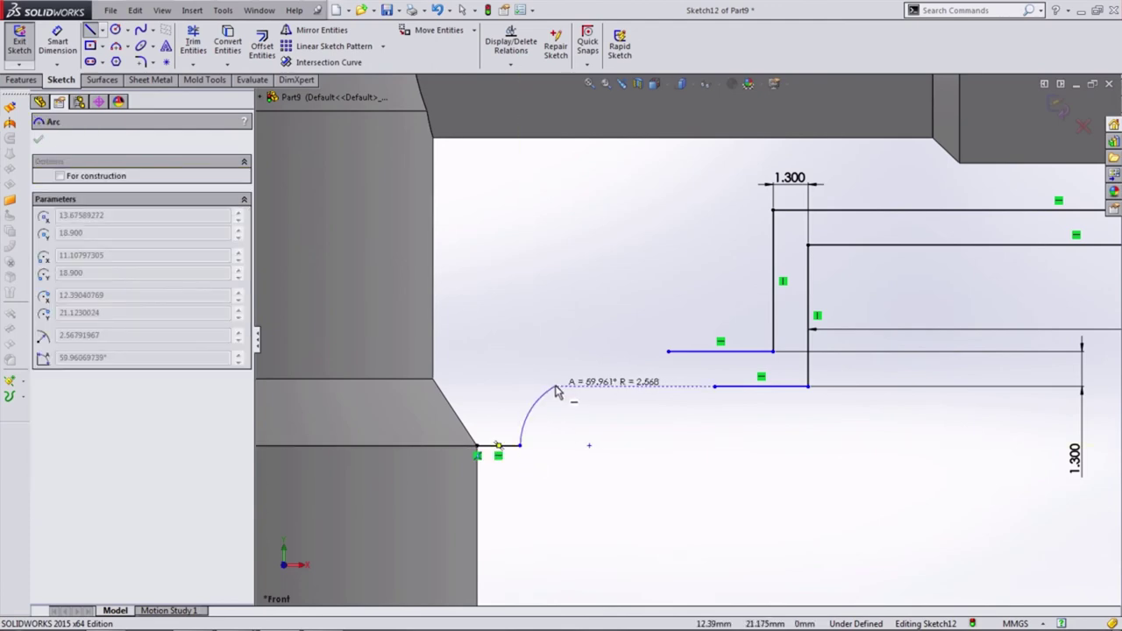
pyautogui.press('Escape')
pyautogui.click(103, 29)
pyautogui.click(118, 53)
pyautogui.click(519, 445)
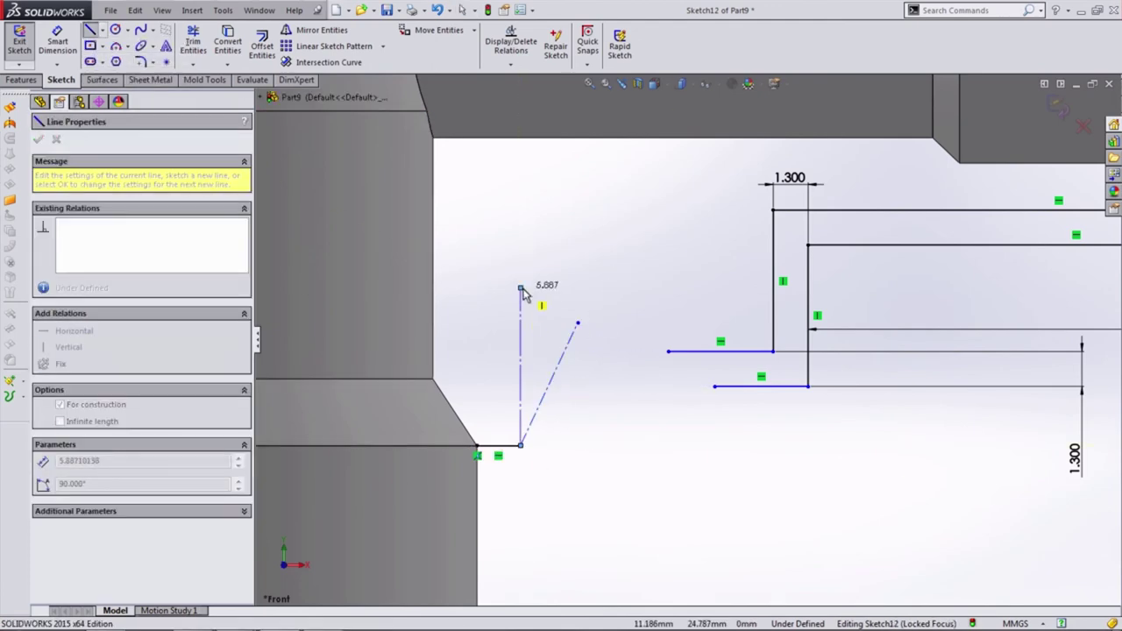
pyautogui.click(520, 288)
pyautogui.press('Escape')
# Dimension the short line to 1.800 and the centerline angle to 14°
pyautogui.click(498, 445)
pyautogui.click(496, 397)
pyautogui.press('Return')
pyautogui.click(550, 383)
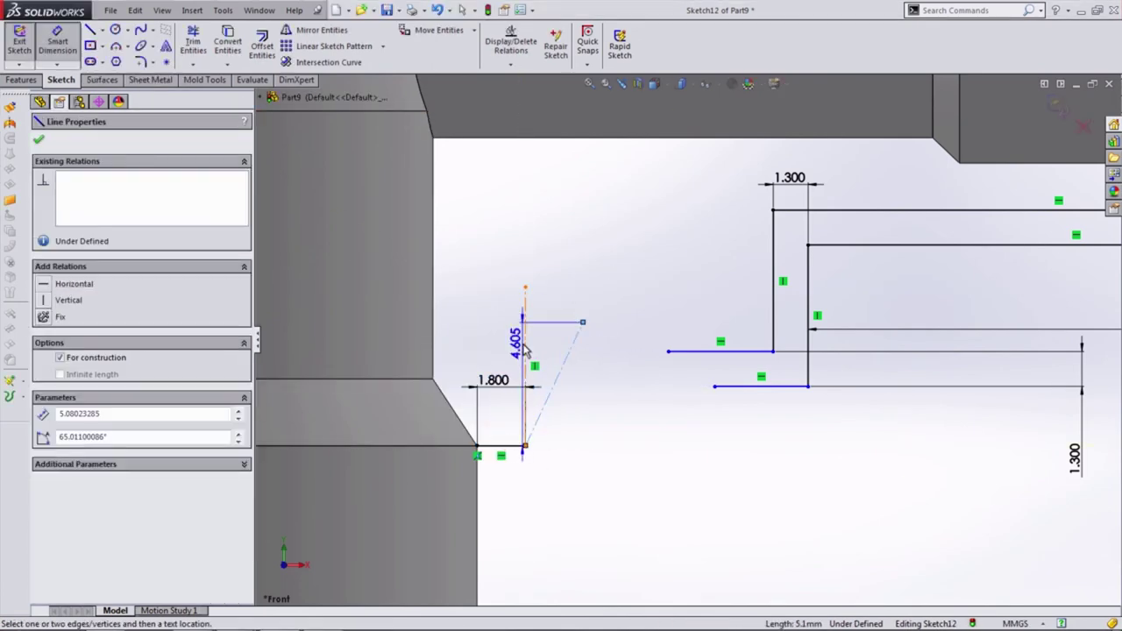
pyautogui.click(520, 351)
pyautogui.click(538, 320)
pyautogui.press('Return')
pyautogui.doubleClick(538, 319)
pyautogui.write('14')
pyautogui.press('Return')
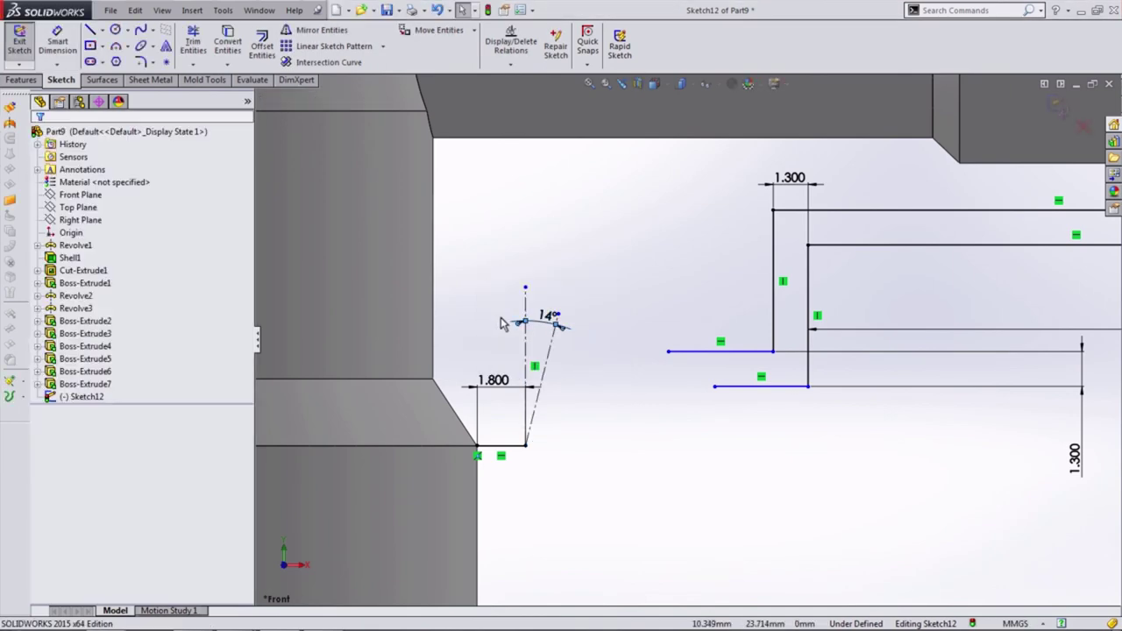
# Draw the tangent arc of the hook from the short line
pyautogui.click(115, 46)
pyautogui.press('Escape')
pyautogui.moveTo(548, 314); pyautogui.dragTo(565, 248)
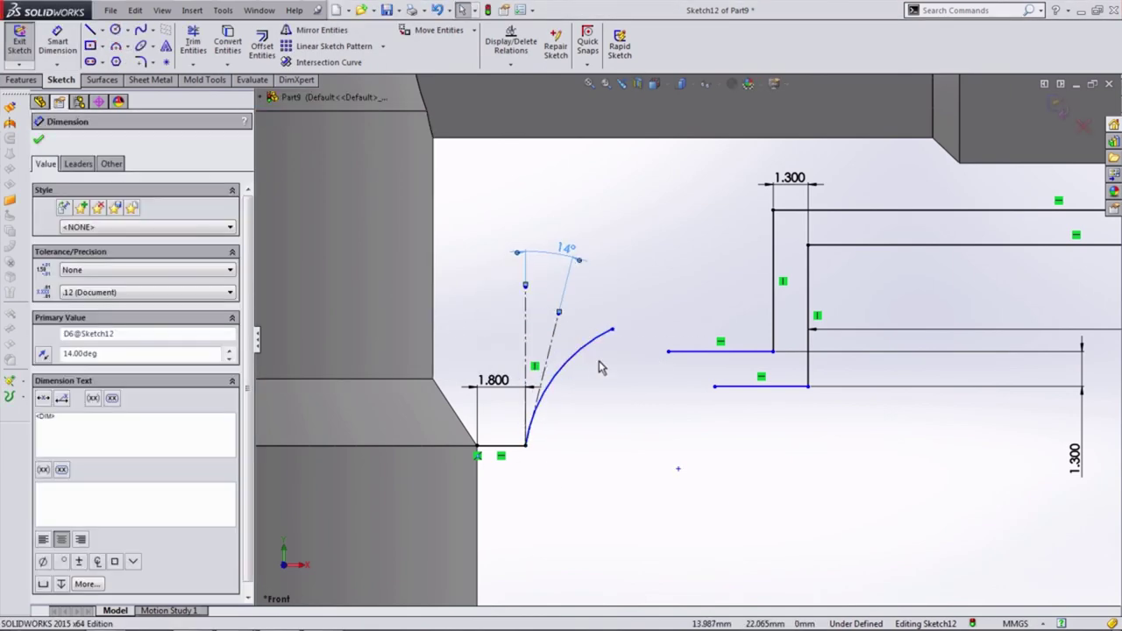
pyautogui.click(578, 352)
pyautogui.click(585, 364)
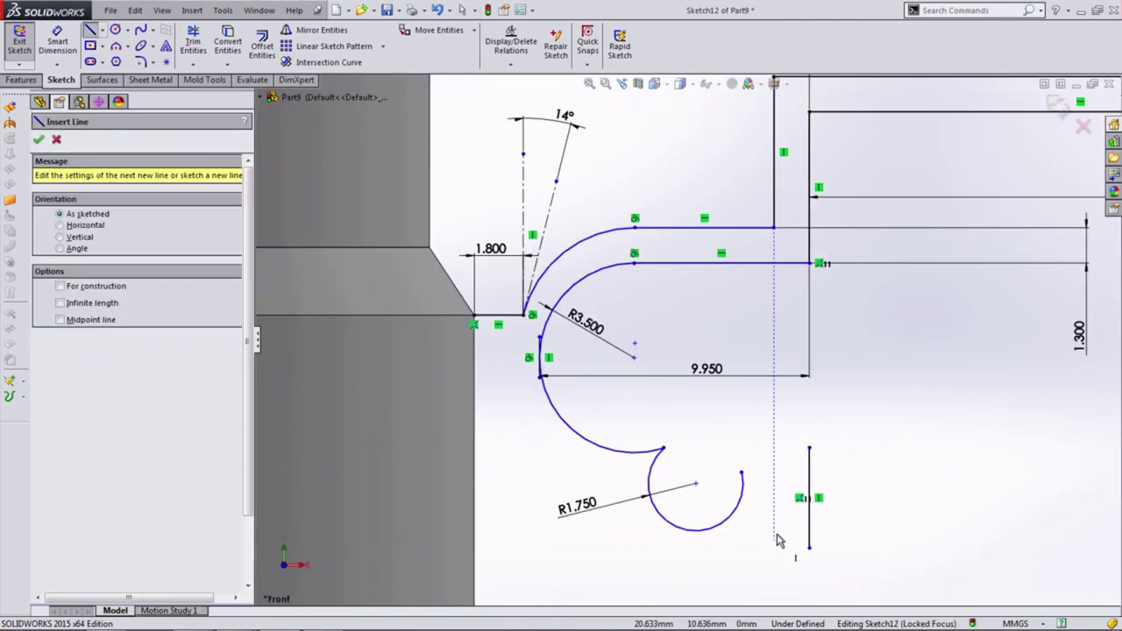
# Draw the closing line and tangent arc, dimensioning the small arc R1.500
pyautogui.click(773, 448)
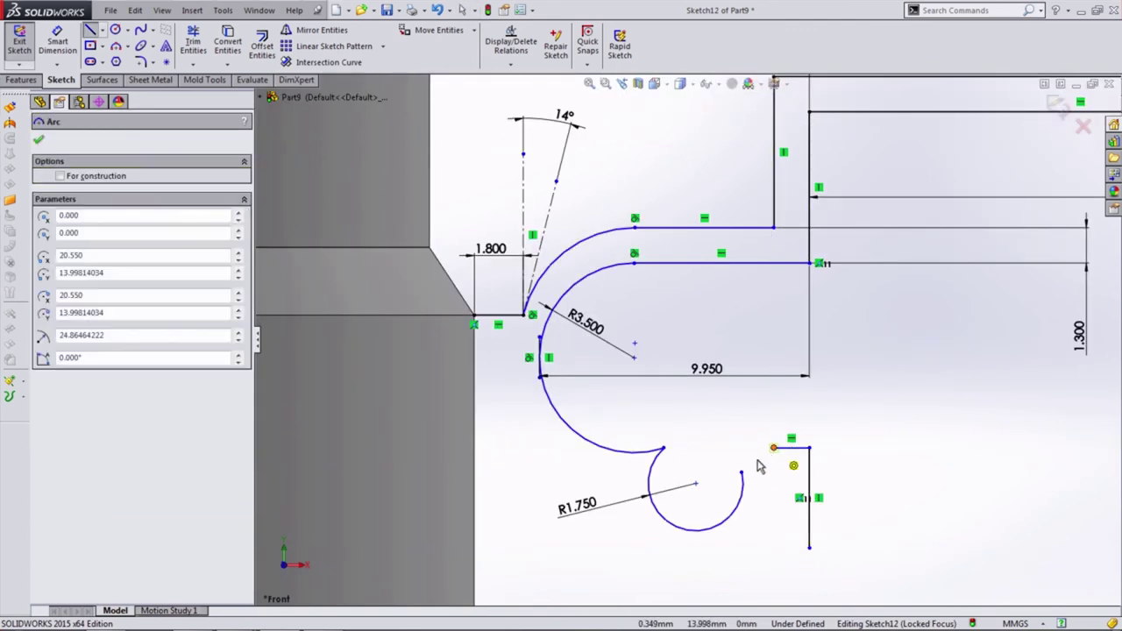
pyautogui.click(745, 474)
pyautogui.press('Escape')
pyautogui.click(745, 474)
pyautogui.click(54, 37)
pyautogui.click(754, 456)
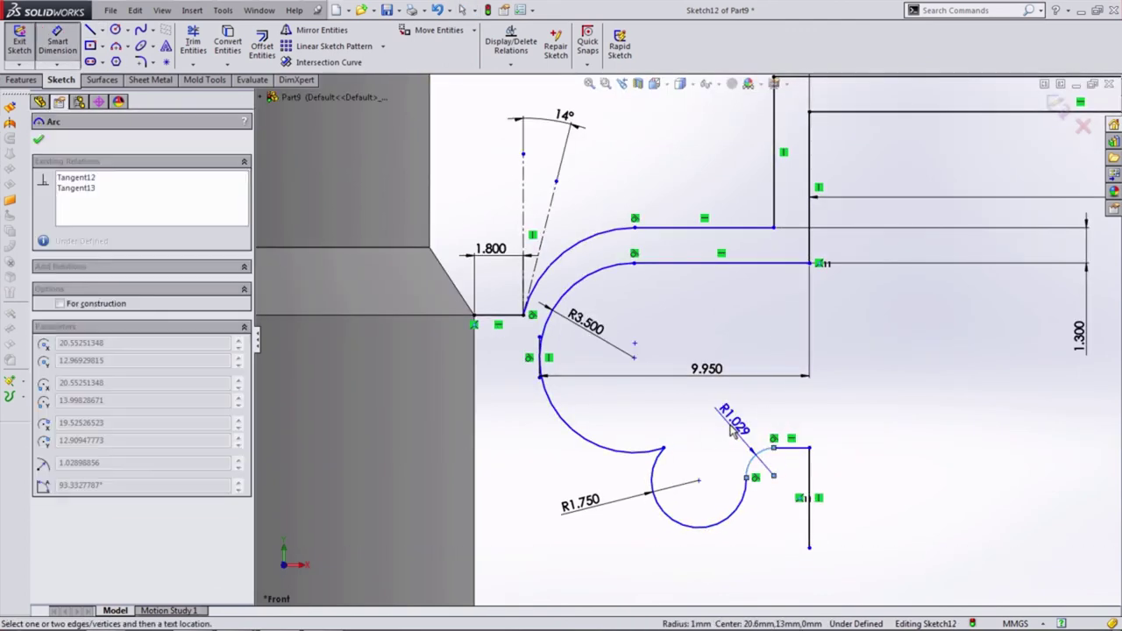
pyautogui.click(726, 418)
pyautogui.press('Return')
# Add the 4.200 bottom-line distance and the 4.800 vertical height
pyautogui.press('z')
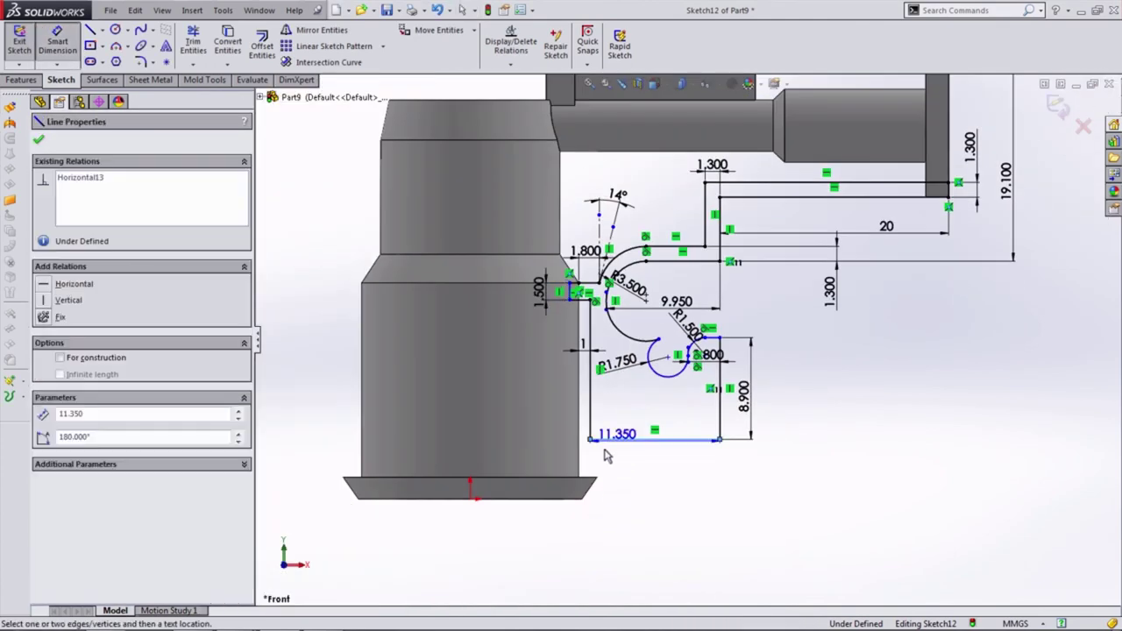
pyautogui.click(469, 487)
pyautogui.click(587, 465)
pyautogui.press('Return')
pyautogui.scroll(-3, 614, 421)
pyautogui.click(100, 29)
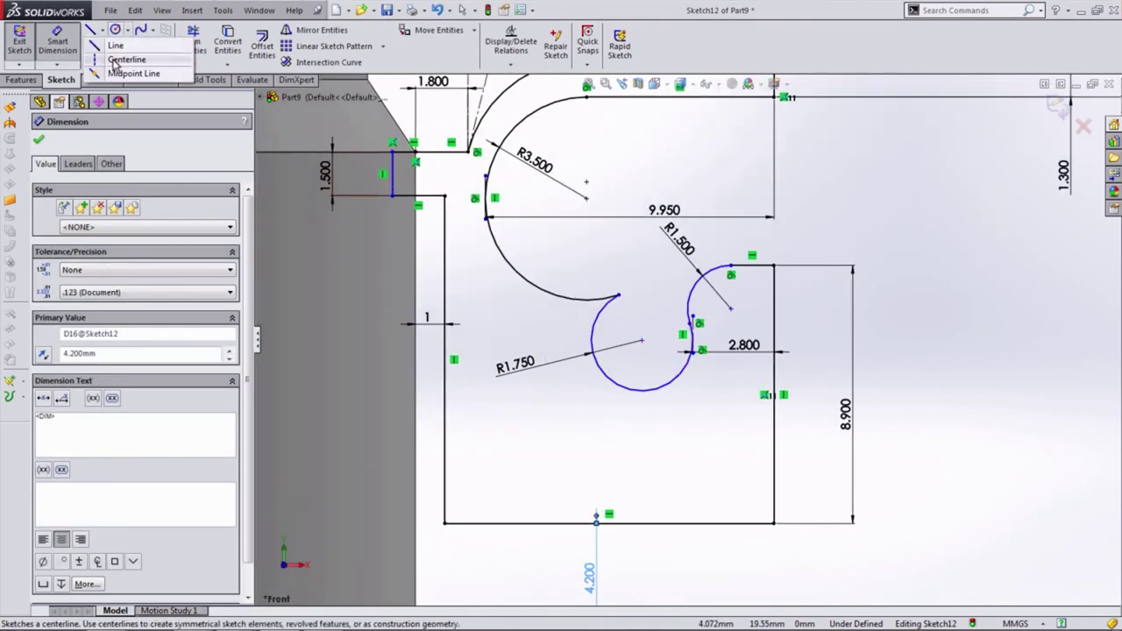
pyautogui.click(122, 60)
pyautogui.press('Escape')
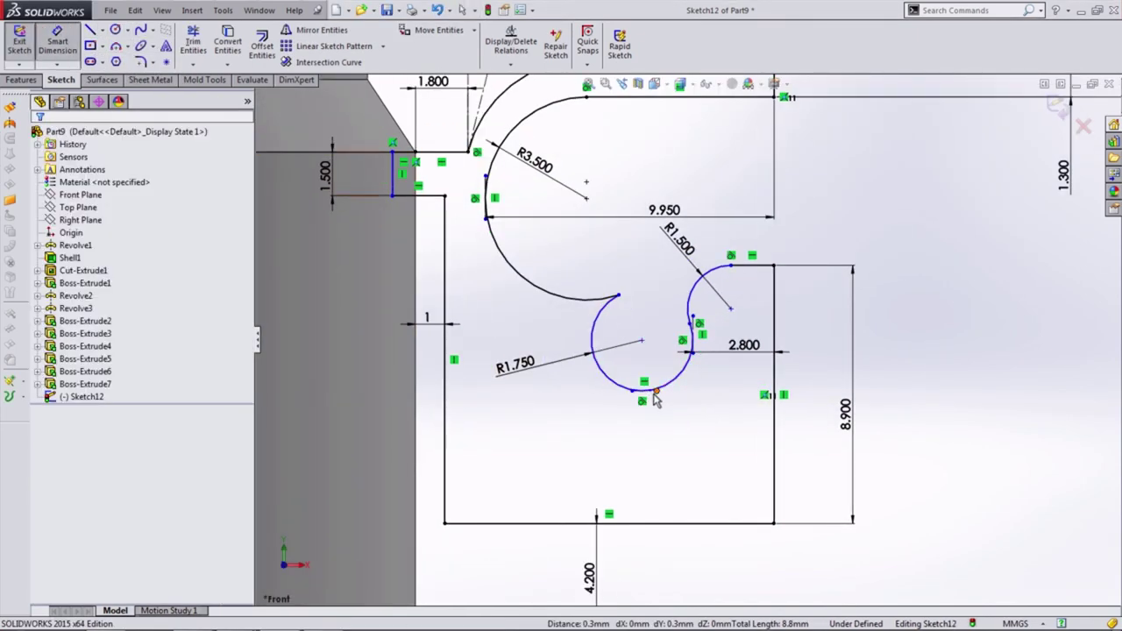
pyautogui.click(654, 392)
pyautogui.click(657, 524)
pyautogui.click(706, 491)
pyautogui.write('8')
pyautogui.press('Return')
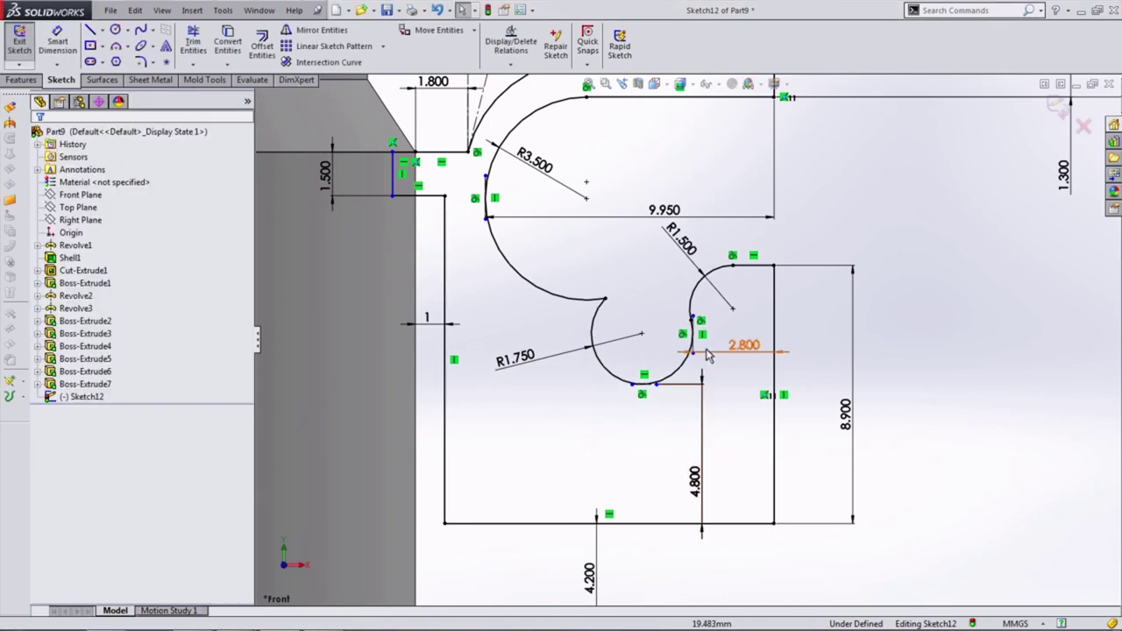
# Check the R1.500, 4.200, 9.950, 20 and 19.100 dimensions of the hook
pyautogui.scroll(3, 710, 338)
pyautogui.click(684, 310)
pyautogui.scroll(-5, 561, 375)
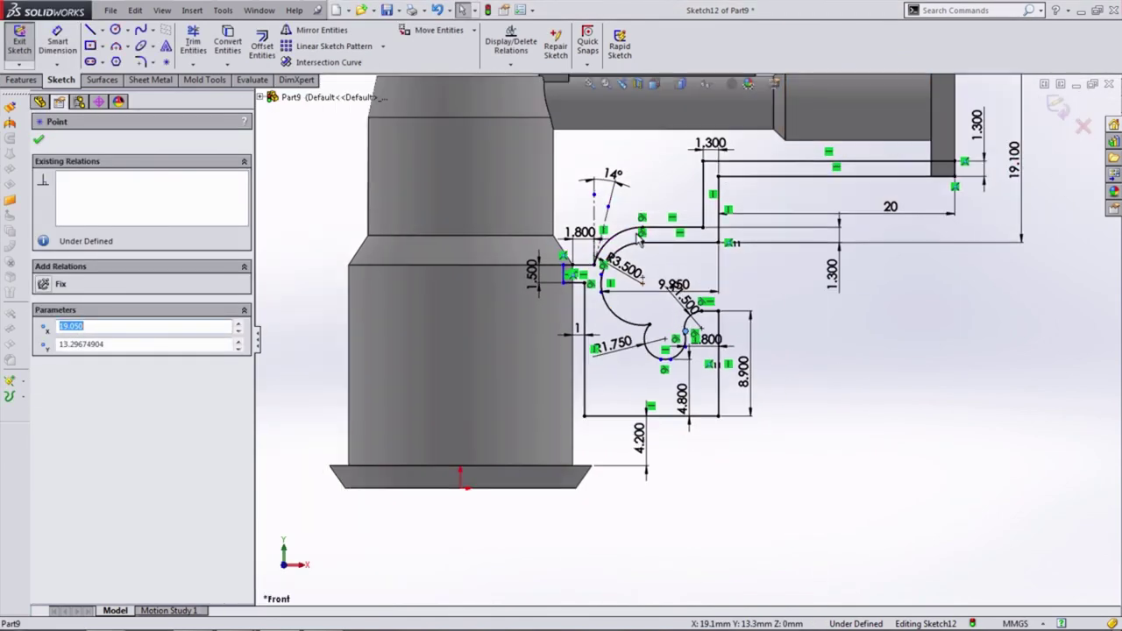
pyautogui.scroll(3, 613, 333)
pyautogui.click(620, 315)
pyautogui.scroll(-2, 701, 430)
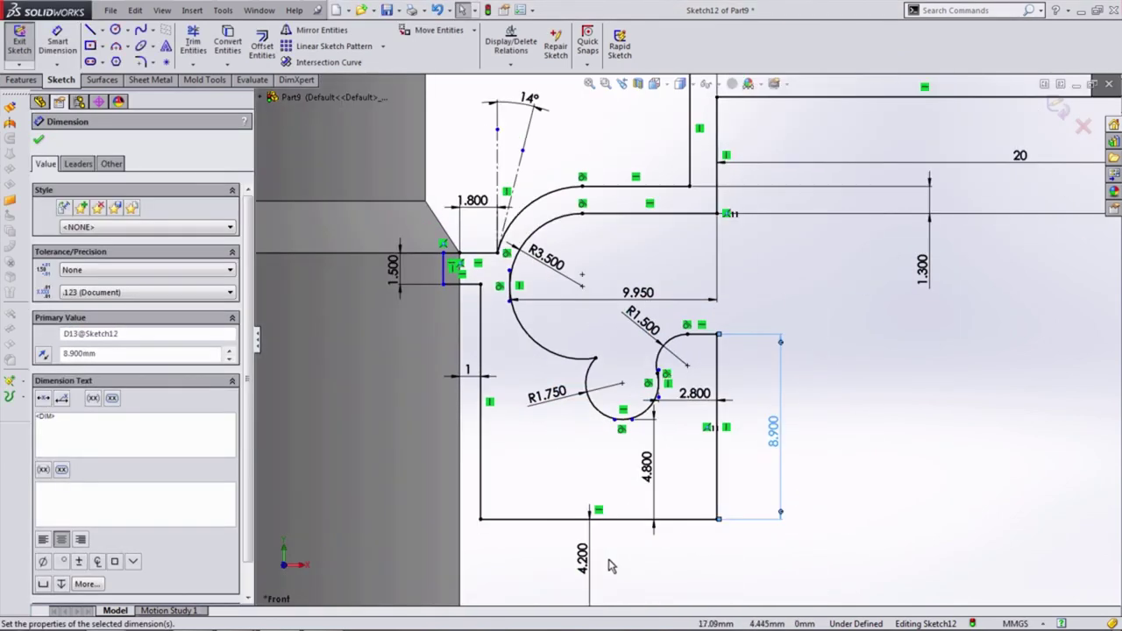
pyautogui.scroll(-2, 666, 438)
pyautogui.click(638, 473)
pyautogui.scroll(4, 572, 351)
pyautogui.click(470, 318)
pyautogui.scroll(-2, 439, 311)
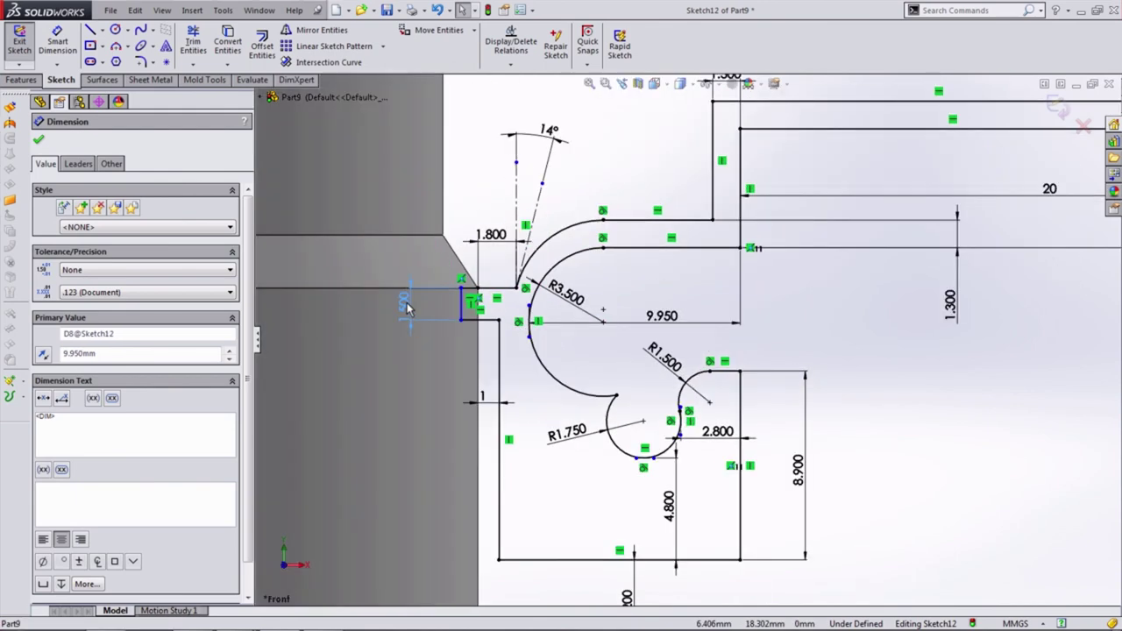
pyautogui.scroll(-2, 934, 323)
pyautogui.click(871, 274)
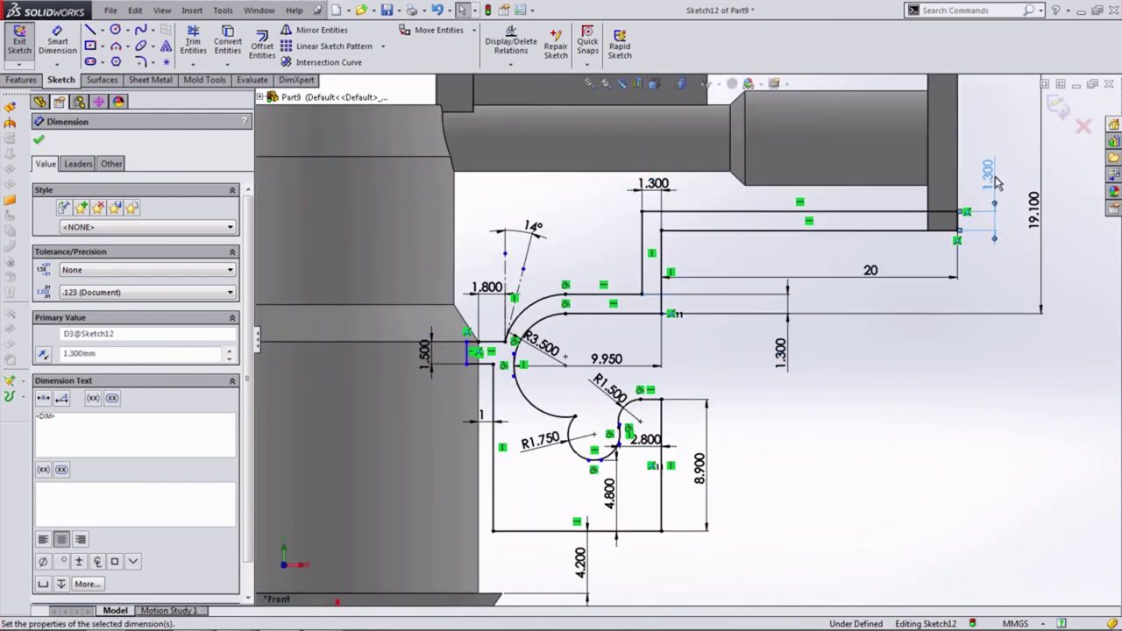
pyautogui.scroll(-3, 996, 181)
pyautogui.click(889, 237)
pyautogui.scroll(2, 511, 399)
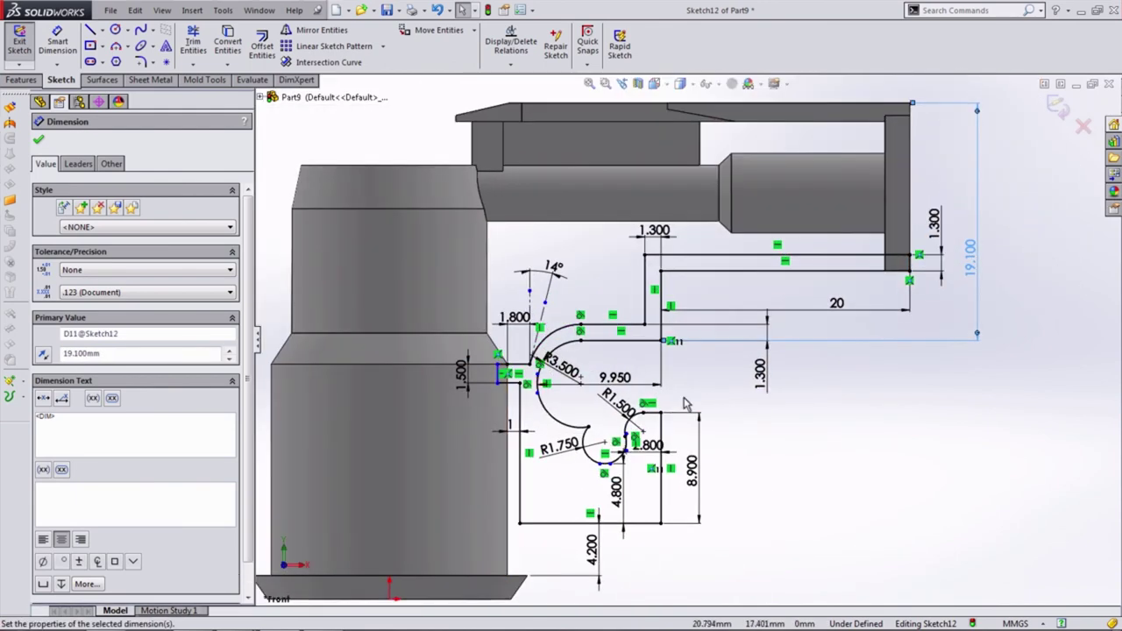
# Boss-extrude the hook profile 3 mm in both directions
pyautogui.click(808, 423)
pyautogui.press('f')
pyautogui.click(21, 80)
pyautogui.click(25, 41)
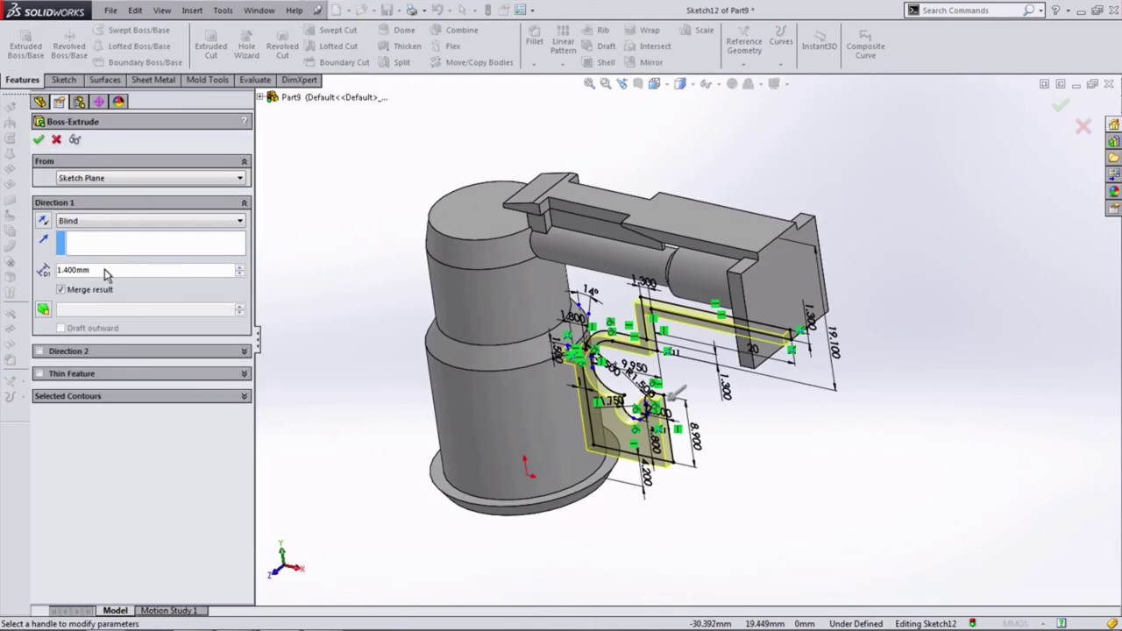
pyautogui.click(39, 350)
pyautogui.write('3')
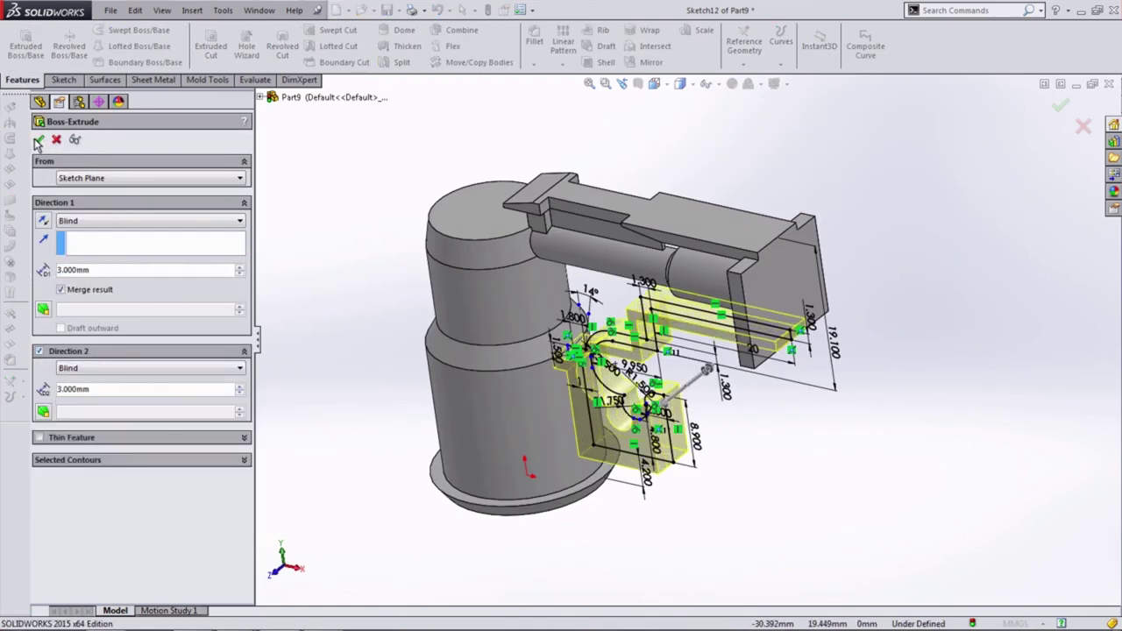
pyautogui.click(38, 140)
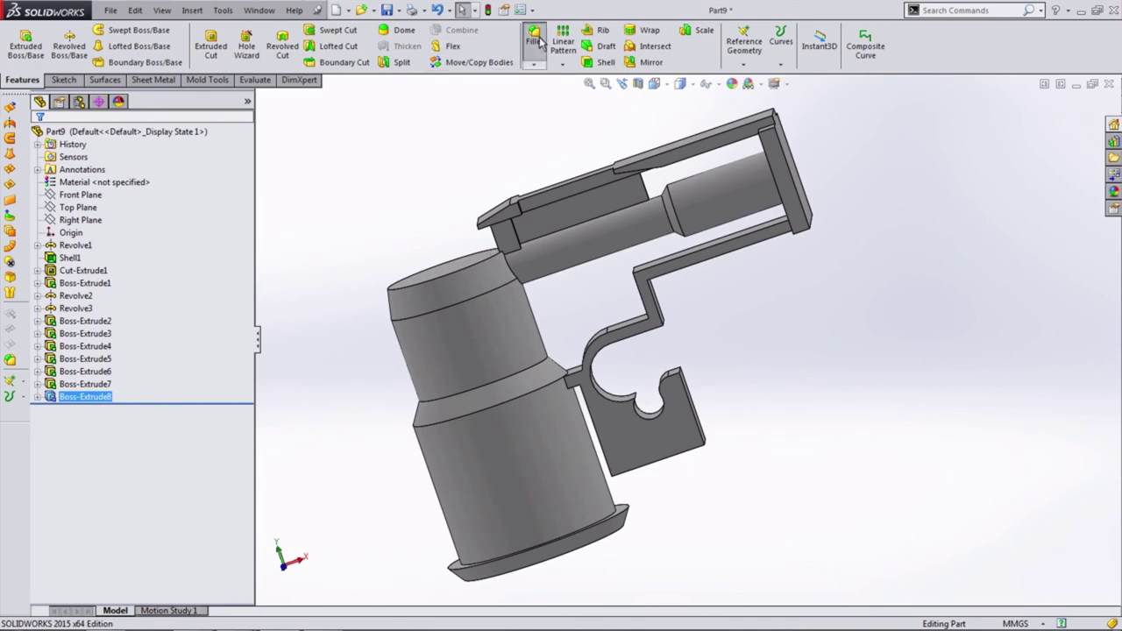
# Begin a 1.5 mm fillet on the hook's corner edge
pyautogui.click(535, 40)
pyautogui.scroll(-3, 674, 386)
pyautogui.click(676, 389)
pyautogui.scroll(-3, 614, 263)
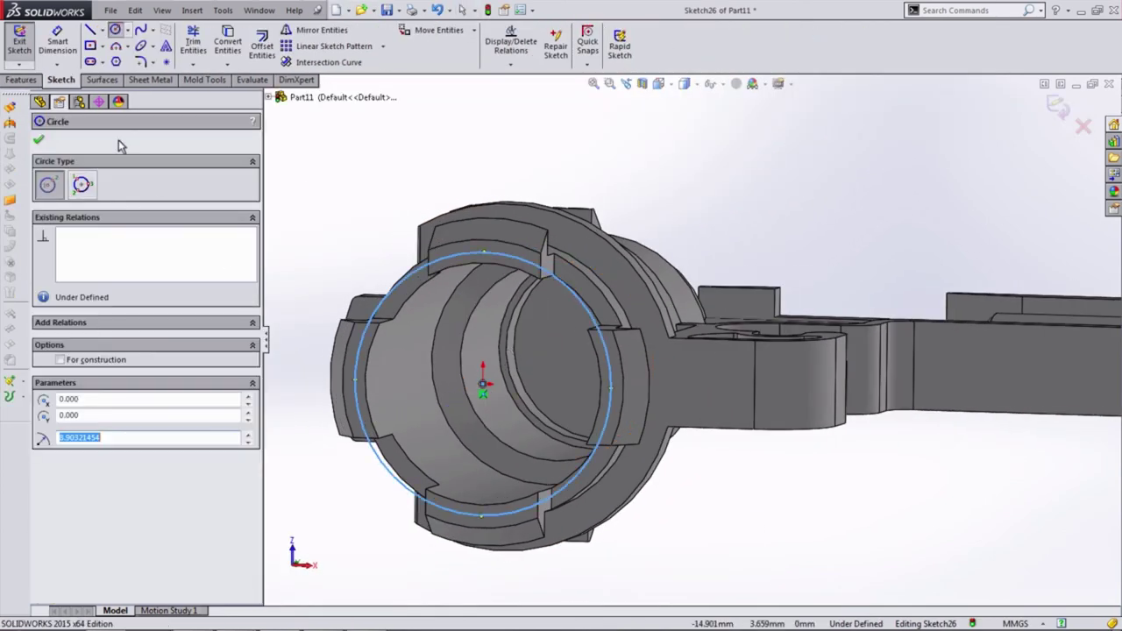
# Dimension the circle Ø17 and cut-extrude it Up To Surface
pyautogui.click(383, 251)
pyautogui.click(370, 207)
pyautogui.write('17')
pyautogui.press('Return')
pyautogui.click(22, 79)
pyautogui.click(210, 44)
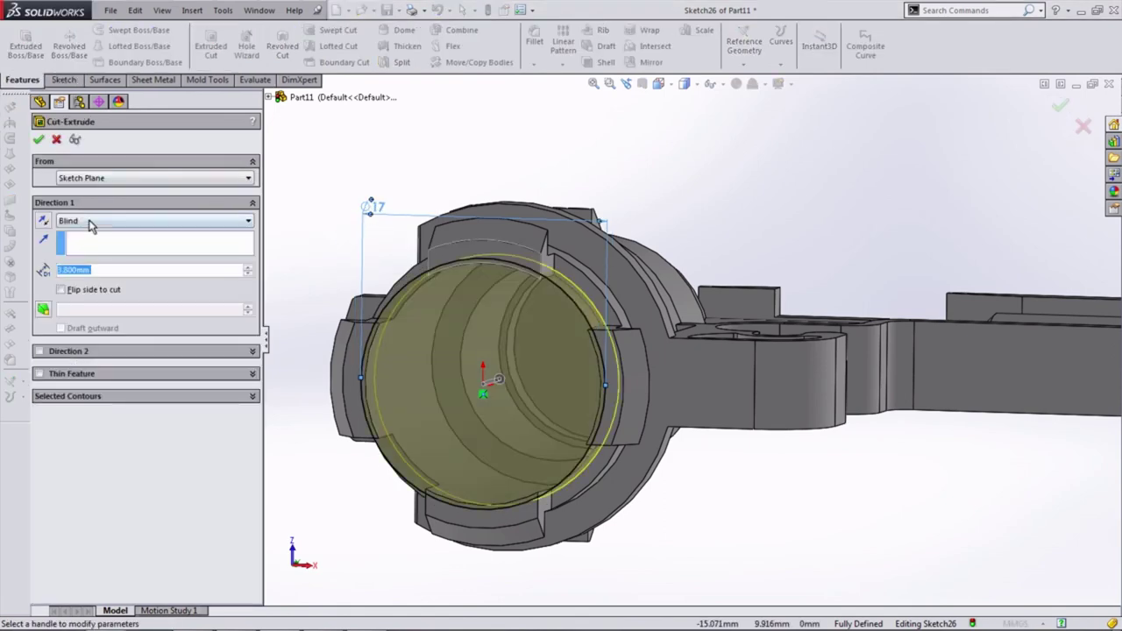
pyautogui.click(90, 221)
pyautogui.click(83, 289)
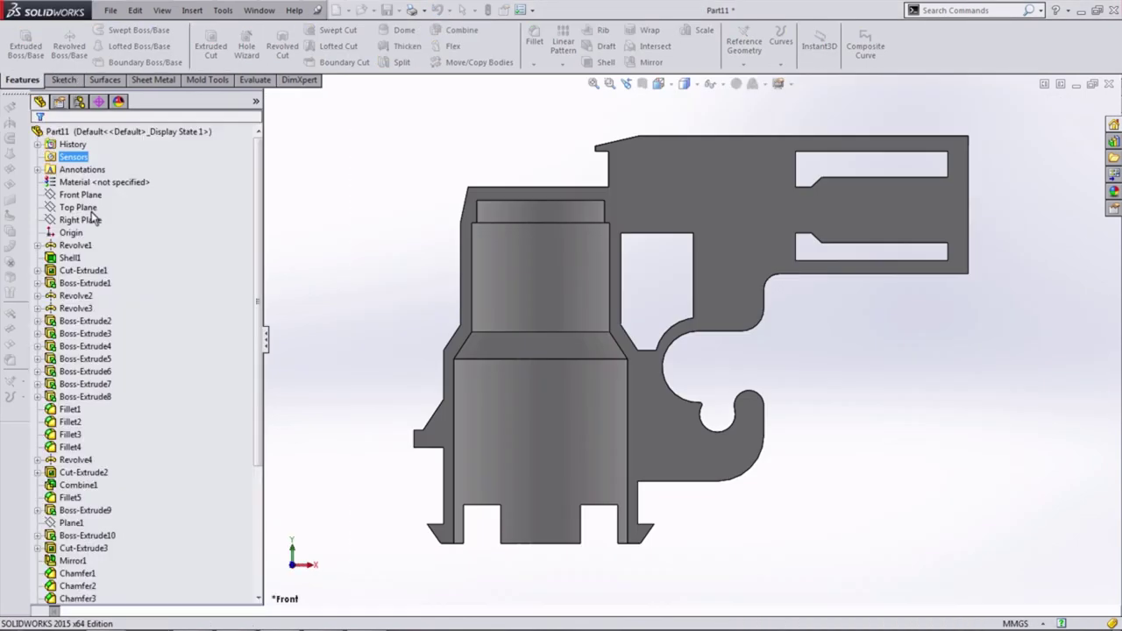
# Select Cut-Extrude7 in the tree and inspect the part from the Front view
pyautogui.scroll(-5, 110, 526)
pyautogui.click(84, 586)
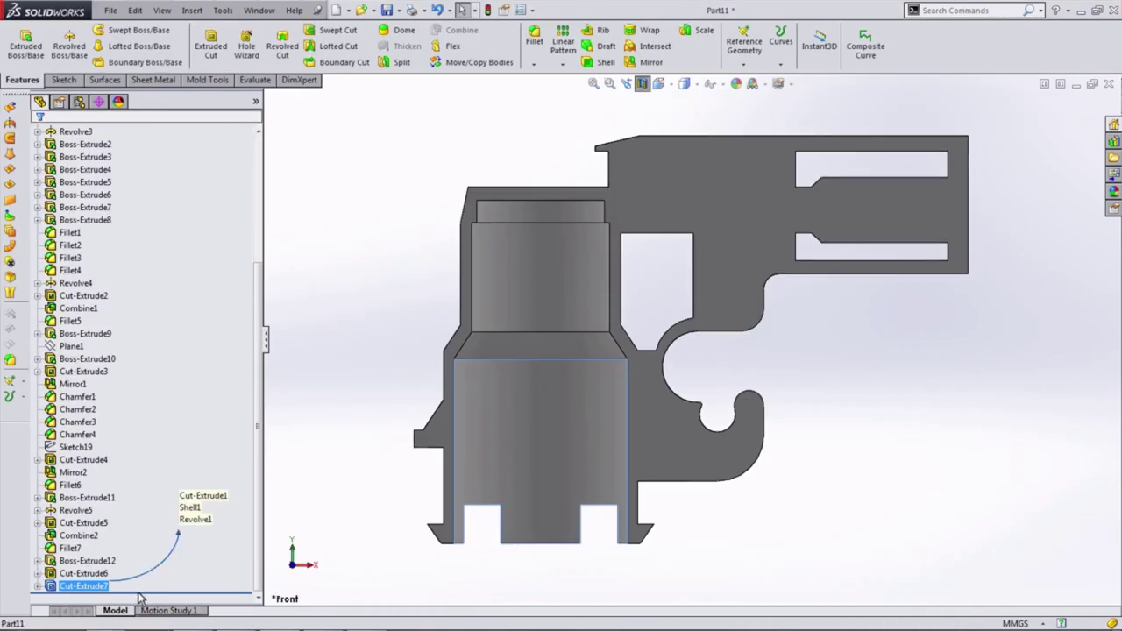
pyautogui.click(659, 84)
pyautogui.click(677, 143)
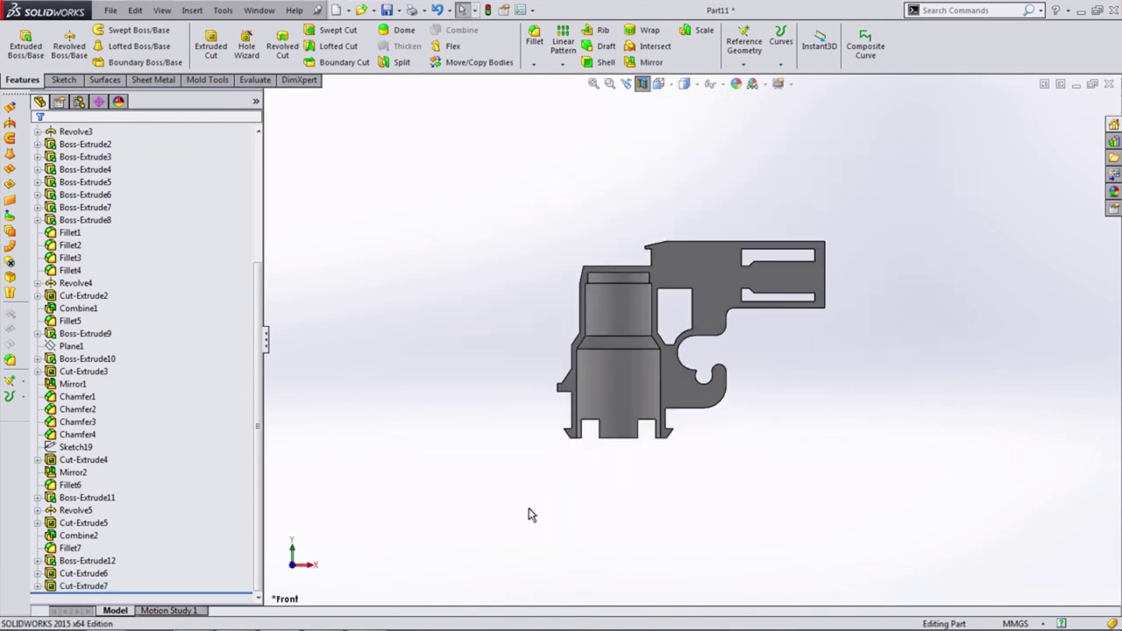
pyautogui.scroll(-3, 548, 521)
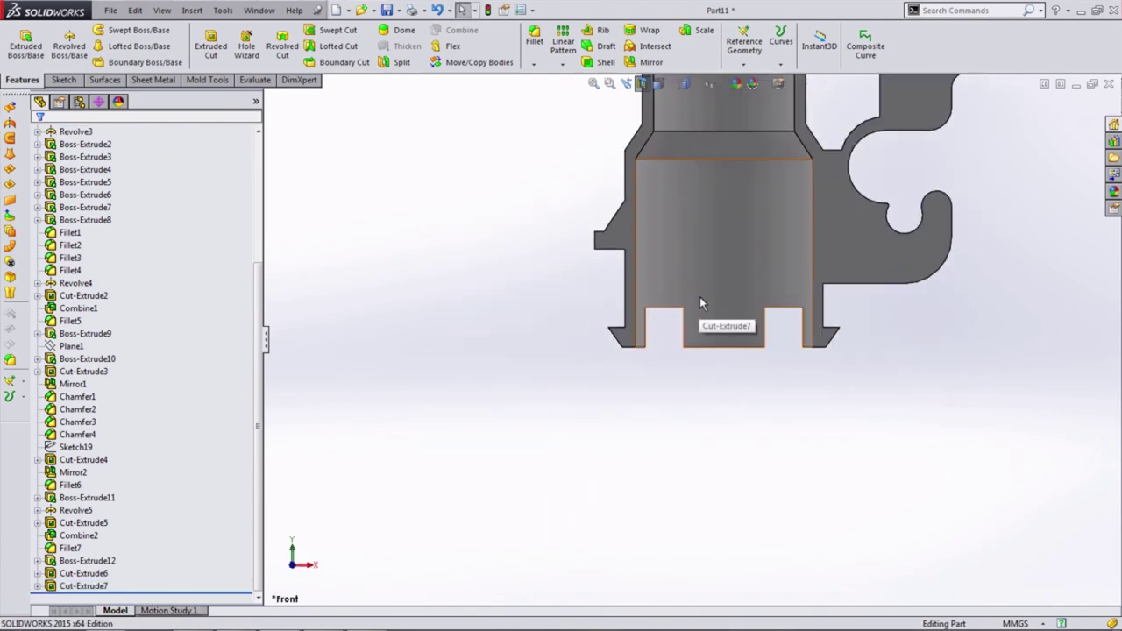
# Start a sketch on the Front Plane with the inner cylindrical face's intersection curve
pyautogui.scroll(10, 131, 350)
pyautogui.click(80, 194)
pyautogui.click(93, 180)
pyautogui.click(629, 364)
pyautogui.click(329, 62)
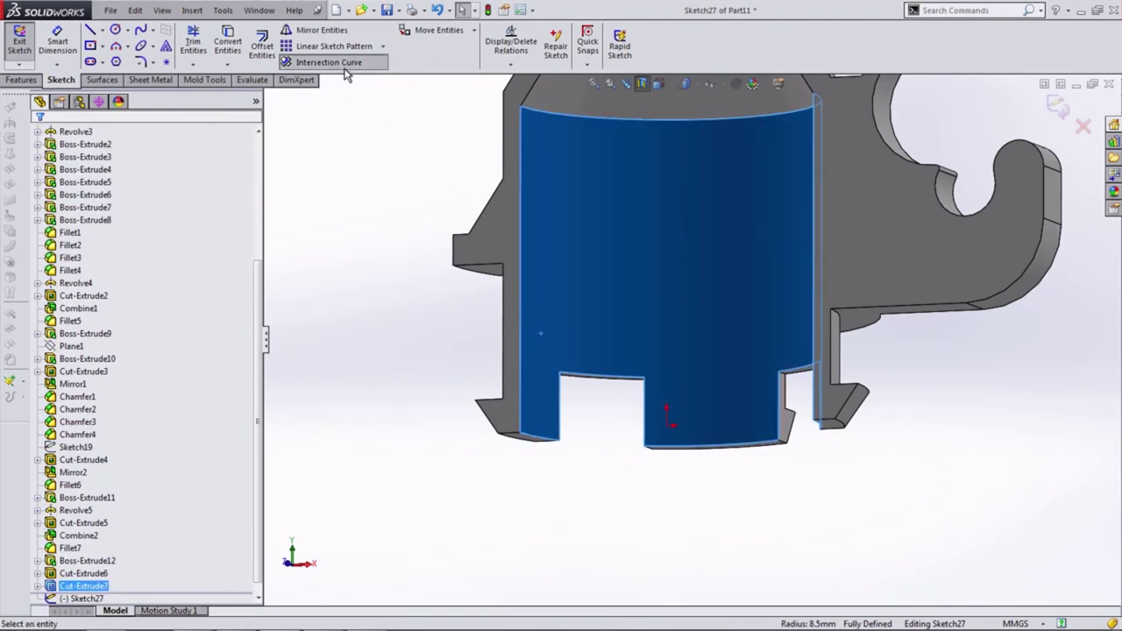
# Draw a slanted line from the chamfer corner, continuing vertically below the part
pyautogui.press('Escape')
pyautogui.hotkey('ctrl', '1')
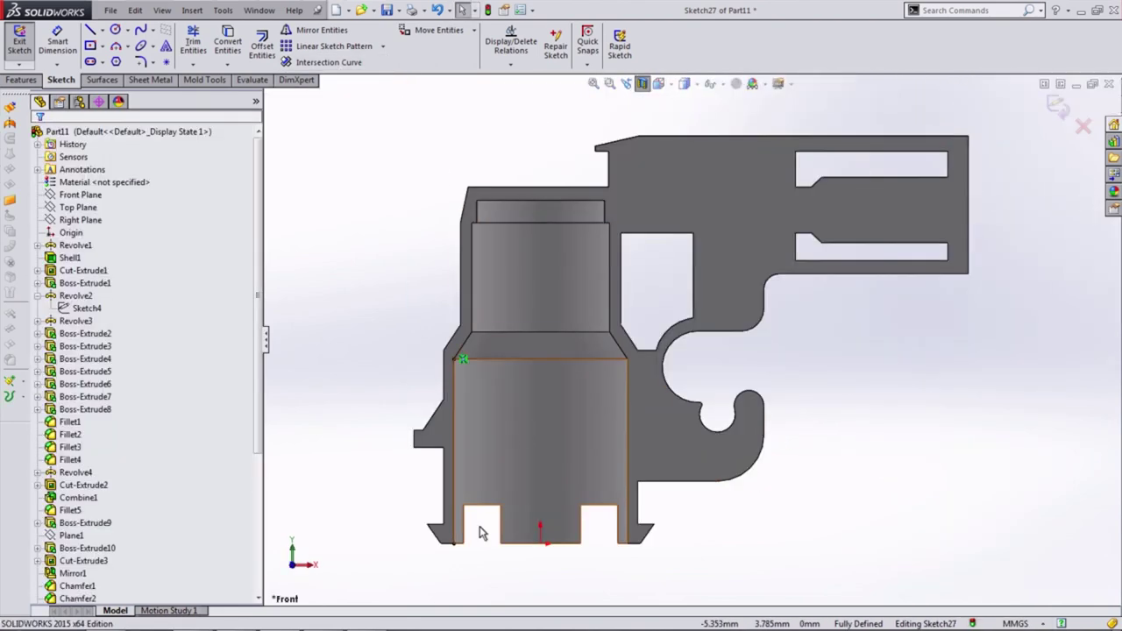
pyautogui.scroll(-3, 508, 465)
pyautogui.press('l')
pyautogui.click(537, 382)
pyautogui.click(505, 460)
pyautogui.click(511, 532)
pyautogui.scroll(3, 693, 342)
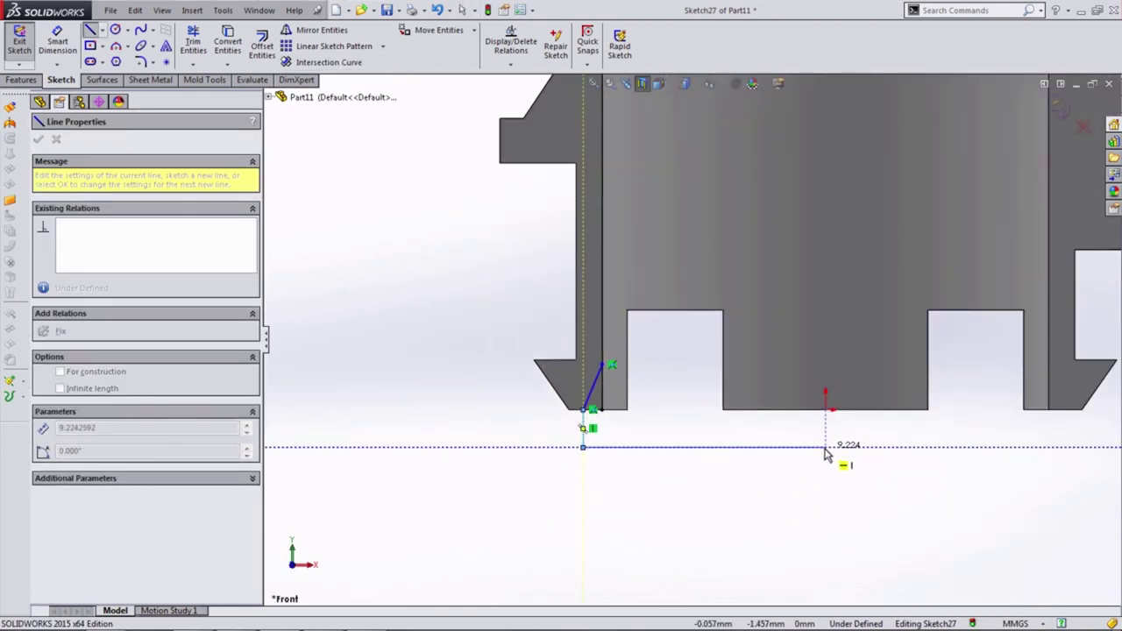
pyautogui.press('Escape')
# Dimension the bottom-point gap to 0.200 and the slanted line's angle to 45°
pyautogui.scroll(-2, 564, 431)
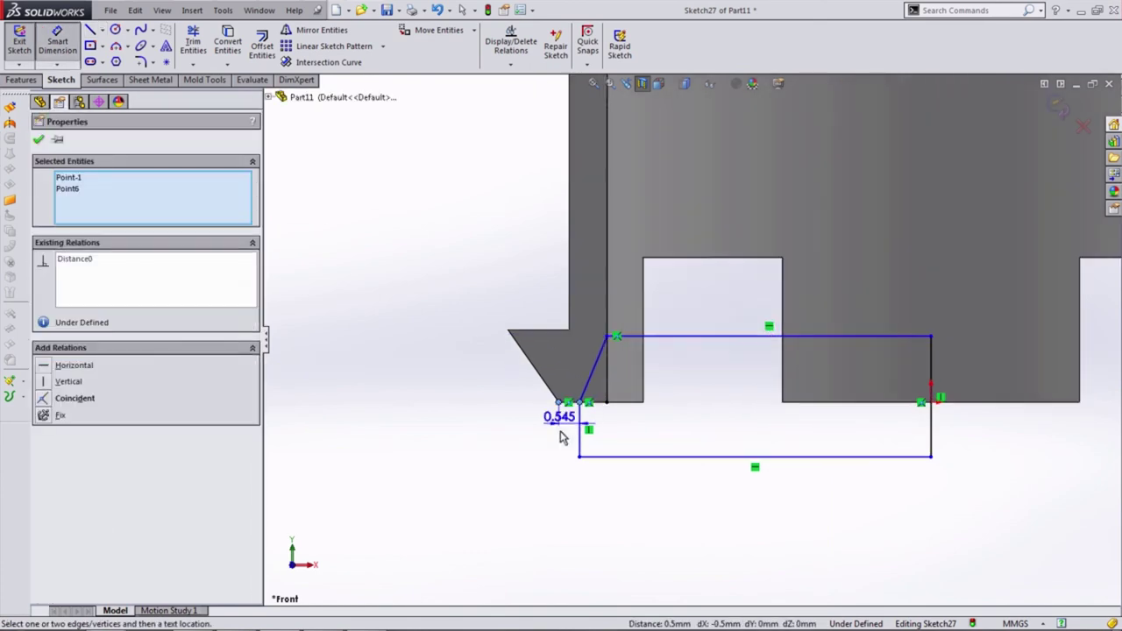
pyautogui.click(574, 466)
pyautogui.write('0.2')
pyautogui.press('Return')
pyautogui.click(589, 390)
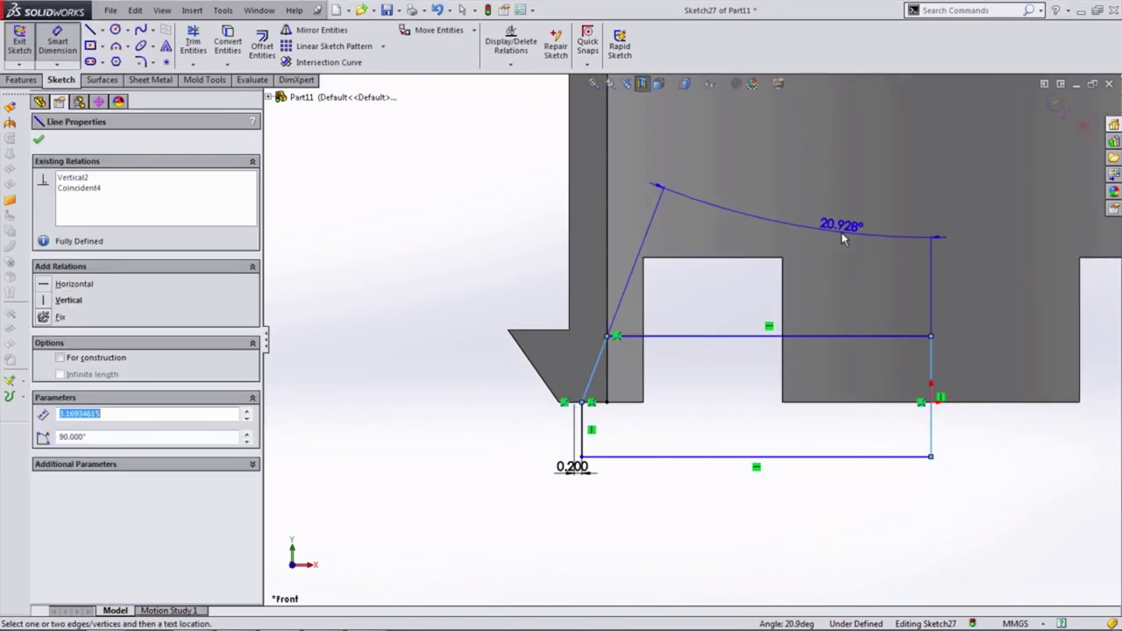
pyautogui.click(841, 238)
pyautogui.write('45')
pyautogui.press('Return')
# Turn the finished sketch into a revolved cut
pyautogui.scroll(2, 638, 388)
pyautogui.press('Escape')
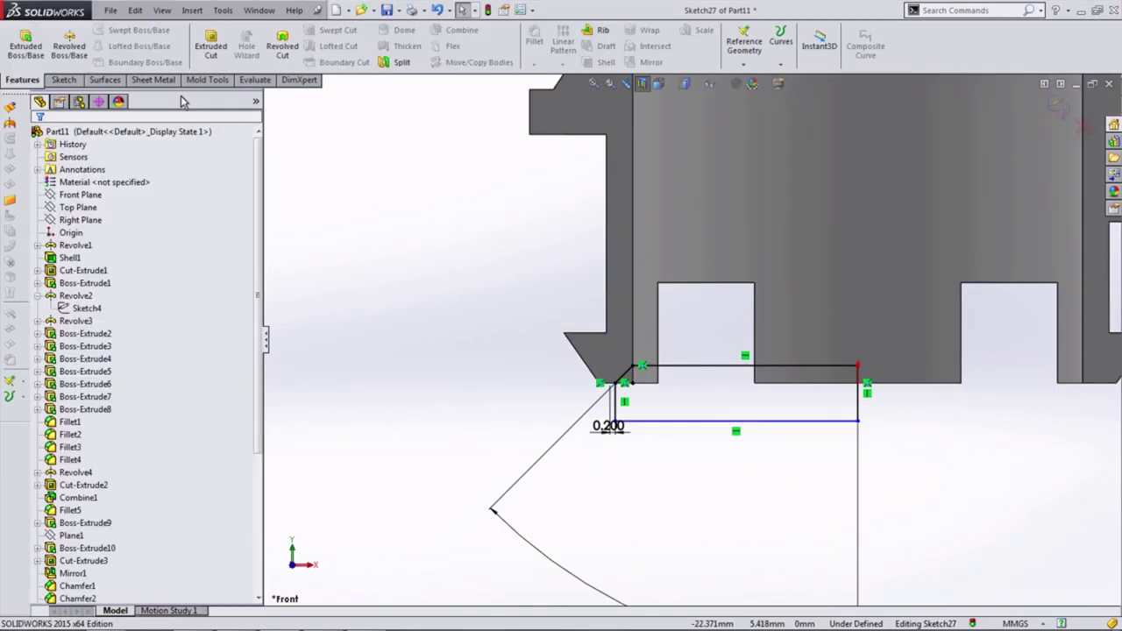
pyautogui.click(282, 43)
pyautogui.click(41, 146)
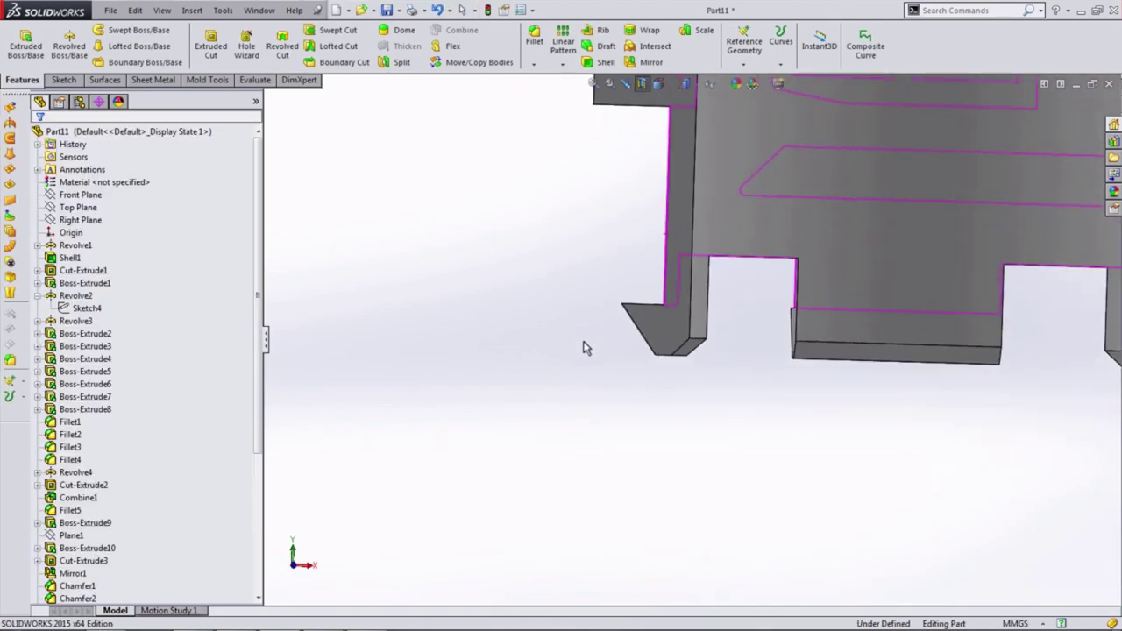
# Reopen the Cut-Revolve1 sketch face-on and dimension its corner point to the edge
pyautogui.click(676, 352)
pyautogui.click(727, 295)
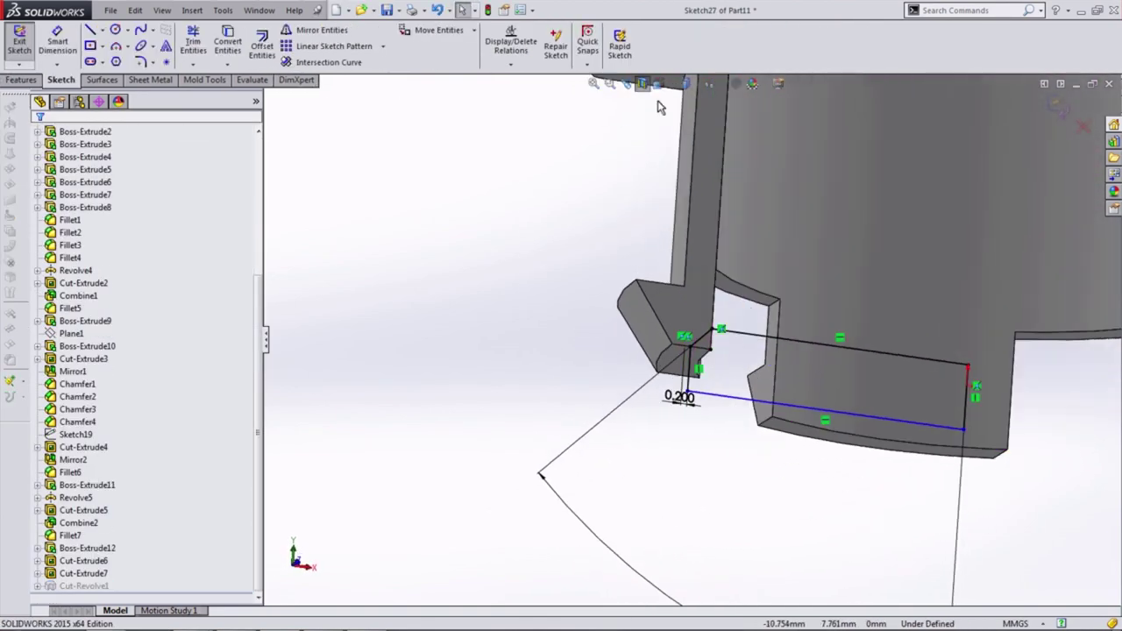
pyautogui.hotkey('ctrl', '8')
pyautogui.scroll(3, 613, 302)
pyautogui.press('Delete')
pyautogui.click(57, 41)
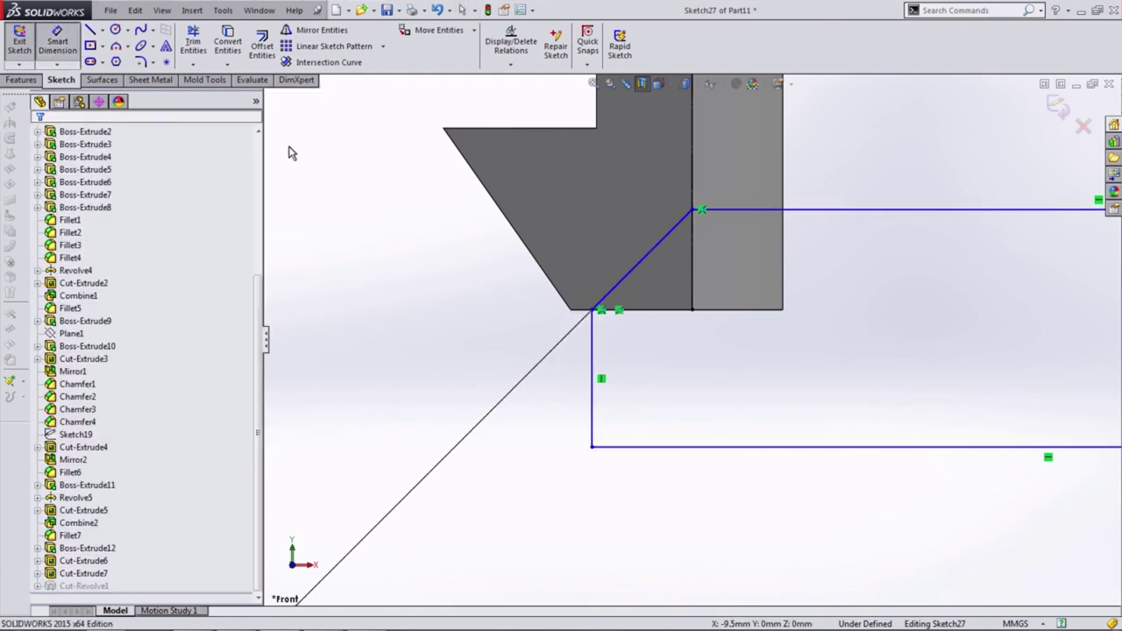
pyautogui.click(601, 310)
pyautogui.click(560, 376)
pyautogui.press('Return')
# Add the chamfered face's intersection edge to the sketch profile
pyautogui.moveTo(615, 392); pyautogui.dragTo(651, 183, button='middle')
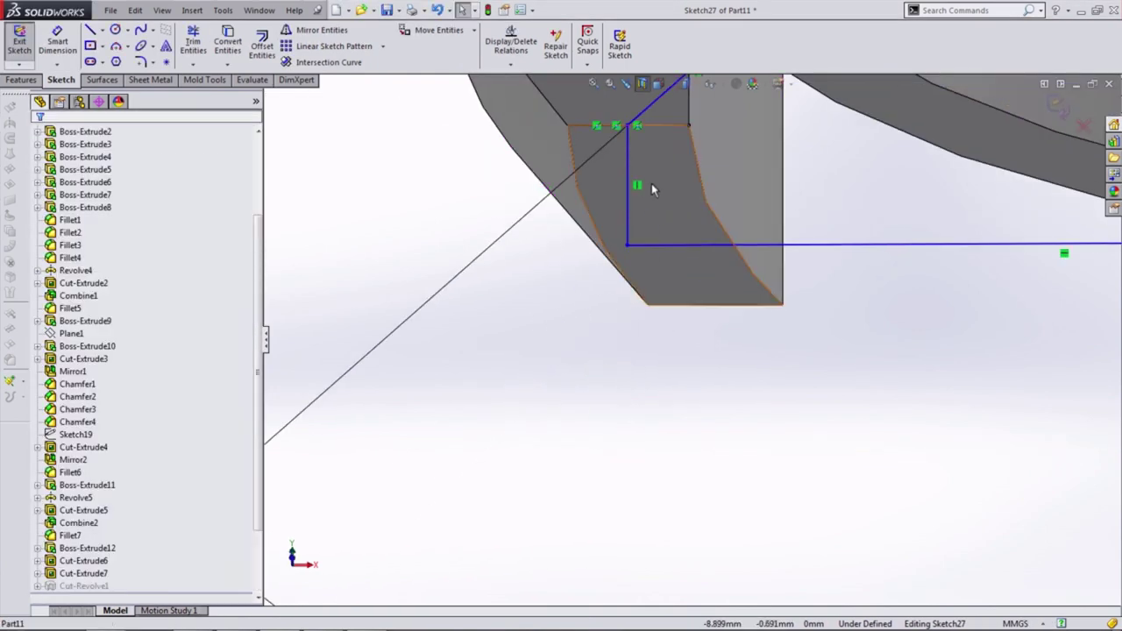
pyautogui.click(651, 186)
pyautogui.click(329, 62)
pyautogui.moveTo(578, 351); pyautogui.dragTo(635, 282, button='middle')
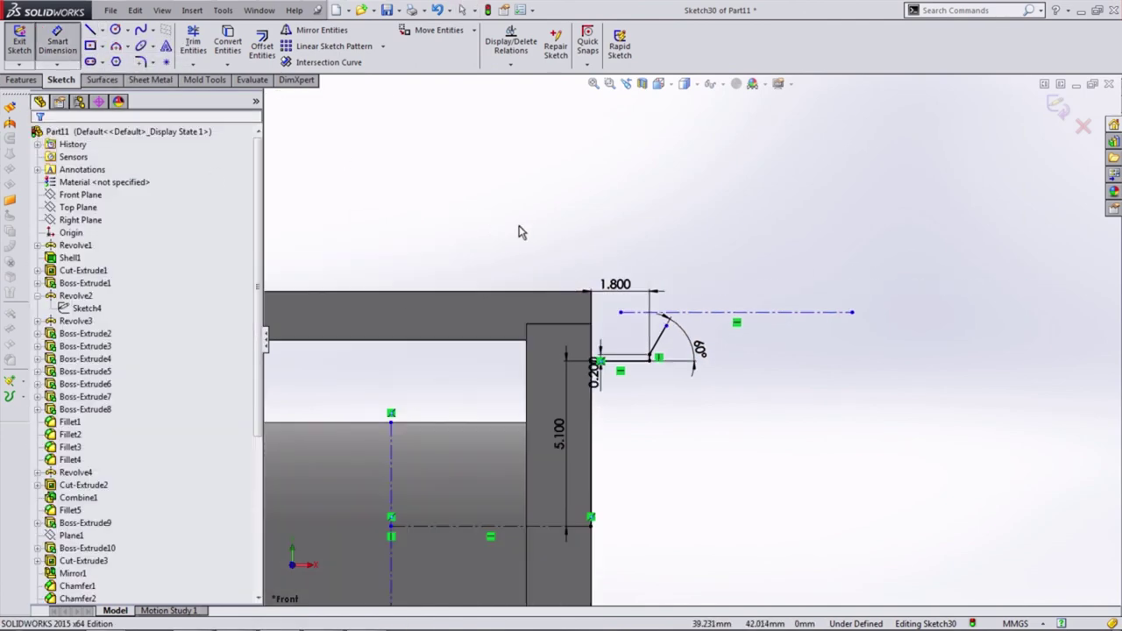
# Dimension the spacing between the two centerlines as 5.700
pyautogui.click(491, 526)
pyautogui.click(832, 312)
pyautogui.click(932, 434)
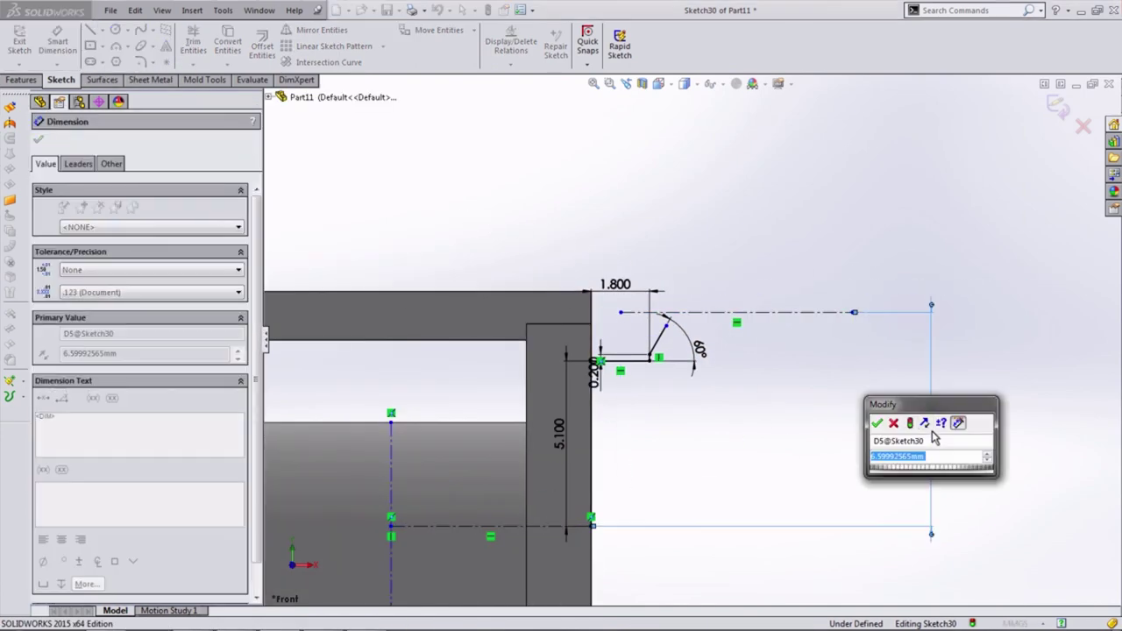
pyautogui.press('Return')
pyautogui.scroll(-3, 667, 357)
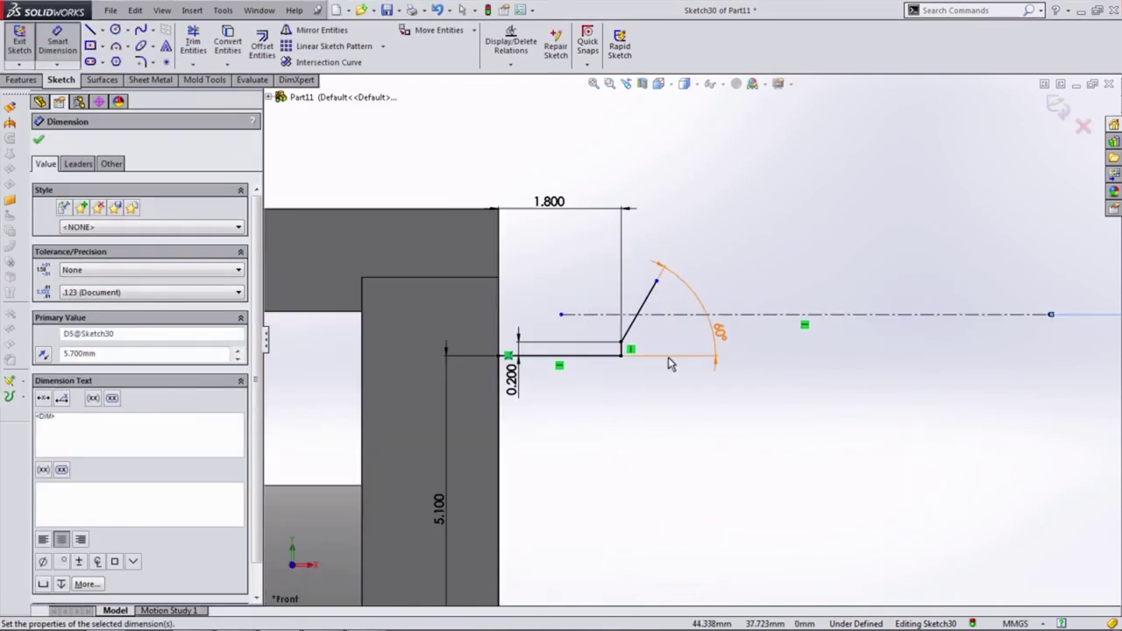
# Draw a three-point arc starting at the profile line's endpoint
pyautogui.click(629, 329)
pyautogui.press('Escape')
pyautogui.scroll(-3, 593, 360)
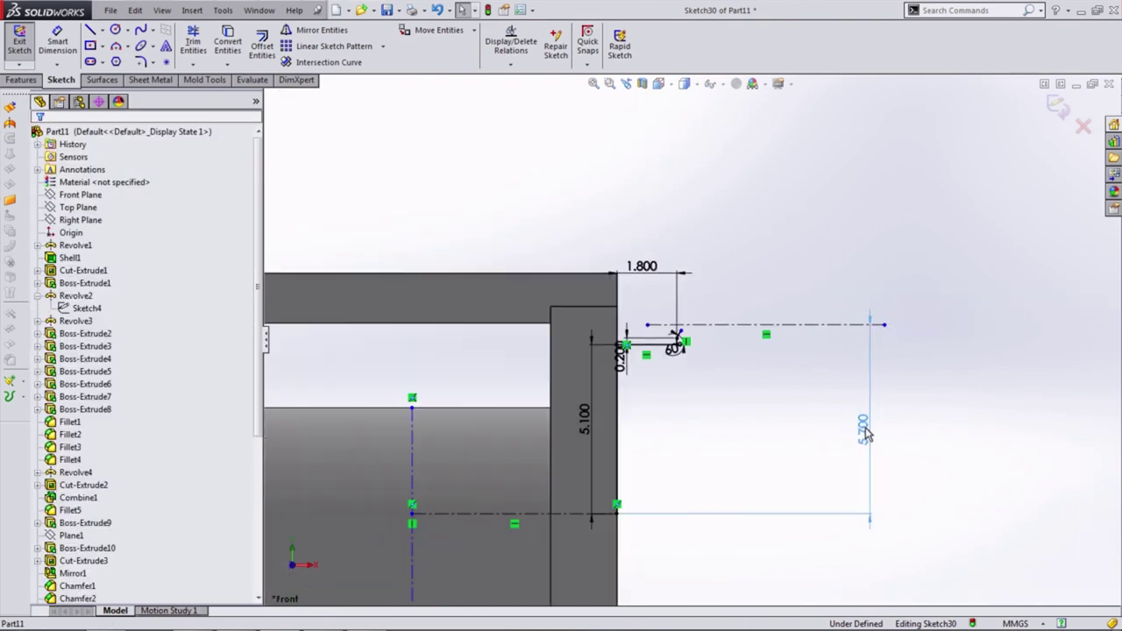
pyautogui.click(114, 45)
pyautogui.scroll(3, 639, 318)
pyautogui.click(668, 356)
pyautogui.click(779, 360)
pyautogui.click(725, 326)
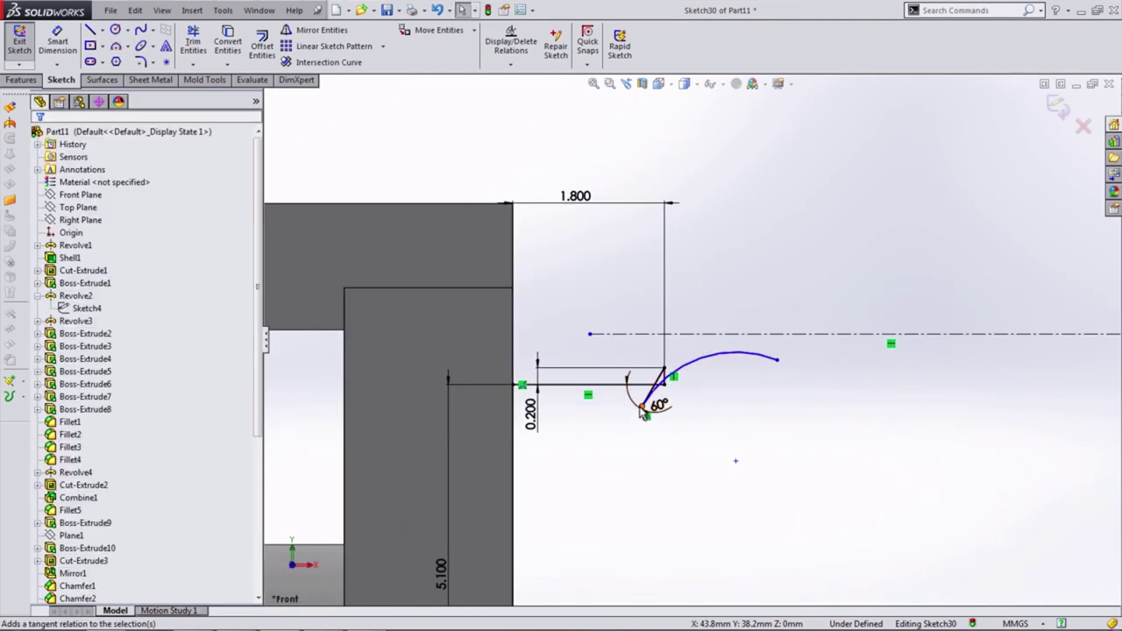
pyautogui.scroll(-3, 671, 377)
# Make the arc tangent to the sloped line and give it radius 0.200
pyautogui.click(692, 317)
pyautogui.keyDown('ctrl'); pyautogui.click(659, 376); pyautogui.keyUp('ctrl')
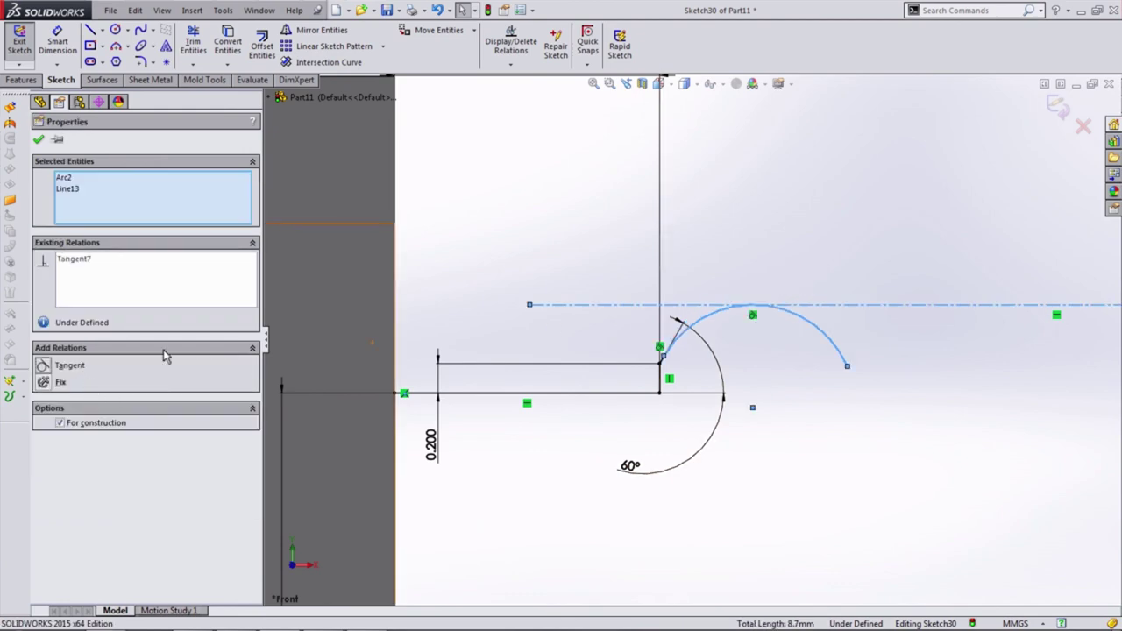
pyautogui.click(79, 363)
pyautogui.click(57, 40)
pyautogui.click(801, 320)
pyautogui.click(772, 280)
pyautogui.press('Return')
# Draw a sloped-then-horizontal line chain from the arc, closing it at the part edge
pyautogui.press('l')
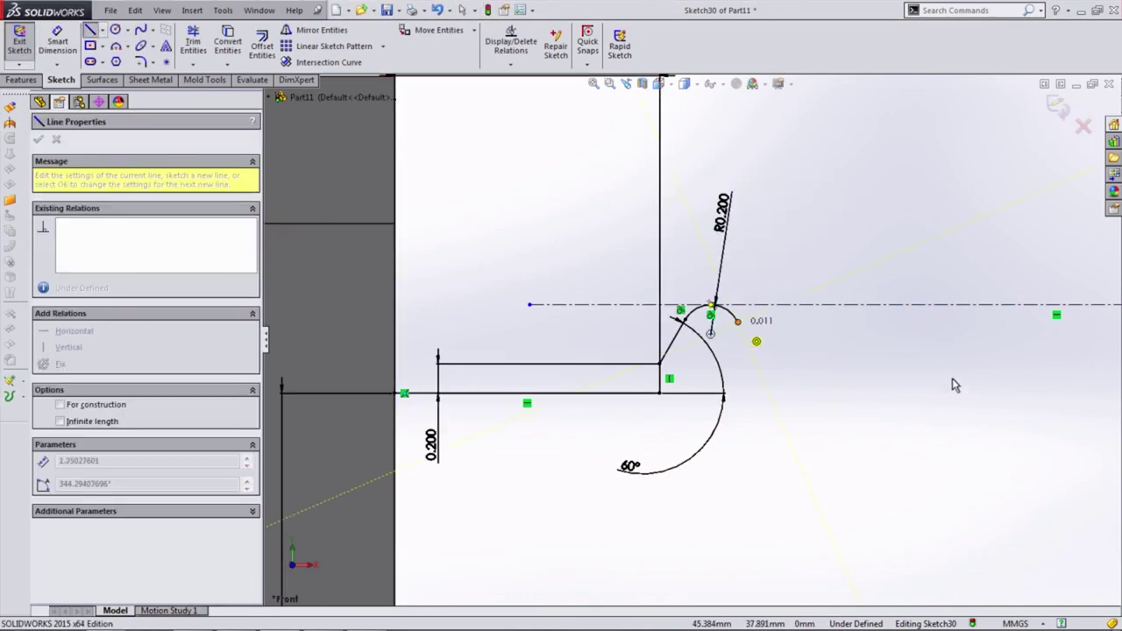
pyautogui.click(713, 320)
pyautogui.scroll(-2, 988, 413)
pyautogui.click(828, 360)
pyautogui.click(959, 362)
pyautogui.scroll(-3, 961, 367)
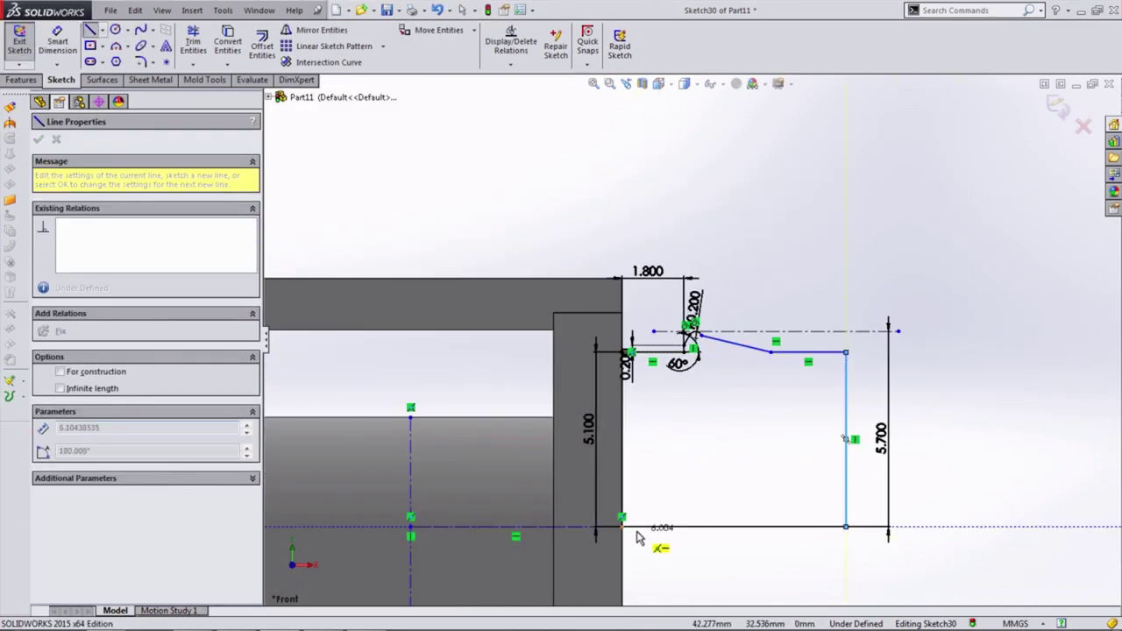
pyautogui.doubleClick(637, 537)
pyautogui.scroll(4, 702, 325)
pyautogui.scroll(2, 701, 298)
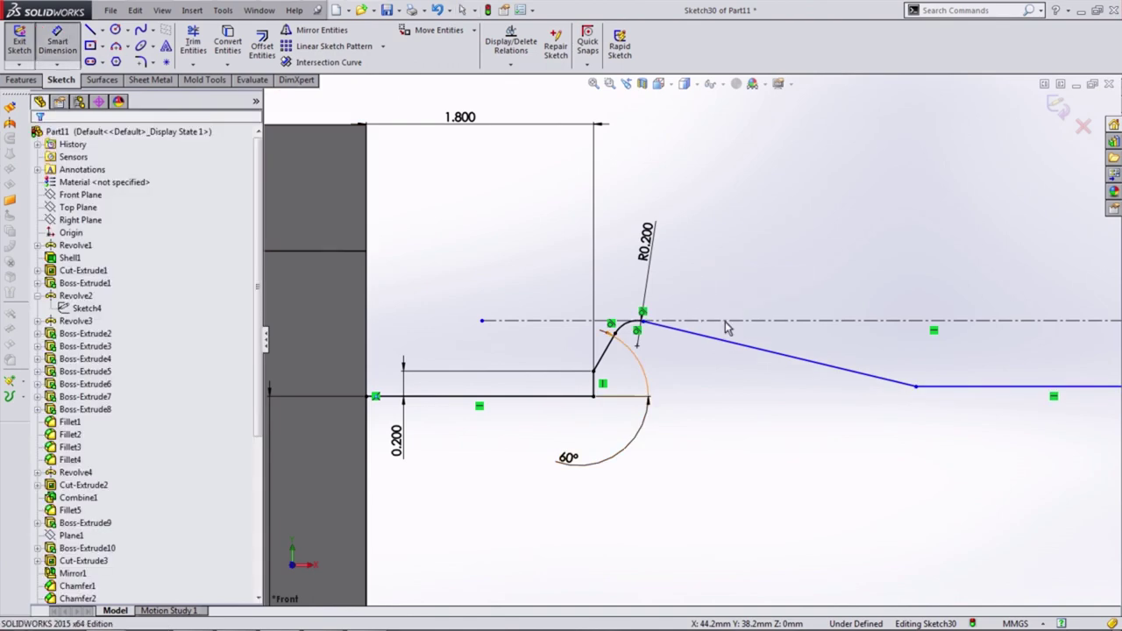
# Set the angle between the sloped and horizontal lines to 20°
pyautogui.click(726, 326)
pyautogui.click(1008, 386)
pyautogui.click(789, 368)
pyautogui.write('20')
pyautogui.press('Return')
pyautogui.keyDown('ctrl'); pyautogui.click(964, 404); pyautogui.keyUp('ctrl')
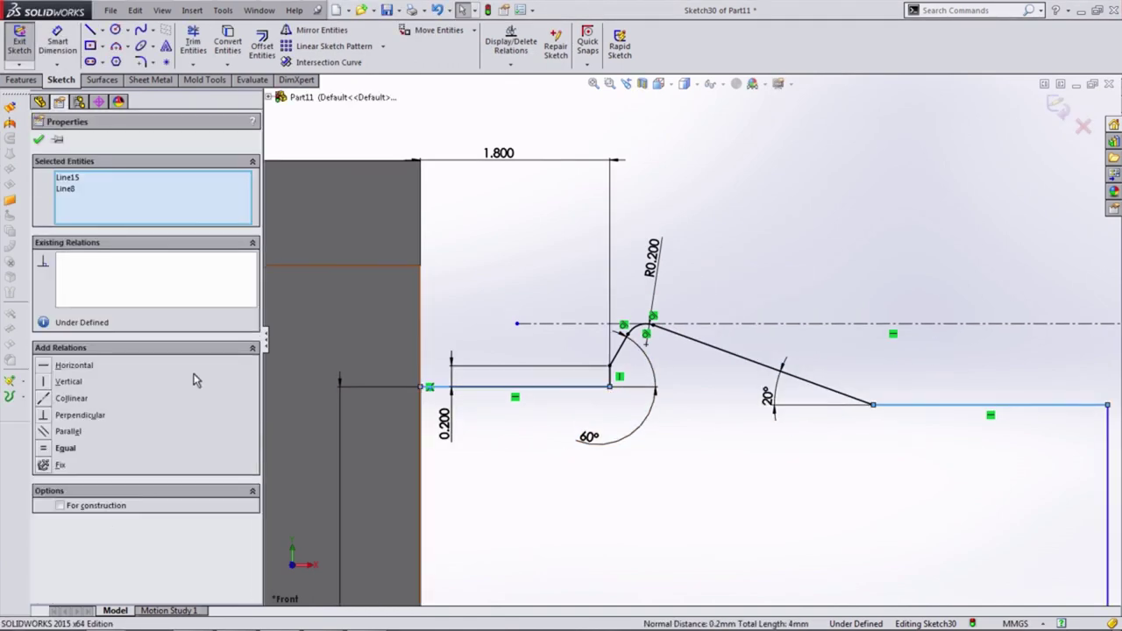
pyautogui.press('Escape')
# Dimension the bottom line's length as 5.5
pyautogui.scroll(-3, 697, 415)
pyautogui.scroll(1, 697, 415)
pyautogui.click(589, 215)
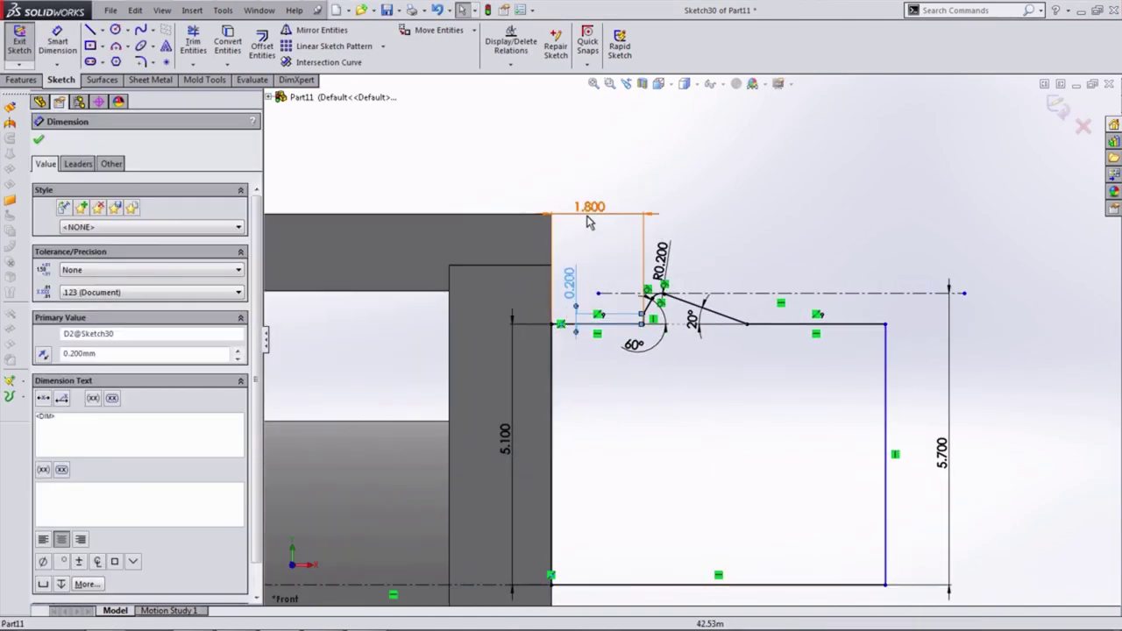
pyautogui.click(614, 583)
pyautogui.click(631, 490)
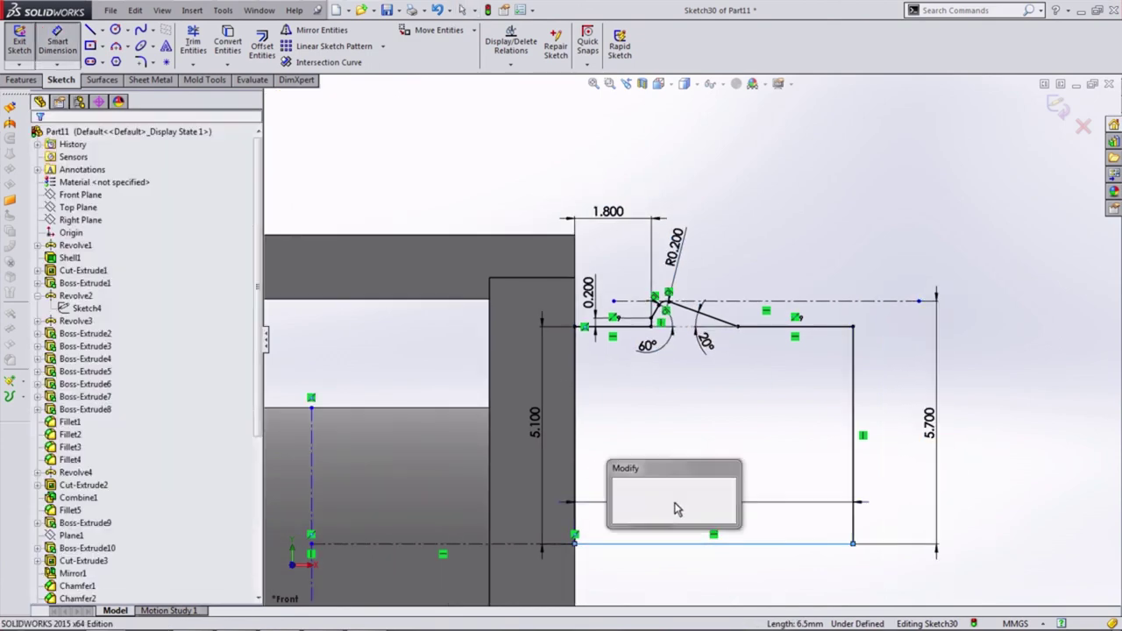
pyautogui.write('5.5')
pyautogui.press('Return')
# Revolve the sketch 360° into a solid
pyautogui.scroll(-3, 689, 350)
pyautogui.click(22, 79)
pyautogui.click(69, 44)
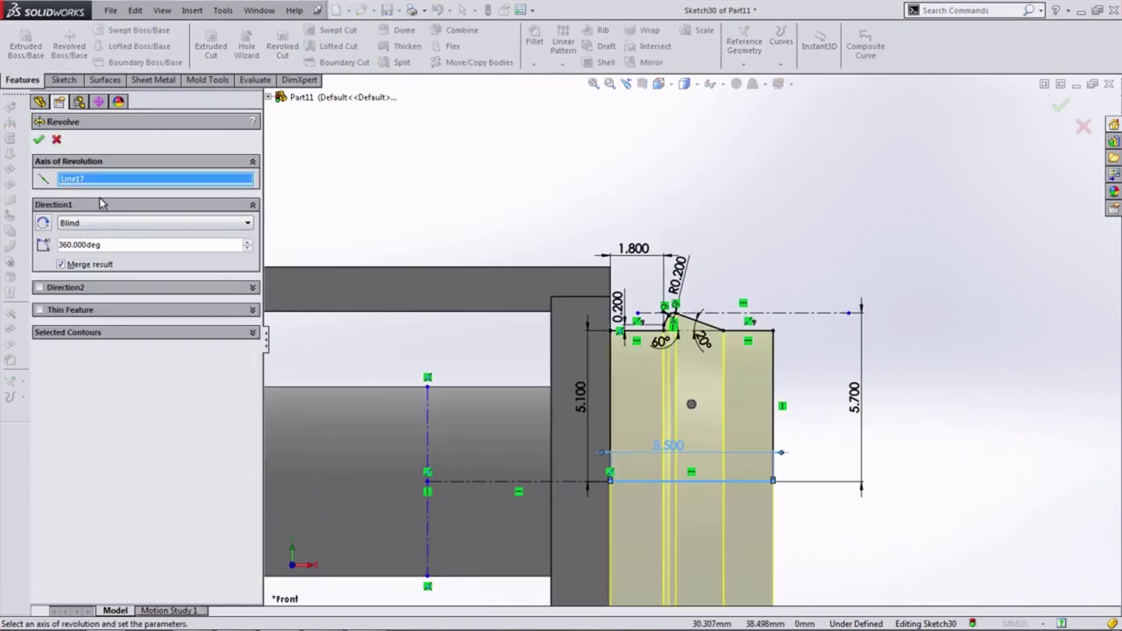
pyautogui.click(38, 139)
pyautogui.moveTo(468, 301); pyautogui.dragTo(611, 412, button='middle')
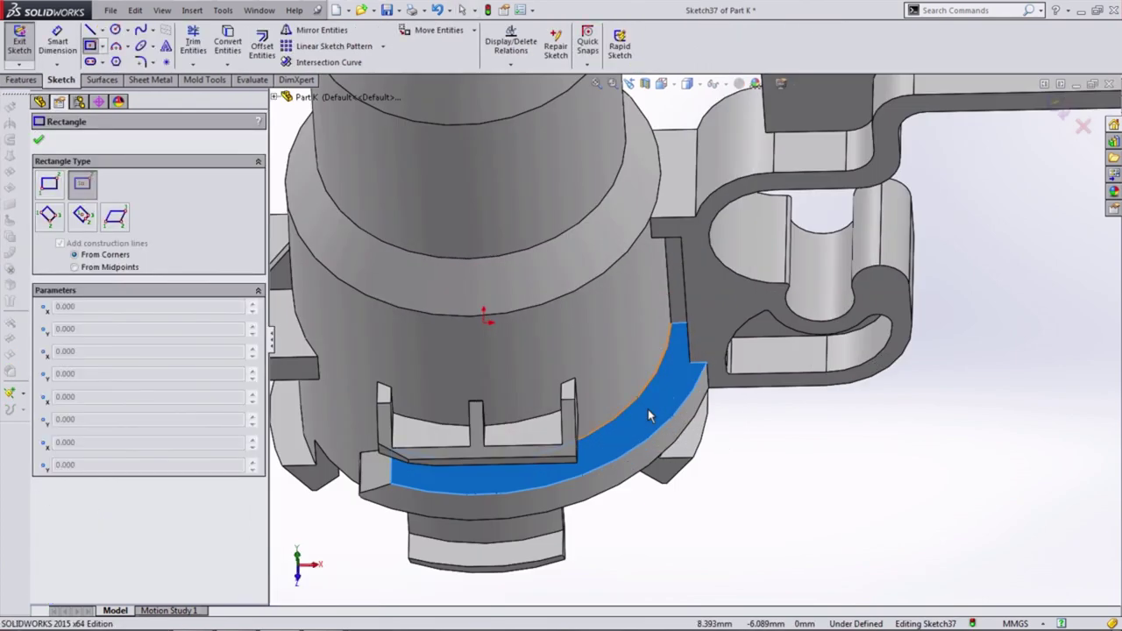
# Draw a center rectangle on the underside and add the cylinder's intersection arc as construction
pyautogui.moveTo(661, 398); pyautogui.dragTo(702, 351)
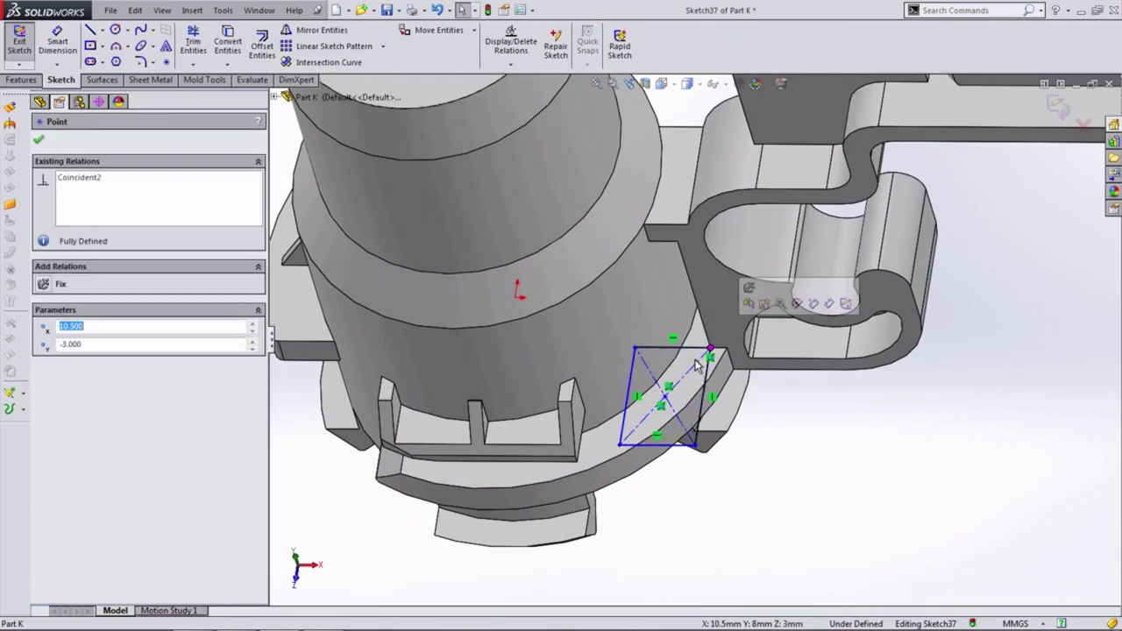
pyautogui.scroll(-3, 701, 363)
pyautogui.click(526, 263)
pyautogui.click(321, 61)
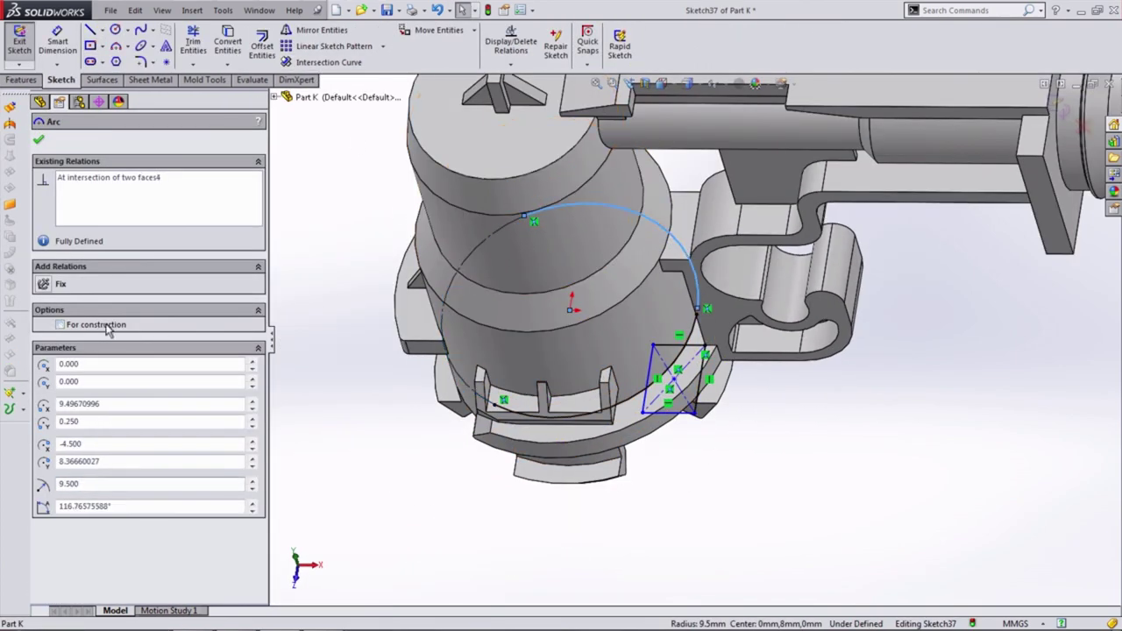
# Draw a centerline from the arc to the rectangle and dimension it 15.500
pyautogui.press('Escape')
pyautogui.click(90, 29)
pyautogui.click(452, 343)
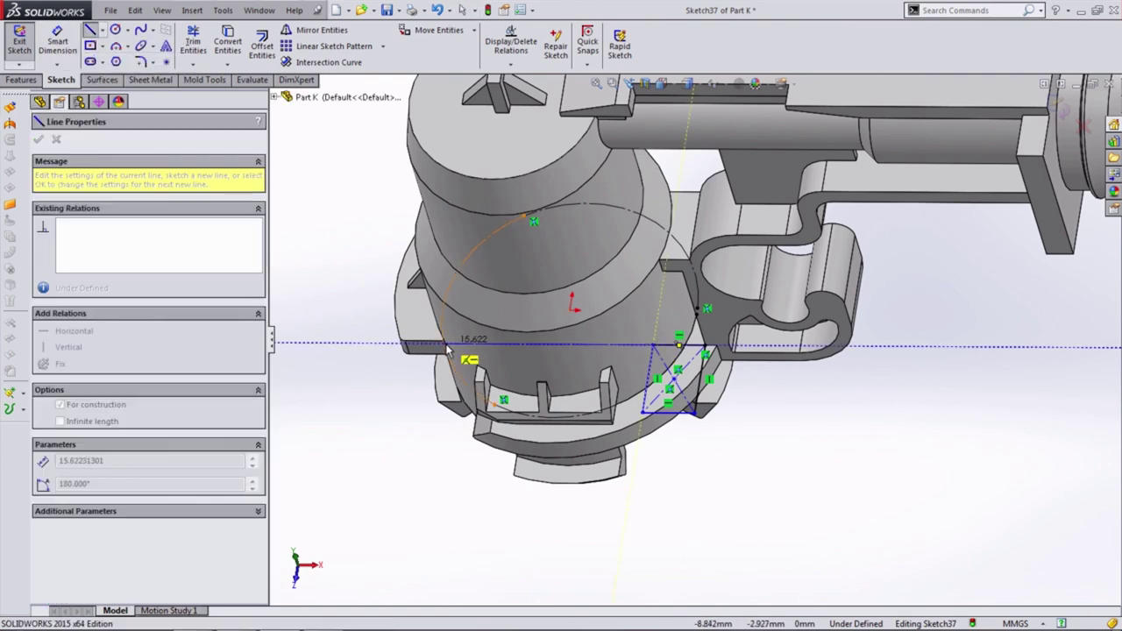
pyautogui.click(652, 343)
pyautogui.moveTo(429, 397); pyautogui.dragTo(490, 377, button='middle')
pyautogui.click(57, 40)
pyautogui.click(569, 329)
pyautogui.click(530, 313)
pyautogui.write('15.5')
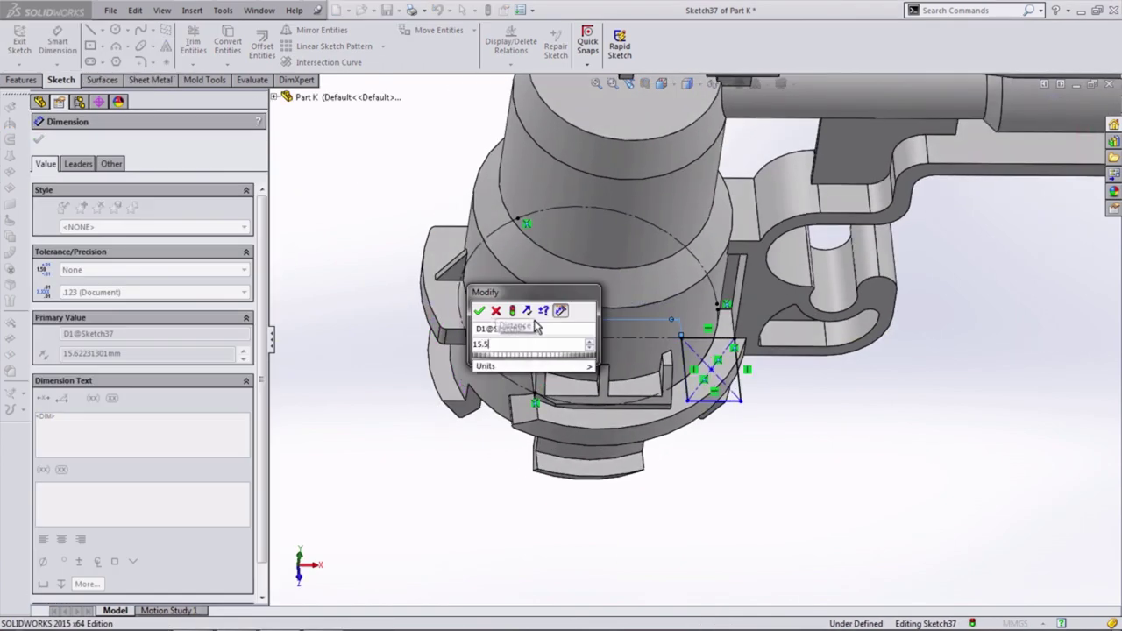
pyautogui.press('Return')
# Extrude-cut the rectangle with end condition Up To Vertex
pyautogui.click(22, 79)
pyautogui.click(211, 39)
pyautogui.click(156, 221)
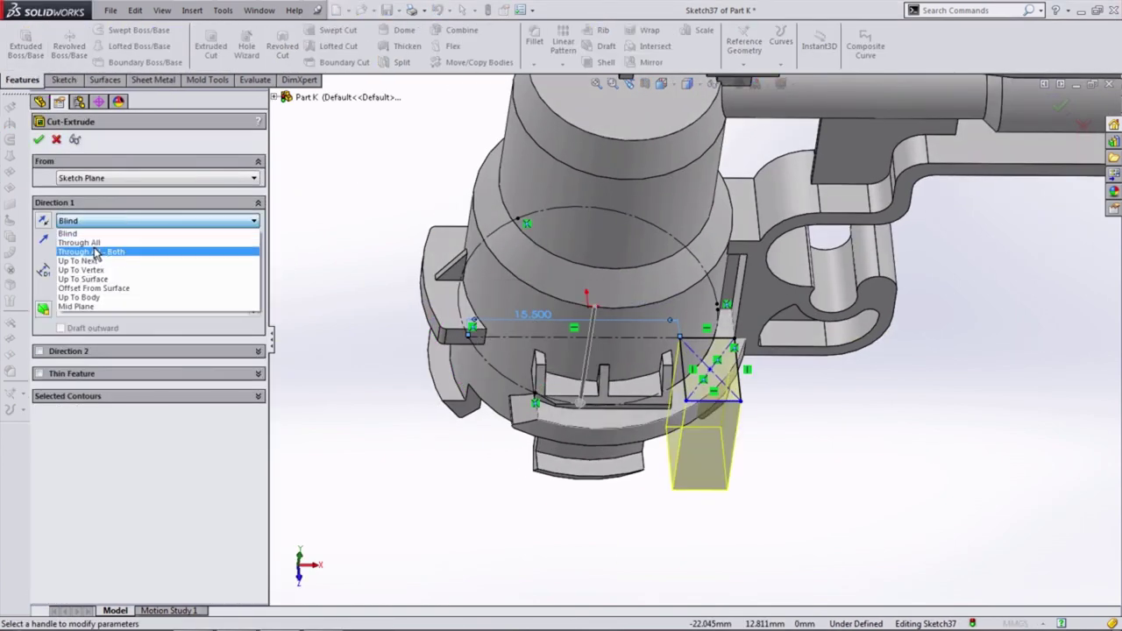
pyautogui.click(81, 270)
pyautogui.click(518, 217)
pyautogui.click(39, 139)
pyautogui.moveTo(525, 280); pyautogui.dragTo(434, 246, button='middle')
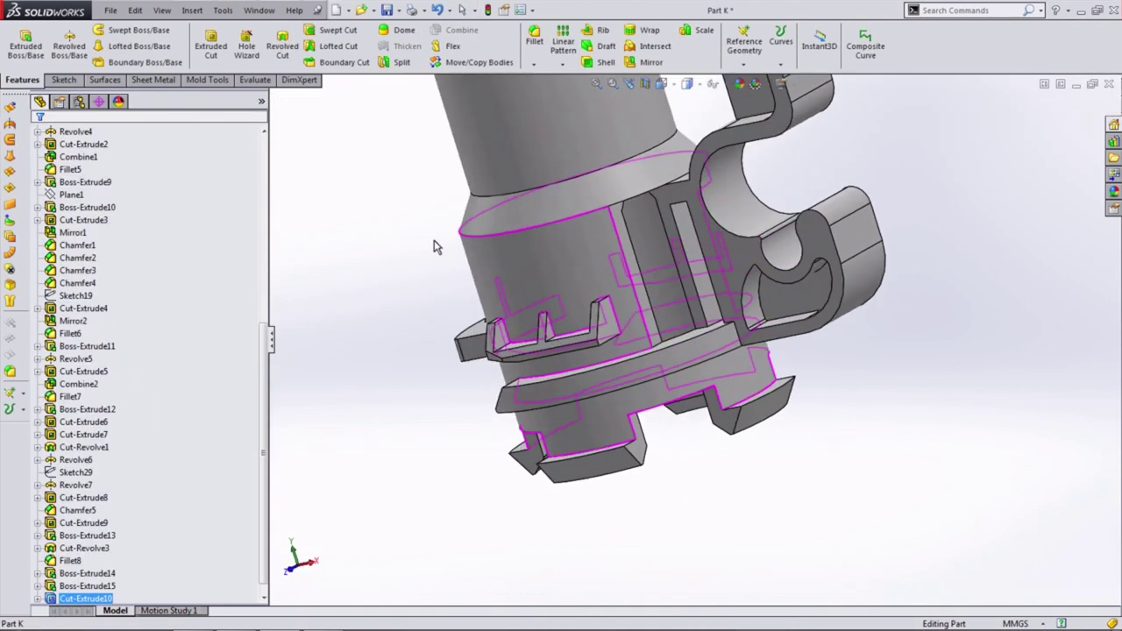